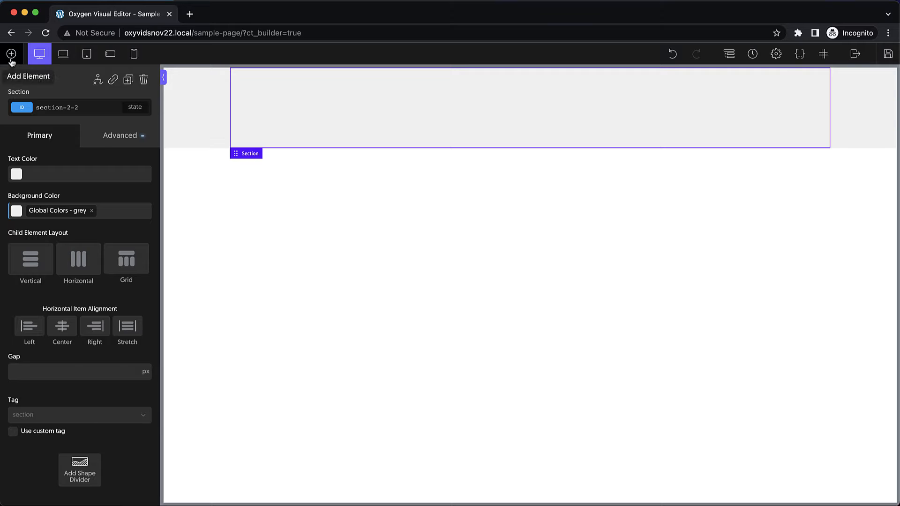
- Add a Columns element to the section with the 33 33 33 three-column layout
click(11, 54)
click(120, 159)
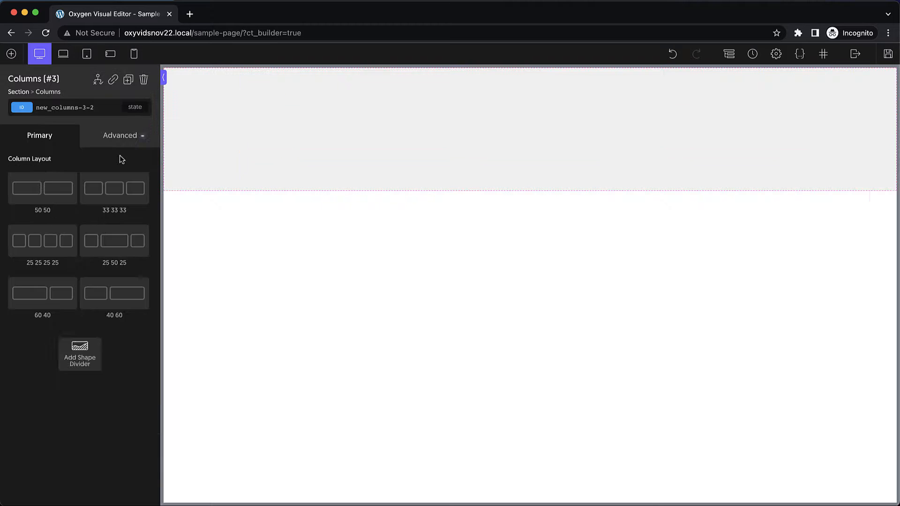
click(119, 195)
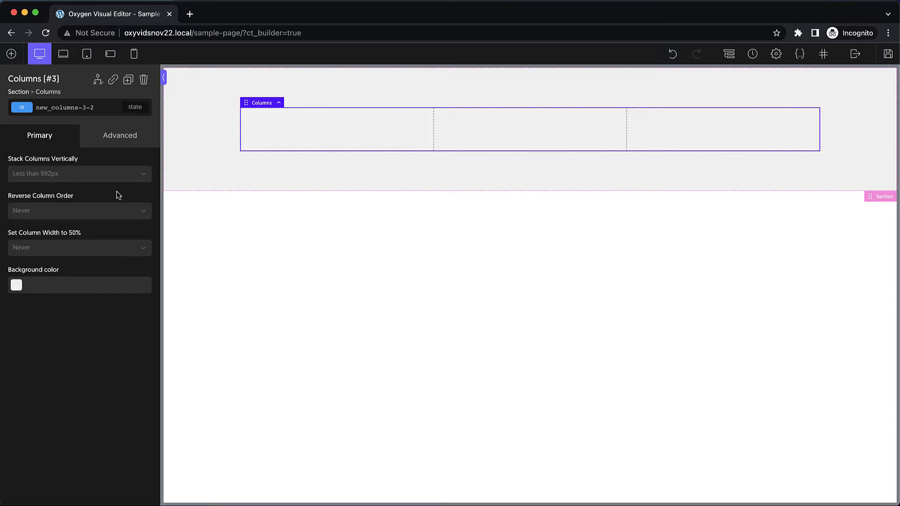
- Add a div inside the first column and assign it the class timeline-card
click(309, 136)
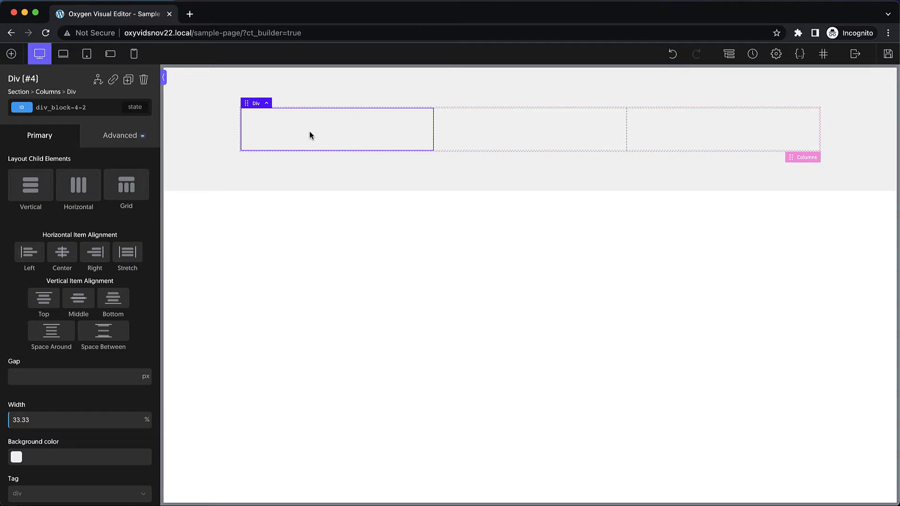
click(11, 53)
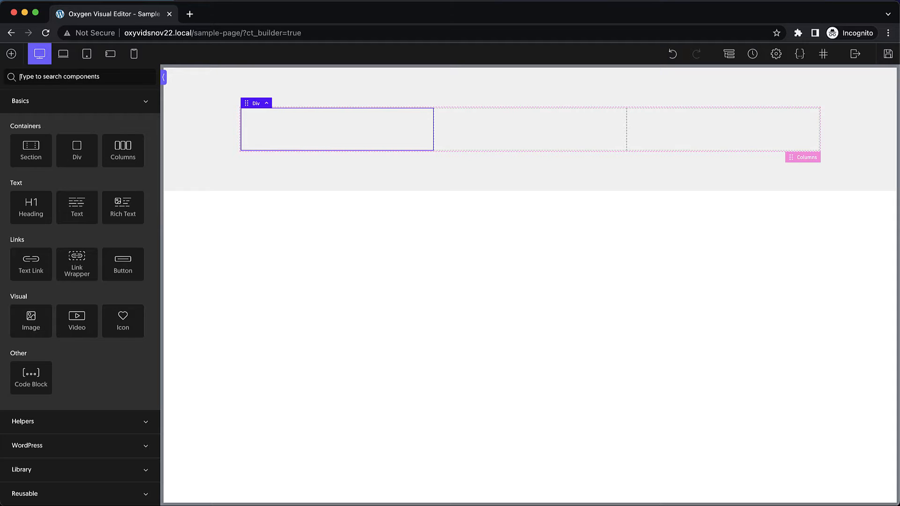
click(78, 149)
click(78, 103)
text(timeline-card)
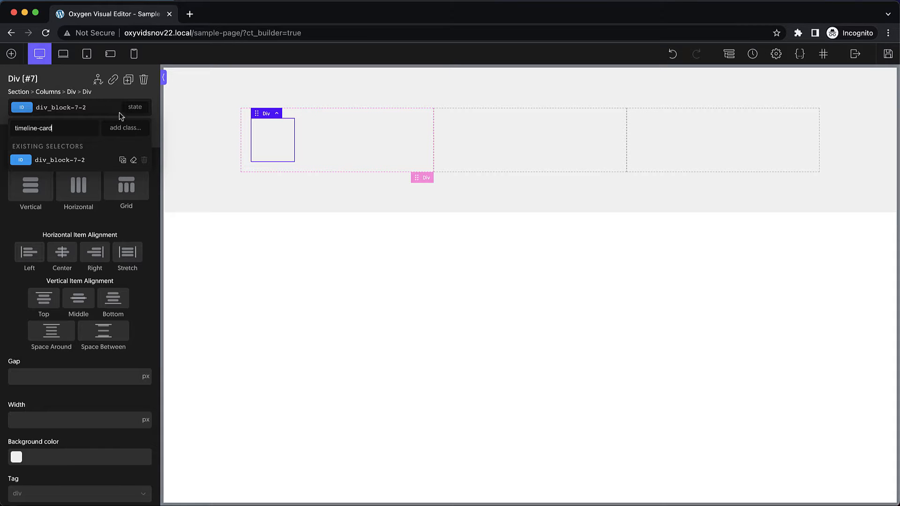
click(125, 128)
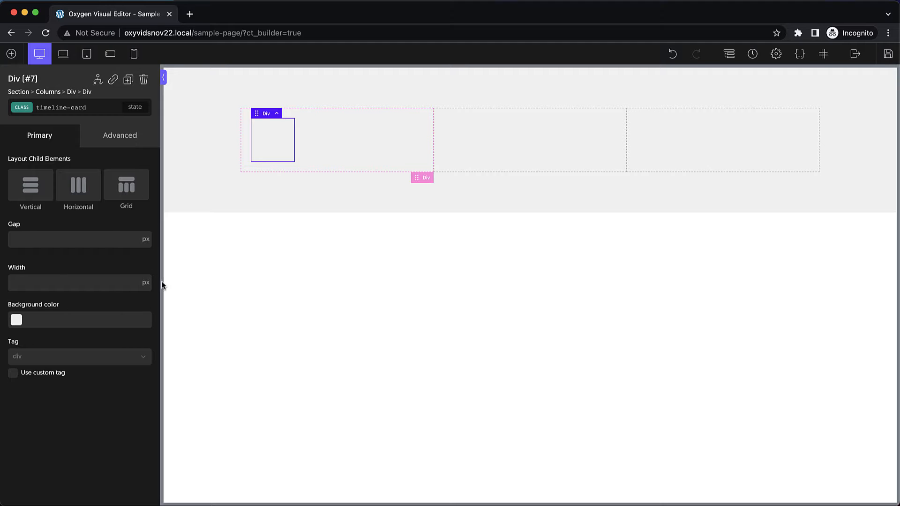
- Set the timeline-card class to a width of 100% and a max-width of 600 px
click(146, 274)
click(106, 284)
text(100)
click(121, 135)
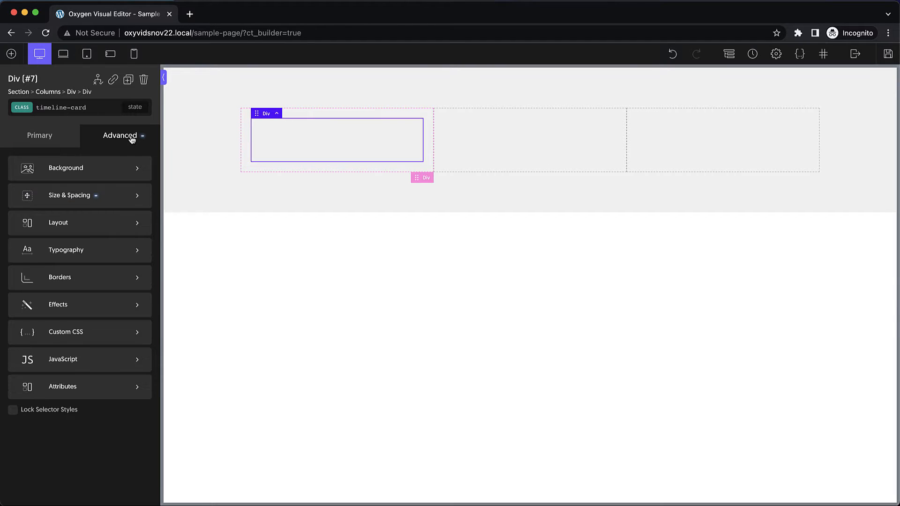
click(110, 197)
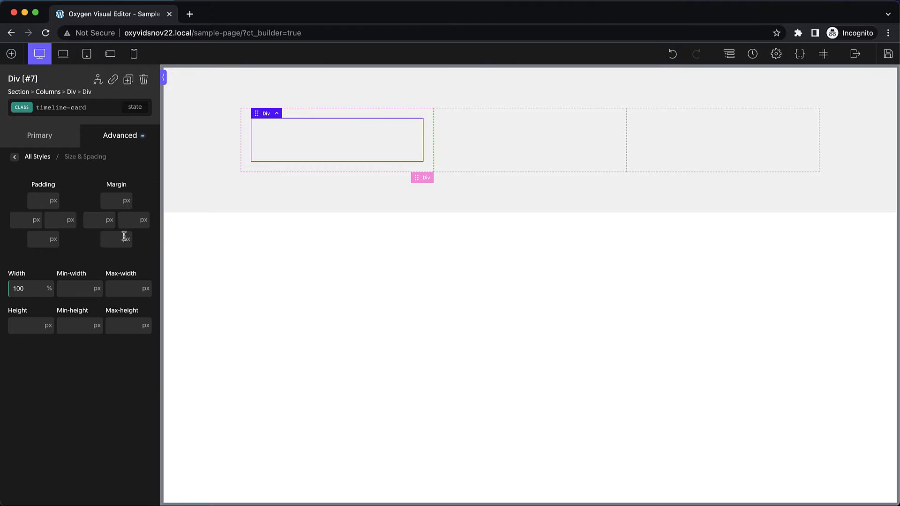
click(119, 289)
text(600)
- Give the timeline-card class a border radius of 8 px
click(114, 145)
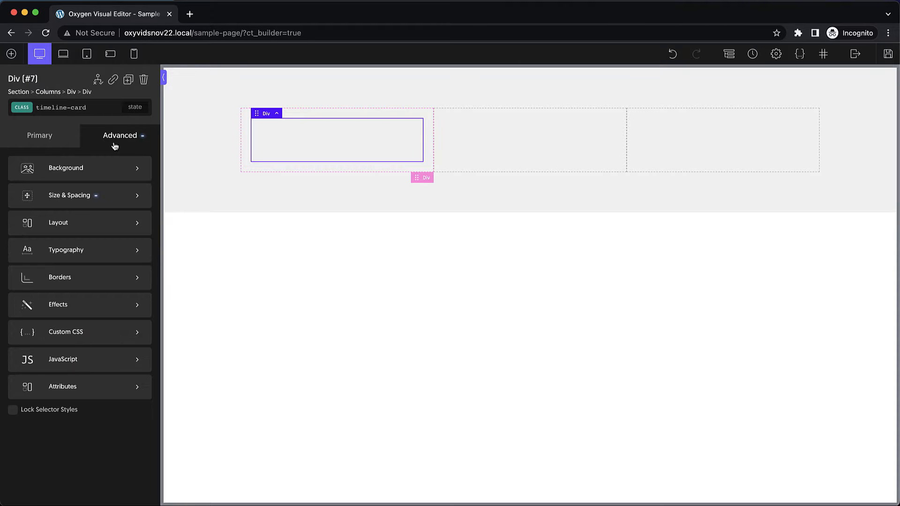
click(94, 278)
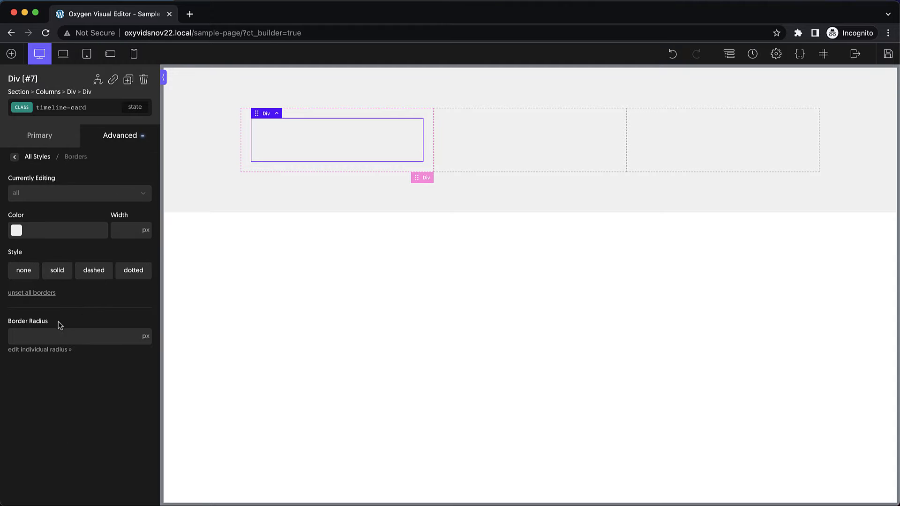
click(44, 336)
text(8)
key(BackSpace)
text(4)
key(BackSpace)
text(8)
- Set the background color of the timeline-card class to white (#ffffff)
click(128, 142)
click(89, 165)
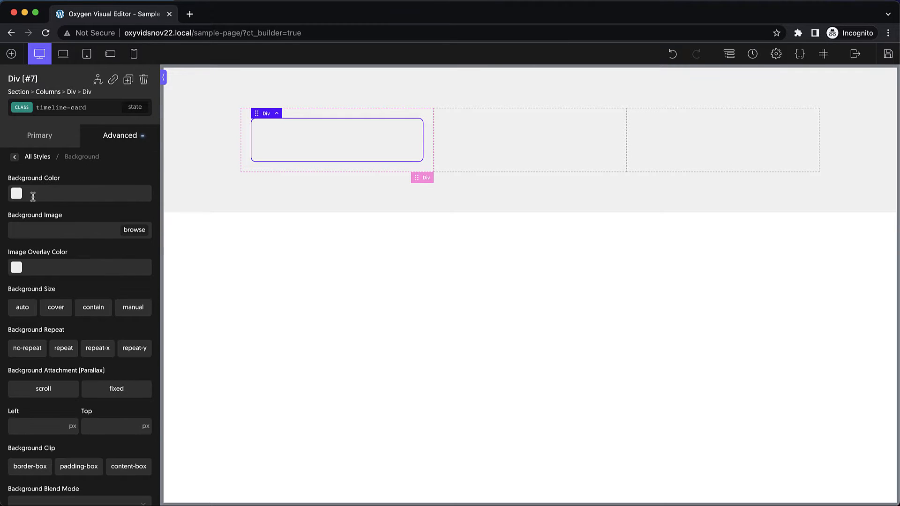
click(14, 194)
drag(31, 243, 5, 201)
click(3, 197)
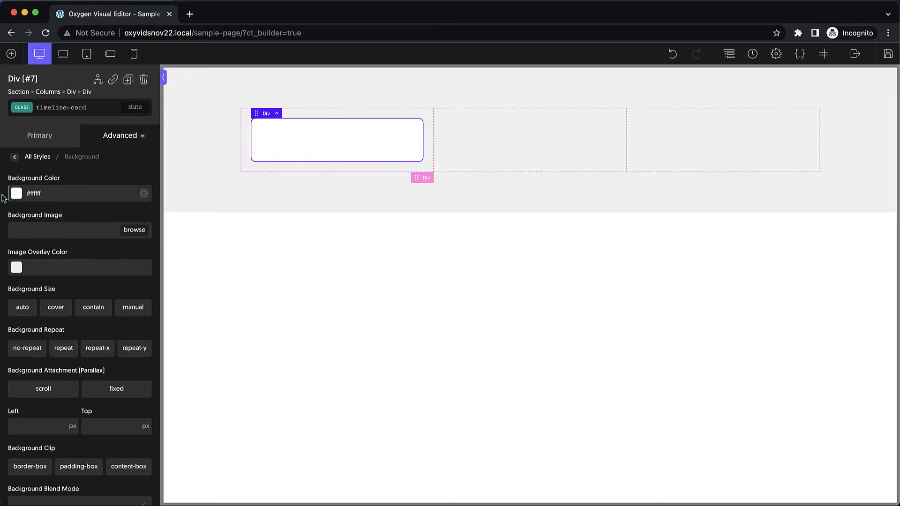
- Apply 32 px of padding to all sides of the timeline-card class
click(119, 138)
click(88, 196)
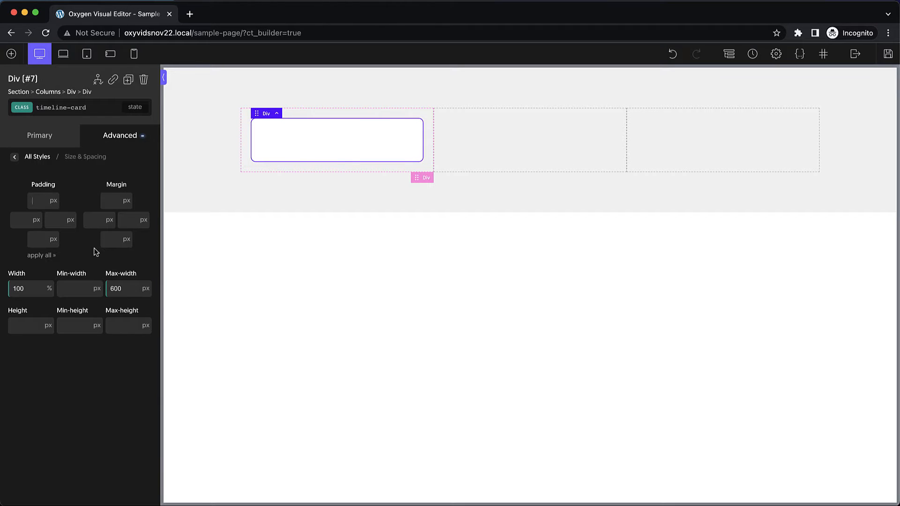
text(32)
key(super+a)
click(49, 258)
- Add a text element inside the card and replace its content with 1990
click(11, 54)
click(75, 211)
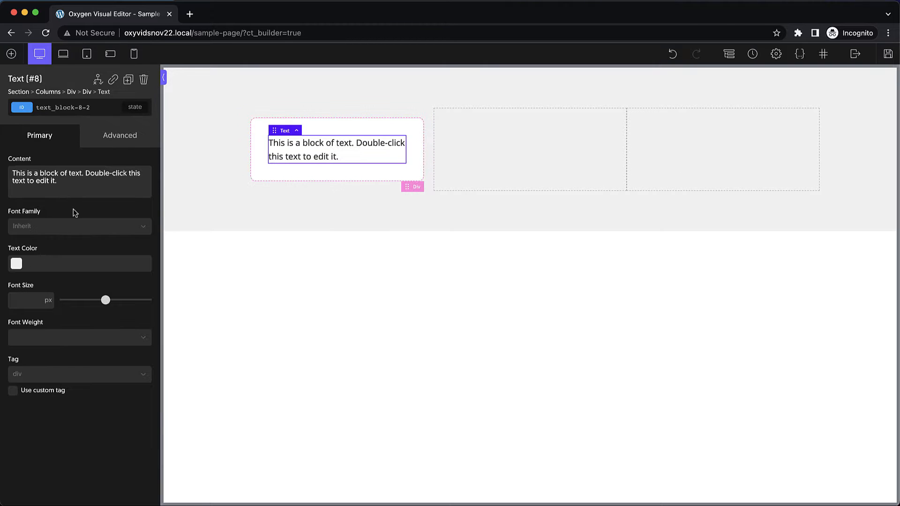
double_click(313, 148)
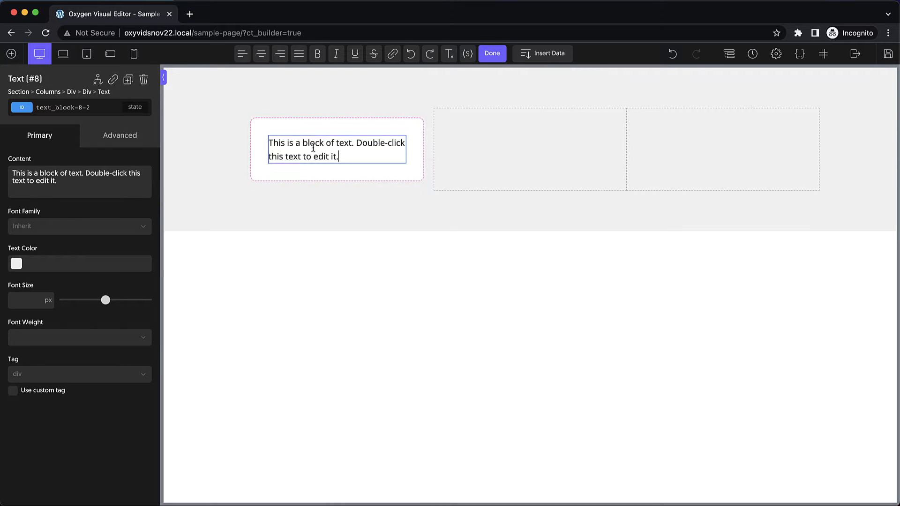
triple_click(313, 148)
text(1990)
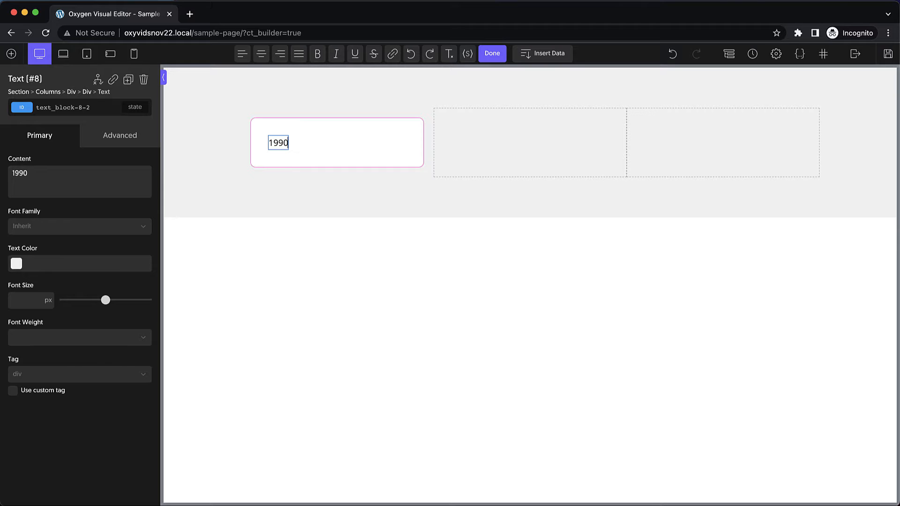
- Duplicate the 1990 text and replace the copy's content with "Praesent ut rutrum ante, et condimentum ante. Maecenas eu pretium turpis."
click(300, 148)
click(284, 145)
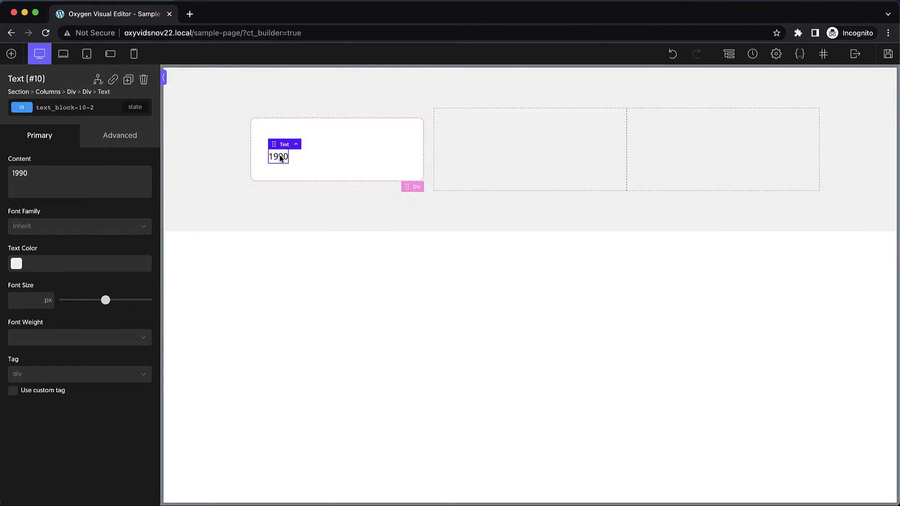
double_click(281, 159)
text(lip)
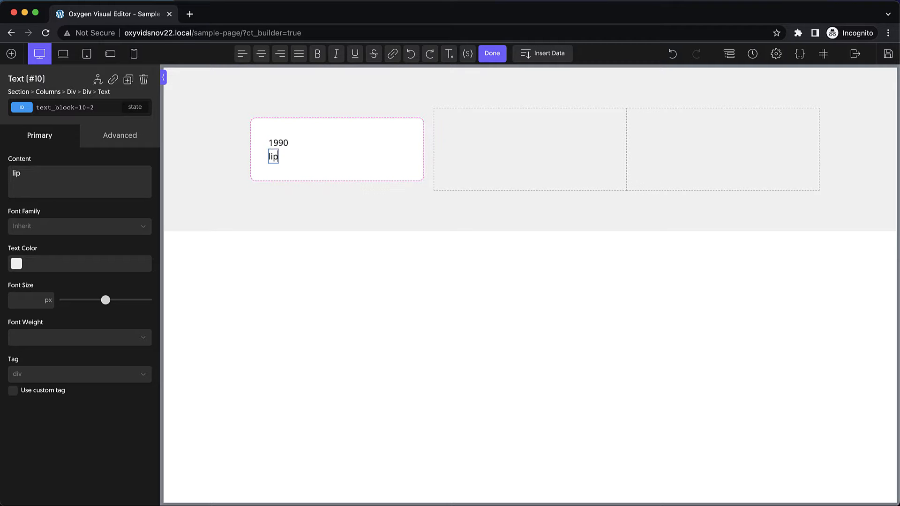
text(sum)
key(Tab)
drag(287, 390, 331, 187)
key(BackSpace)
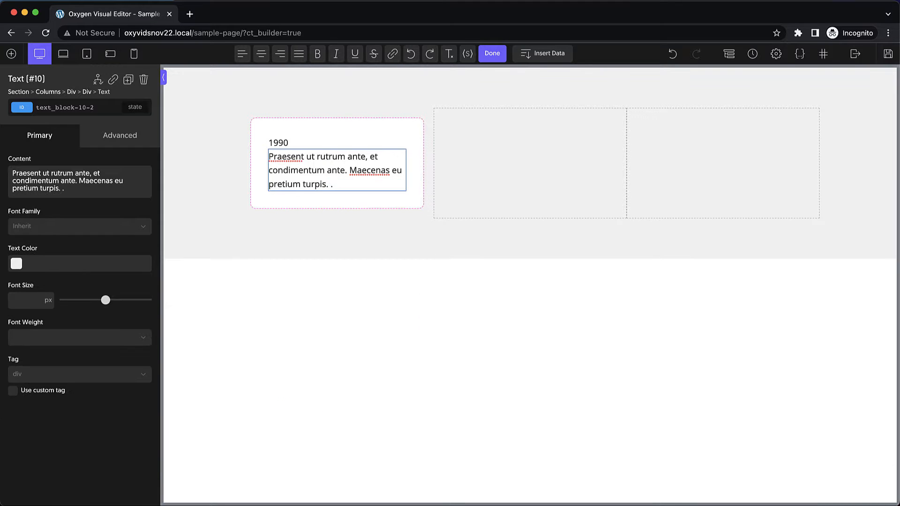
- Assign the class timeline-entry__title to the 1990 text element
click(279, 144)
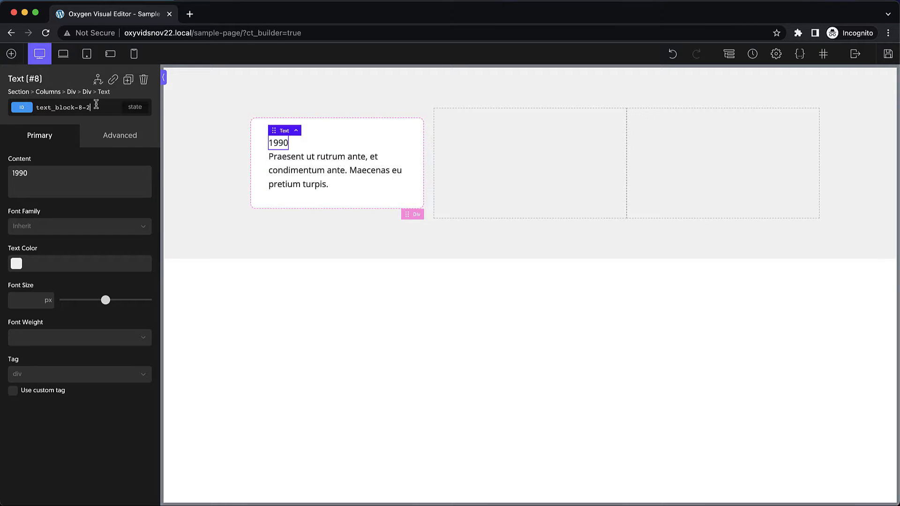
click(96, 104)
text(timeline-ent)
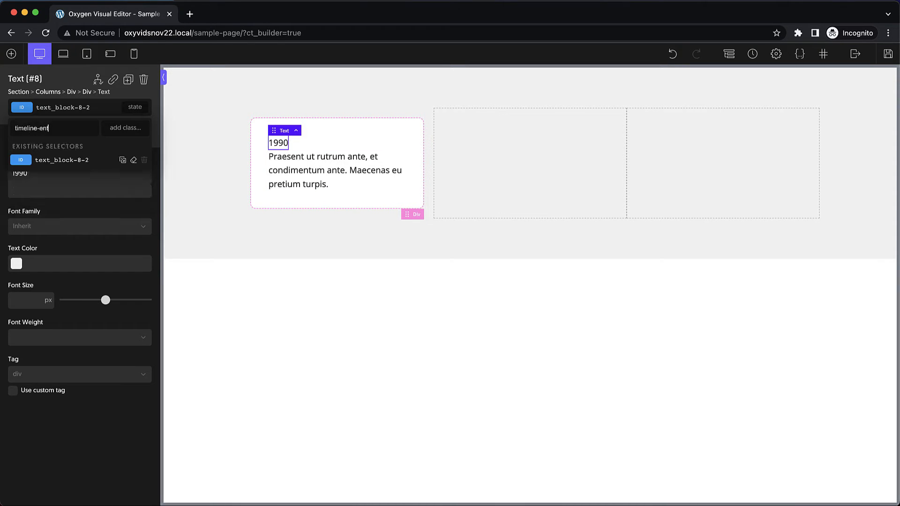
text(ry__title)
key(Return)
- Assign the class timeline-entry__description to the placeholder paragraph below the 1990 title
click(328, 183)
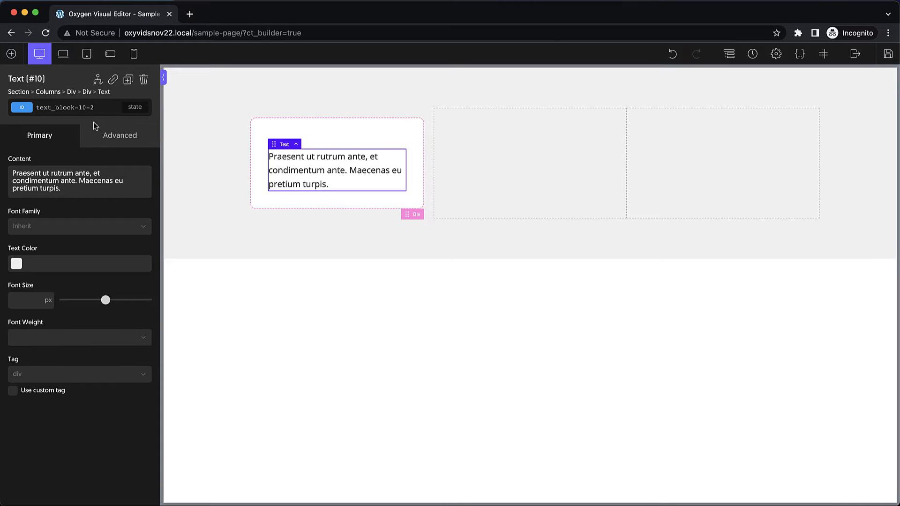
click(81, 103)
text(timeline-entry)
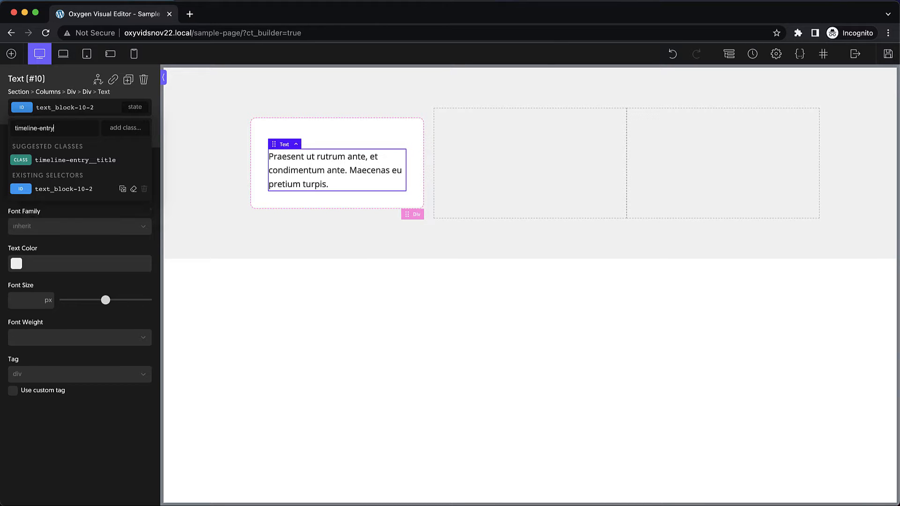
text(__description)
key(Return)
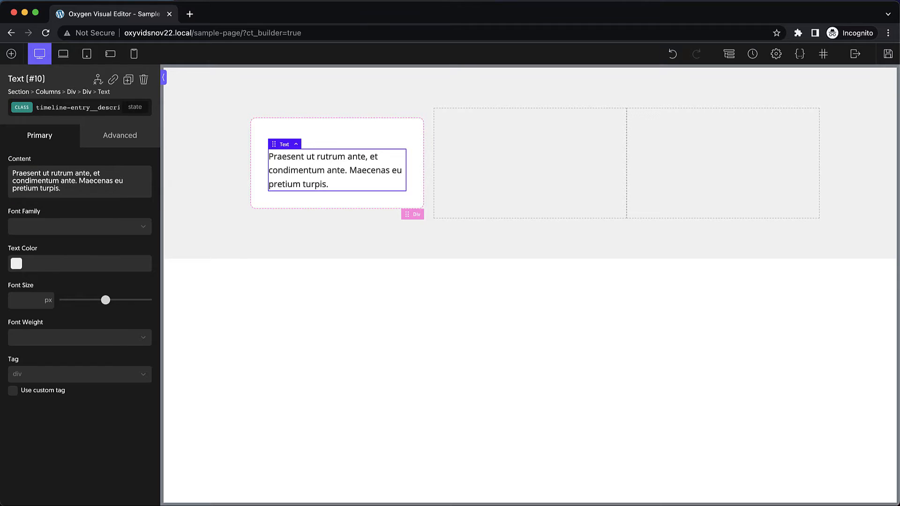
click(345, 130)
- Style the 1990 title's class with text color #000000 and a font size of 44 px
click(281, 143)
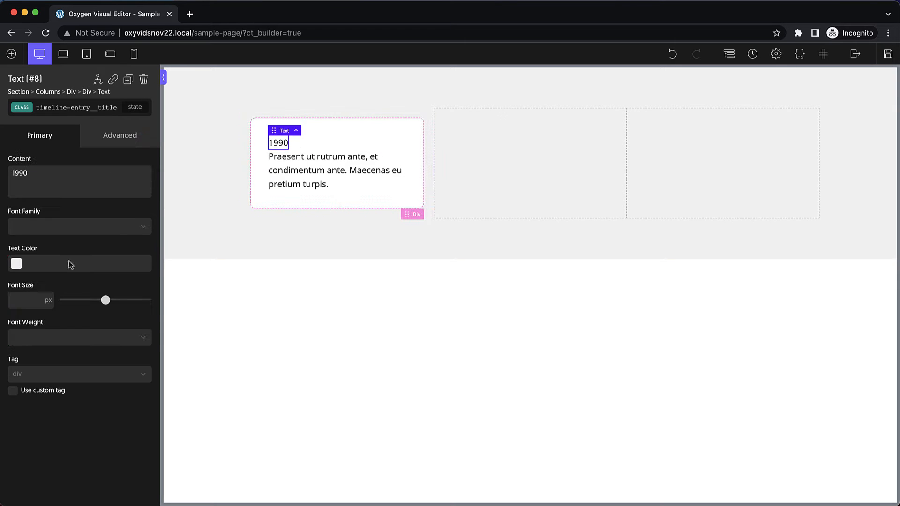
click(13, 268)
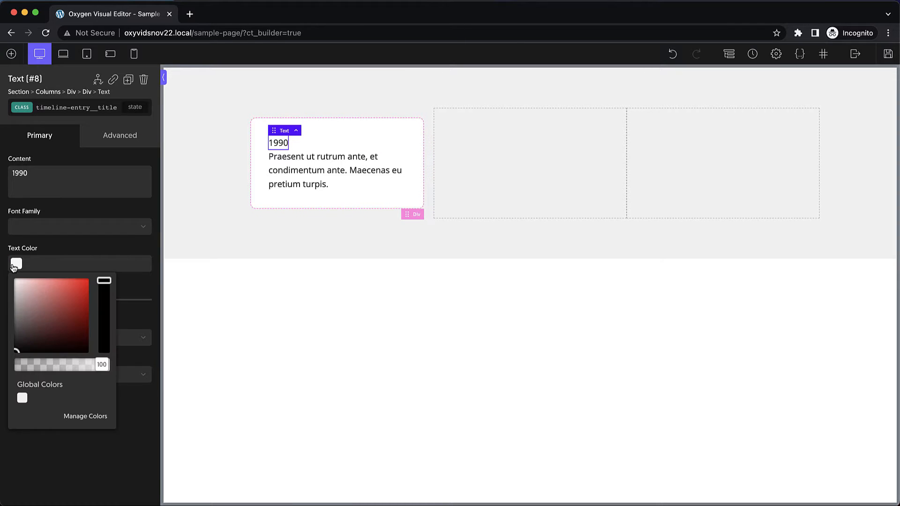
drag(46, 302, 2, 385)
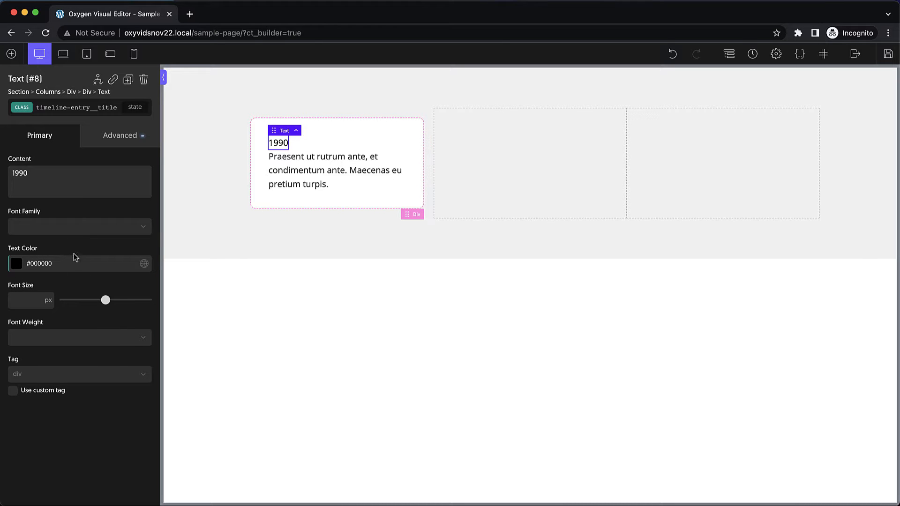
mouse_move(105, 303)
mouse_down()
mouse_move(89, 306)
mouse_move(101, 309)
mouse_up()
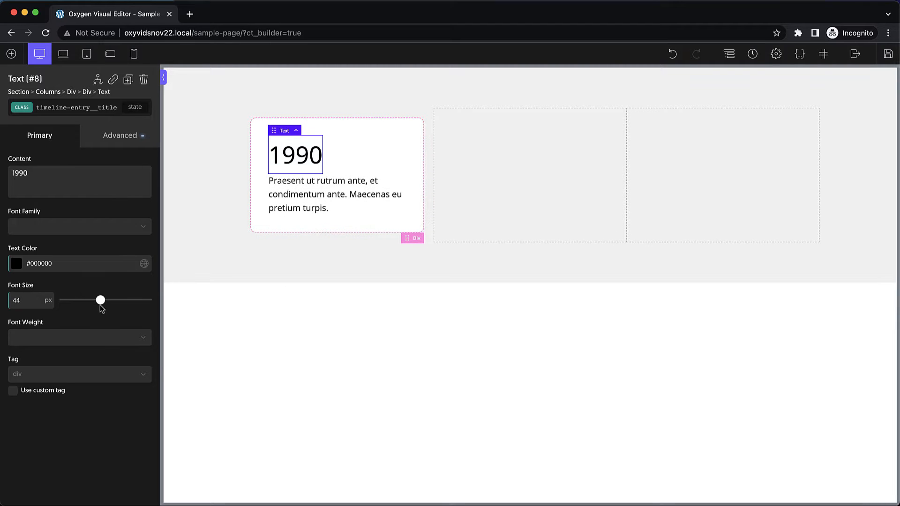
- Change the global Text font to Figtree
click(776, 53)
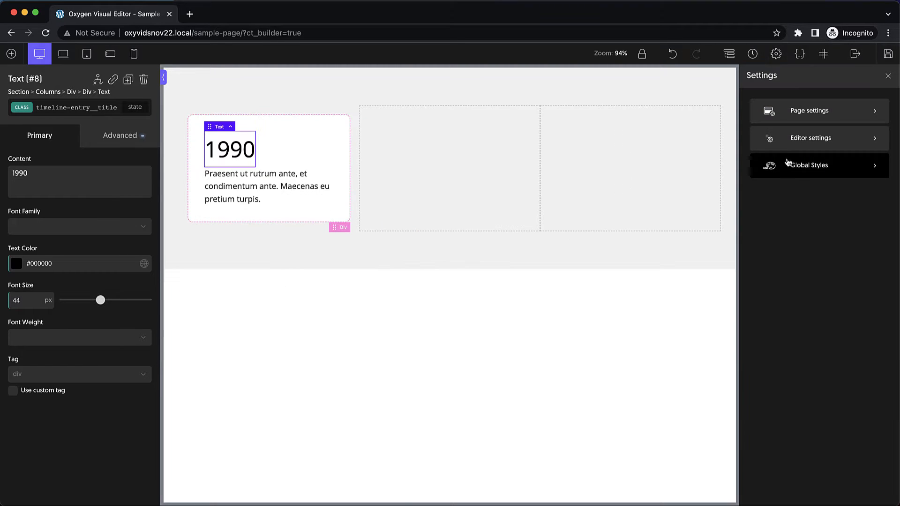
click(788, 163)
click(807, 162)
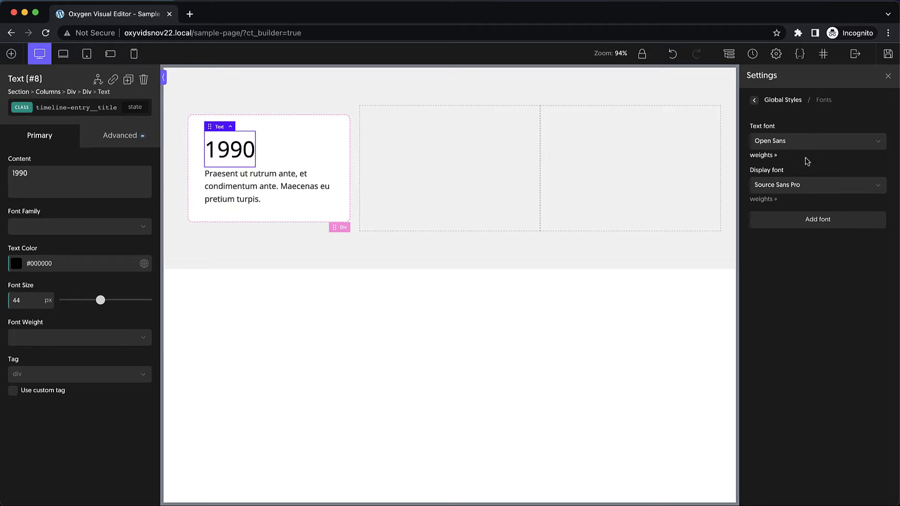
click(788, 143)
click(795, 160)
text(Figt)
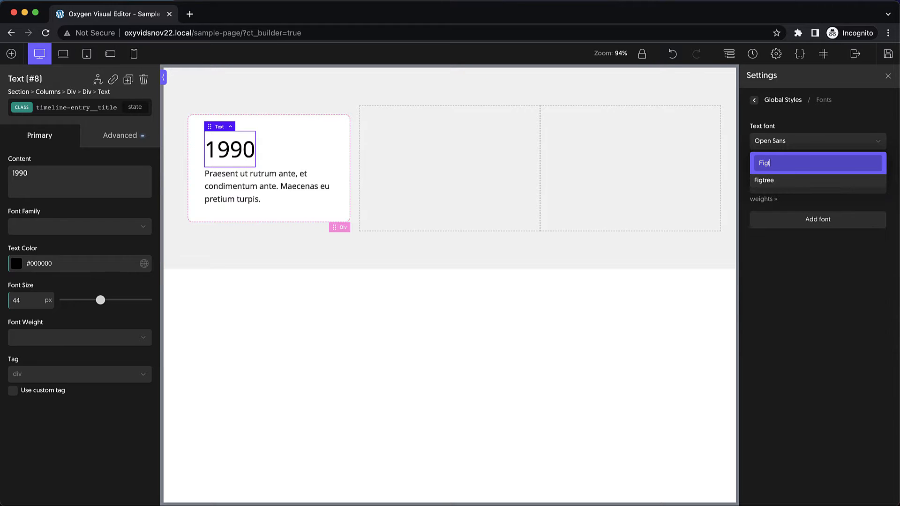
text(ree)
click(788, 181)
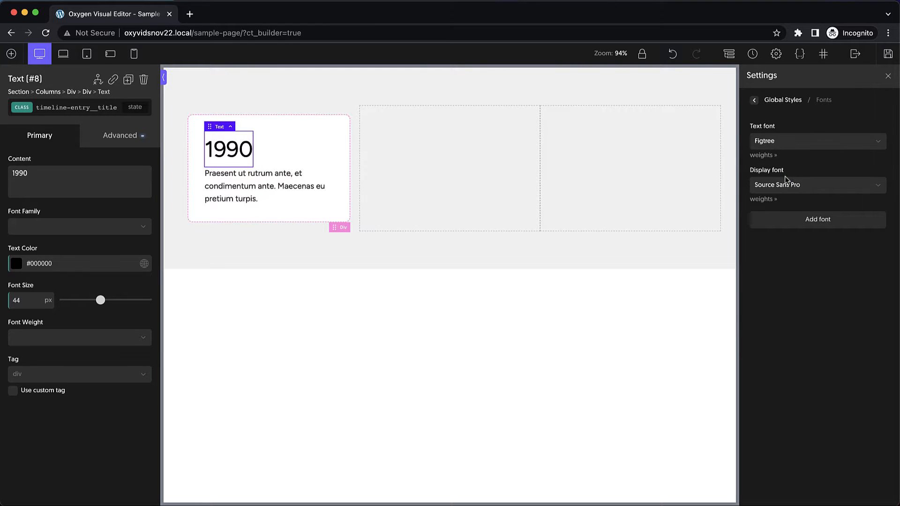
- Change the global Display font to Figtree, close the settings and select the timeline card div
click(787, 183)
click(795, 202)
text(Fi)
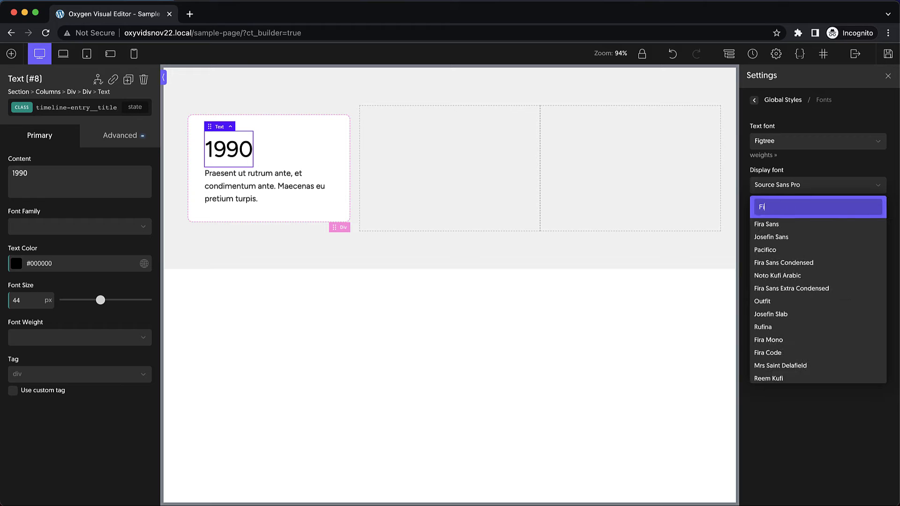
text(g)
click(783, 224)
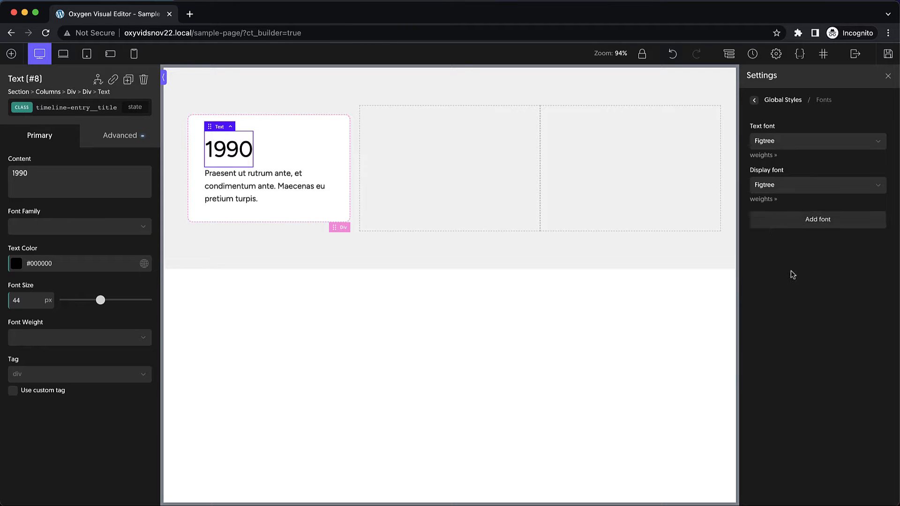
click(888, 76)
click(406, 148)
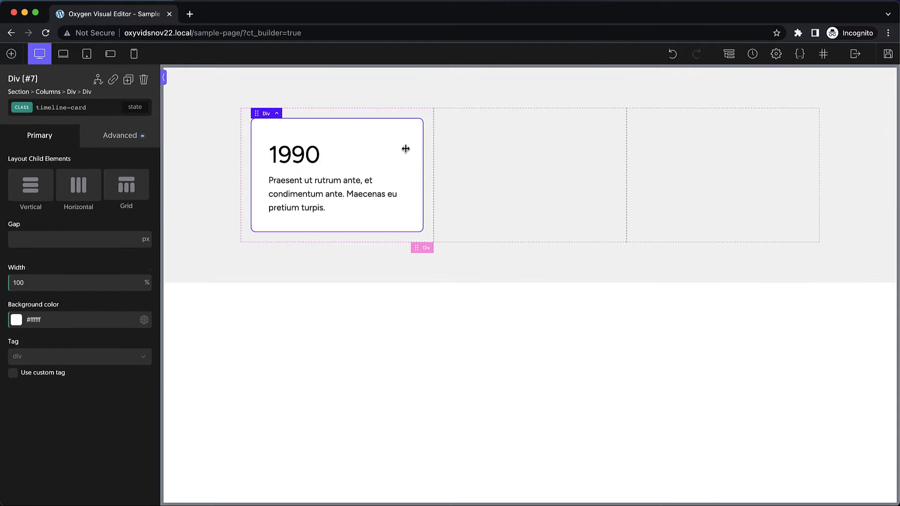
- Set the line height of the 1990 title's timeline-entry__title class to 1.2
click(305, 155)
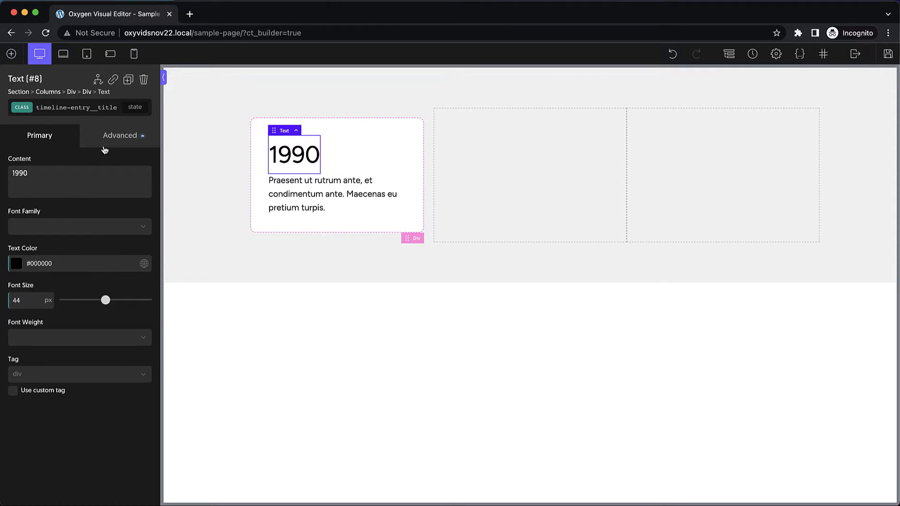
click(104, 142)
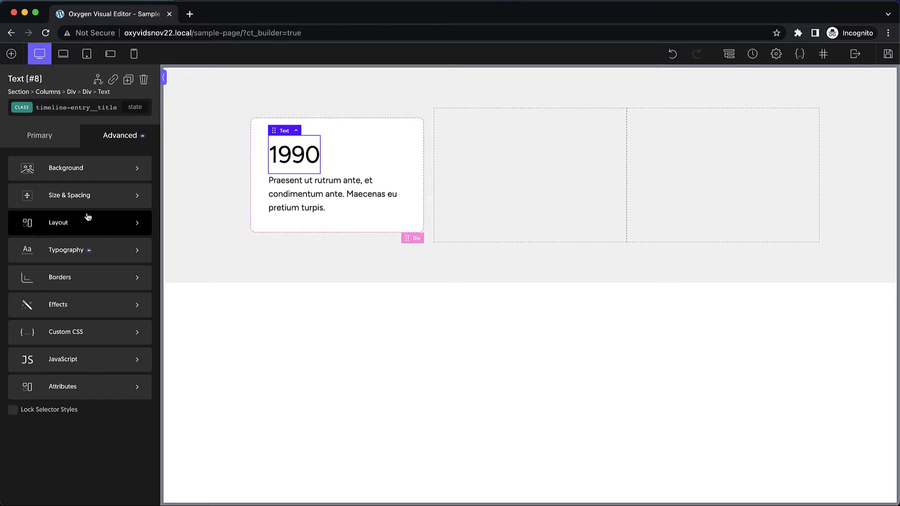
click(82, 253)
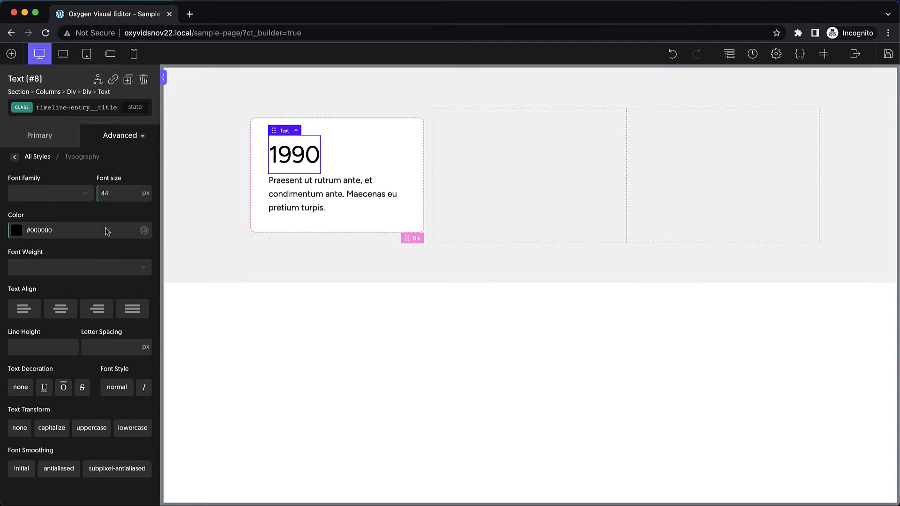
click(47, 349)
text(1.2)
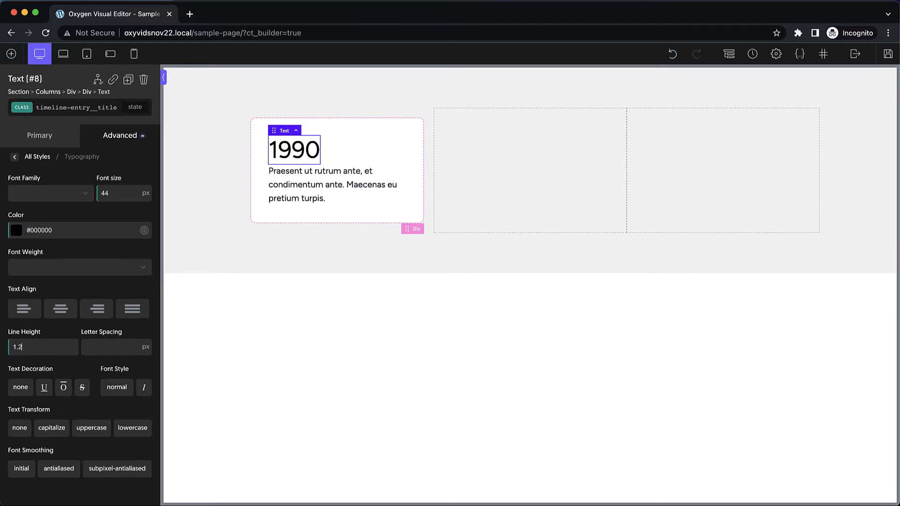
click(117, 139)
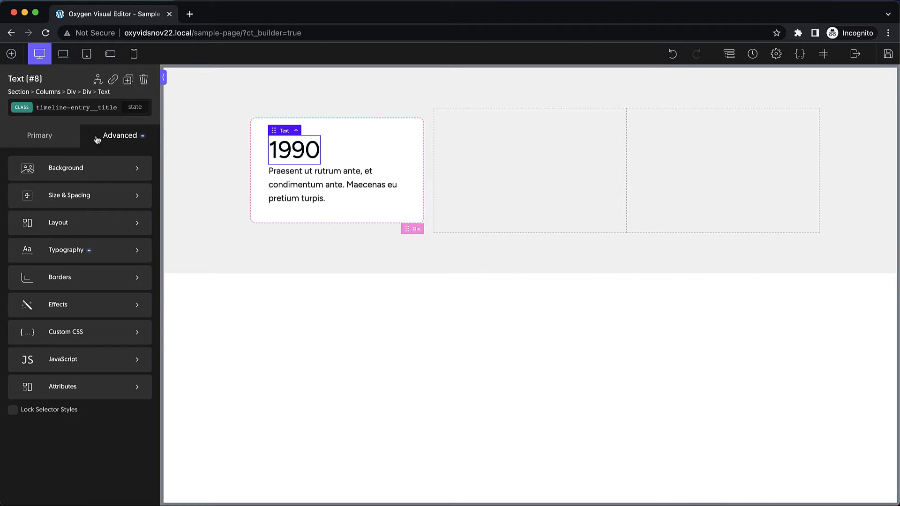
- Set the gap of the timeline-card class to 16 px
click(393, 135)
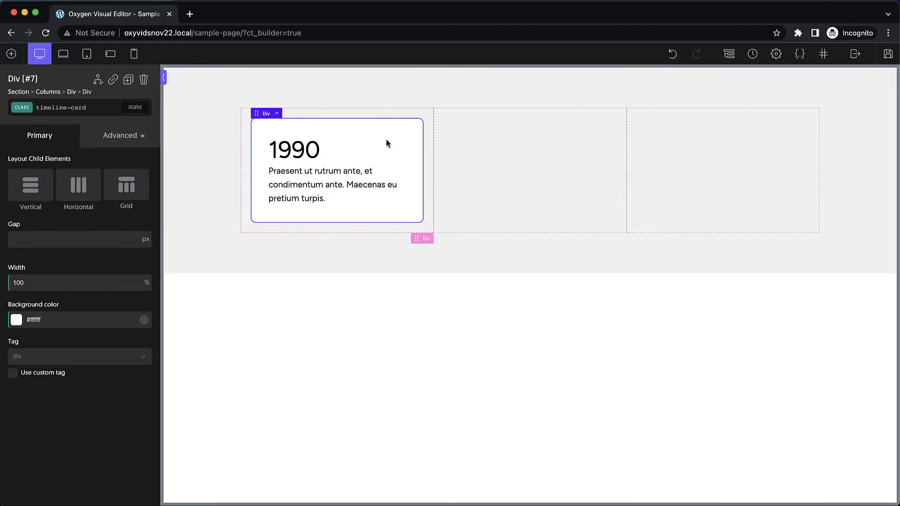
click(40, 245)
text(8)
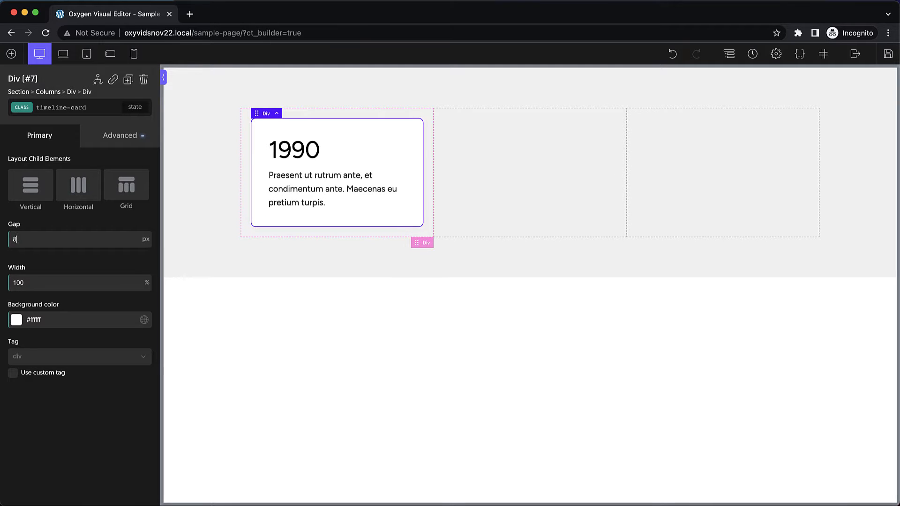
key(BackSpace)
text(16)
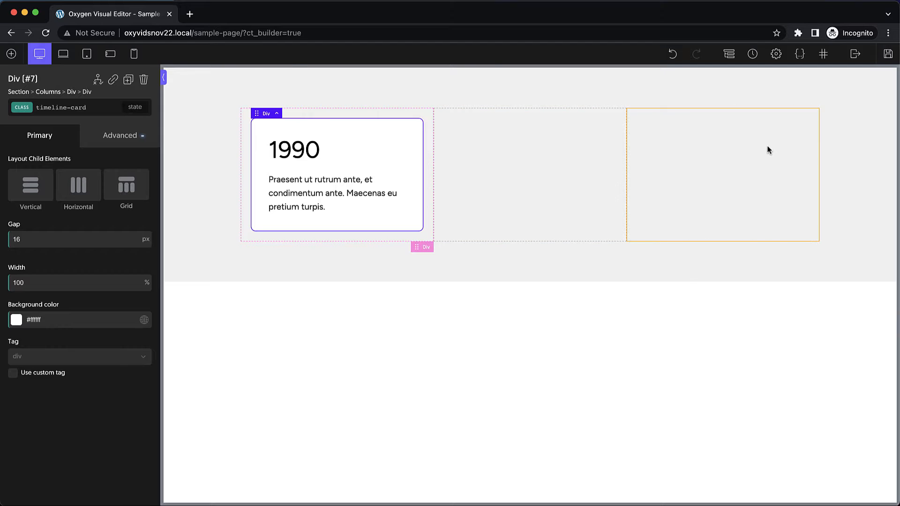
- Copy the timeline card div and paste it into the third column
key(super+c)
click(756, 151)
key(super+v)
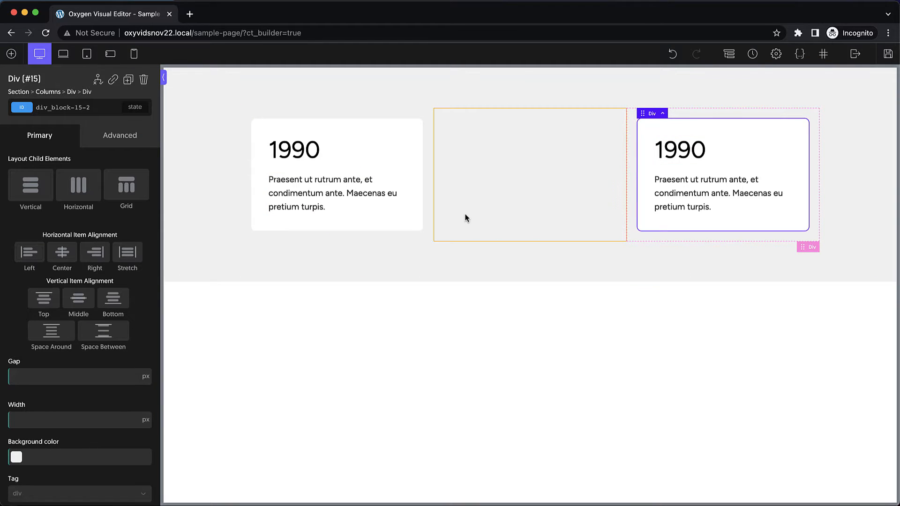
- Add the class timeline-entry--left to the timeline card in the first column
click(396, 157)
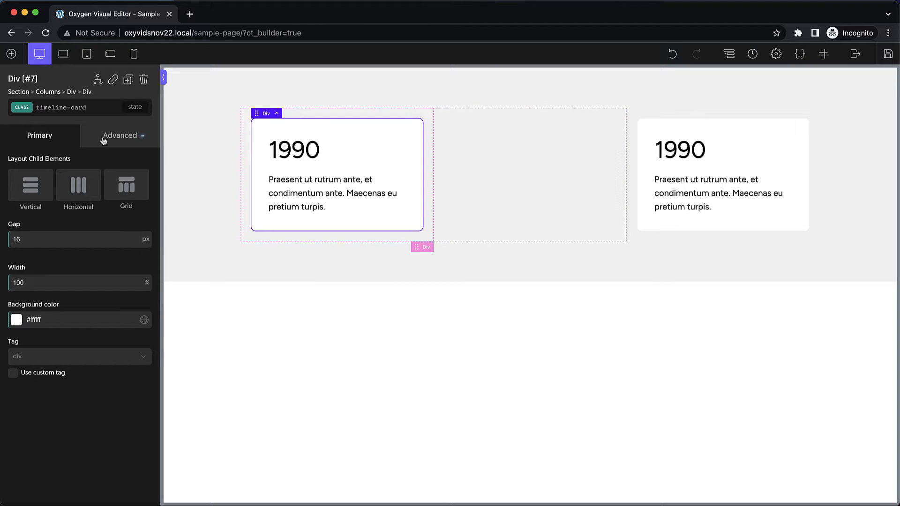
click(94, 108)
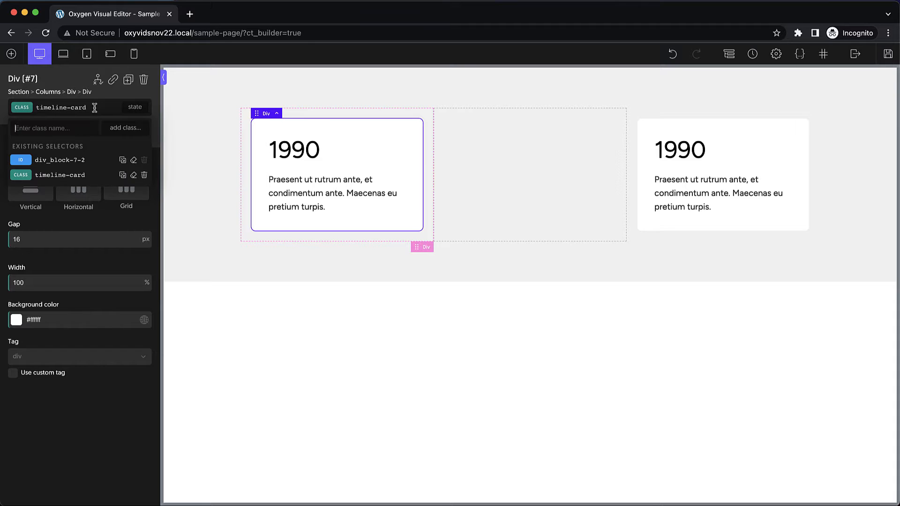
text(timeline)
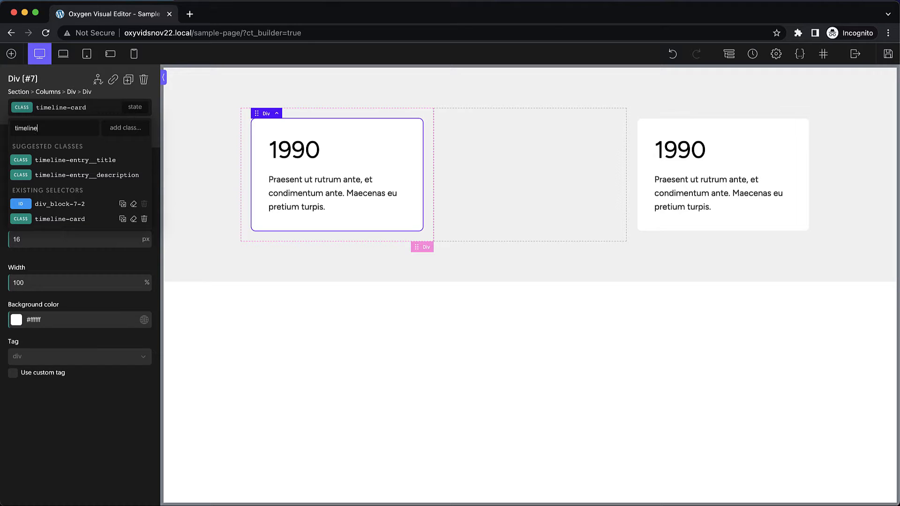
text(-entry-)
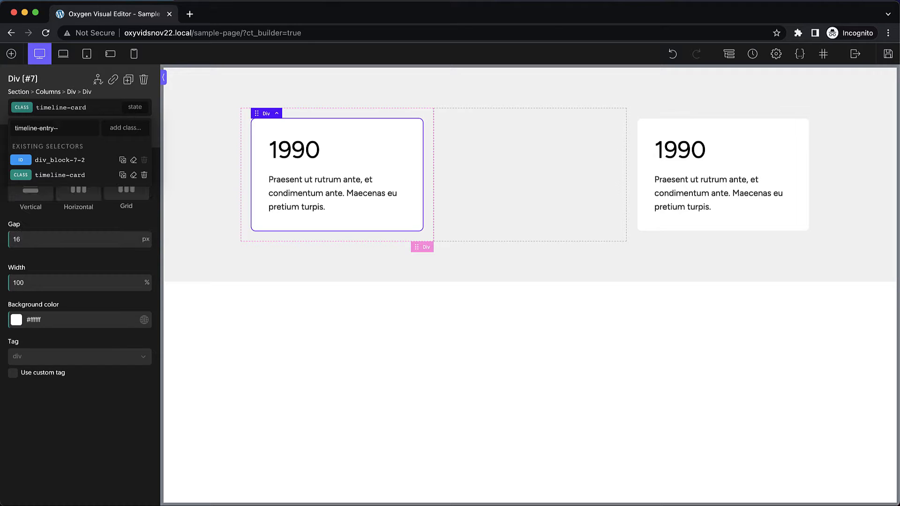
text(-left)
key(Return)
- Set the position of the timeline-entry--left class to relative
click(120, 135)
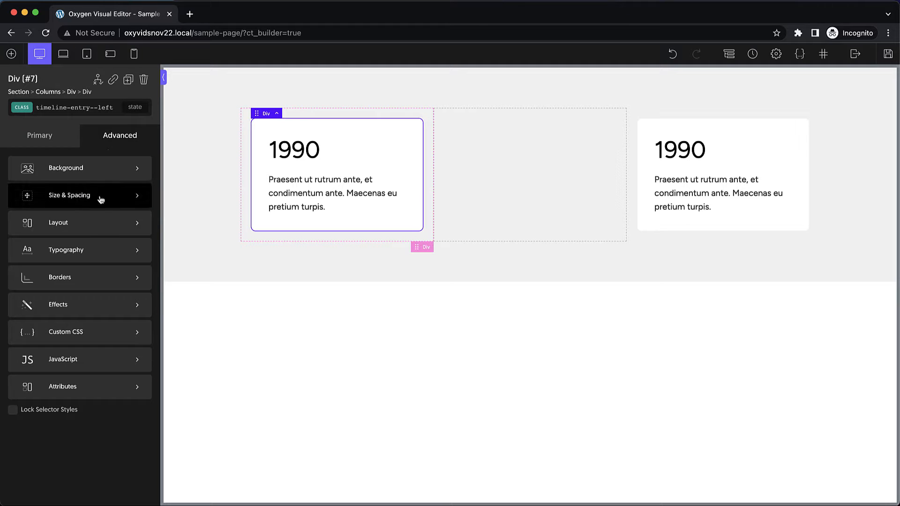
click(96, 224)
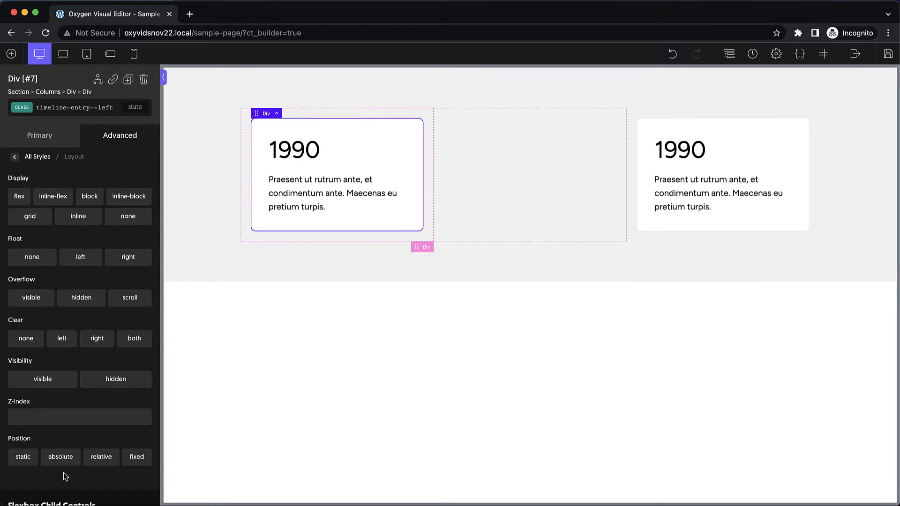
click(100, 463)
- Position the :after state of timeline-entry--left absolutely with a right offset of -16 px
click(135, 107)
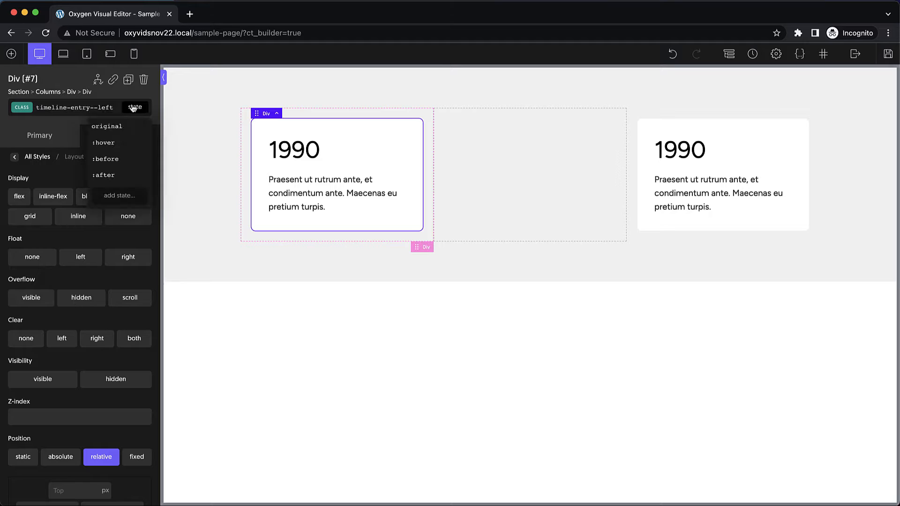
click(121, 176)
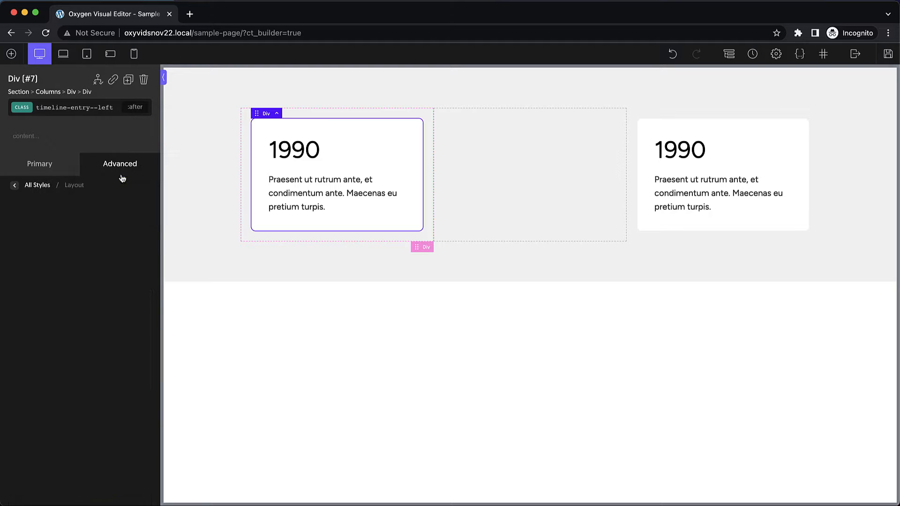
scroll(84, 300, down, 5)
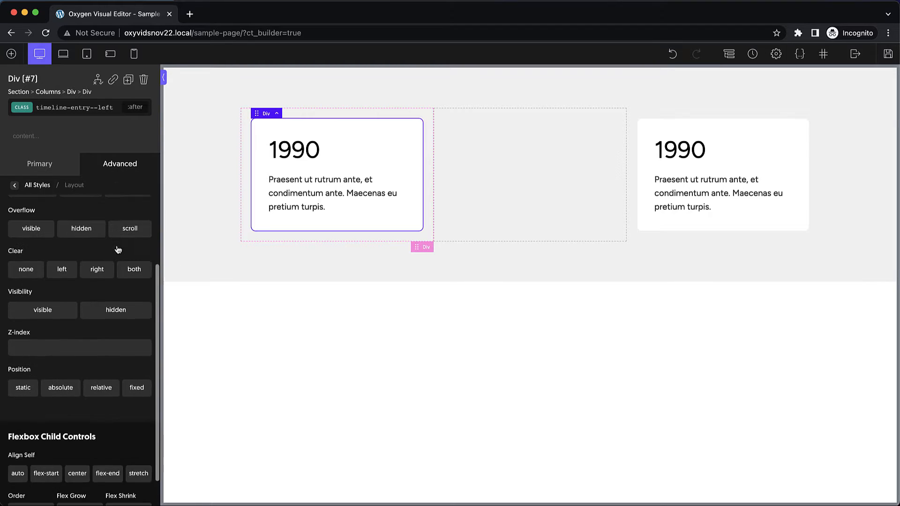
click(68, 362)
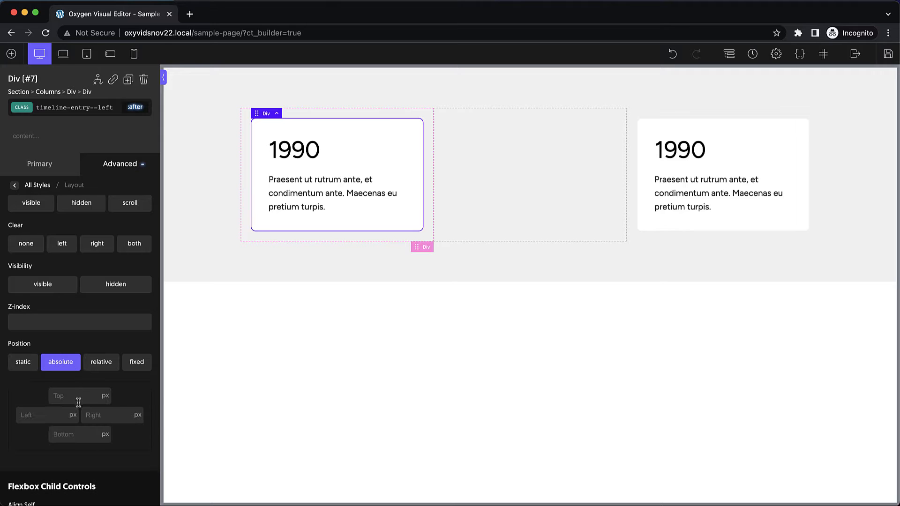
click(101, 417)
text(-16)
- Size the :after element of timeline-entry--left with a width of 32 px and a height
click(112, 165)
click(85, 235)
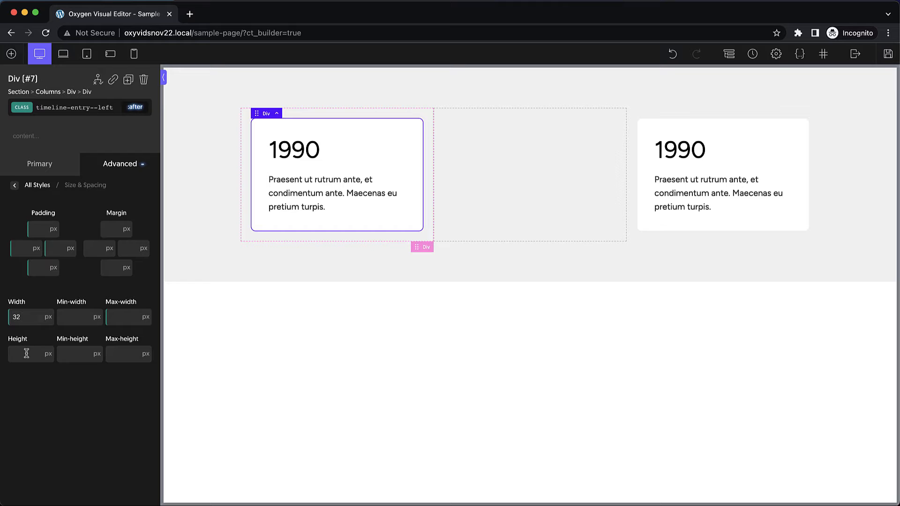
click(111, 167)
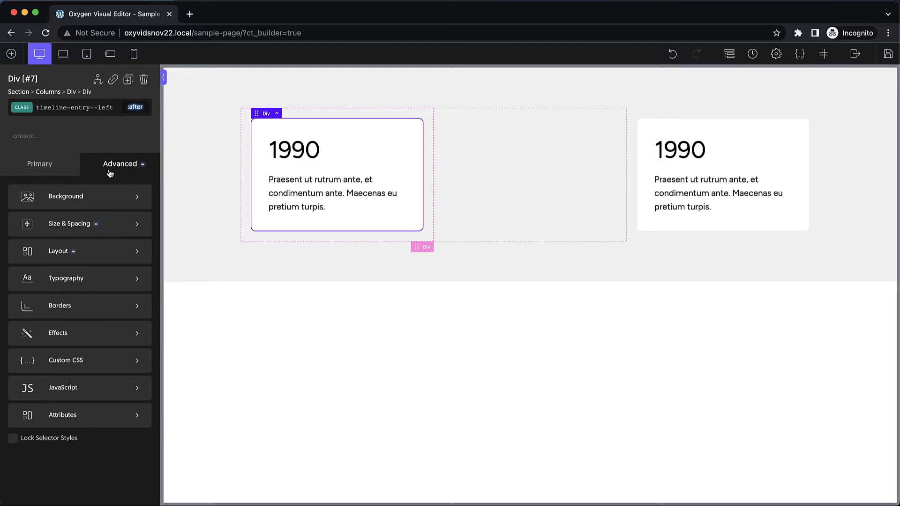
- Give the :after element of timeline-entry--left a #ffffff background color and an 8 px border radius
click(86, 202)
click(17, 222)
drag(29, 244, 0, 230)
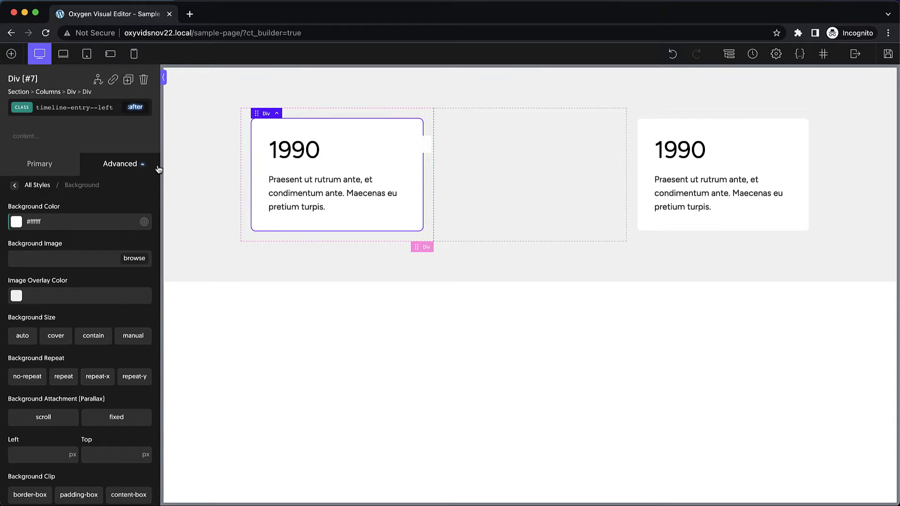
click(116, 168)
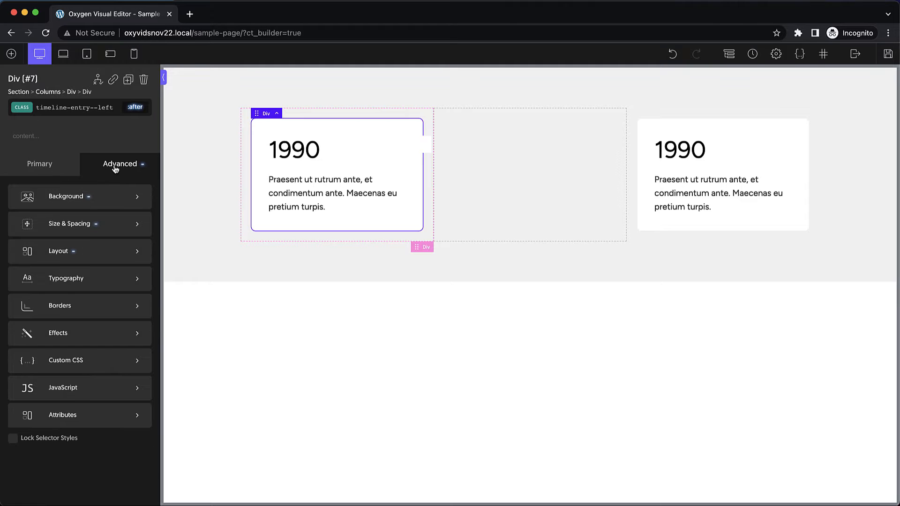
click(92, 314)
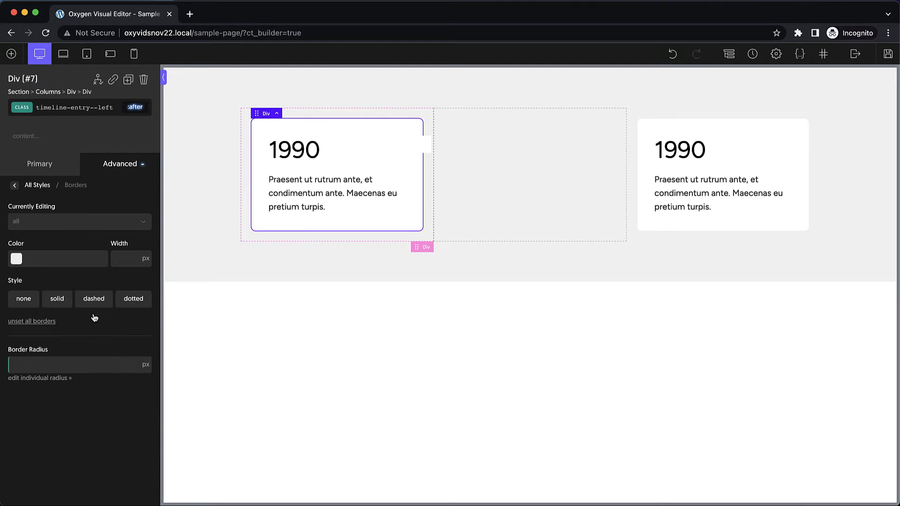
click(45, 364)
click(116, 168)
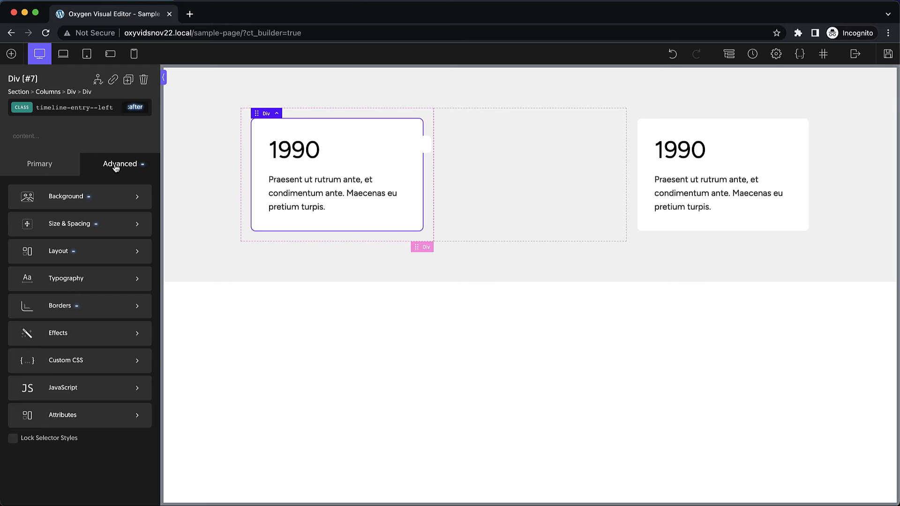
- Add a rotate transform of 45 degrees to the :after element and select the middle column to view it
click(81, 334)
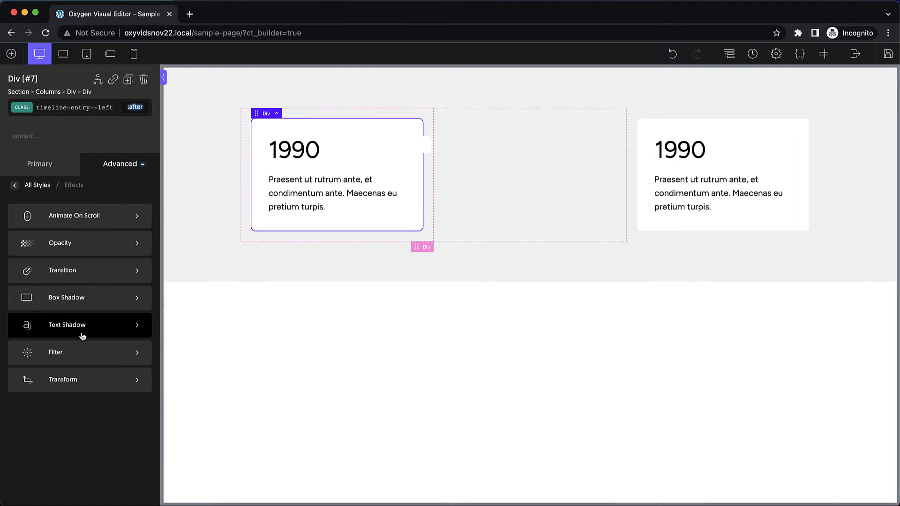
click(73, 379)
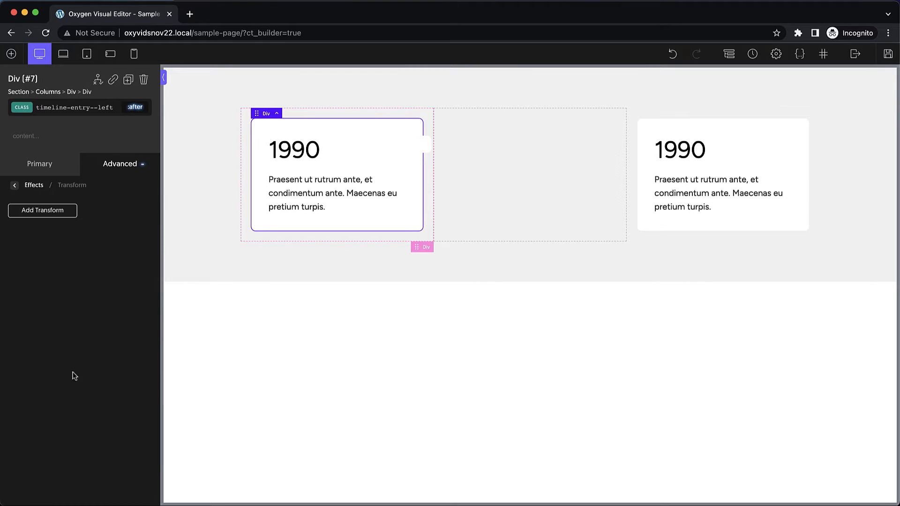
click(56, 210)
click(32, 291)
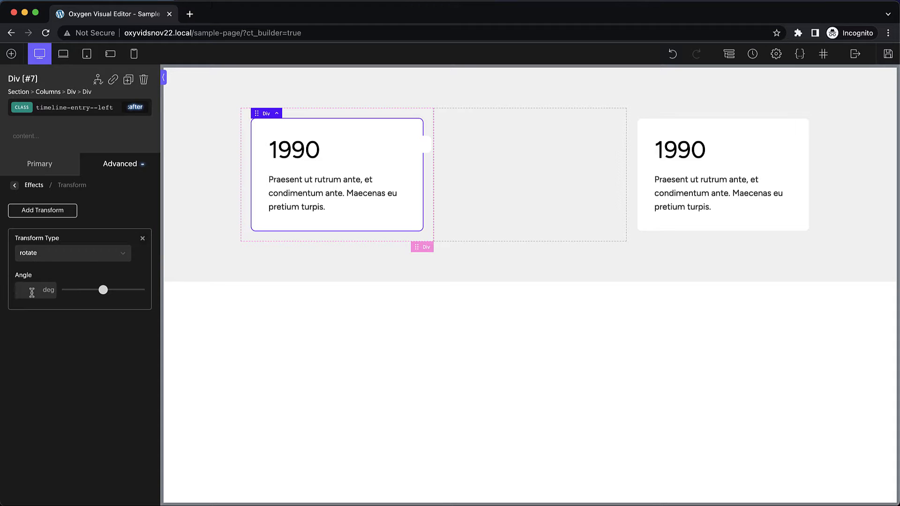
text(45)
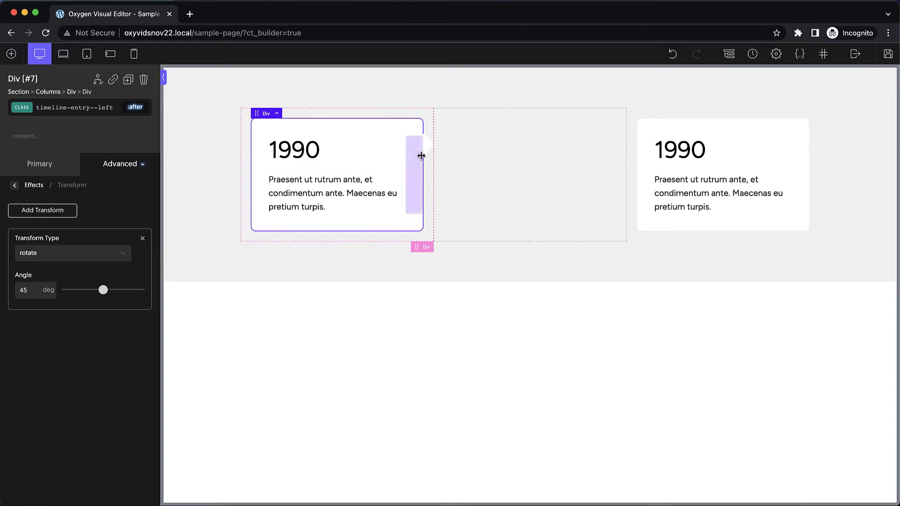
click(452, 180)
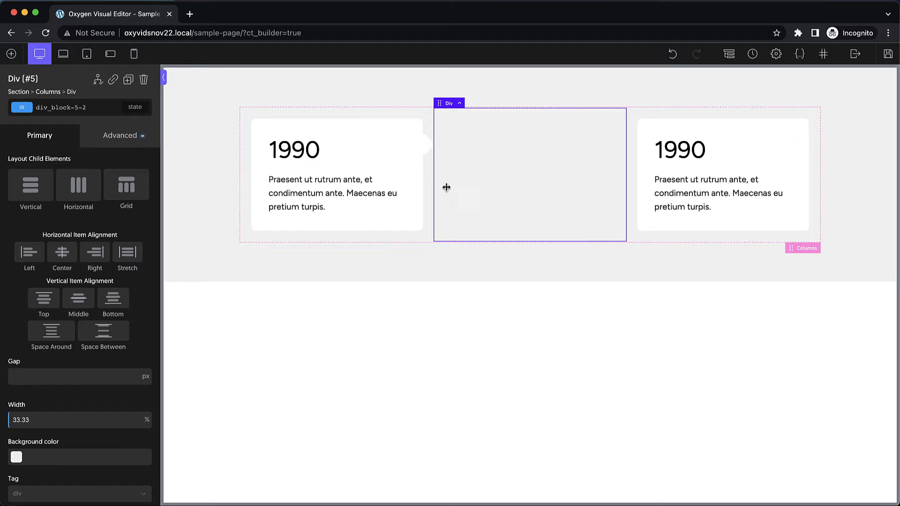
- Reopen the :after state of the first card's timeline-entry--left class, try a dashed border, and set the border style to none
click(426, 149)
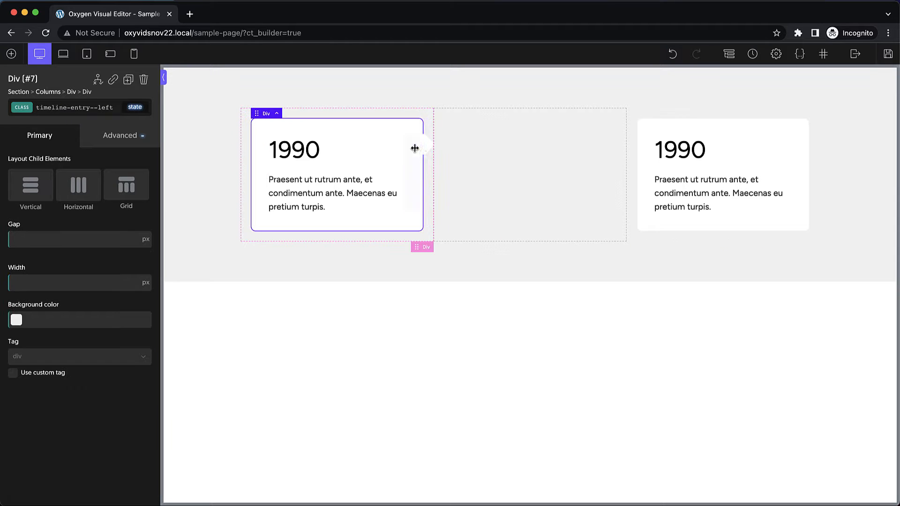
click(135, 107)
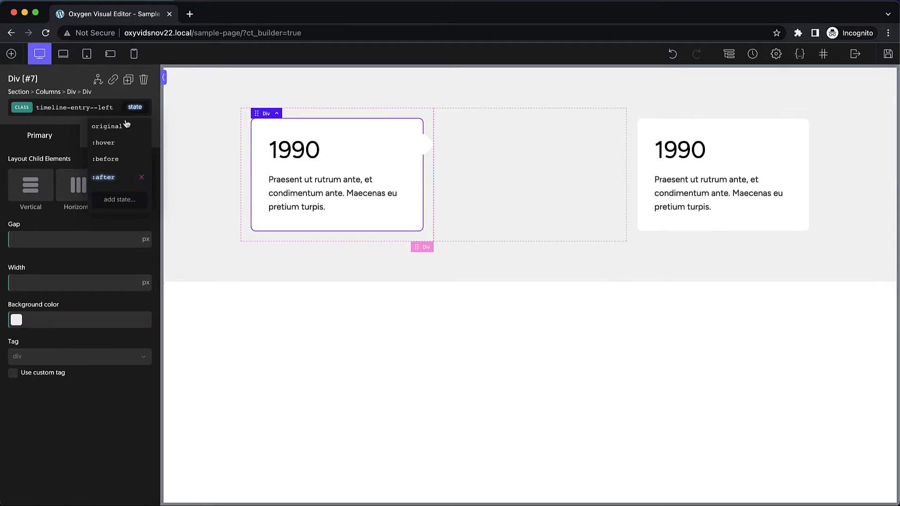
click(113, 178)
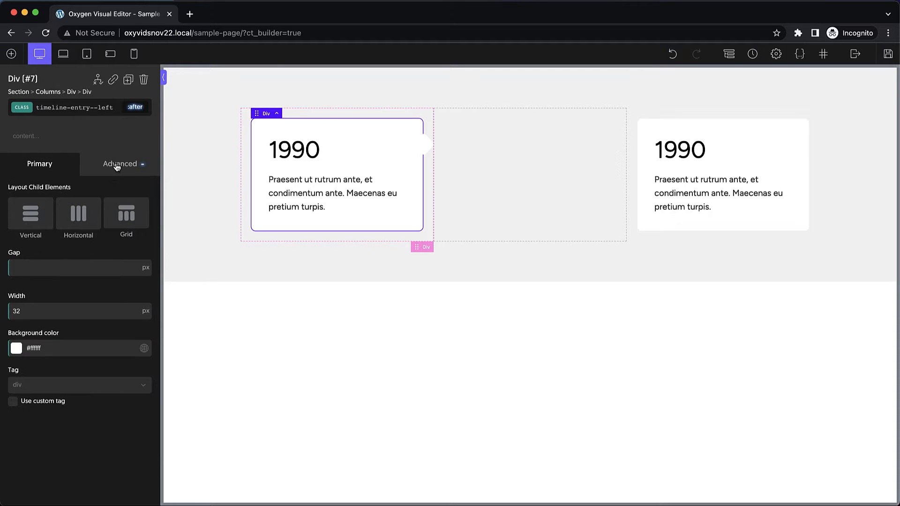
click(117, 168)
click(84, 304)
click(86, 300)
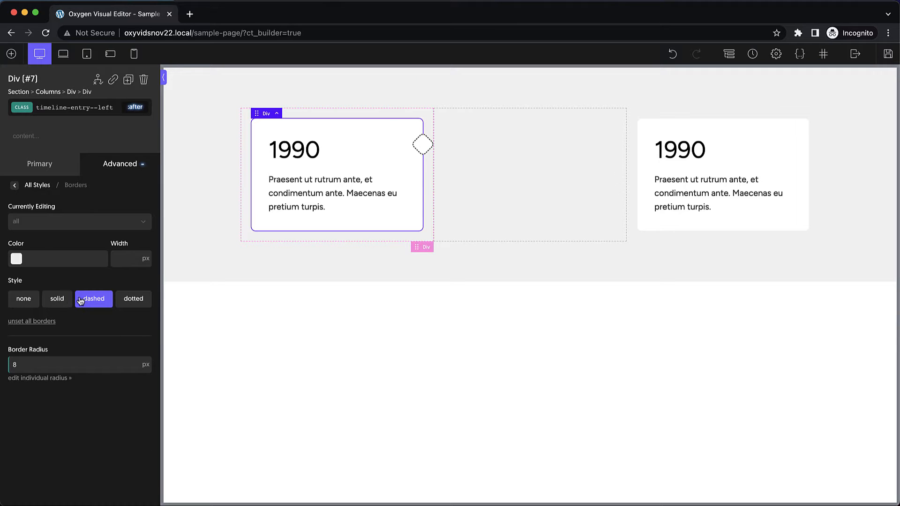
click(19, 303)
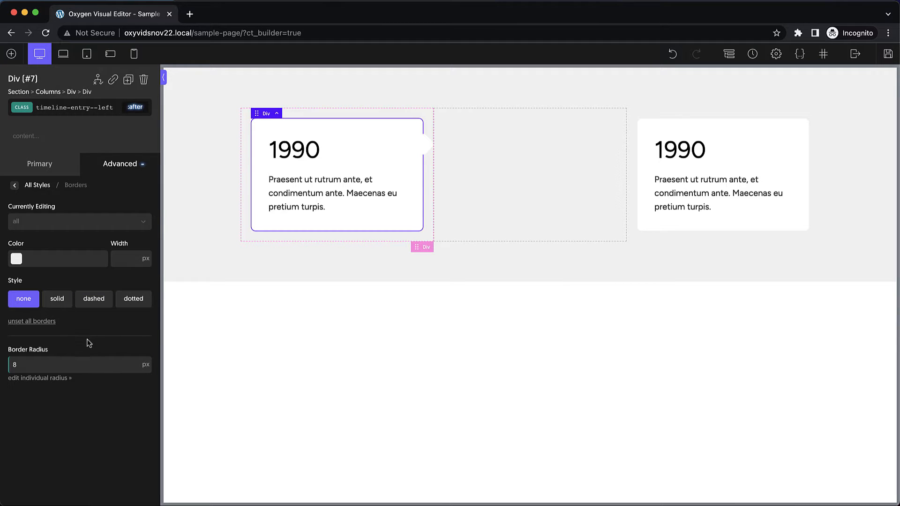
- Give the :after element of timeline-entry--left individual border radii: 8 px at its top-right corner and 0 at the other three
click(36, 383)
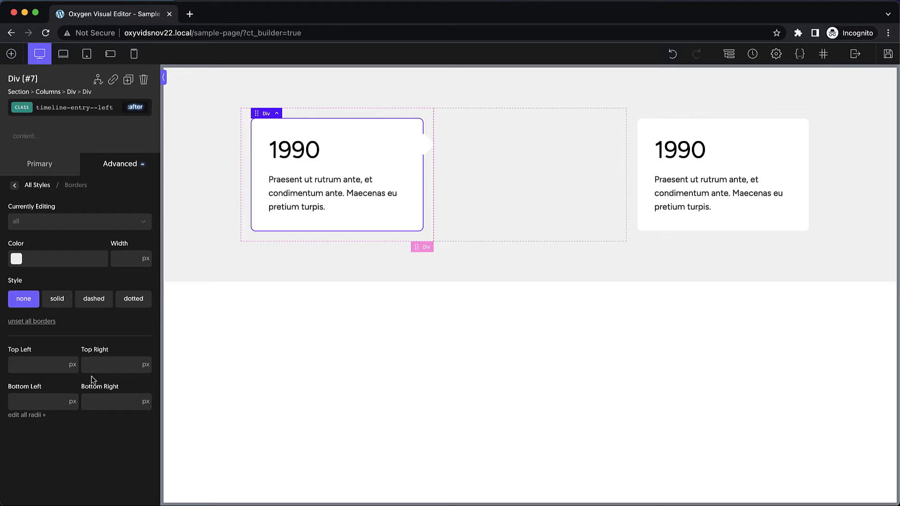
click(37, 366)
text(0)
click(105, 402)
text(0)
click(103, 372)
text(8)
click(505, 194)
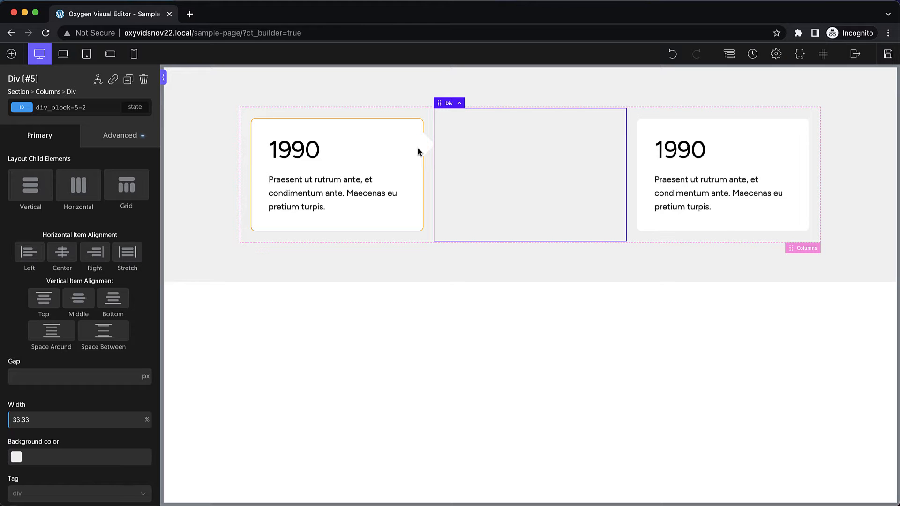
- Add a new timeline-entry--right class to the card in the third column
click(407, 142)
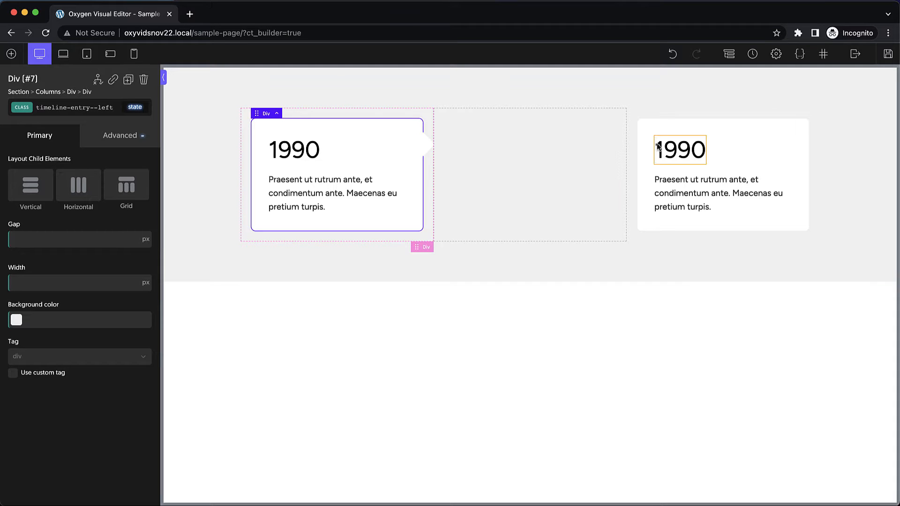
click(766, 137)
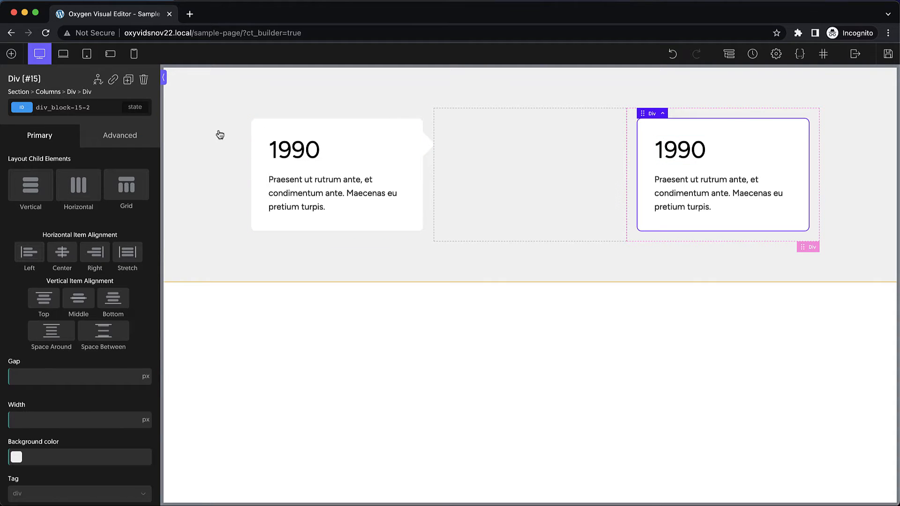
click(70, 107)
text(timeline-)
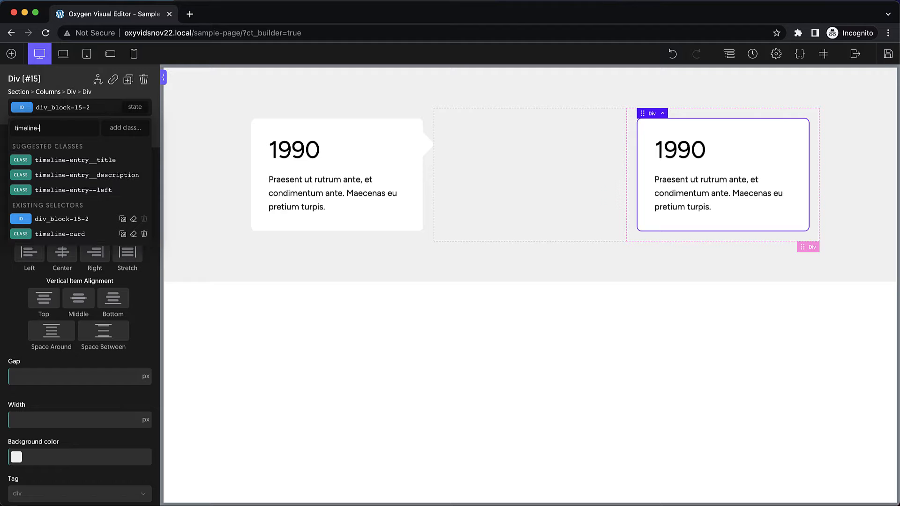
text(entry--right)
key(Return)
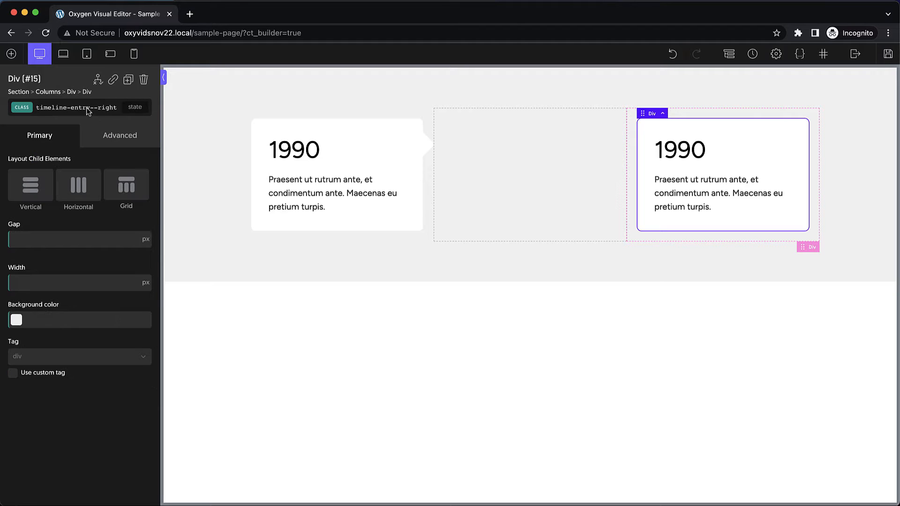
- Add the existing timeline-entry--left class to the third column's card as well
click(70, 102)
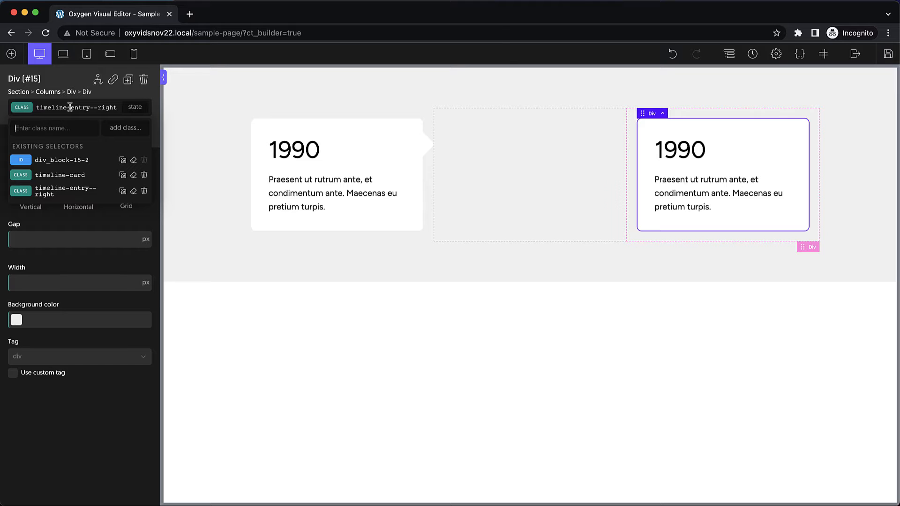
text(timeline-)
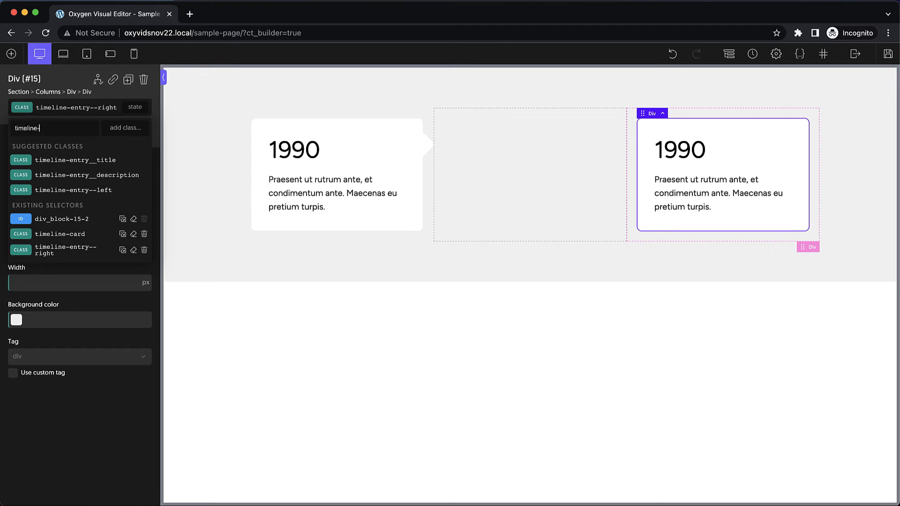
text(entry--)
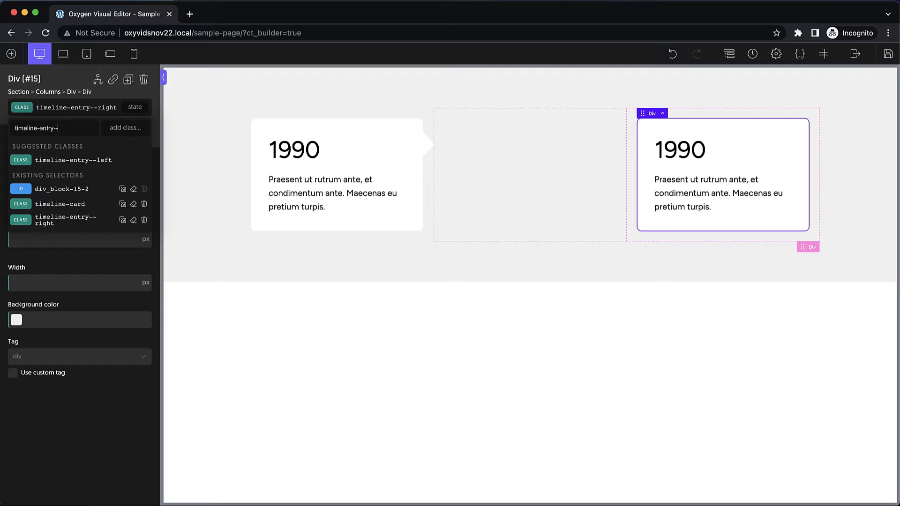
text(left)
click(89, 161)
- Copy the timeline-entry--left styles onto timeline-entry--right and remove the timeline-entry--left class from the third column's card
click(102, 107)
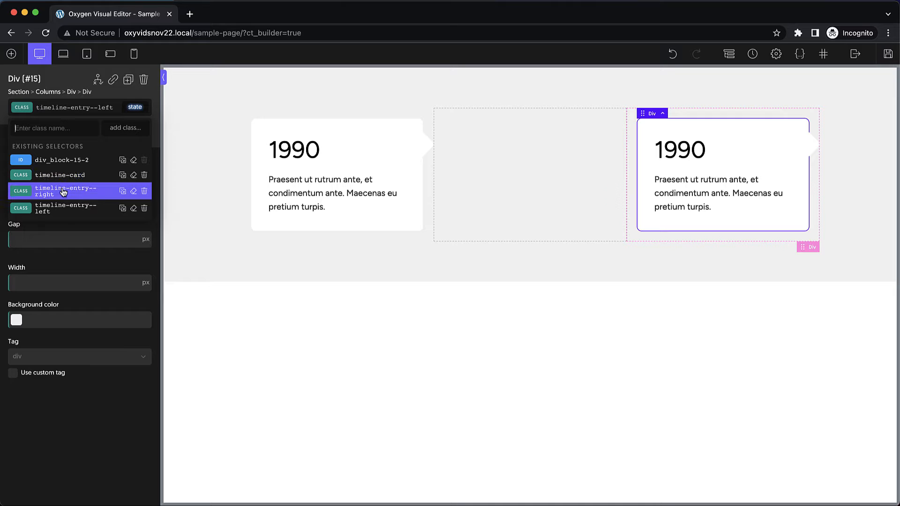
click(123, 210)
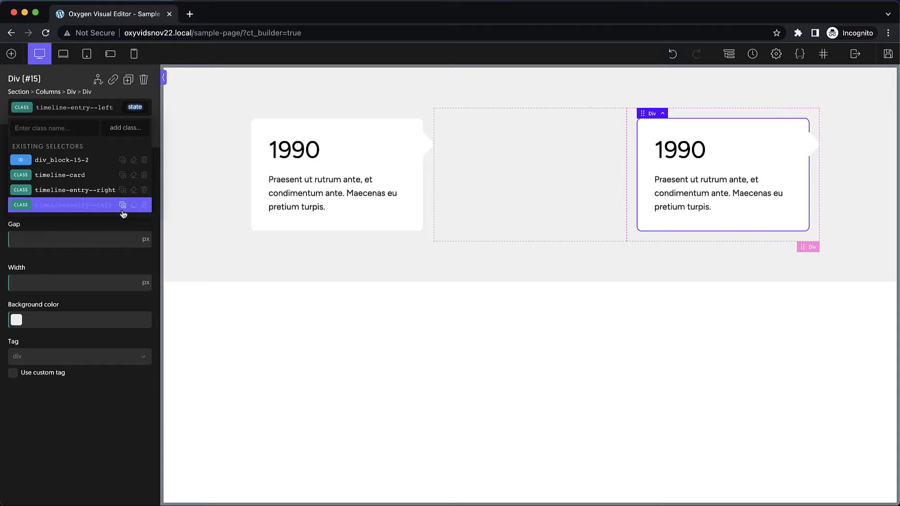
click(87, 195)
click(73, 107)
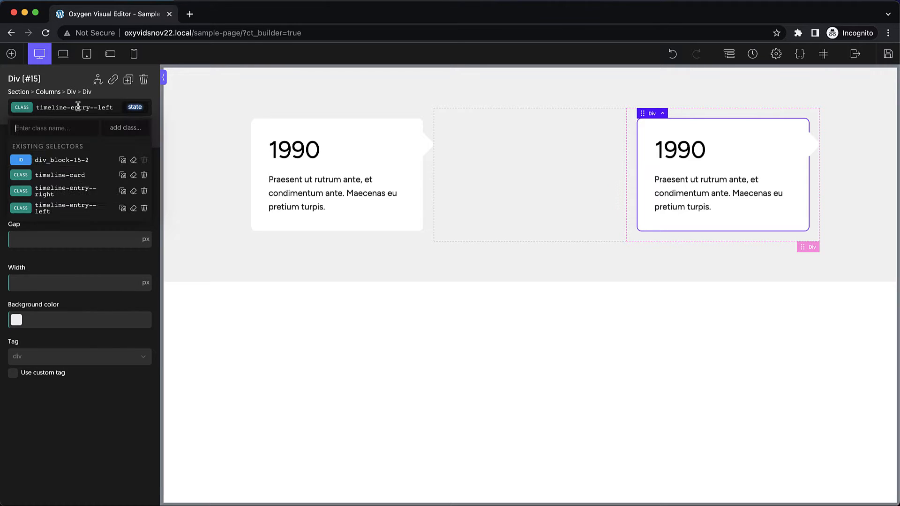
click(144, 208)
- In the :after state of timeline-entry--right, clear the right offset and set the left offset to -16 px
click(88, 108)
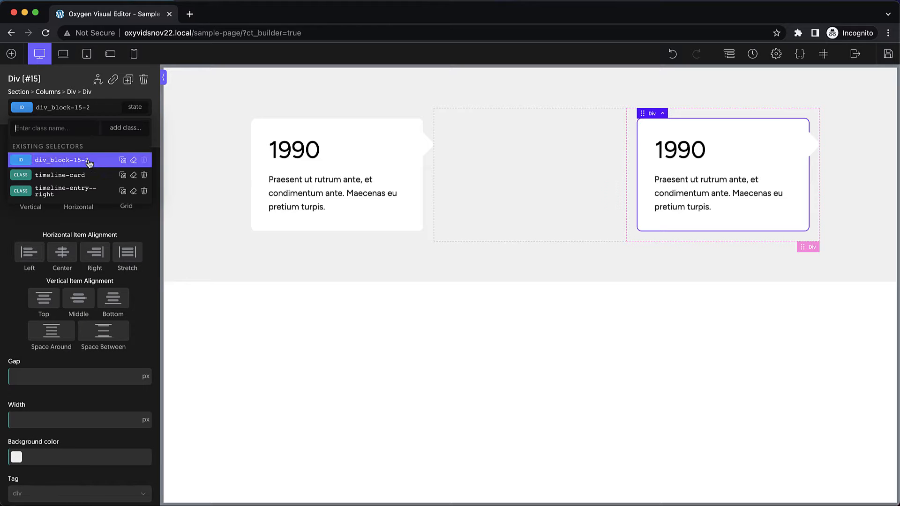
click(84, 194)
click(135, 107)
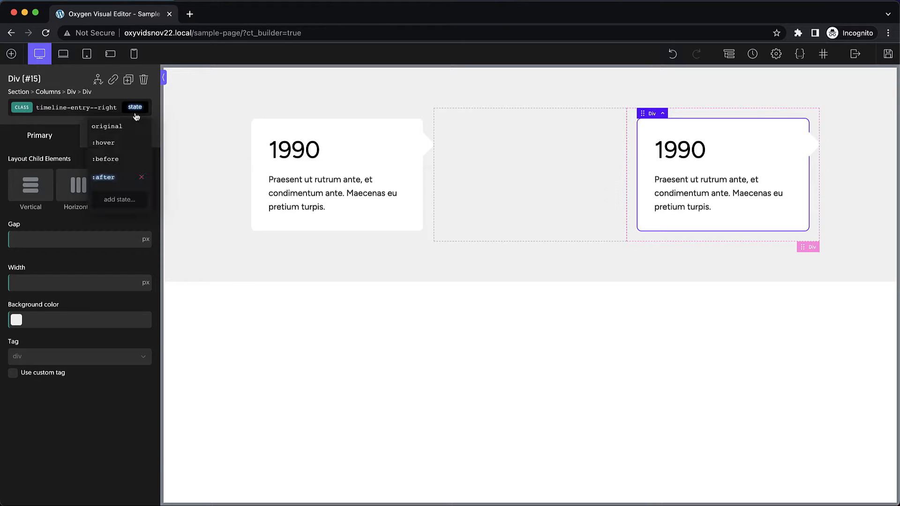
click(112, 178)
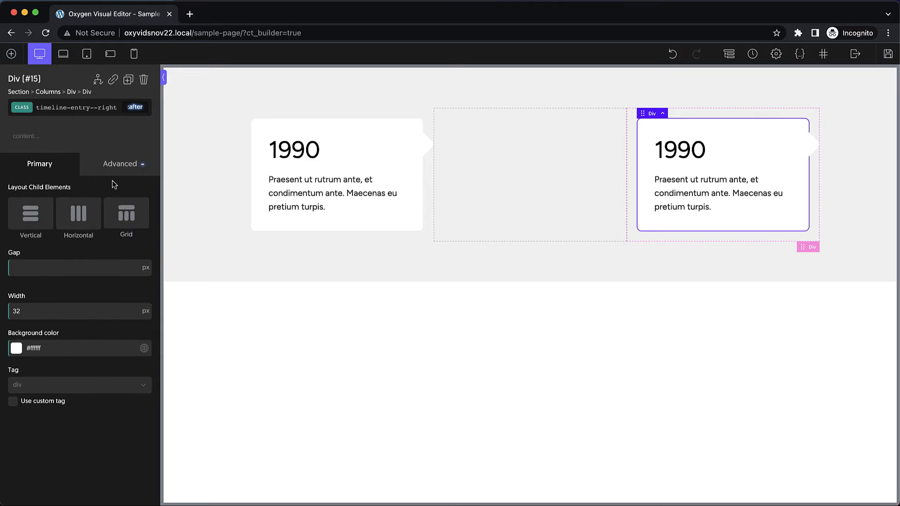
click(120, 159)
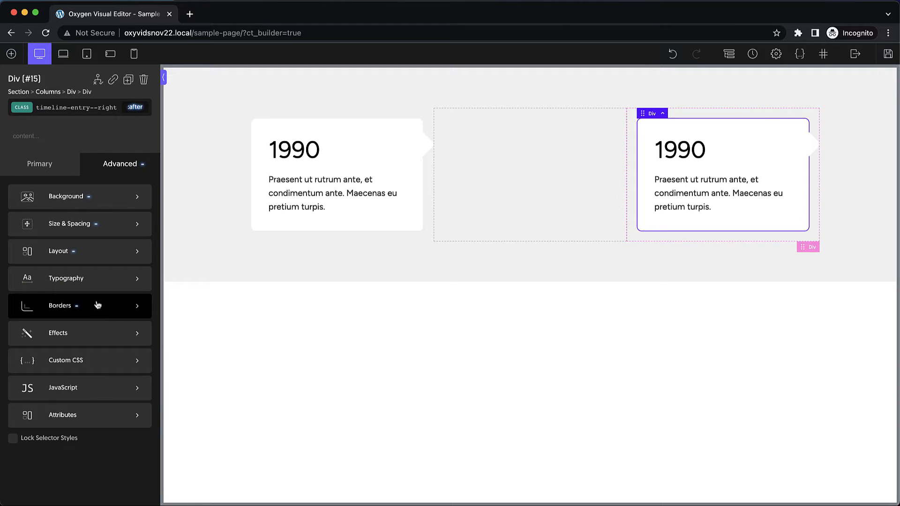
click(91, 253)
scroll(89, 253, down, 5)
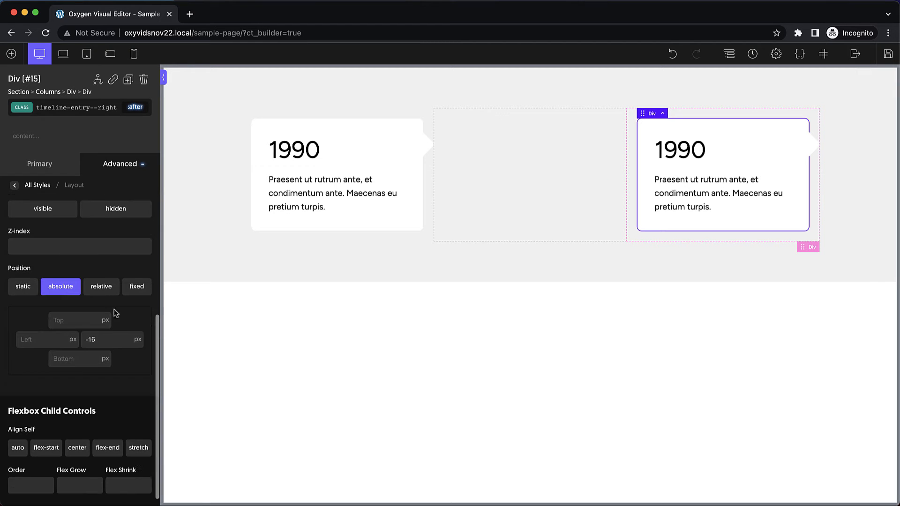
double_click(90, 339)
key(BackSpace)
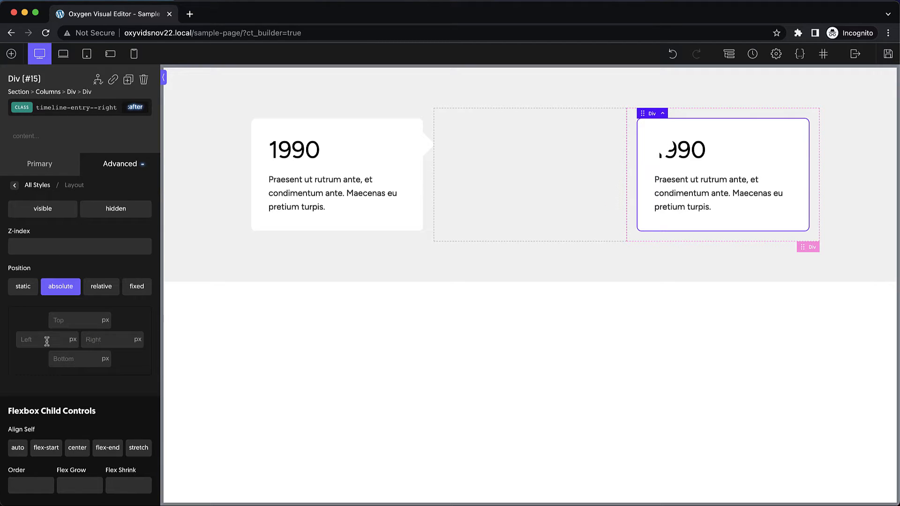
text(-16)
- Set the :after border radius of timeline-entry--right to 8 px at the bottom-left corner and 0 at the top-right corner
click(118, 171)
click(80, 305)
click(33, 379)
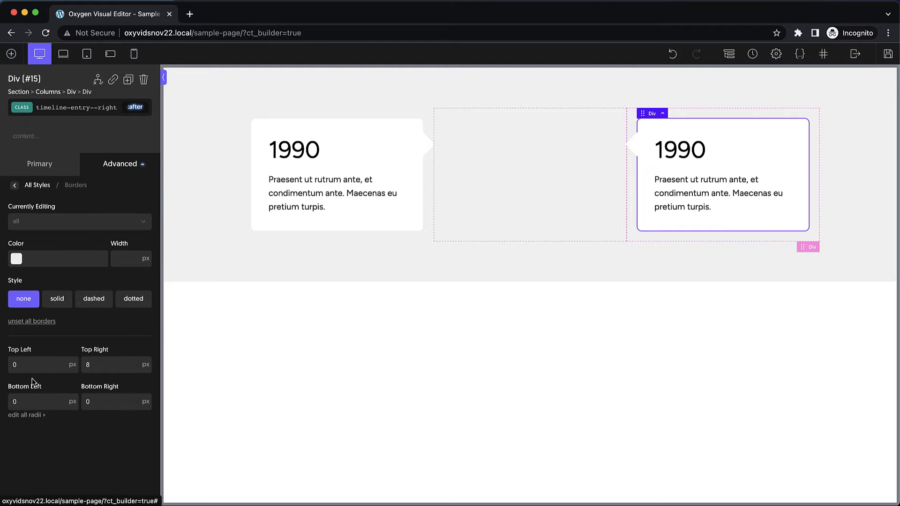
double_click(24, 401)
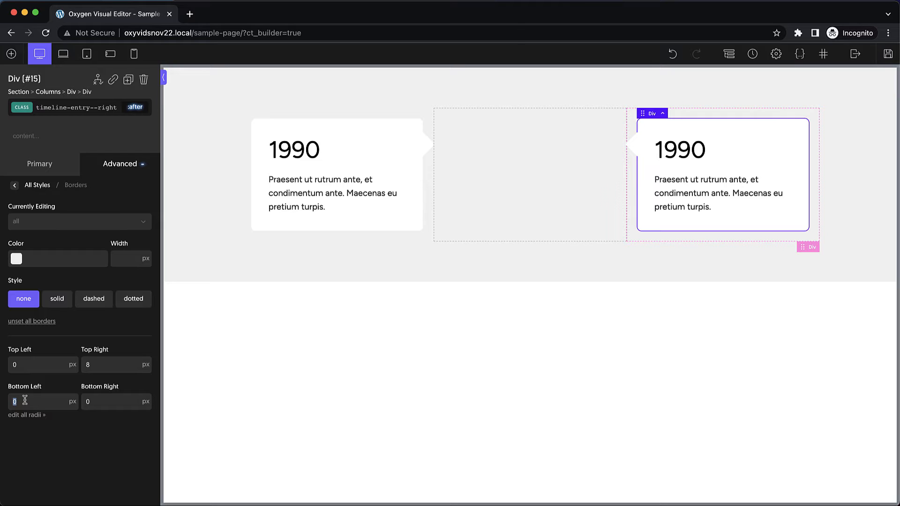
text(8)
double_click(104, 363)
text(0)
click(648, 162)
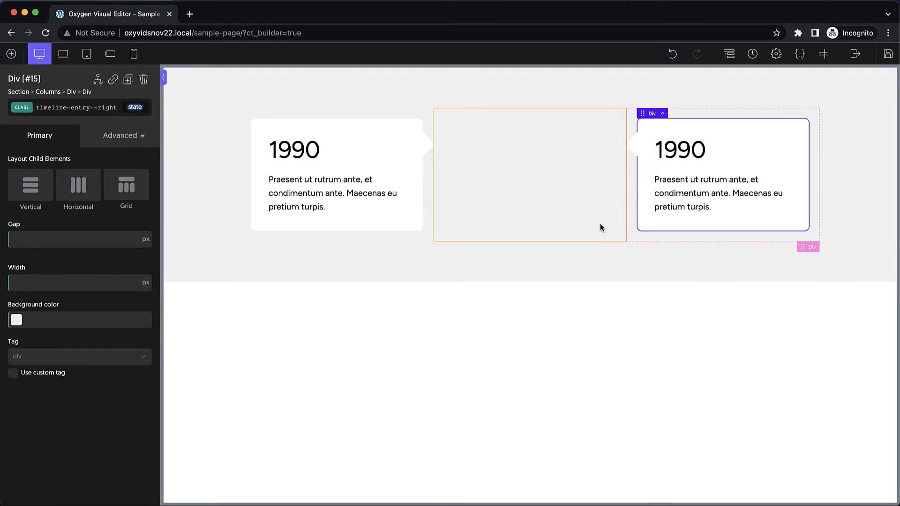
- Copy the first card into the middle column and remove the timeline-entry--left class from the copy
click(560, 206)
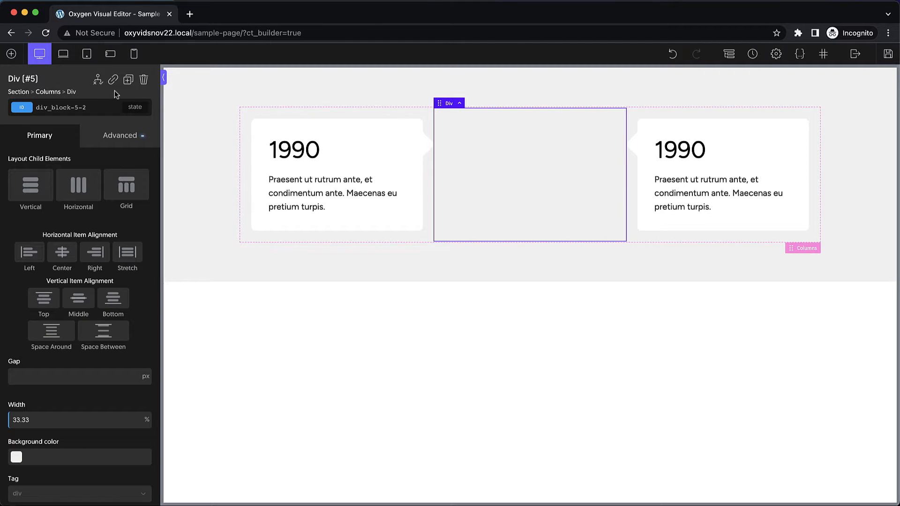
click(373, 150)
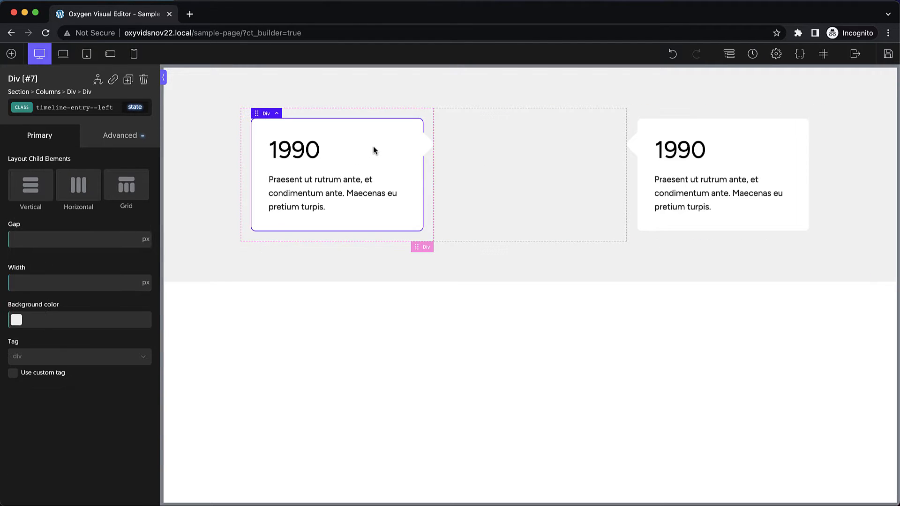
key(ctrl+c)
click(531, 167)
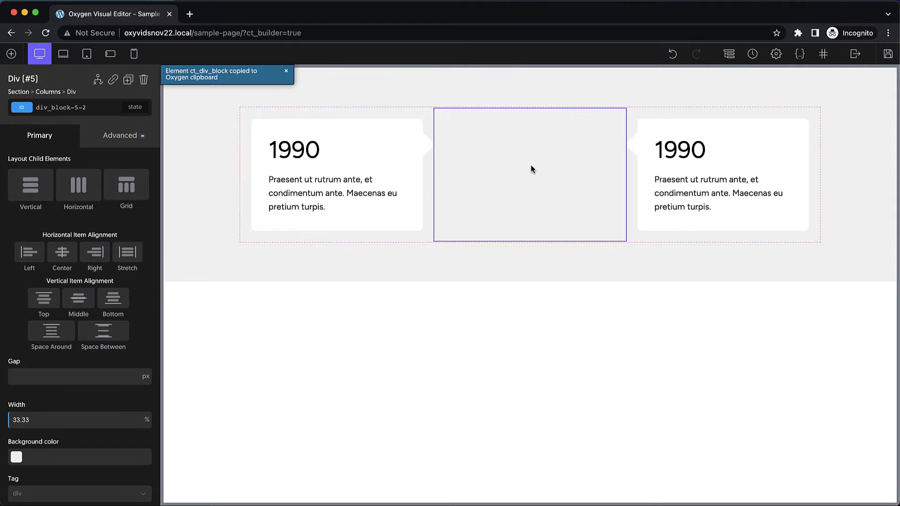
key(ctrl+v)
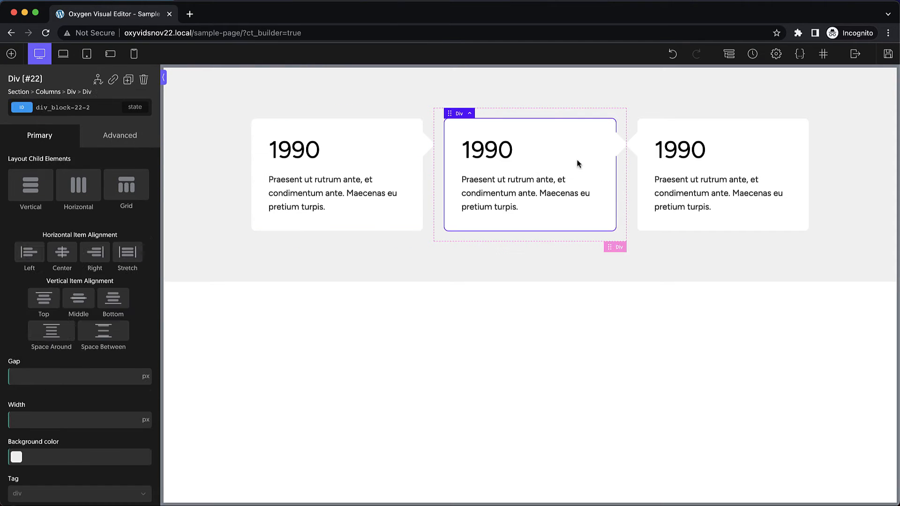
click(79, 109)
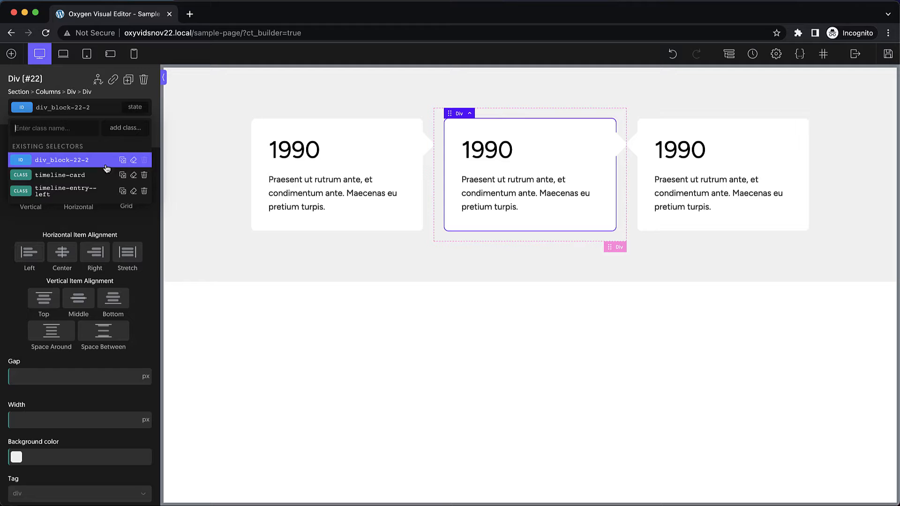
click(145, 192)
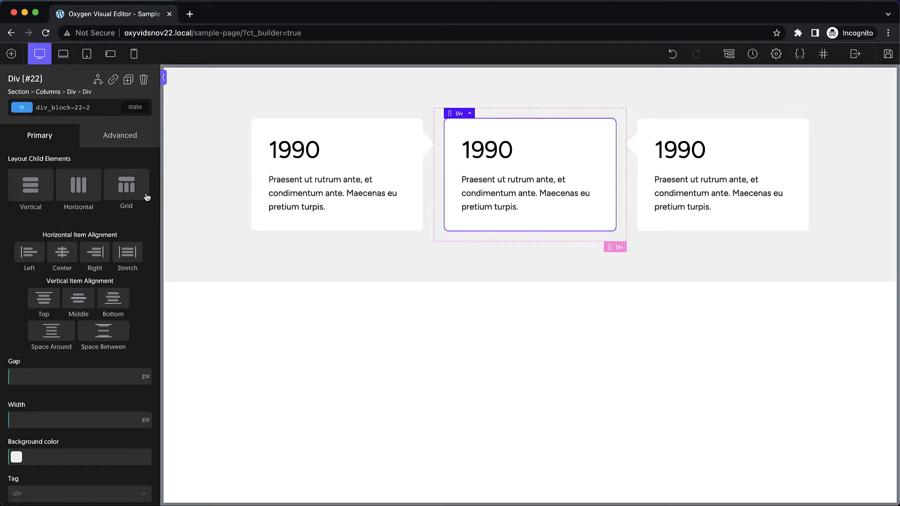
- Center the middle card's child elements horizontally, styling its ID selector div_block-22-2 rather than a class
click(66, 110)
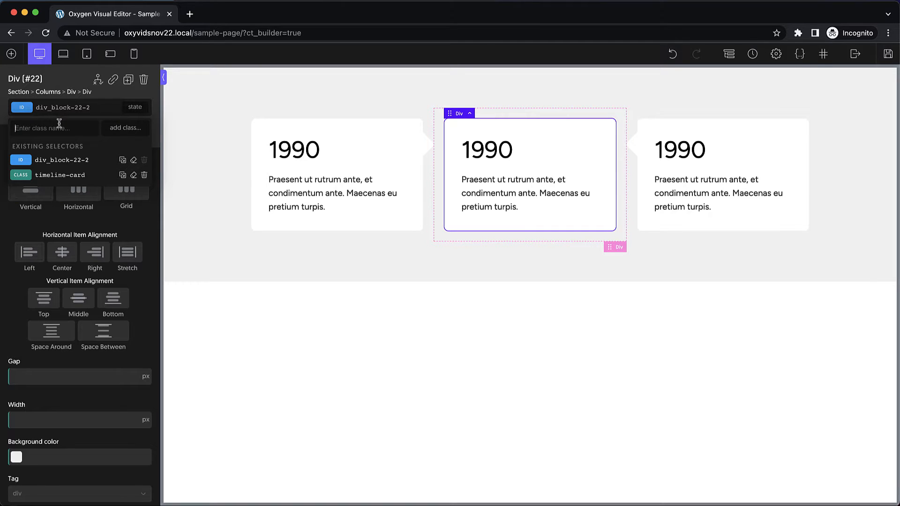
click(65, 160)
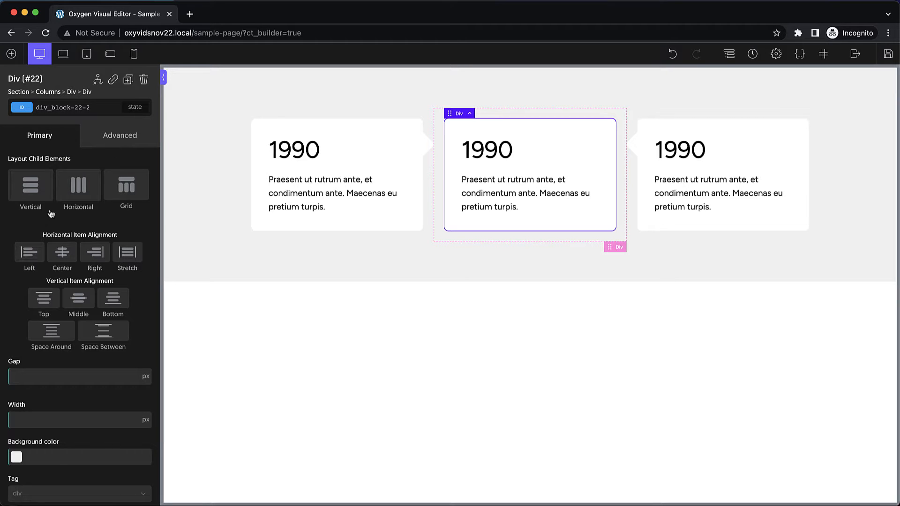
click(65, 254)
- Center-align the middle card's description text on its own ID selector, text_block-24-2
click(467, 208)
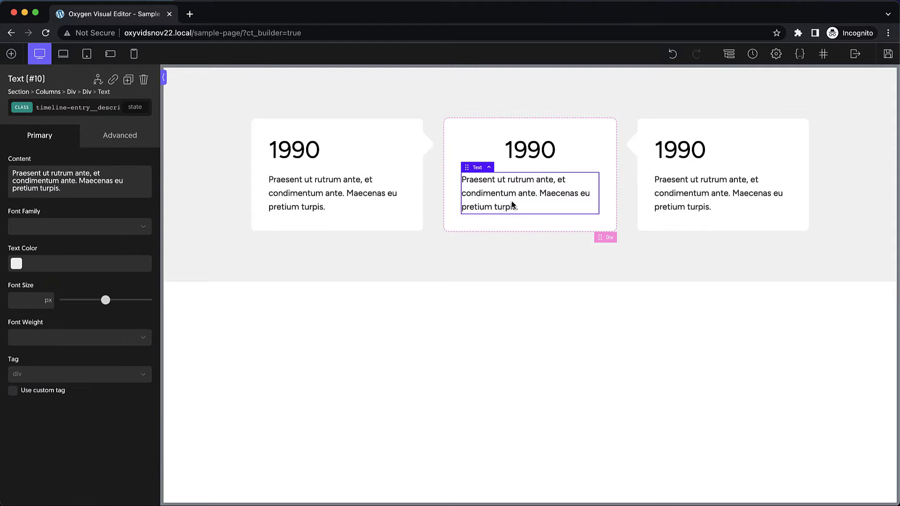
click(77, 107)
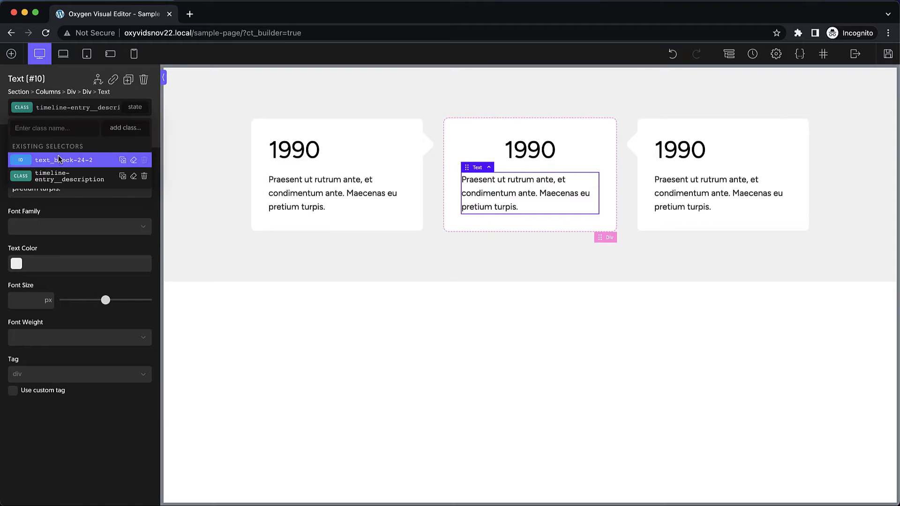
click(61, 160)
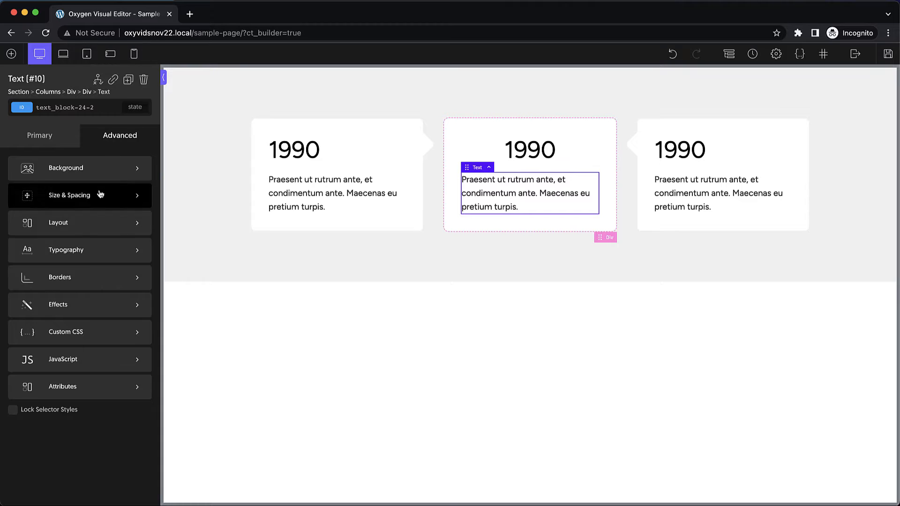
click(83, 250)
click(59, 307)
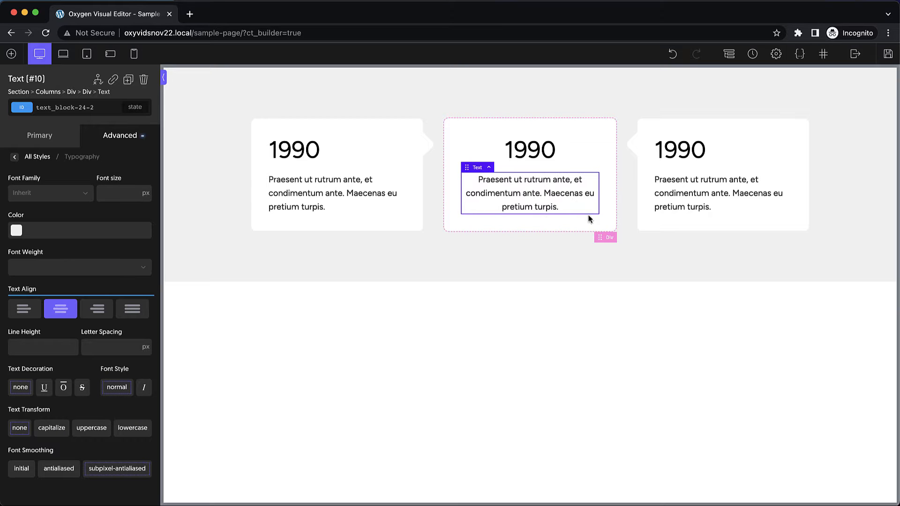
- Replace the middle card's description text with "Through the years."
double_click(554, 194)
text(Thr)
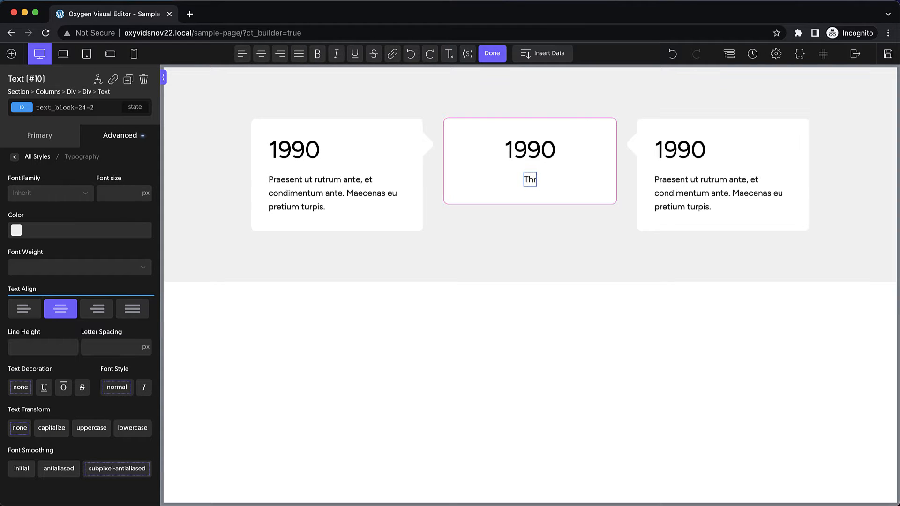
text(ough The years.)
- Change the middle card's title to "Accomplishments" and set the timeline-entry__title class font size to 31 px
double_click(534, 147)
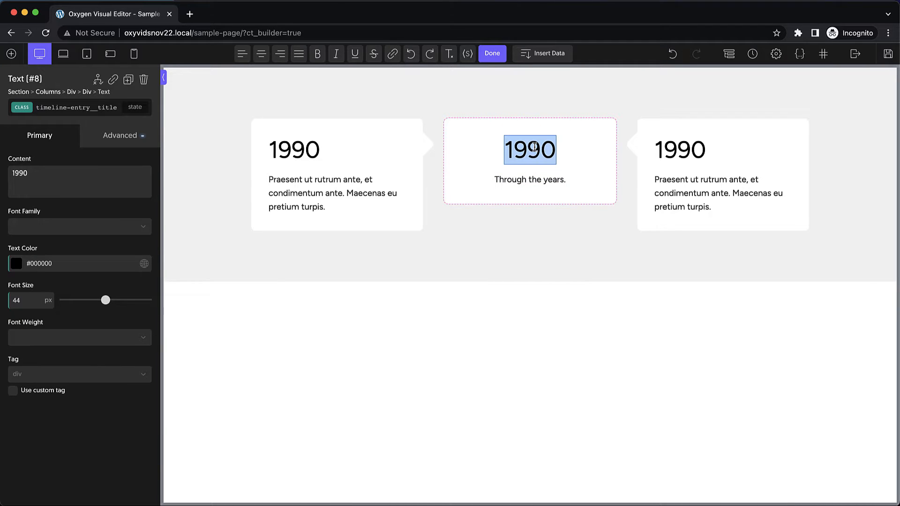
text(Accomplishments)
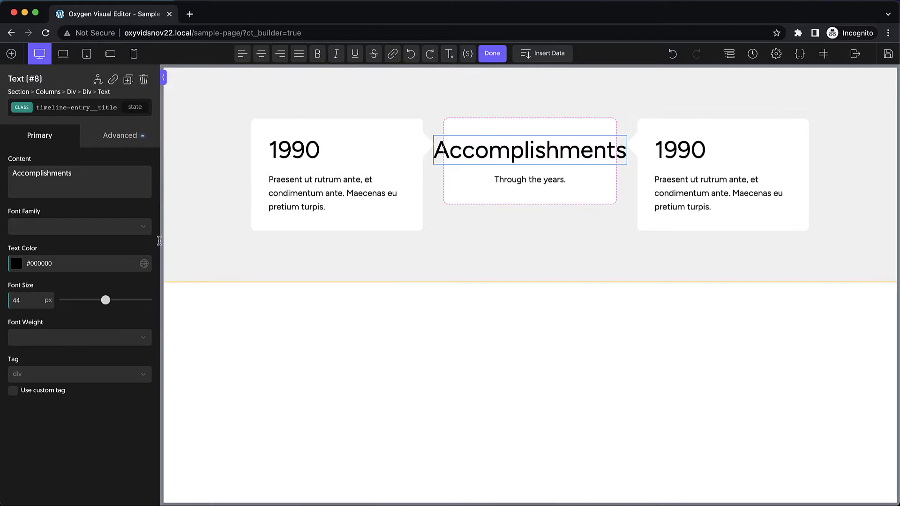
drag(107, 303, 90, 302)
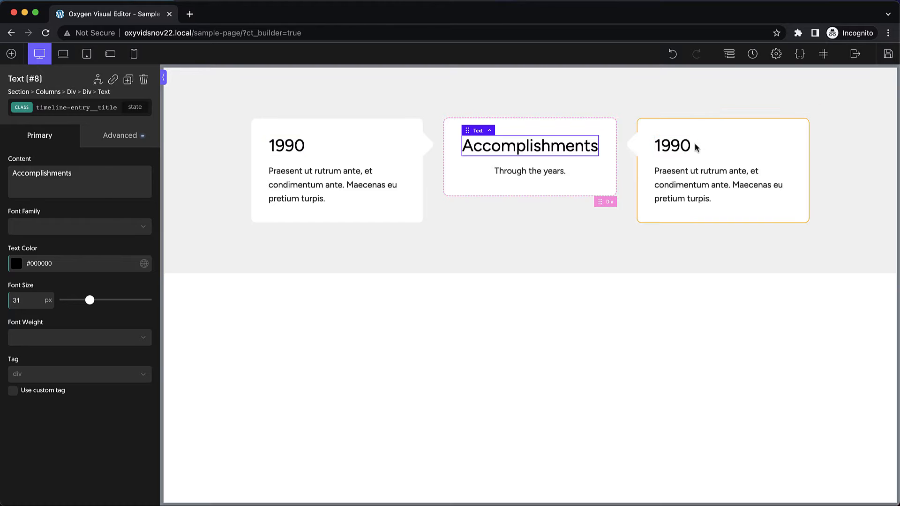
click(727, 151)
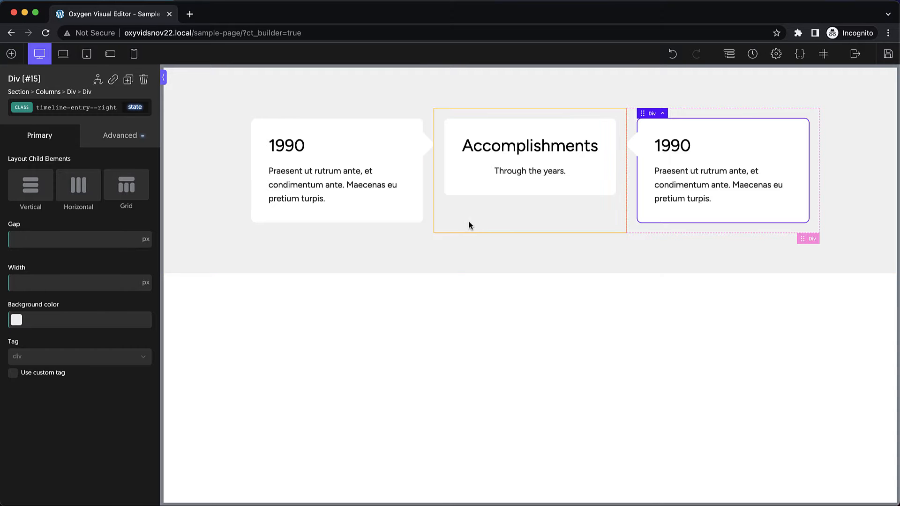
- Set the middle column div's position to relative on its ID selector, div_block-5-2
click(489, 228)
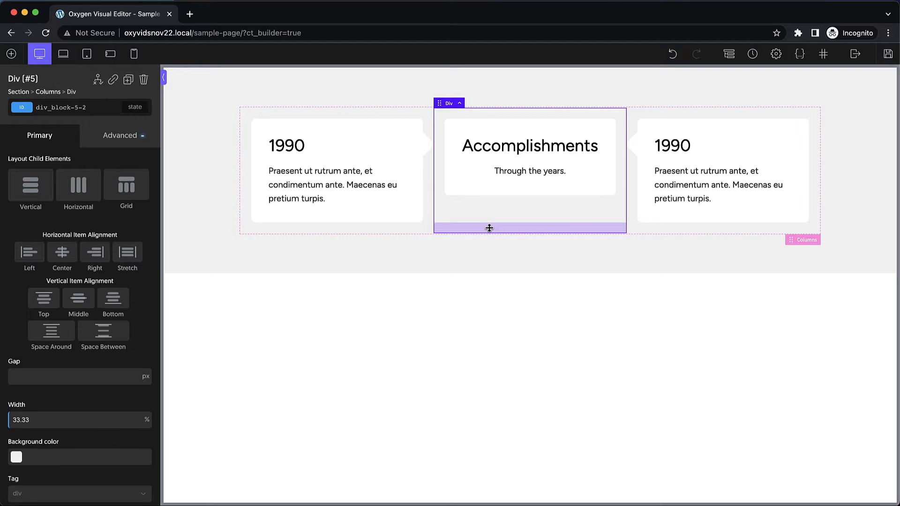
click(85, 108)
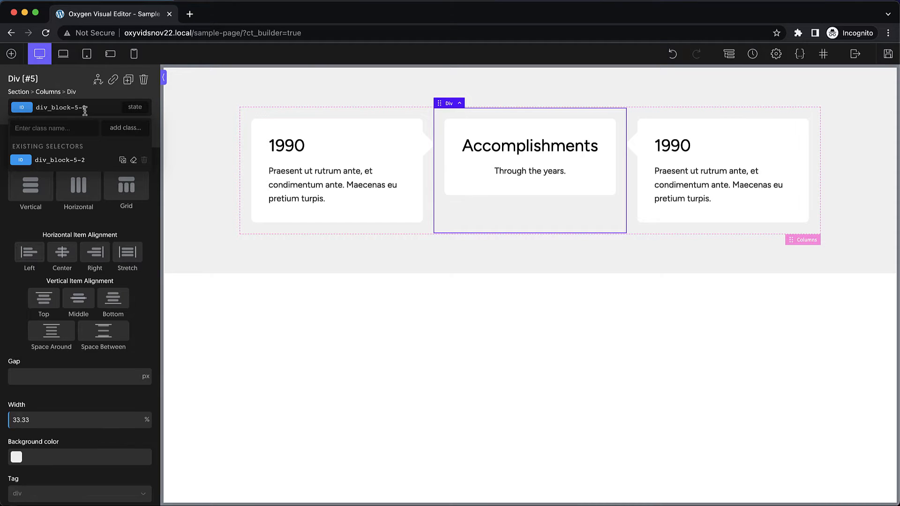
click(117, 145)
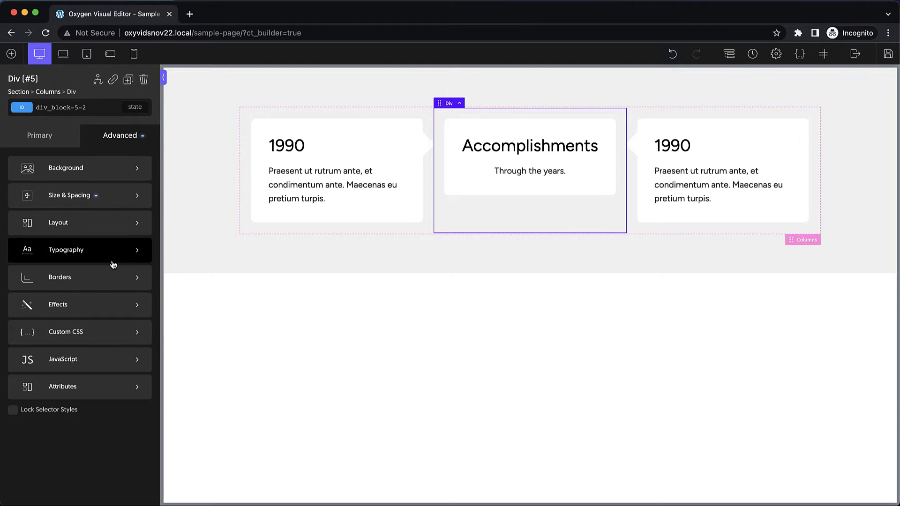
click(113, 230)
scroll(113, 236, down, 6)
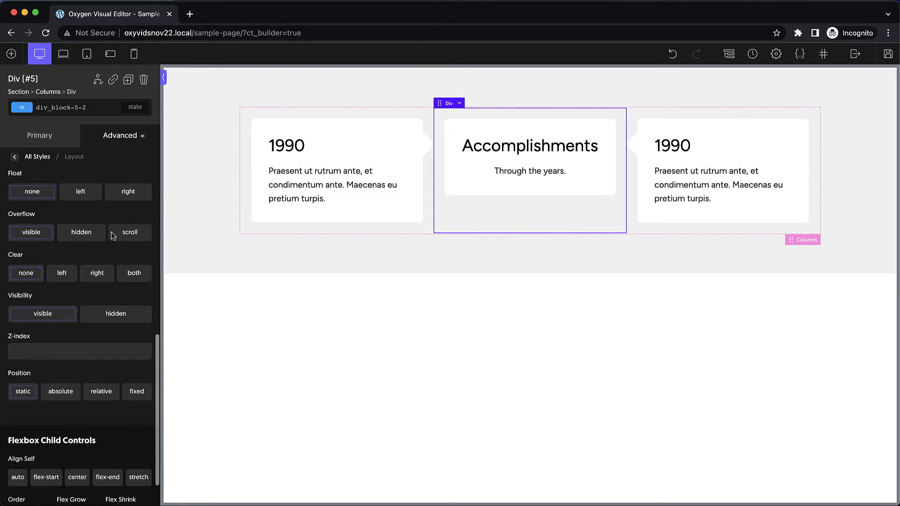
click(99, 363)
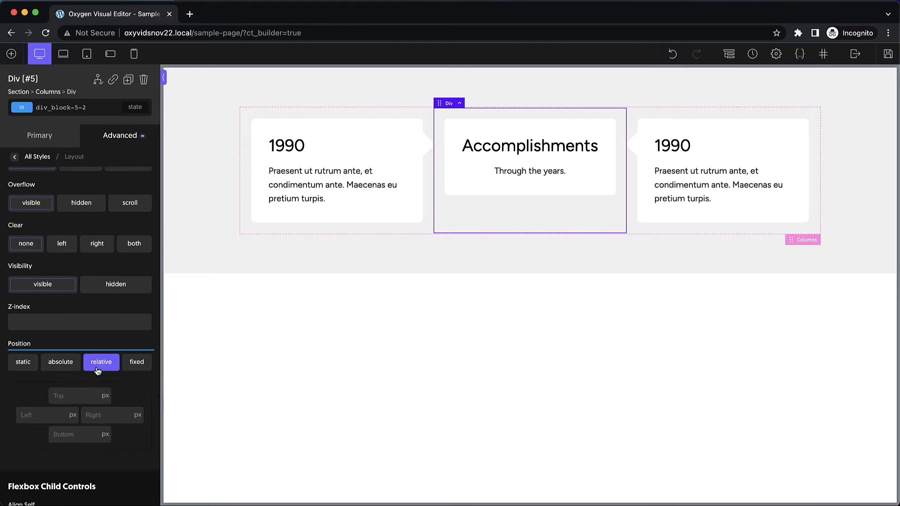
scroll(98, 319, up, 5)
click(119, 137)
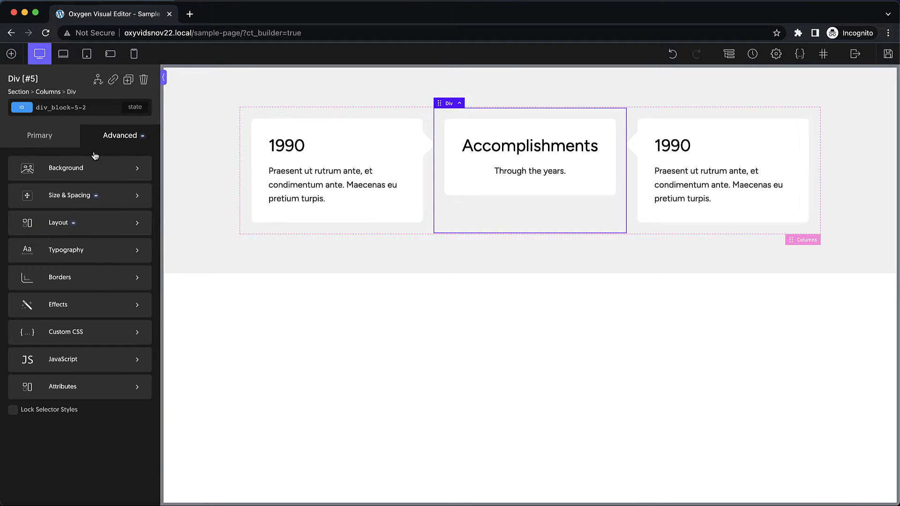
- Lay out the middle column's child elements vertically with centered horizontal item alignment
click(60, 134)
click(32, 193)
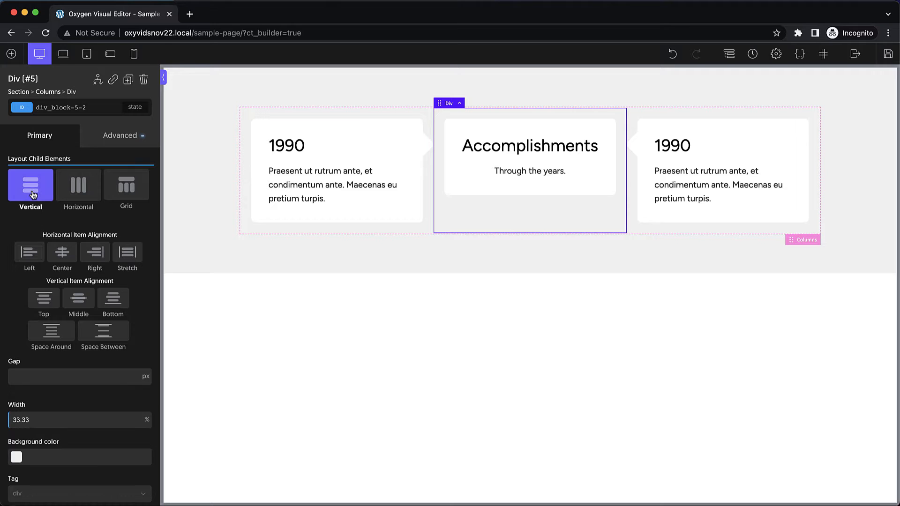
click(61, 260)
- Give the middle column's :before state a dark navy background color, #0d052d
click(134, 108)
click(112, 159)
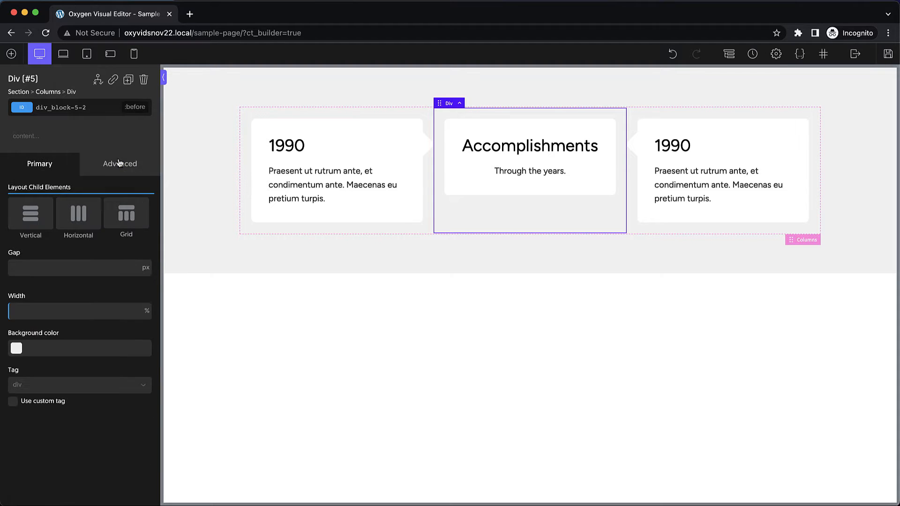
click(16, 348)
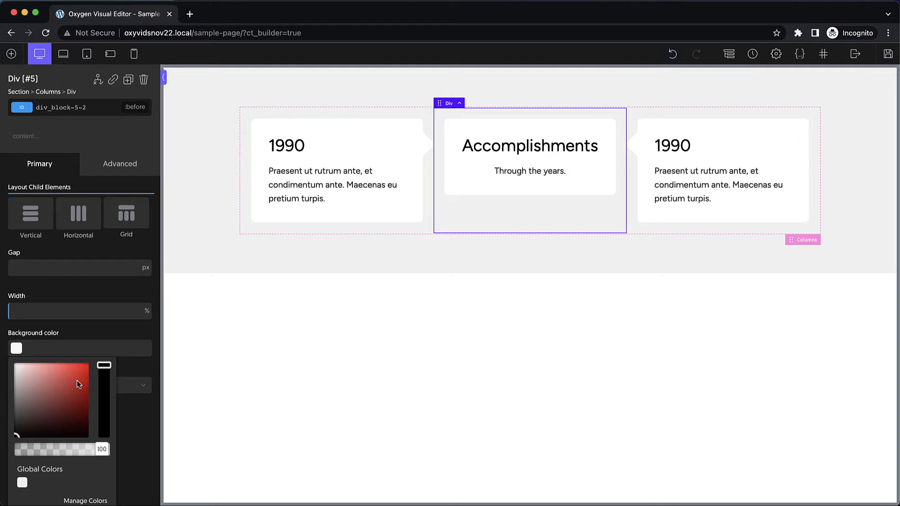
drag(77, 381, 81, 421)
click(102, 408)
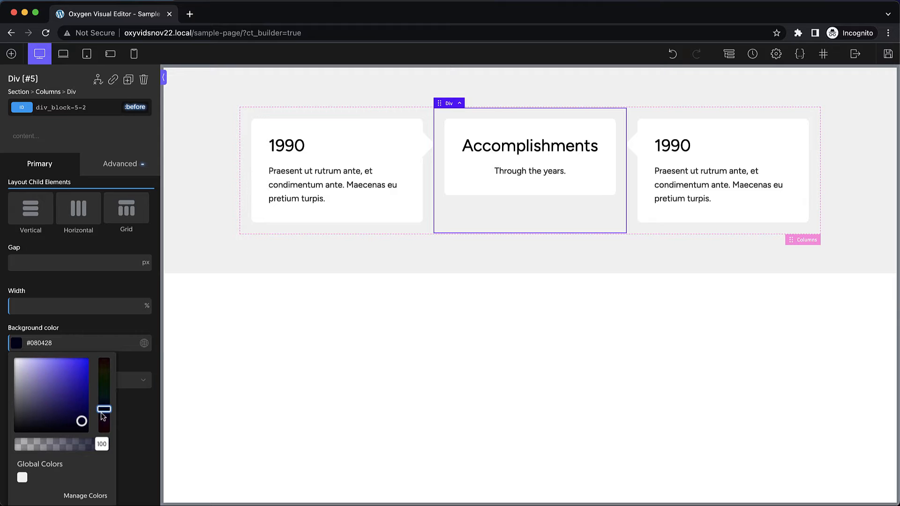
drag(81, 421, 80, 420)
- Save the :before background color as a new global color named "dark" in the Global Colors set
click(144, 334)
click(144, 348)
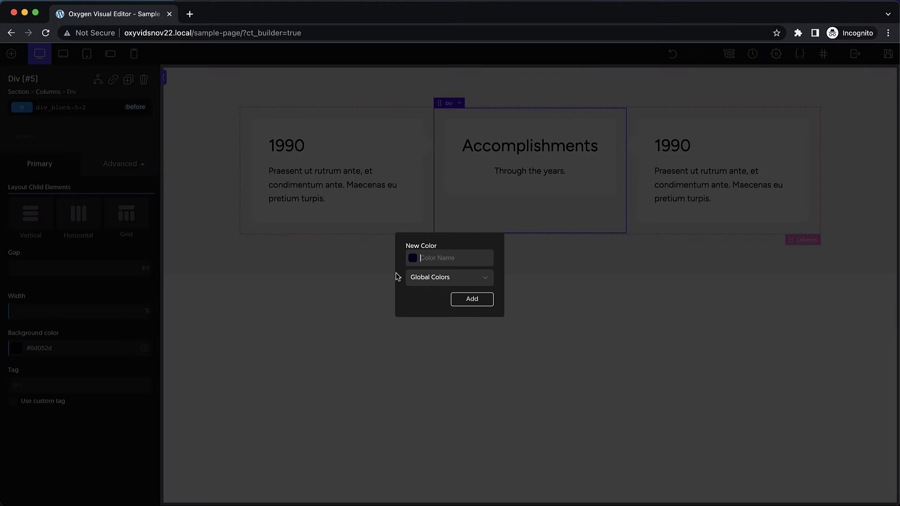
text(dark)
key(Return)
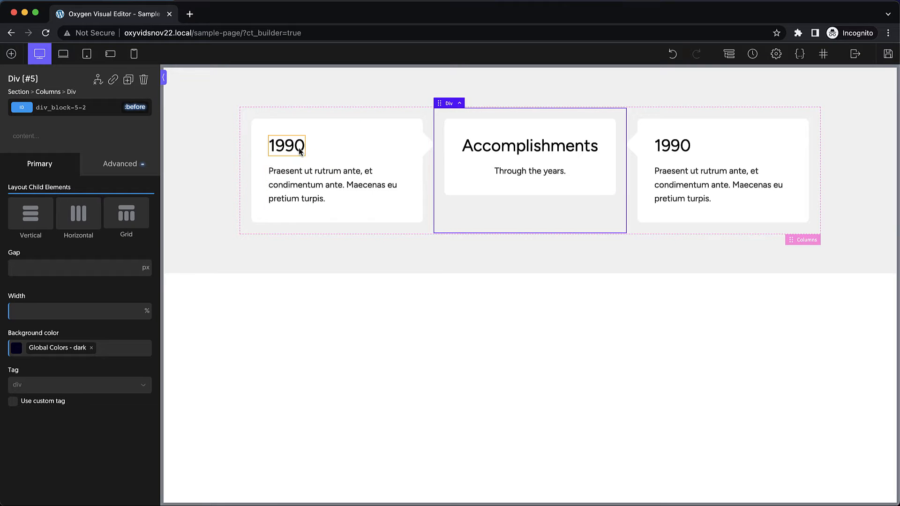
- Apply the global color "dark" as the text color of the card title and card description classes
click(284, 149)
click(17, 264)
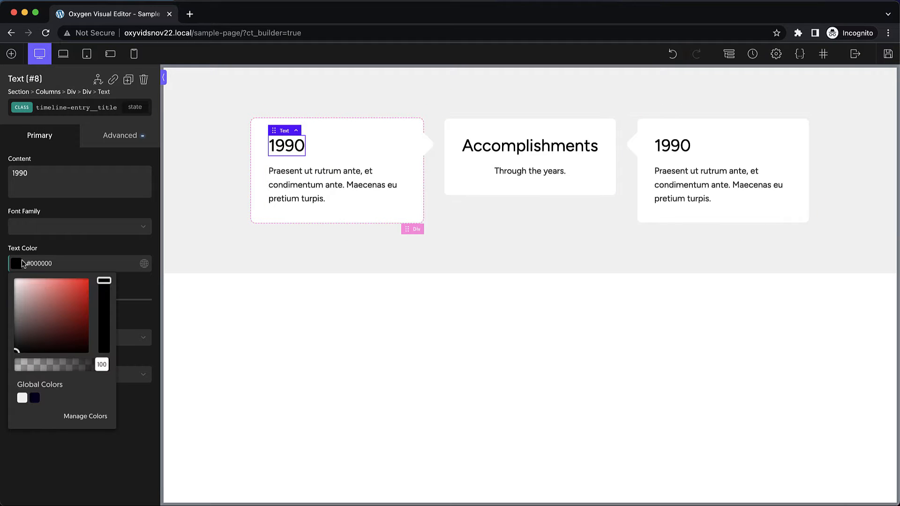
click(34, 402)
click(341, 184)
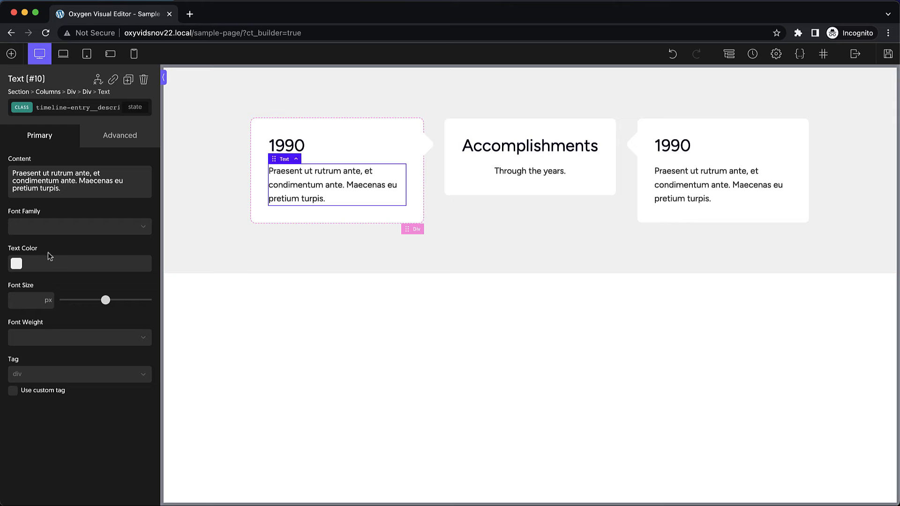
click(16, 263)
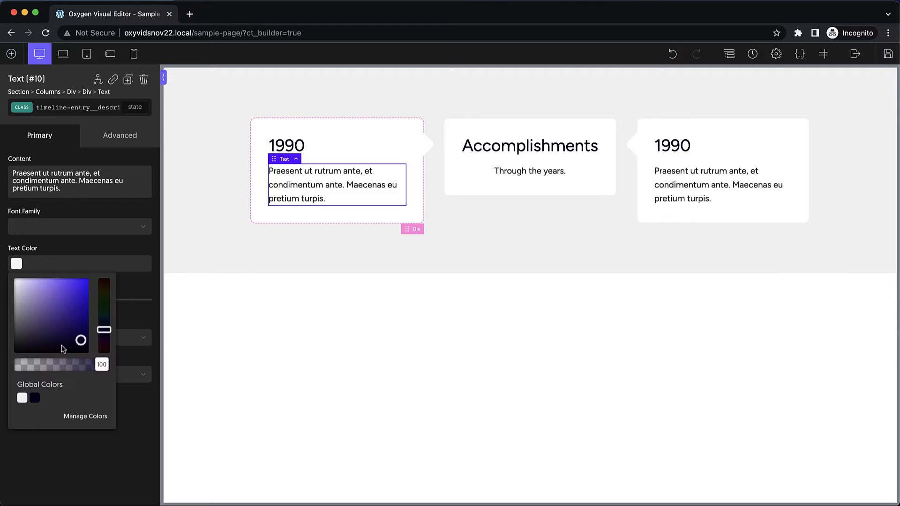
click(34, 399)
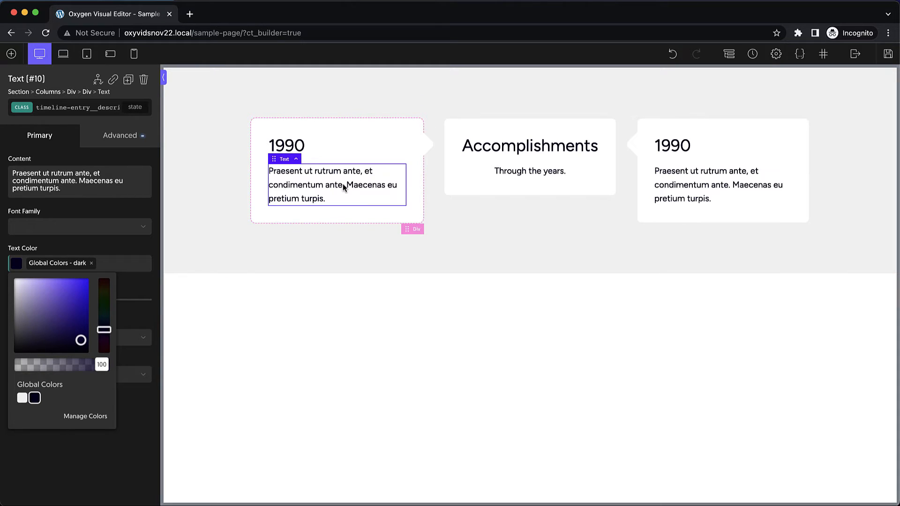
- Set the width and height of the middle column's :before state to 16 px each
click(502, 202)
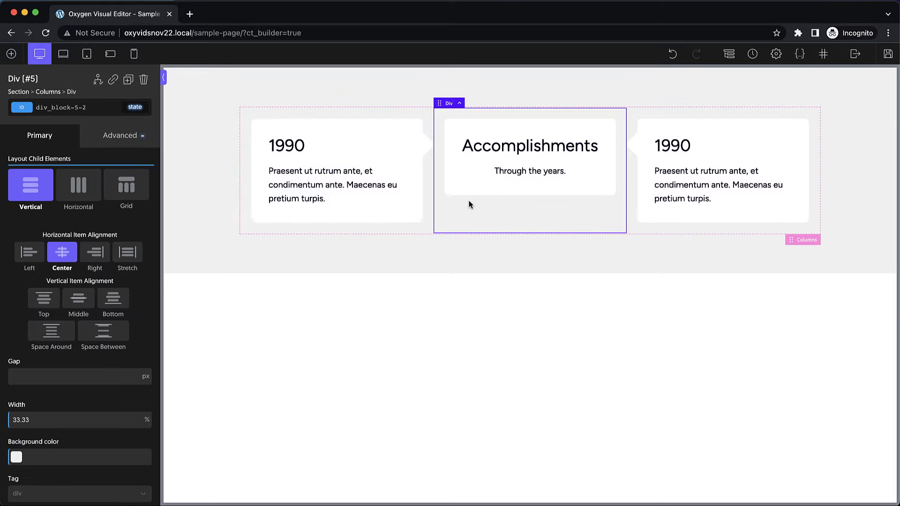
click(134, 110)
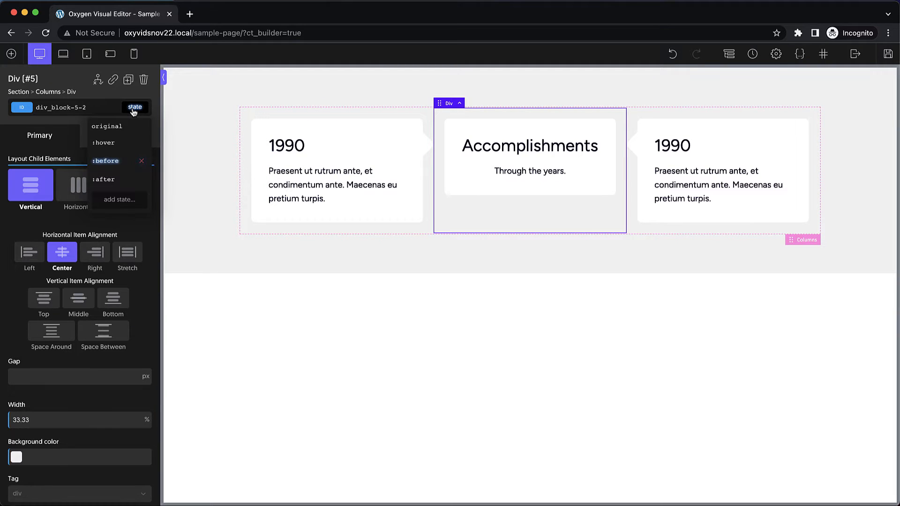
click(115, 162)
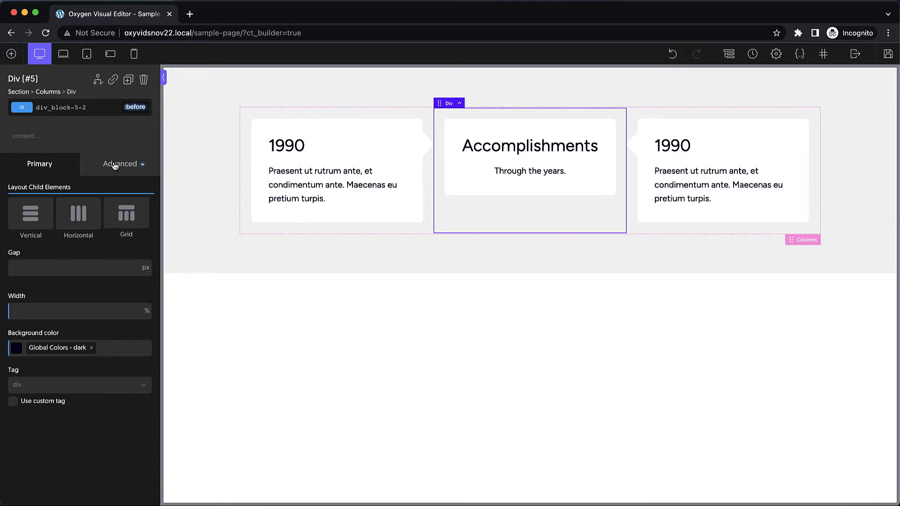
click(118, 162)
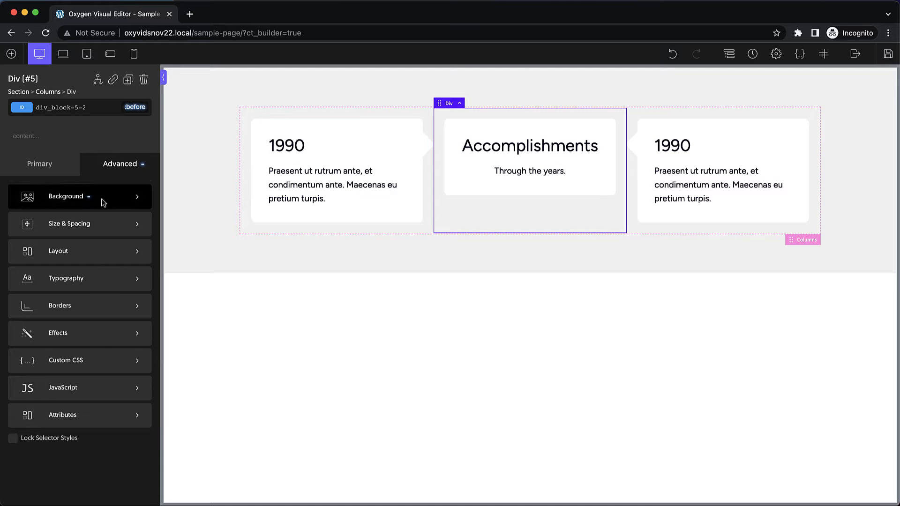
click(95, 223)
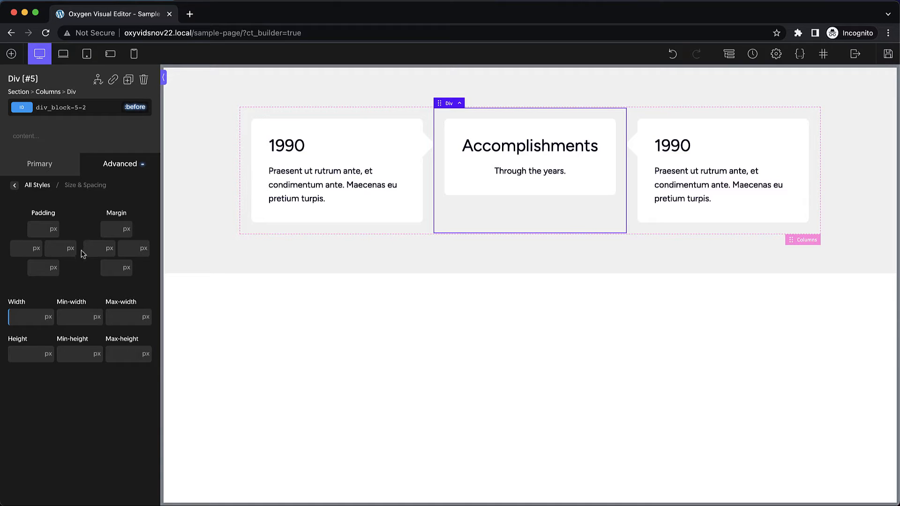
click(22, 324)
text(16)
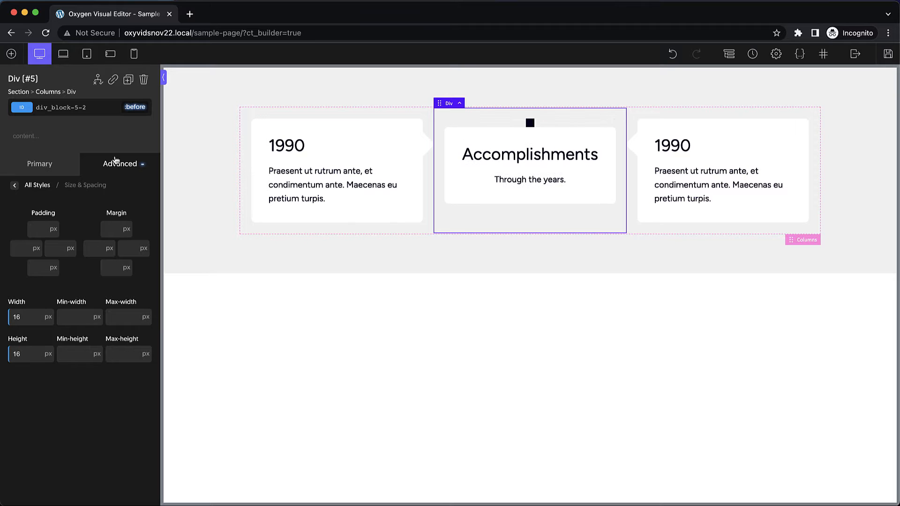
- Round the middle column's :before square into a dot with a border radius of 100%
click(115, 164)
click(87, 315)
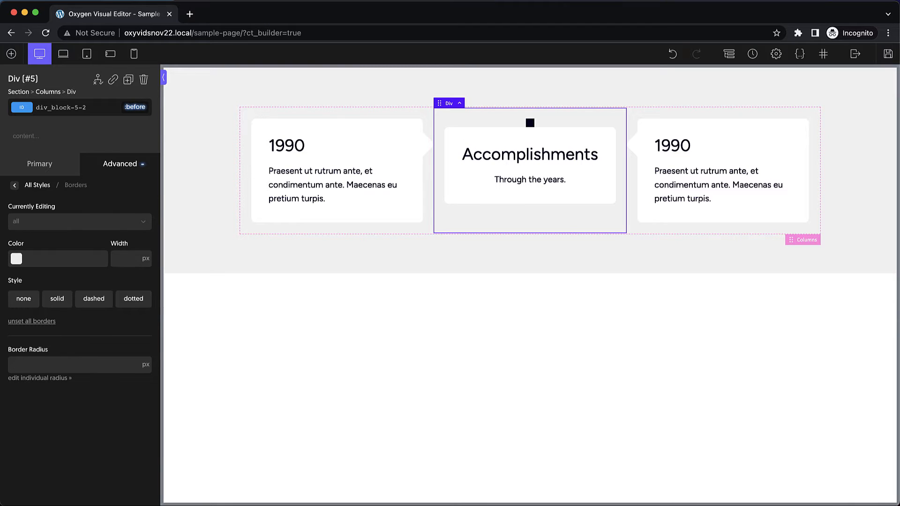
click(49, 369)
text(100)
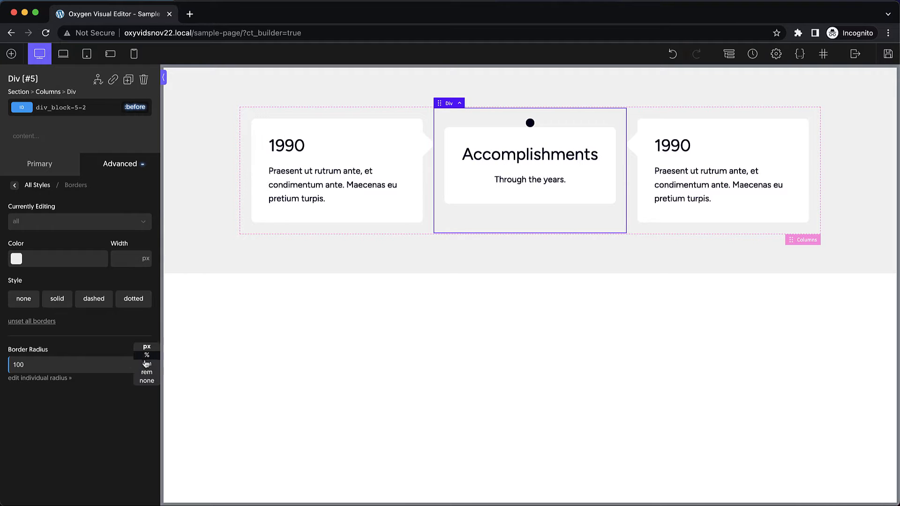
click(146, 359)
- Position the middle column's :before dot absolutely with a top offset of 0 px
click(121, 169)
click(76, 248)
scroll(74, 249, down, 3)
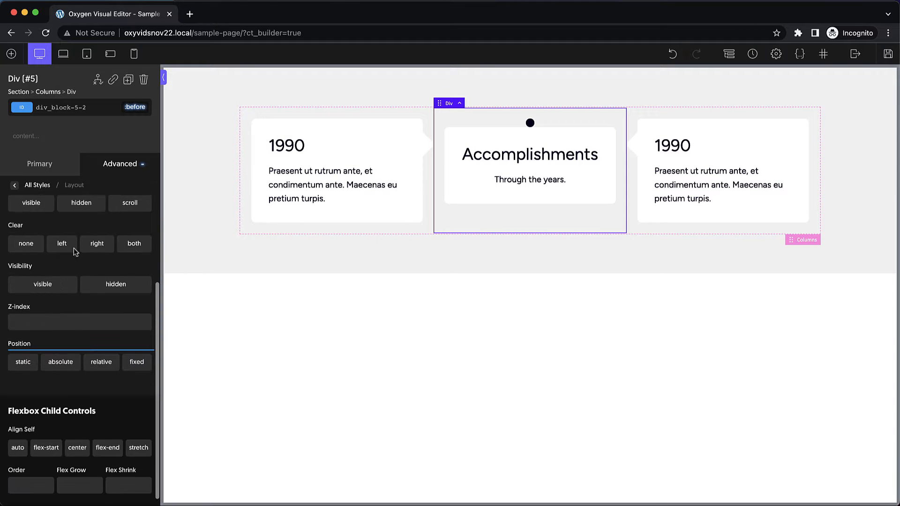
click(63, 363)
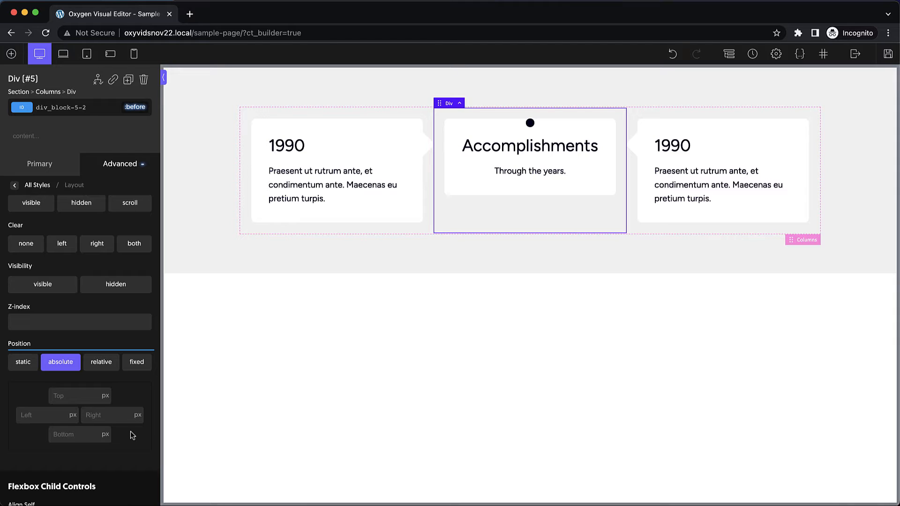
click(72, 397)
text(0)
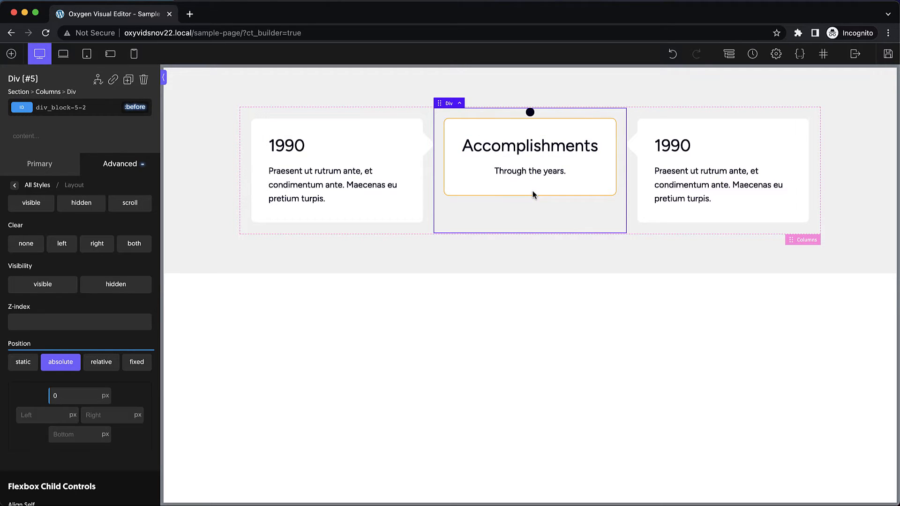
- Position the middle column's :after state absolutely with top and bottom offsets of 0 px
click(135, 107)
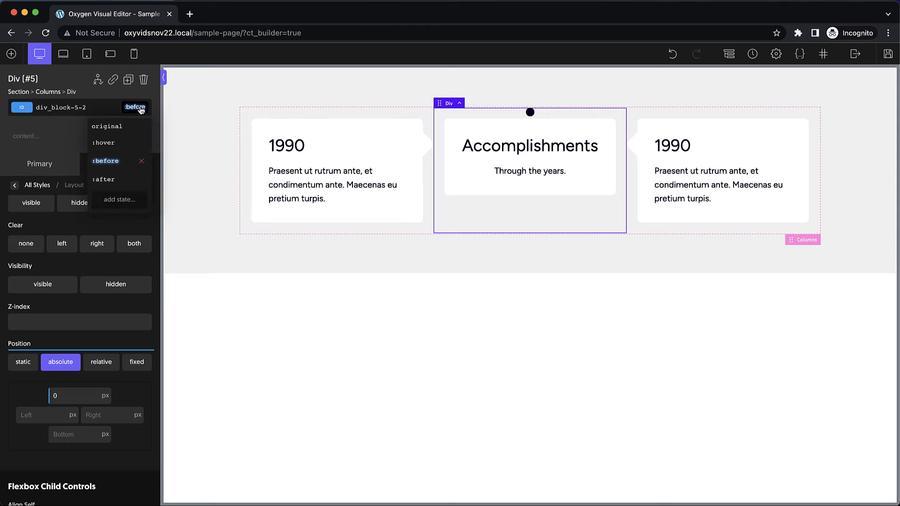
click(104, 179)
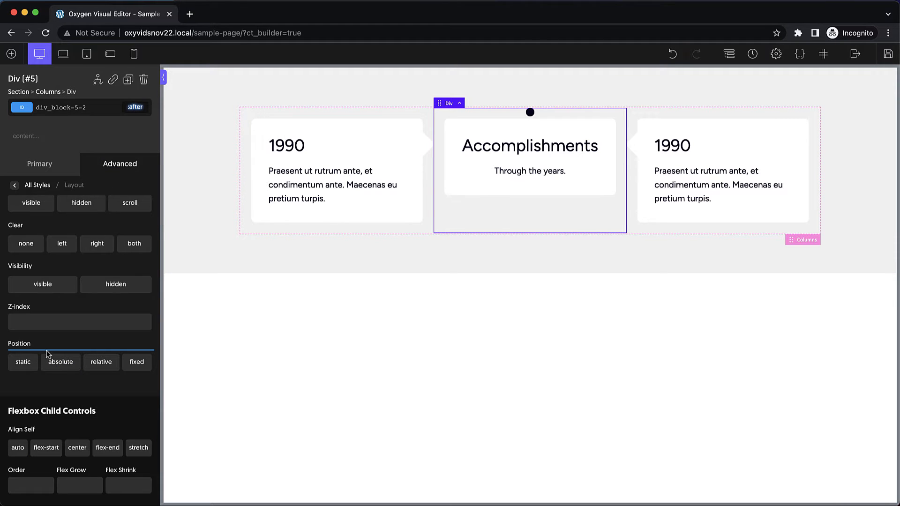
click(61, 366)
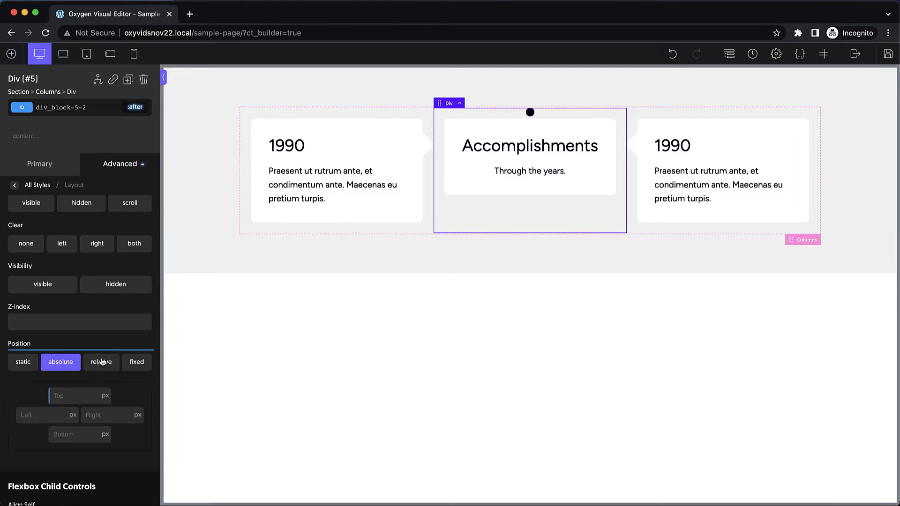
click(67, 397)
text(0)
click(72, 434)
text(0)
- Set the width of the middle column's :after state to 2 px
click(51, 165)
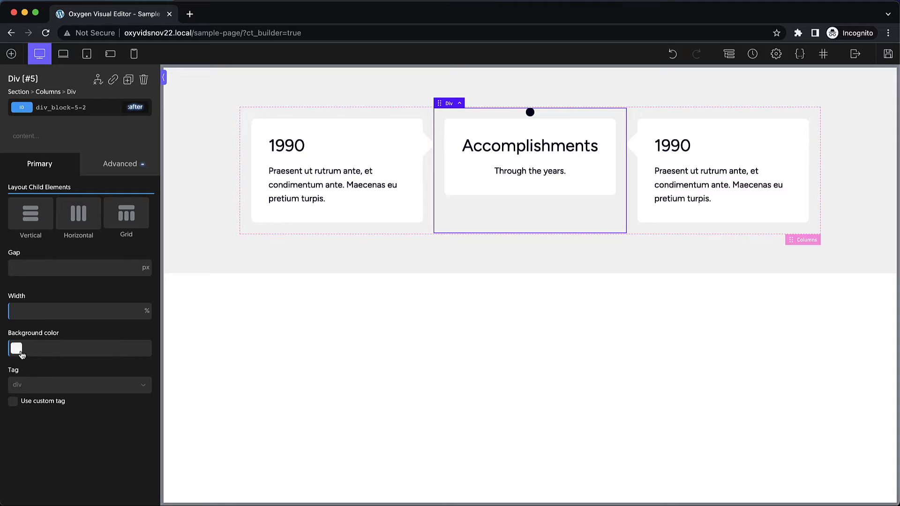
click(115, 165)
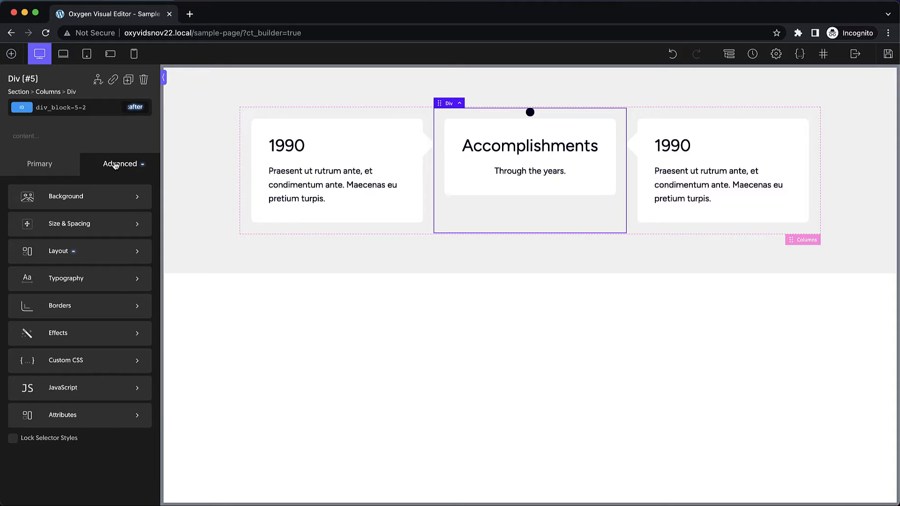
click(104, 230)
click(24, 320)
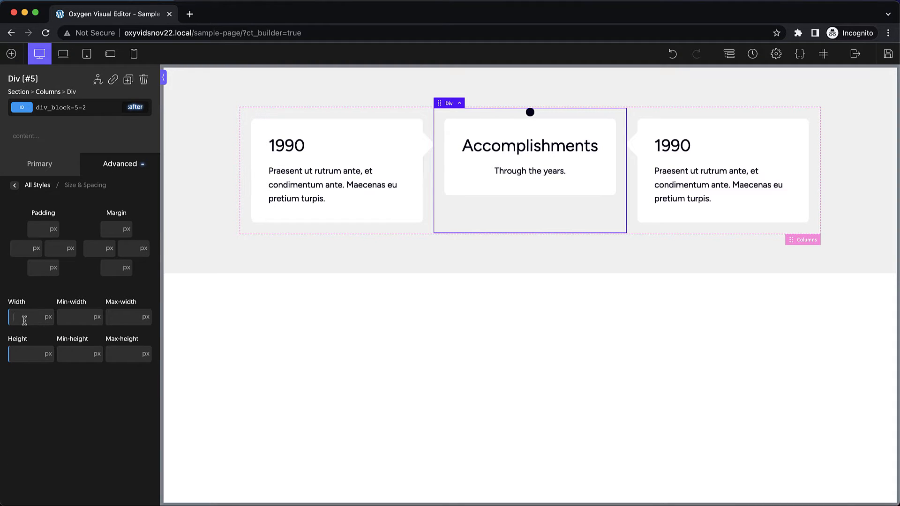
text(2)
- Give the middle column's :after state a dashed right border, 2 px wide, in the global color "dark"
click(118, 173)
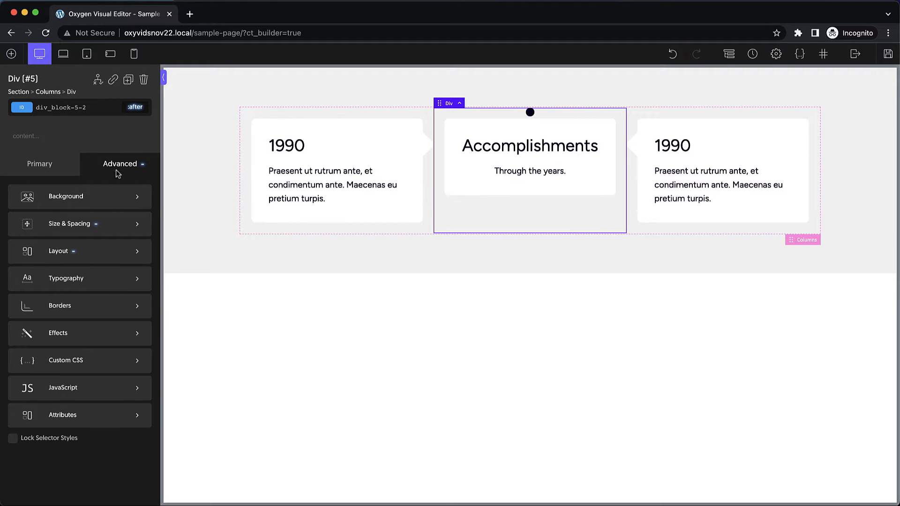
click(80, 316)
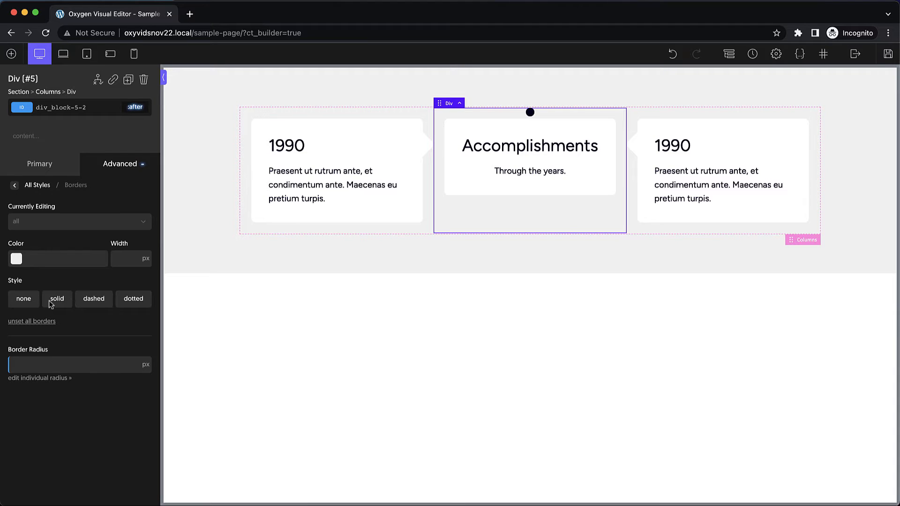
click(39, 226)
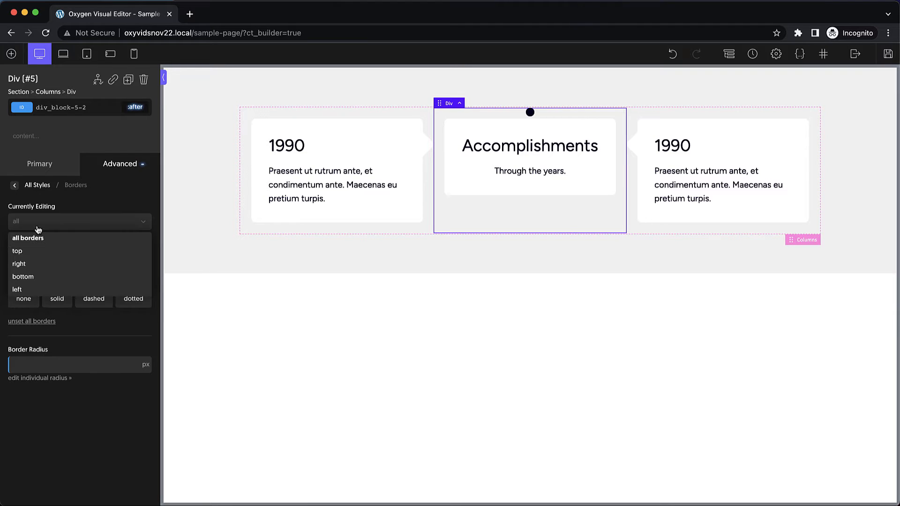
click(35, 263)
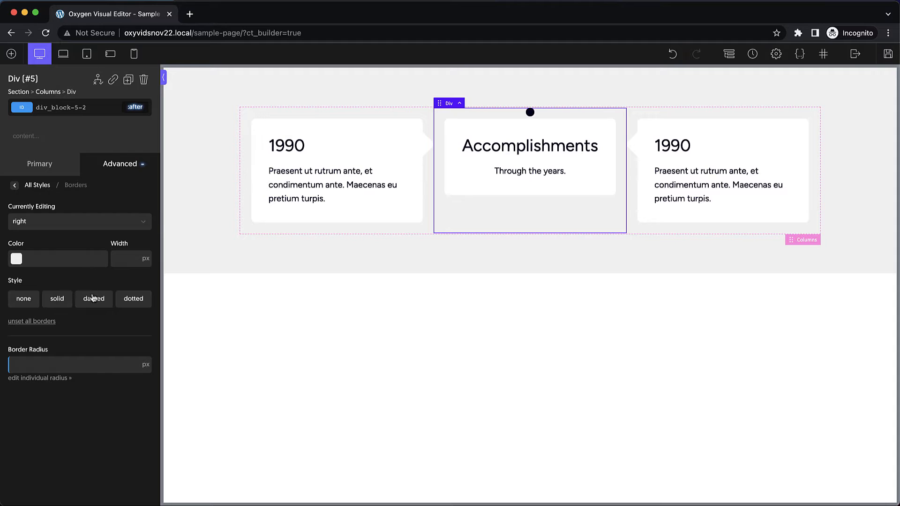
click(93, 299)
click(19, 261)
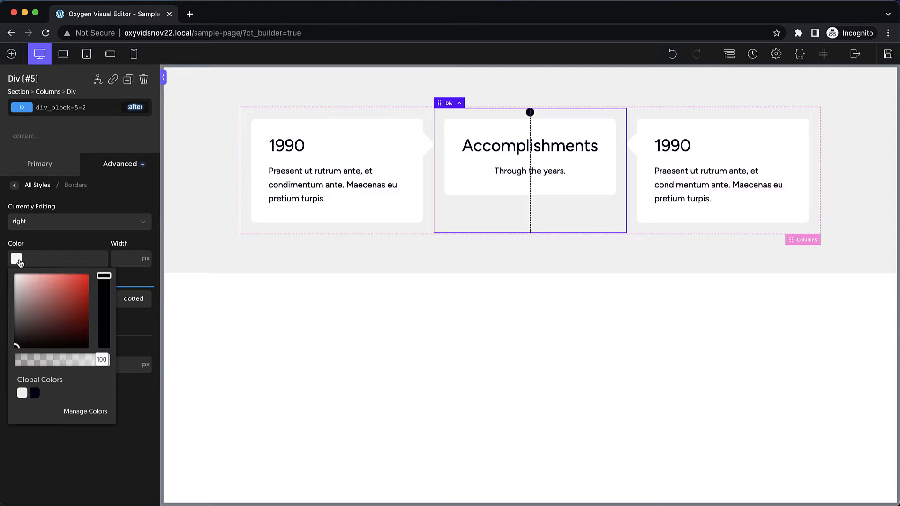
click(34, 394)
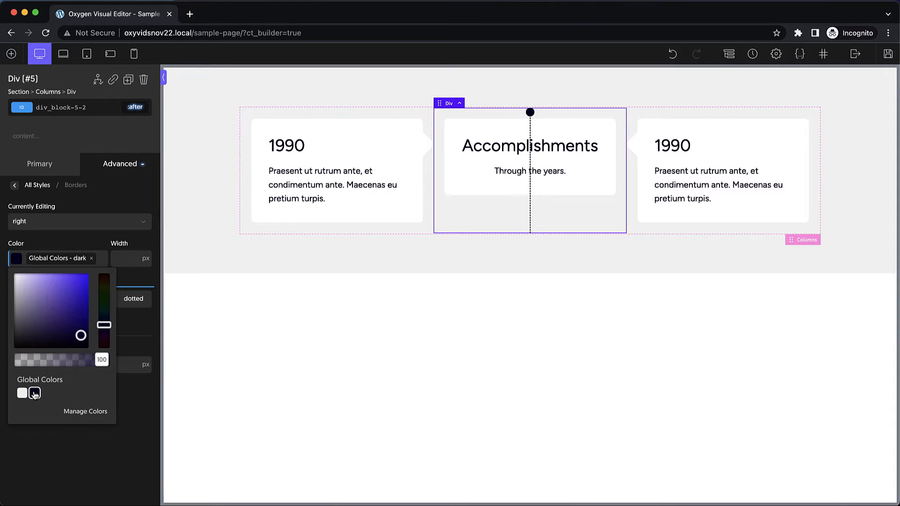
click(123, 261)
text(2)
click(140, 238)
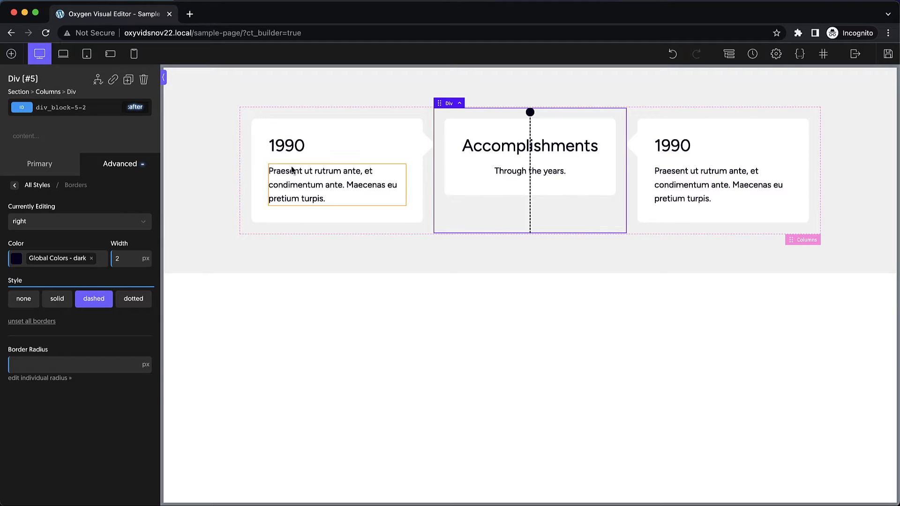
- Test the dashed line by giving the middle column's original state a height of 1000 px, and clear that height again
click(139, 102)
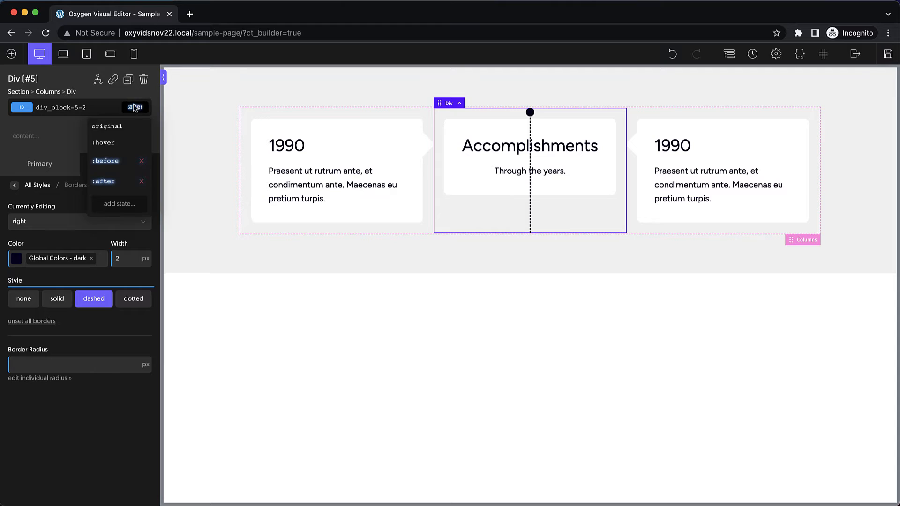
click(113, 127)
click(124, 141)
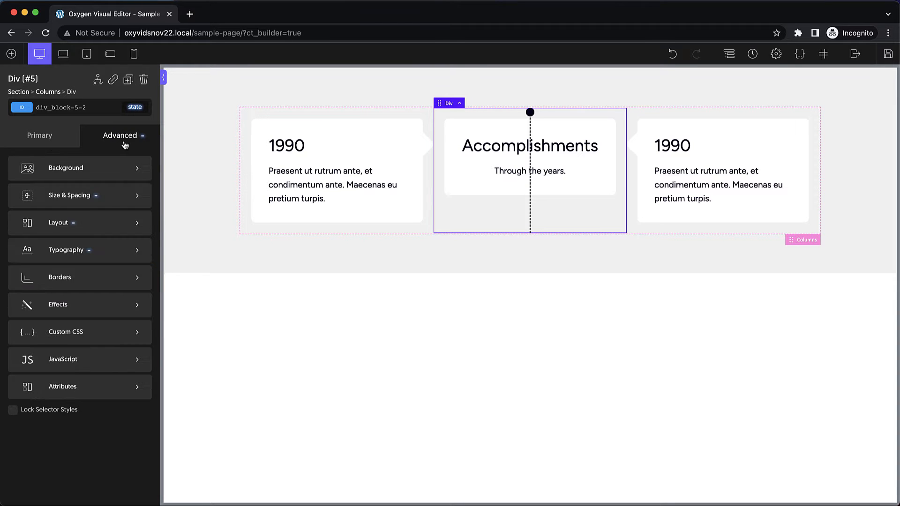
click(104, 197)
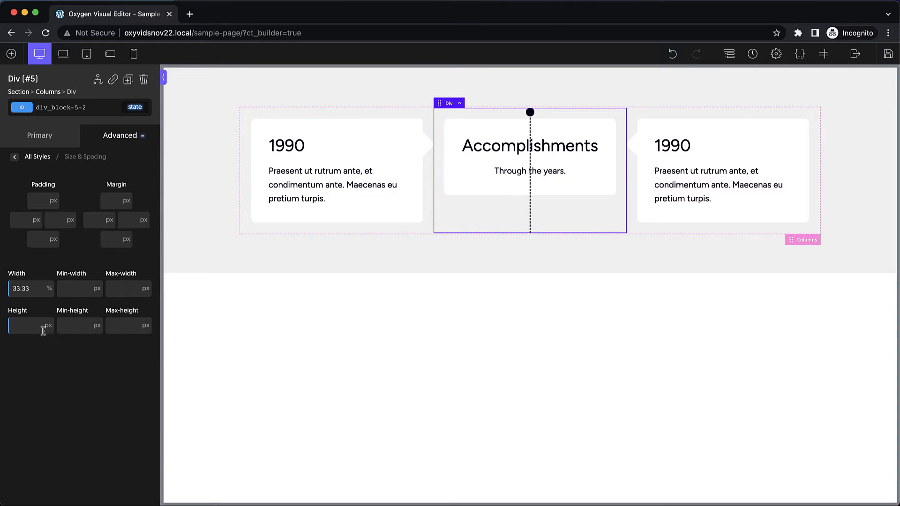
click(26, 327)
text(1000)
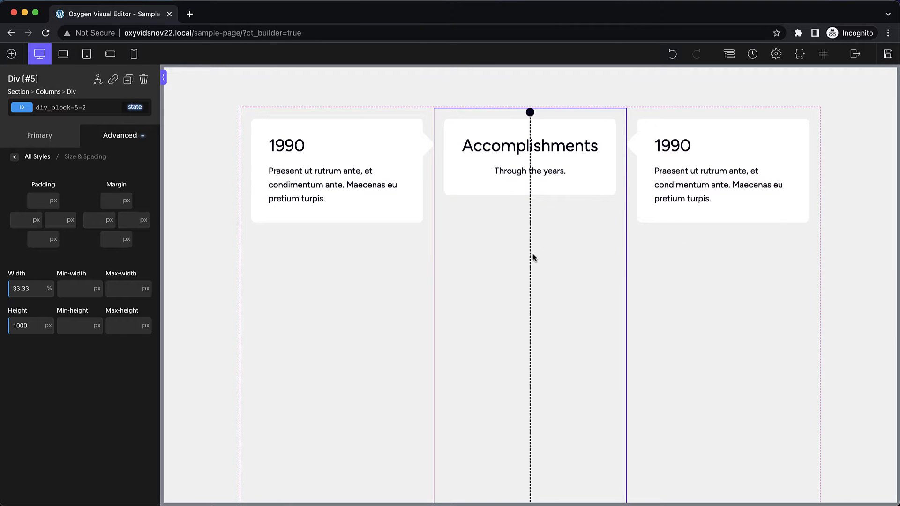
scroll(532, 257, down, 5)
scroll(533, 258, up, 5)
double_click(27, 324)
key(BackSpace)
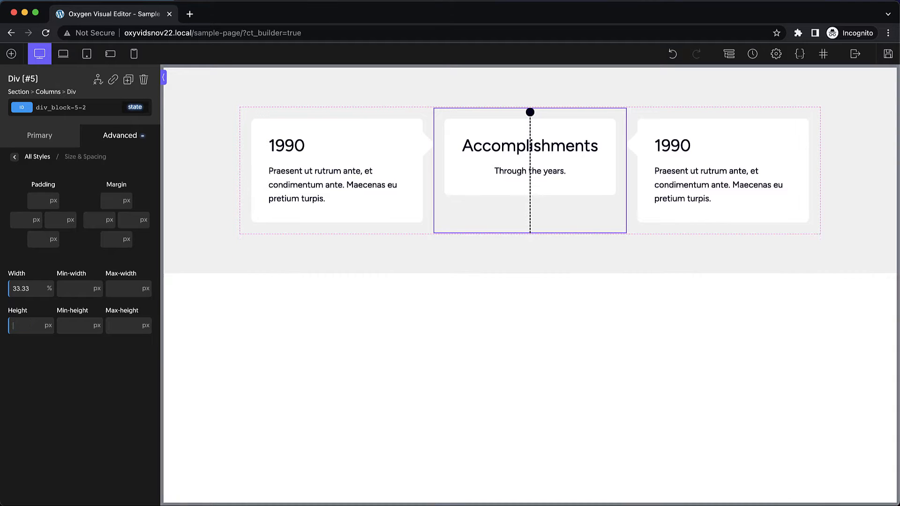
- Raise the "Accomplishments" card above the dashed line with a z-index of 10
click(585, 190)
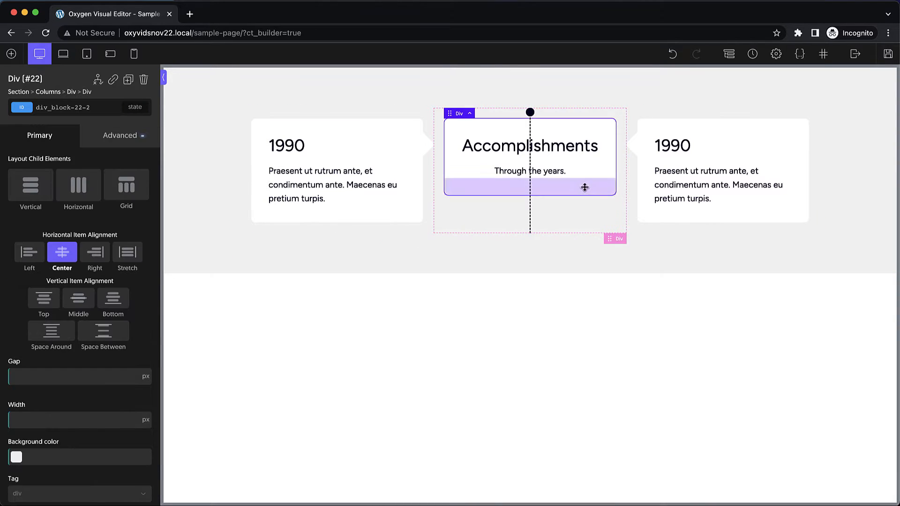
click(133, 137)
scroll(87, 221, down, 5)
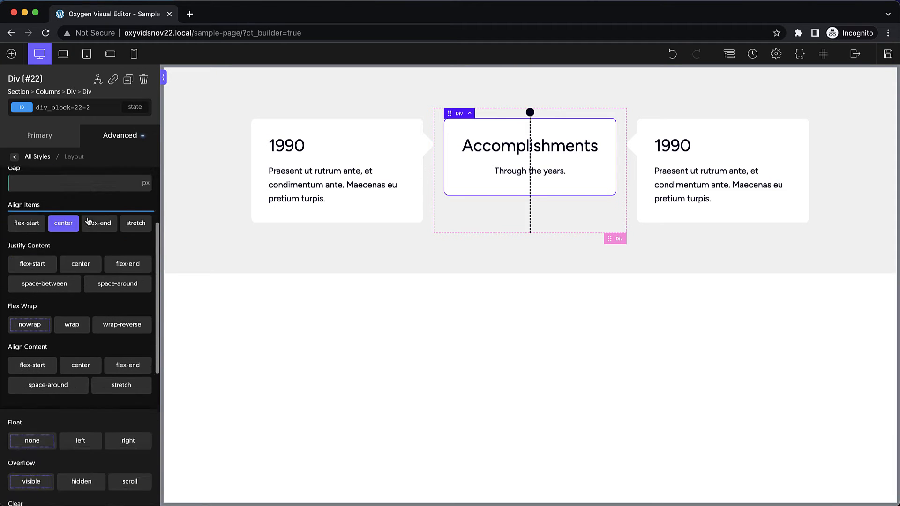
click(73, 221)
click(73, 227)
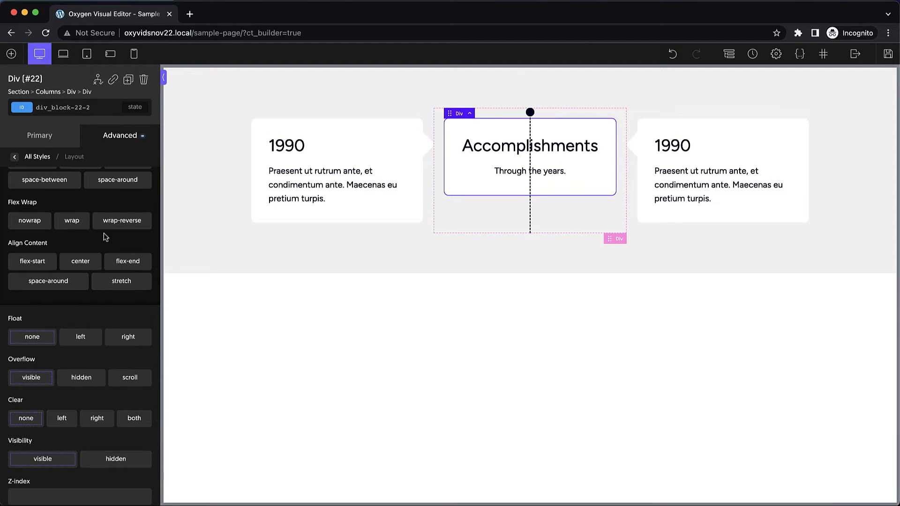
scroll(104, 238, down, 4)
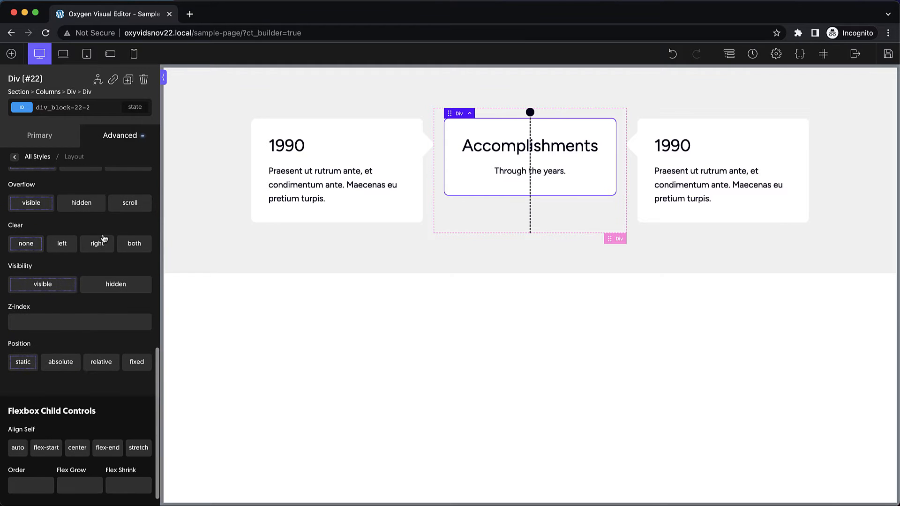
click(39, 323)
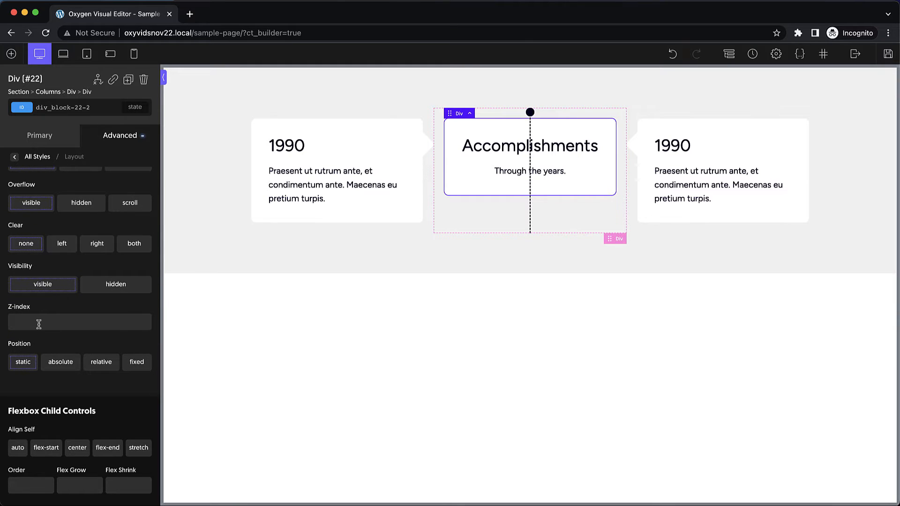
text(10)
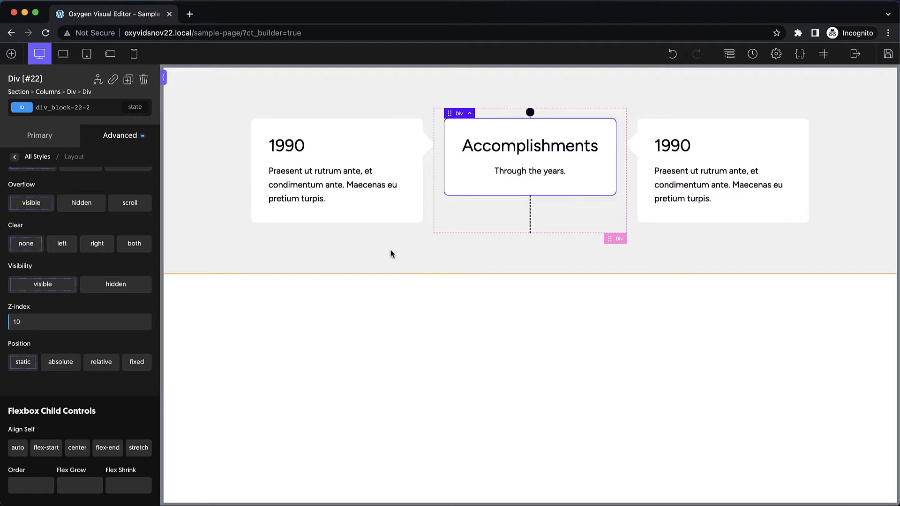
- Add a div below the card in the first column and give it the class timeline-spacer
click(377, 230)
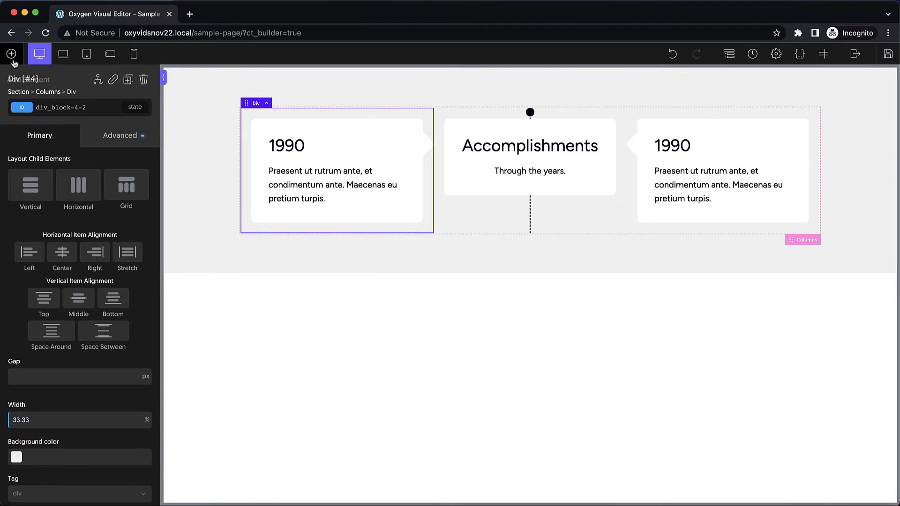
click(11, 54)
click(80, 155)
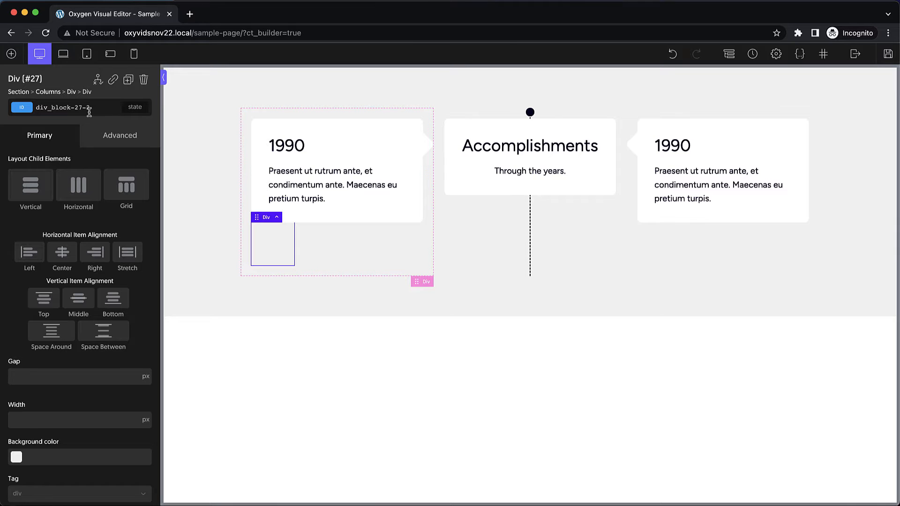
click(89, 109)
text(t)
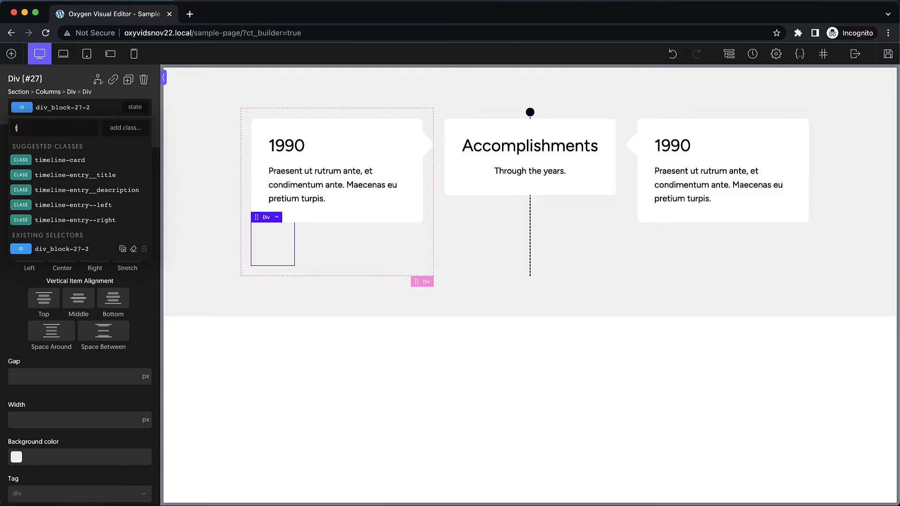
text(imeline-spacer)
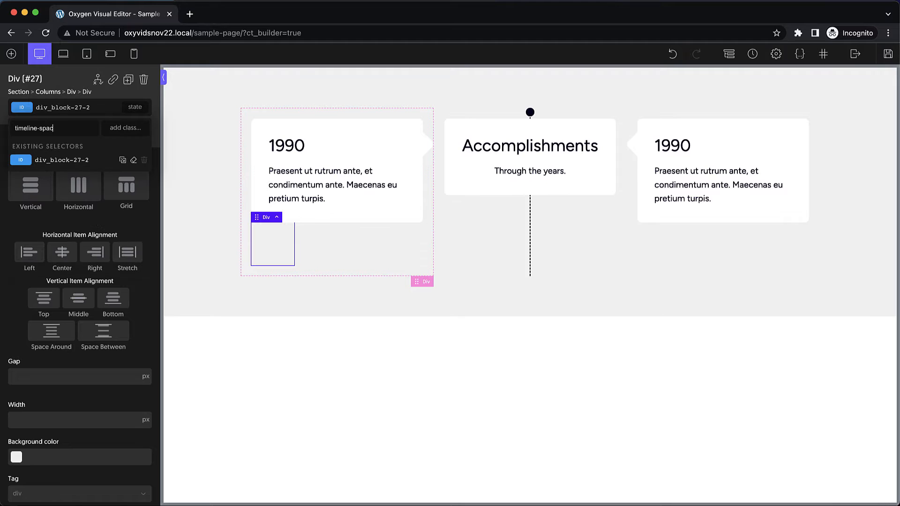
key(Return)
- Set the height of the timeline-spacer class to 300 px
click(111, 136)
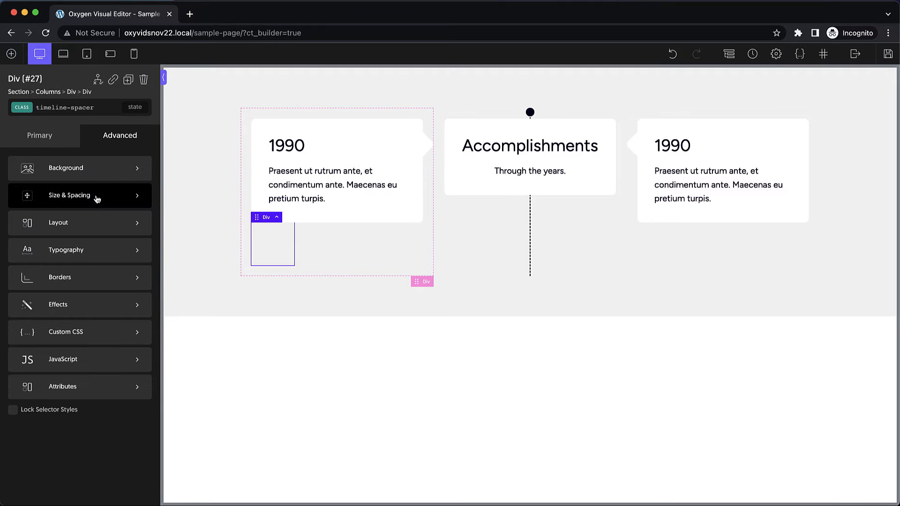
click(94, 195)
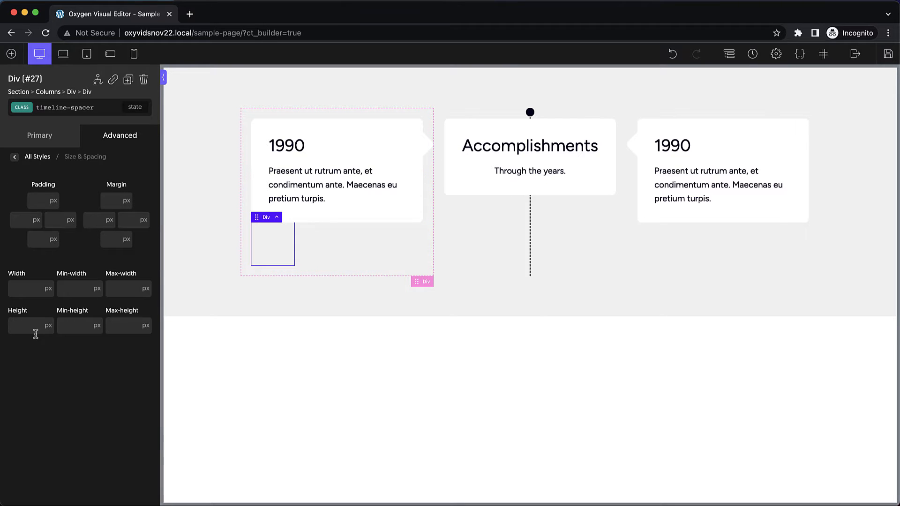
click(29, 326)
text(300)
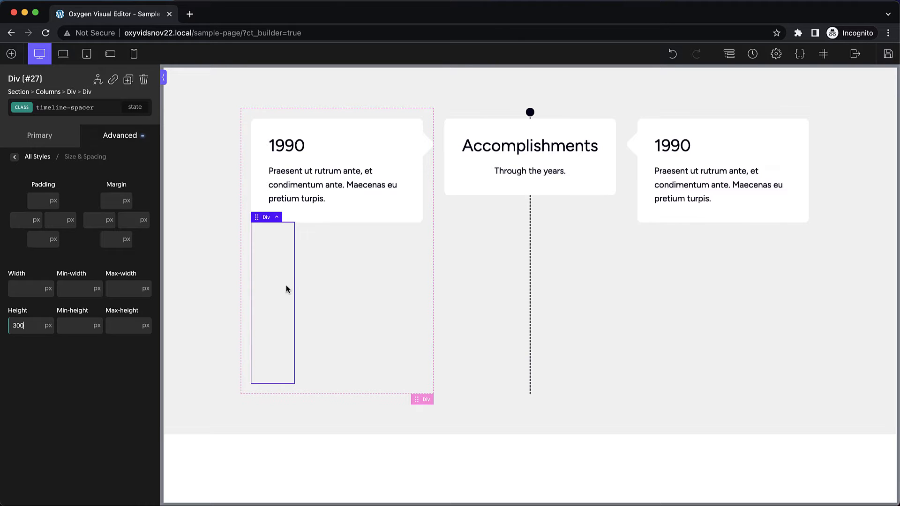
- Copy the timeline-spacer div and paste it into the third column
click(276, 321)
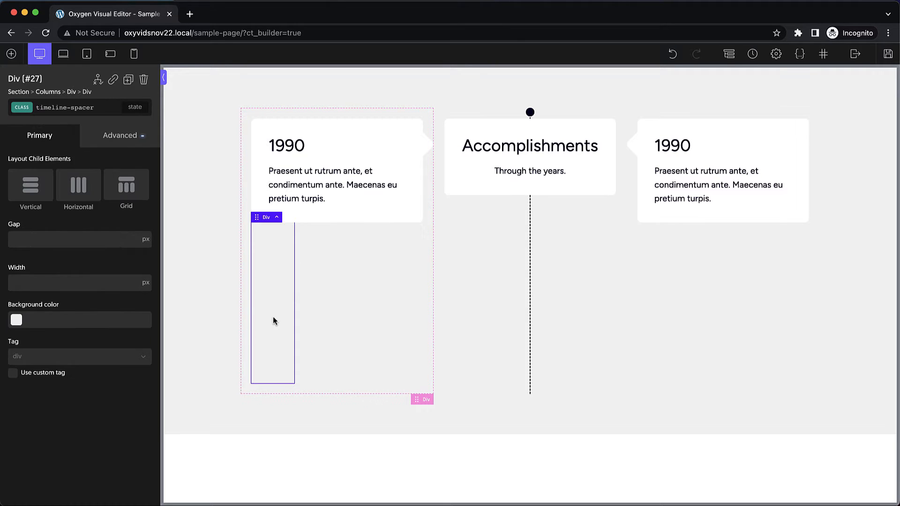
click(804, 315)
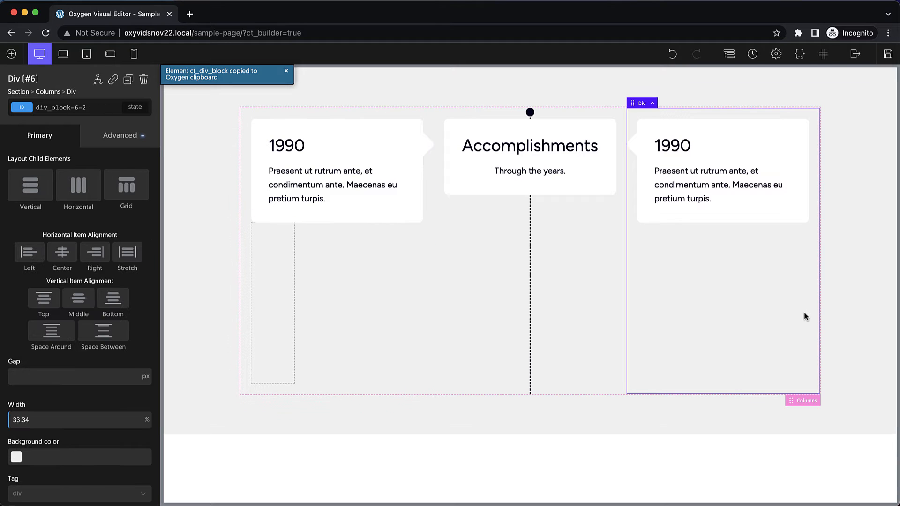
- Move the 1990 card in the third column below that column's spacer div
click(801, 153)
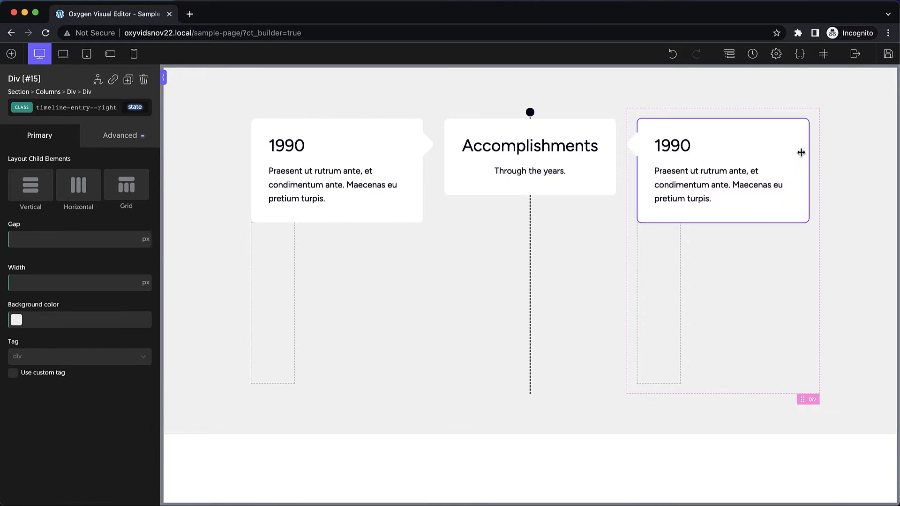
click(729, 53)
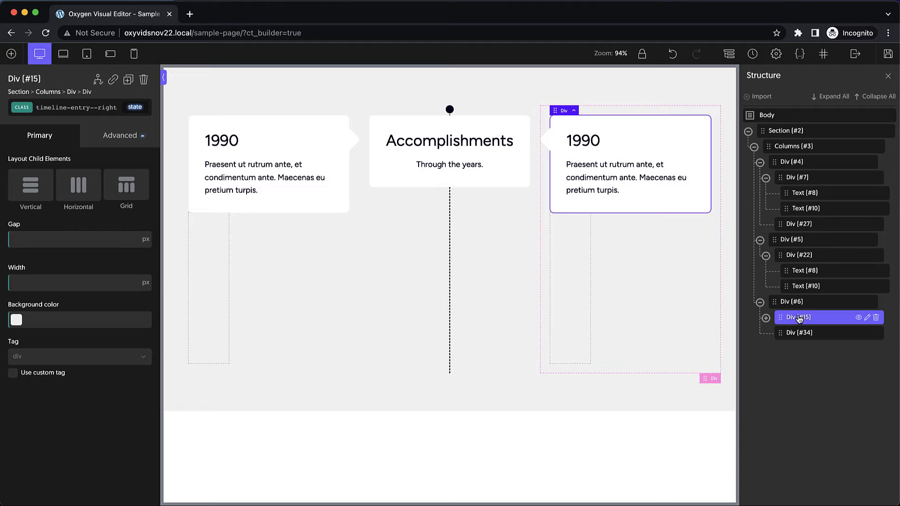
drag(800, 320, 789, 336)
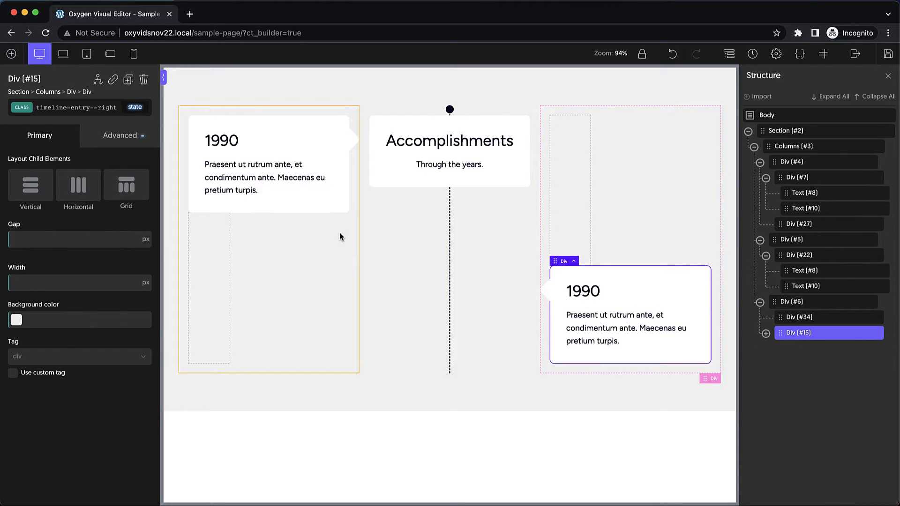
- Duplicate the spacer div above the 1990 card in the third column
click(580, 175)
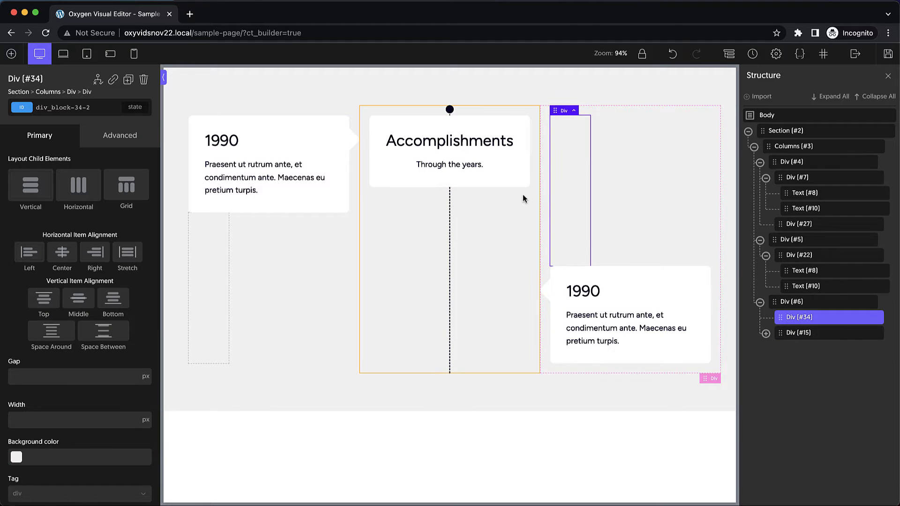
key(super+d)
scroll(642, 208, down, 2)
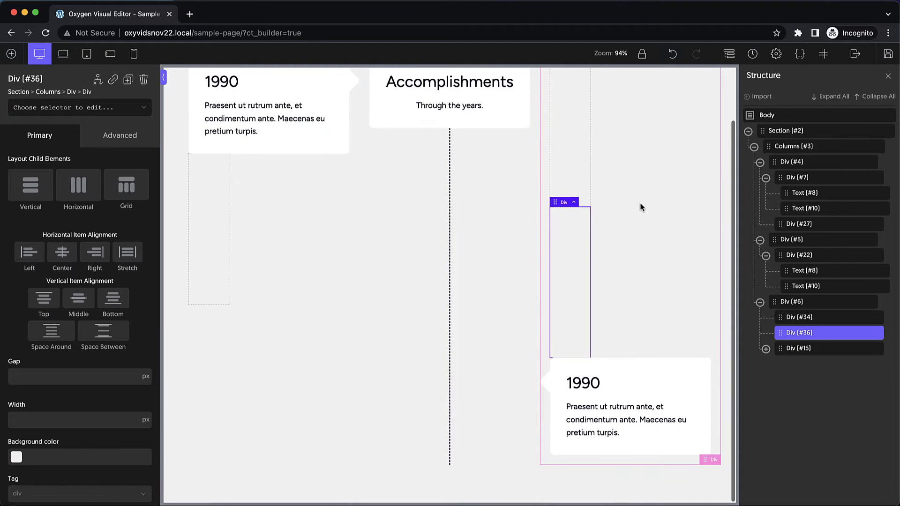
scroll(642, 207, up, 2)
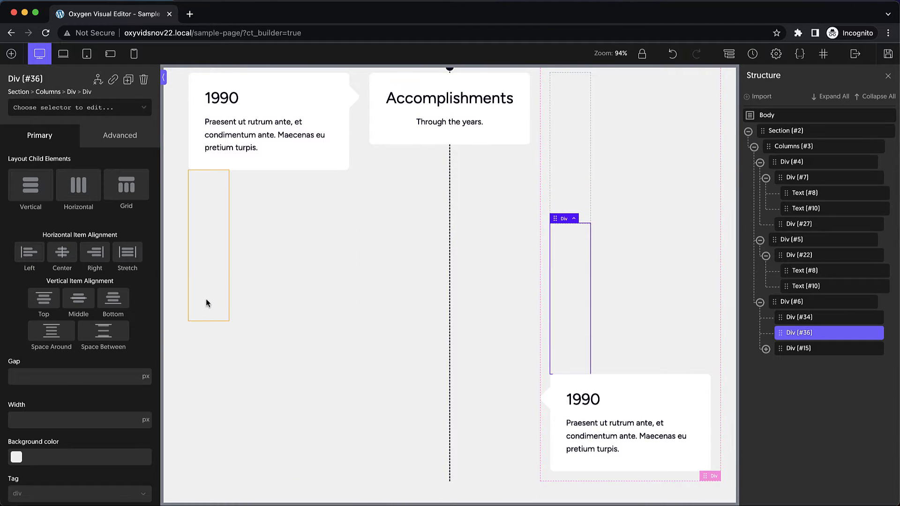
- Duplicate the timeline-spacer div below the first column's card three times
click(206, 303)
key(super+d)
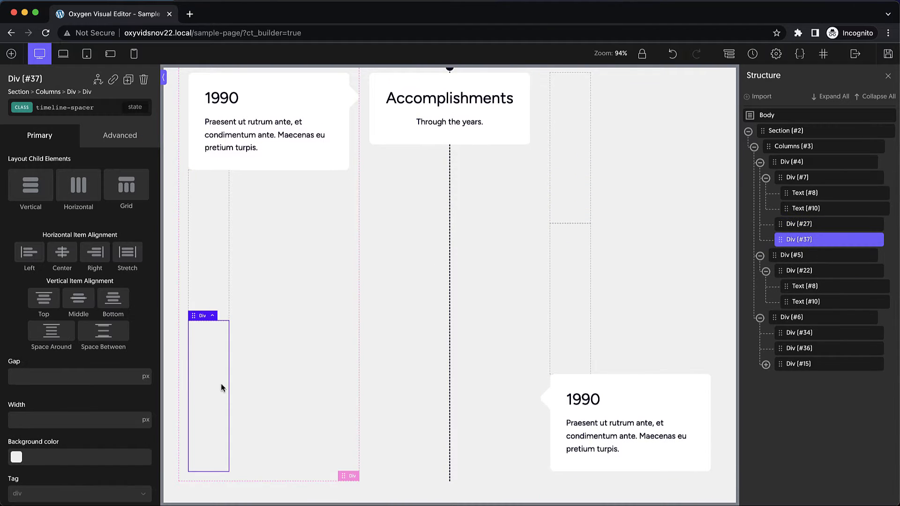
scroll(297, 319, down, 1)
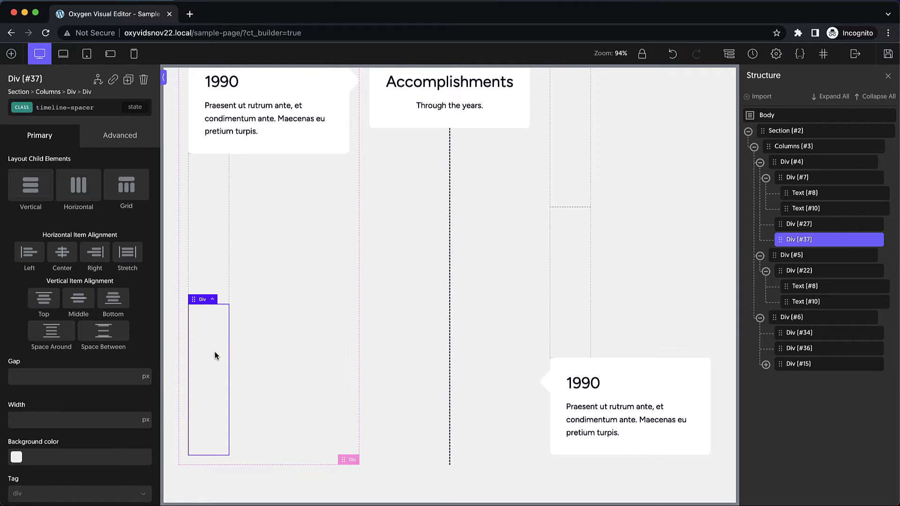
key(super+d)
key(super+d)
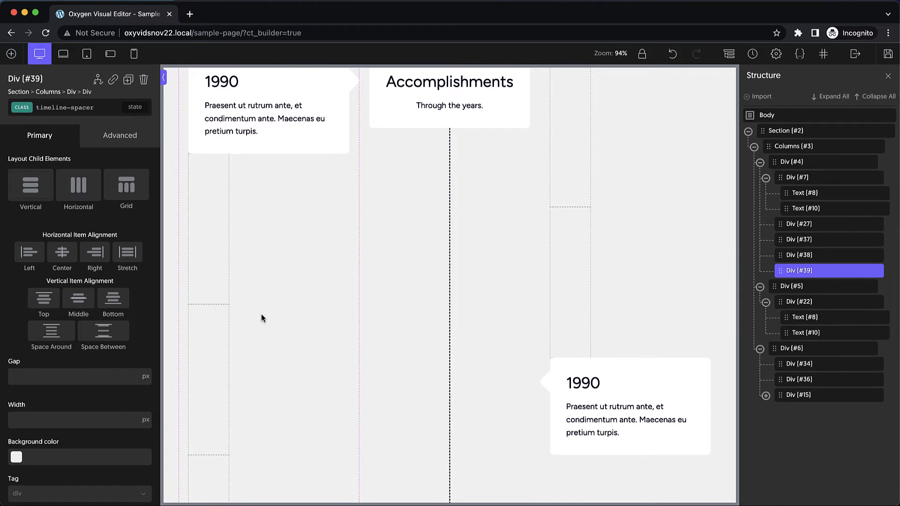
- Copy the first column's 1990 card and paste it below the spacers at the end of that column
click(324, 148)
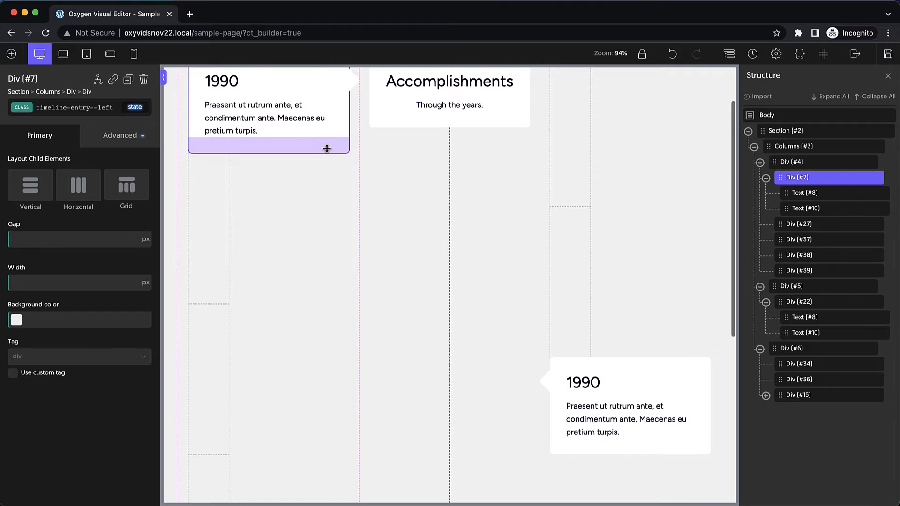
scroll(327, 148, down, 6)
key(super+c)
click(300, 310)
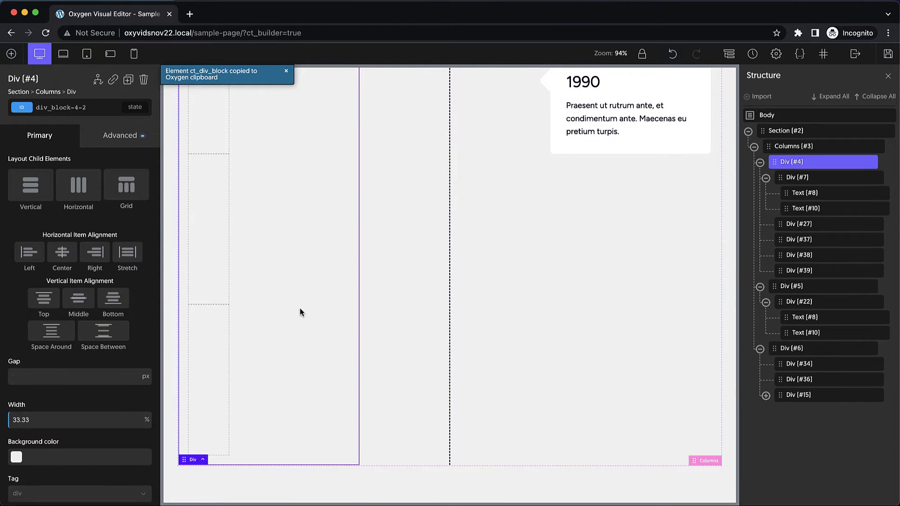
key(super+v)
scroll(299, 307, down, 2)
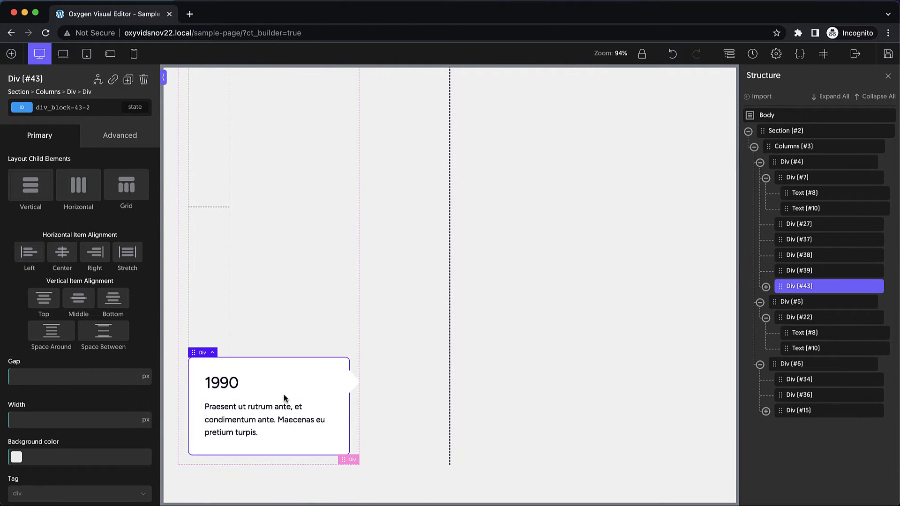
- Copy a spacer div from the third column and paste it four times below that column's card
scroll(291, 394, up, 8)
scroll(302, 389, down, 5)
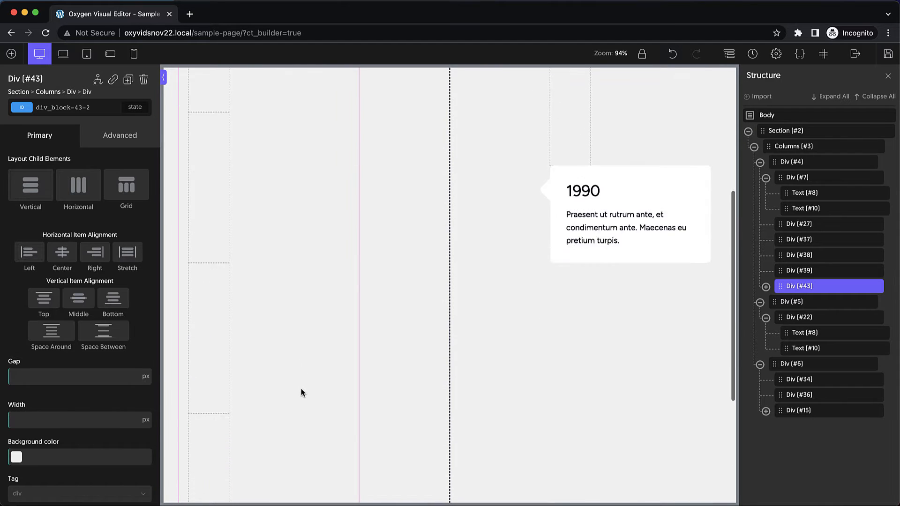
scroll(301, 393, down, 4)
scroll(302, 392, up, 6)
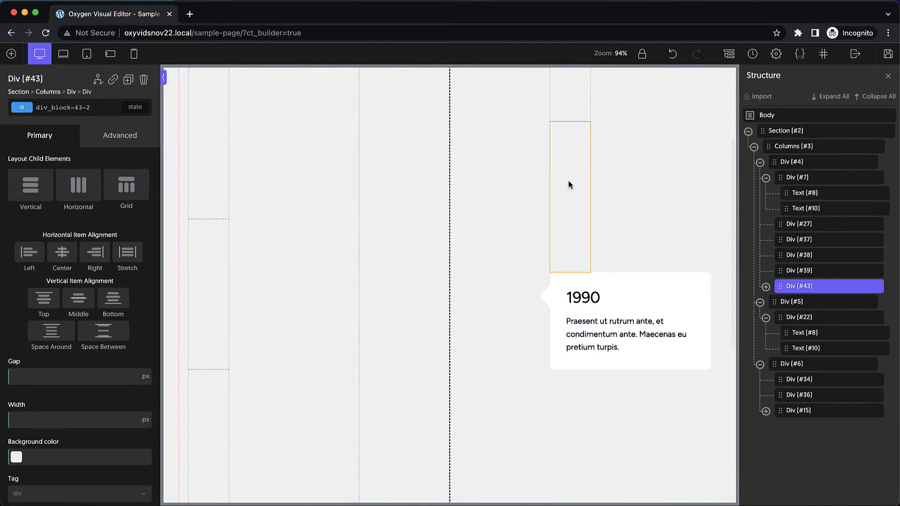
click(570, 184)
key(super+c)
scroll(605, 244, down, 3)
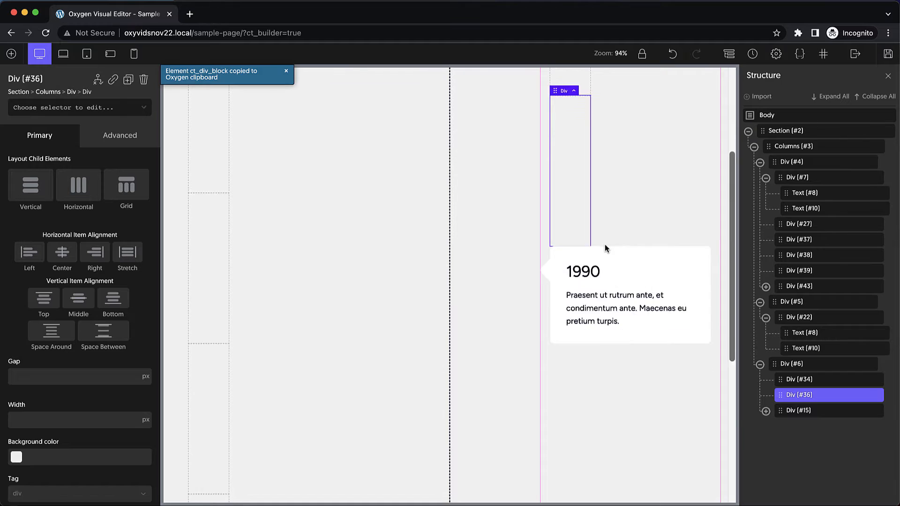
click(598, 293)
key(super+v)
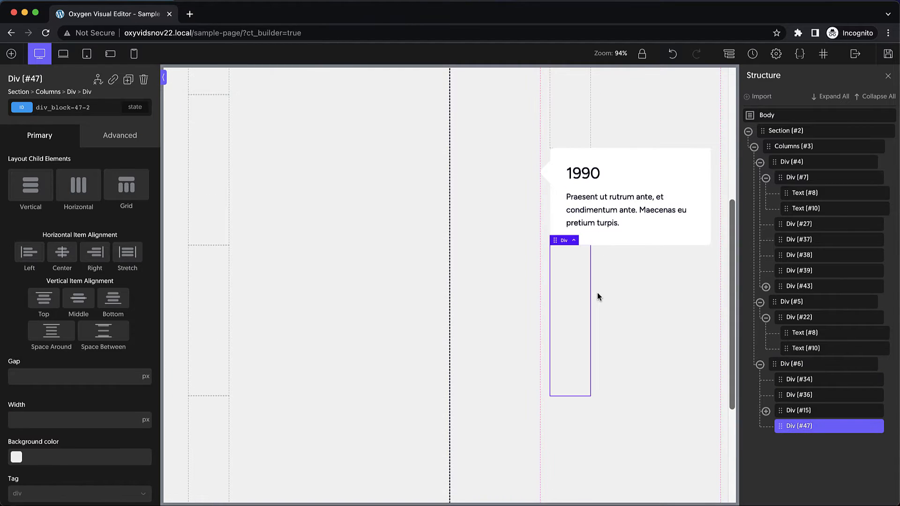
scroll(598, 294, down, 4)
click(666, 325)
key(super+v)
key(super+v)
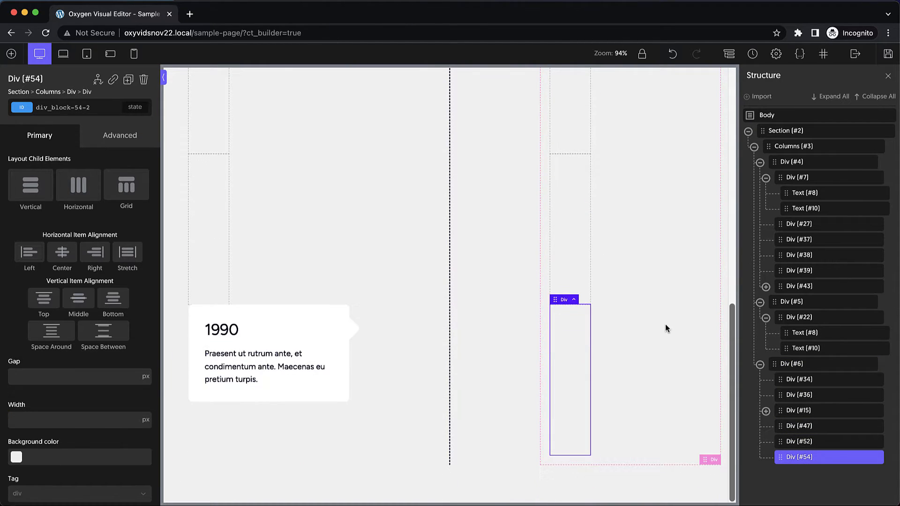
key(super+v)
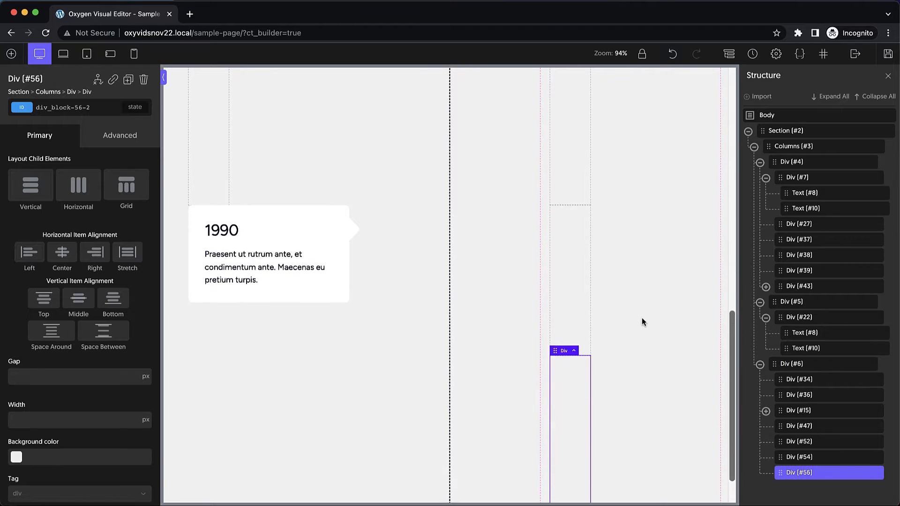
- Copy the third column's 1990 card and paste it below the spacers at the end of that column
click(643, 317)
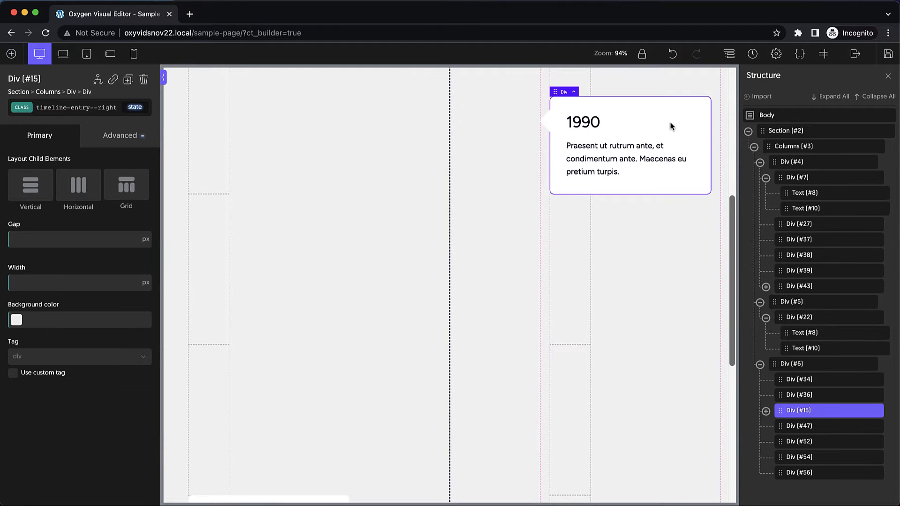
key(super+c)
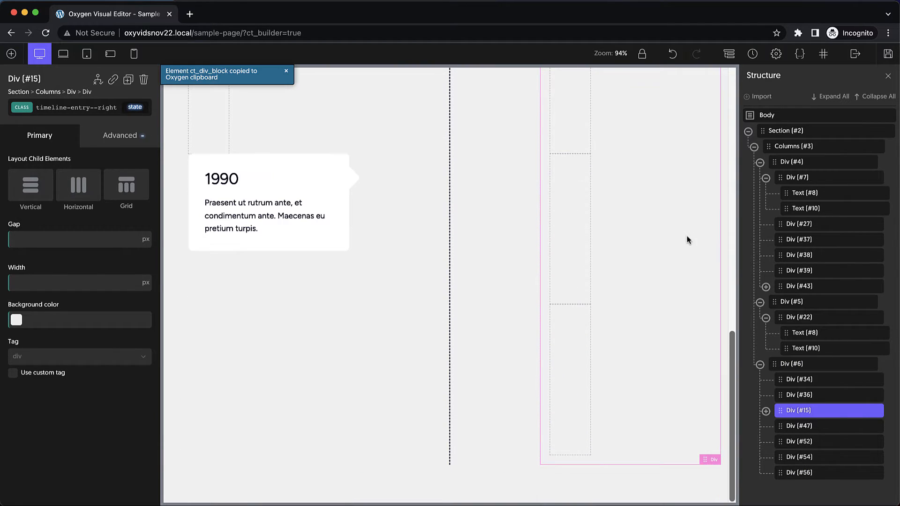
key(super+v)
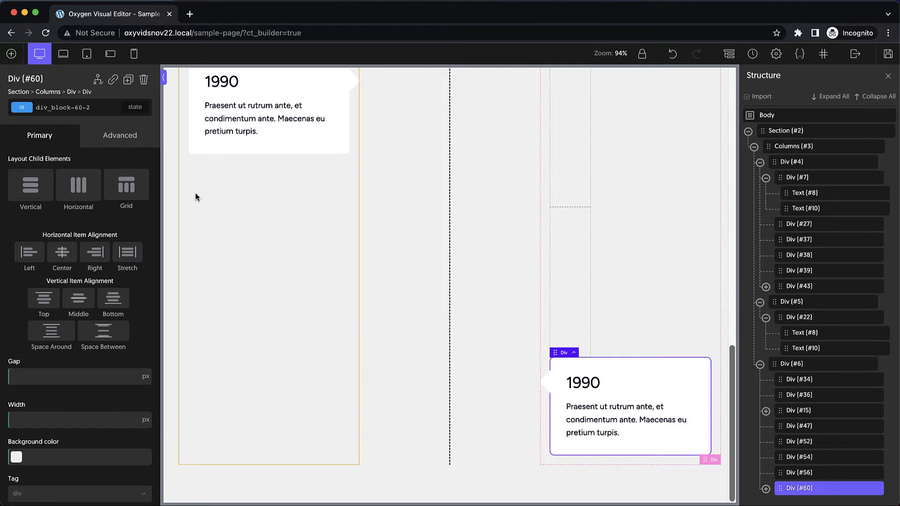
- Set the background color of the last third-column card to the global dark color through its ID selector
click(87, 108)
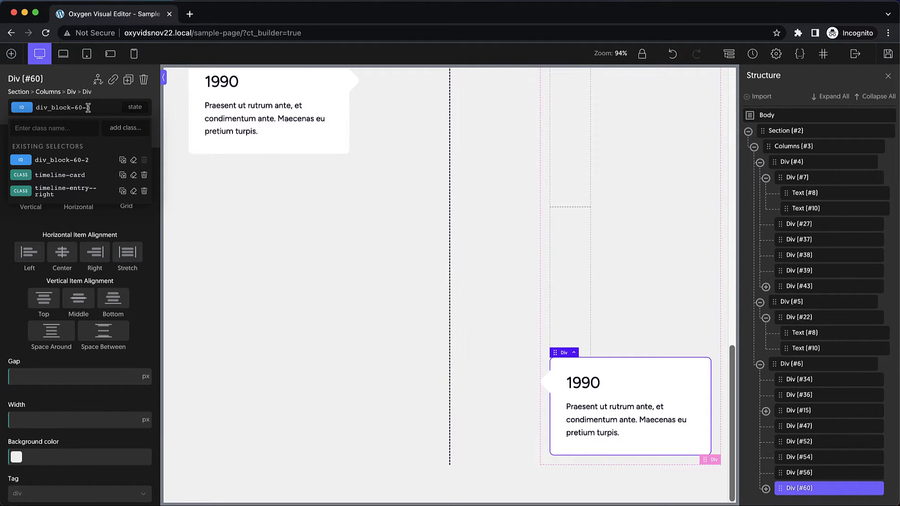
click(66, 164)
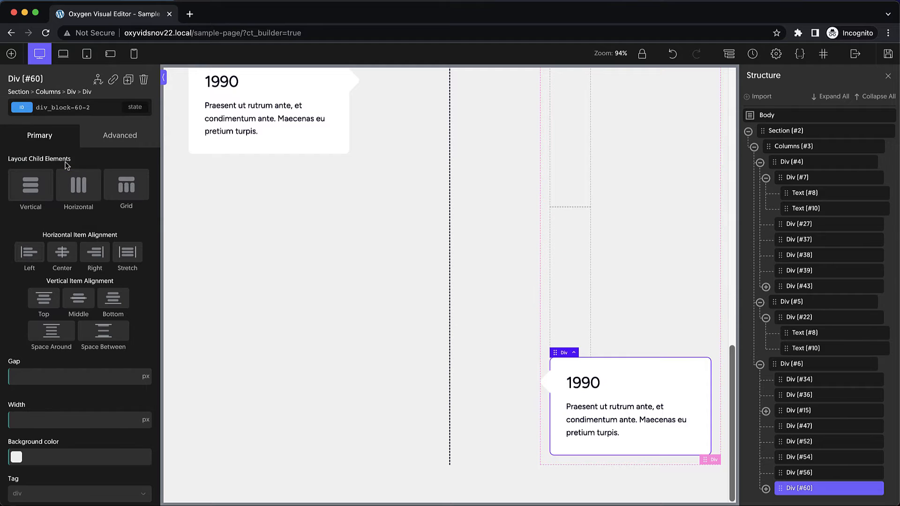
scroll(75, 321, down, 1)
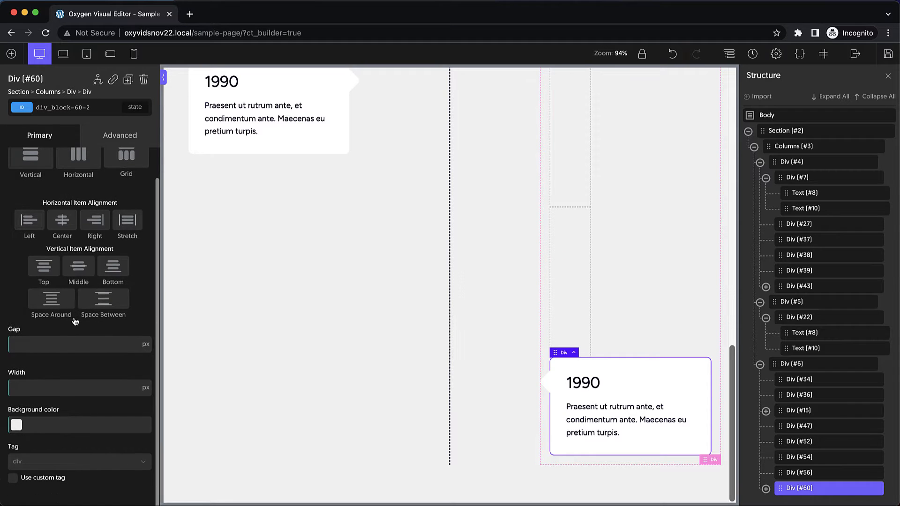
click(16, 425)
scroll(69, 387, down, 2)
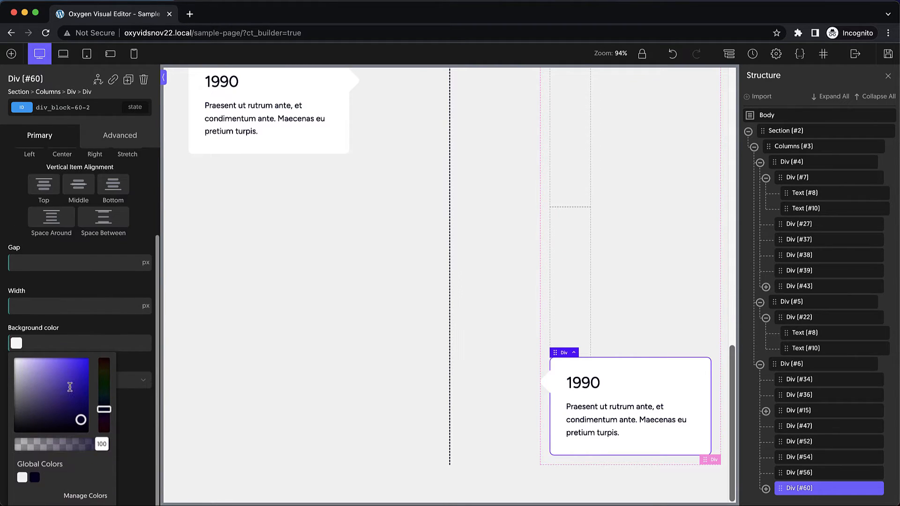
click(35, 478)
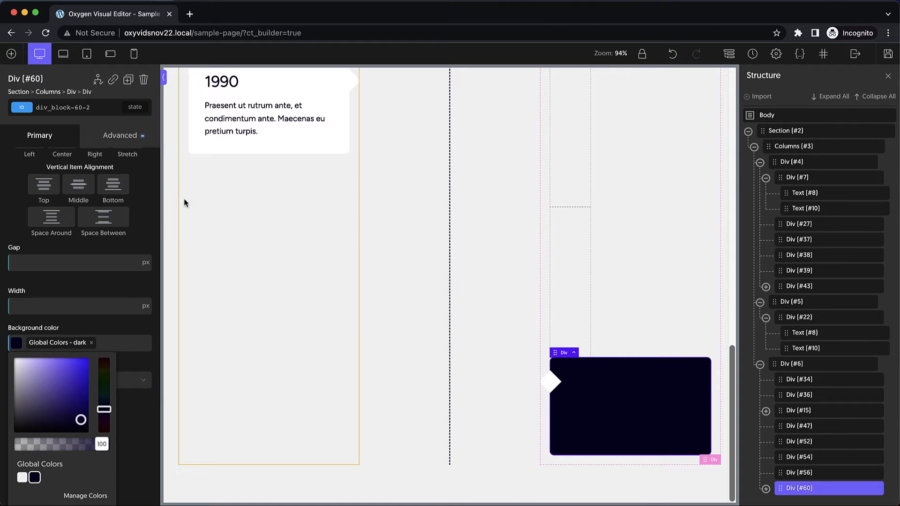
- Try the global dark color as background for the :before state of the dark card's ID and clear it again
click(135, 107)
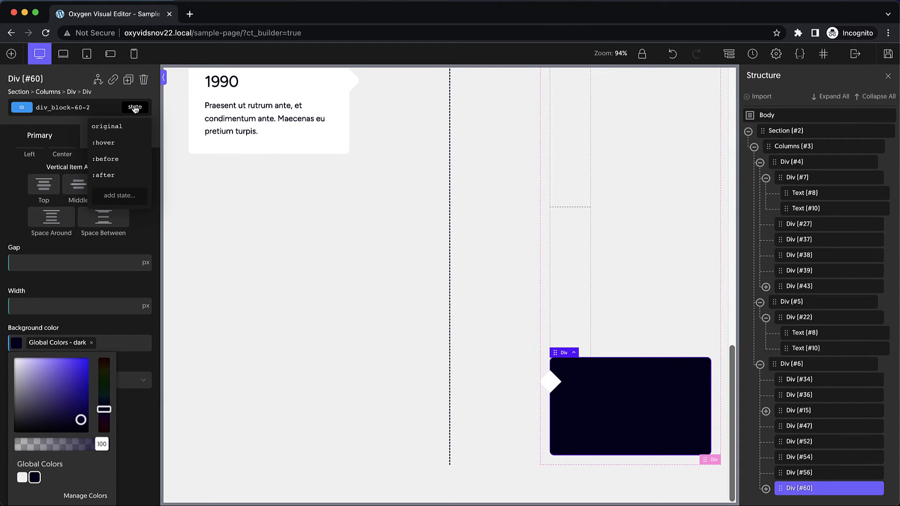
click(114, 160)
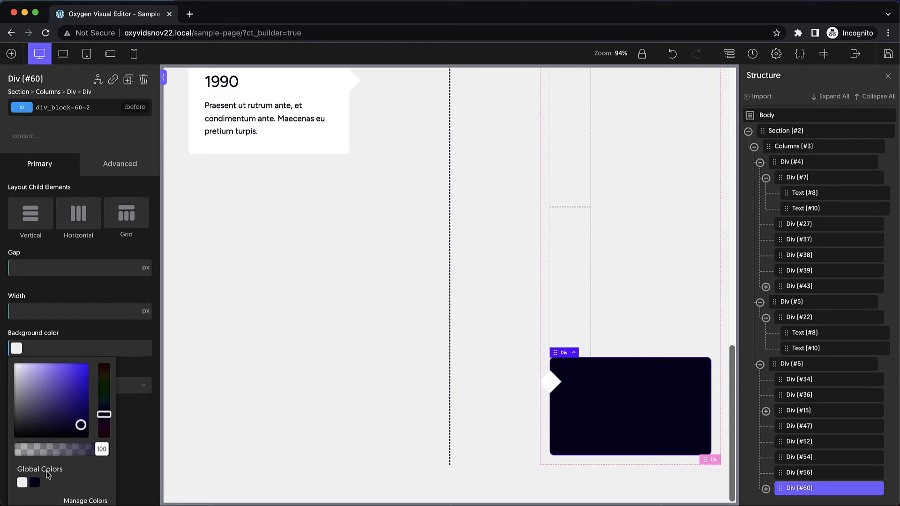
click(34, 483)
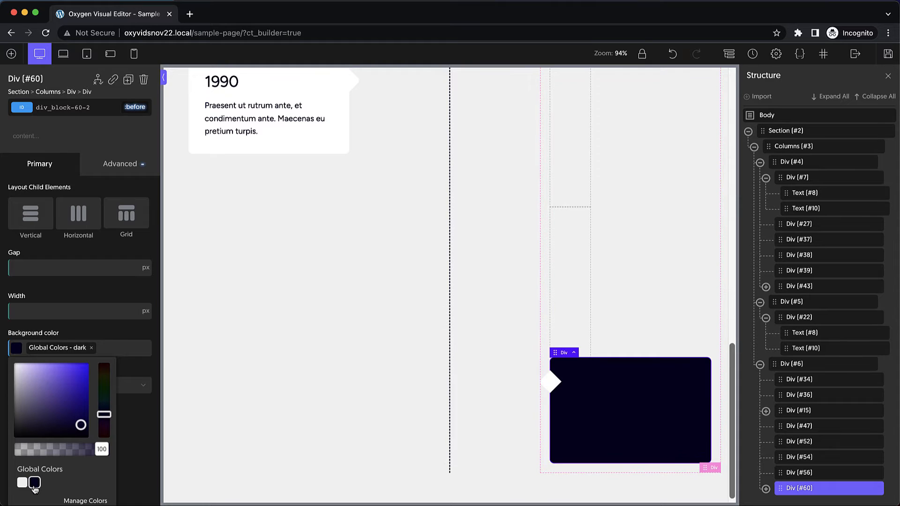
click(91, 347)
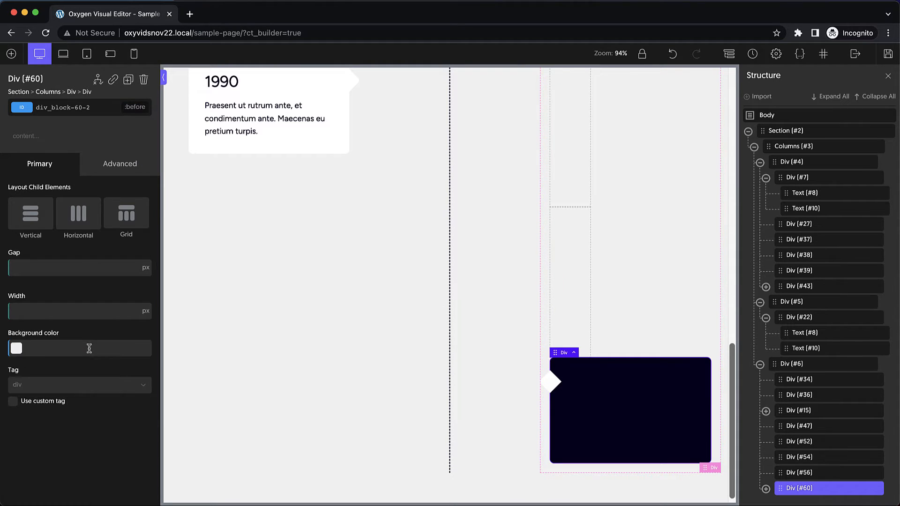
- Set the :after state background of the dark card's ID to the global dark color, checking the timeline-entry--right class for the state used
click(131, 109)
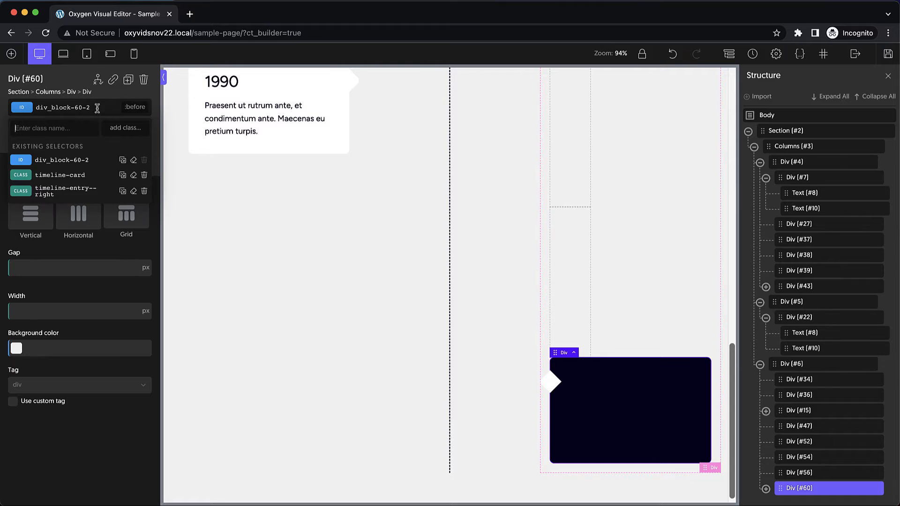
click(70, 190)
click(135, 108)
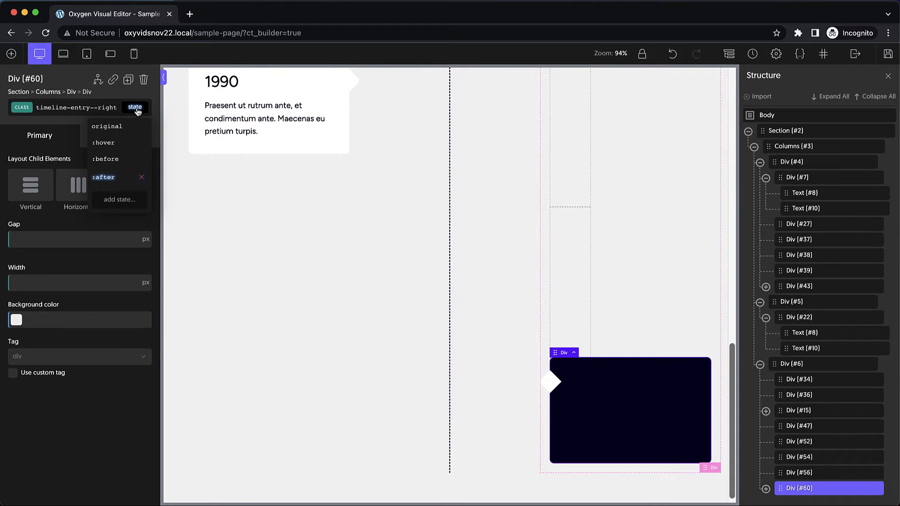
click(136, 108)
click(106, 109)
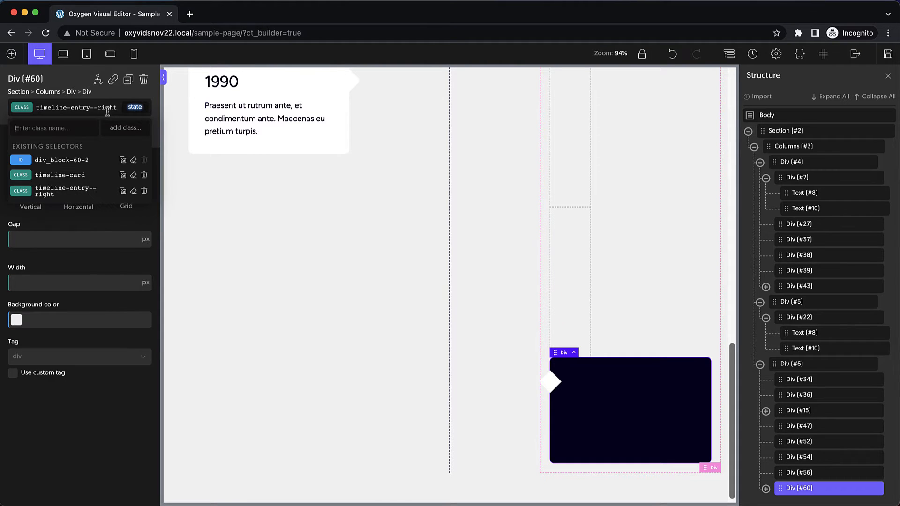
click(61, 162)
click(135, 108)
click(114, 177)
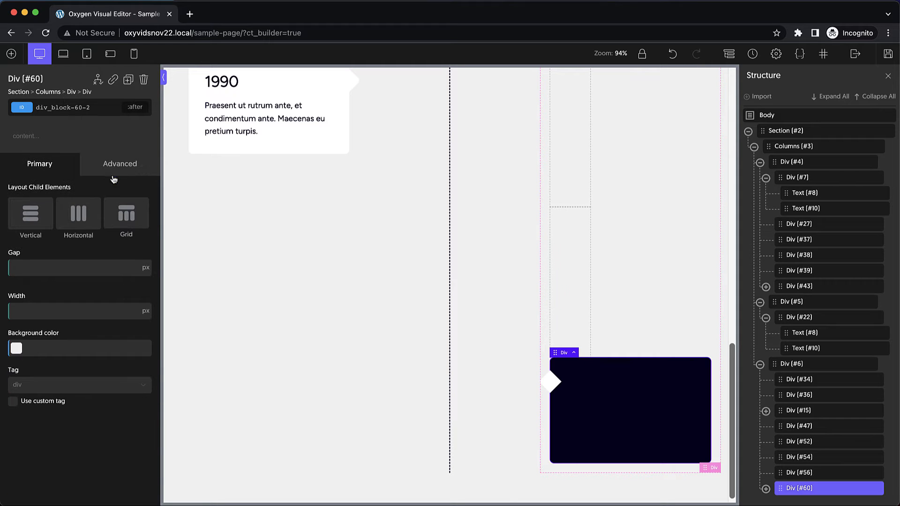
click(16, 348)
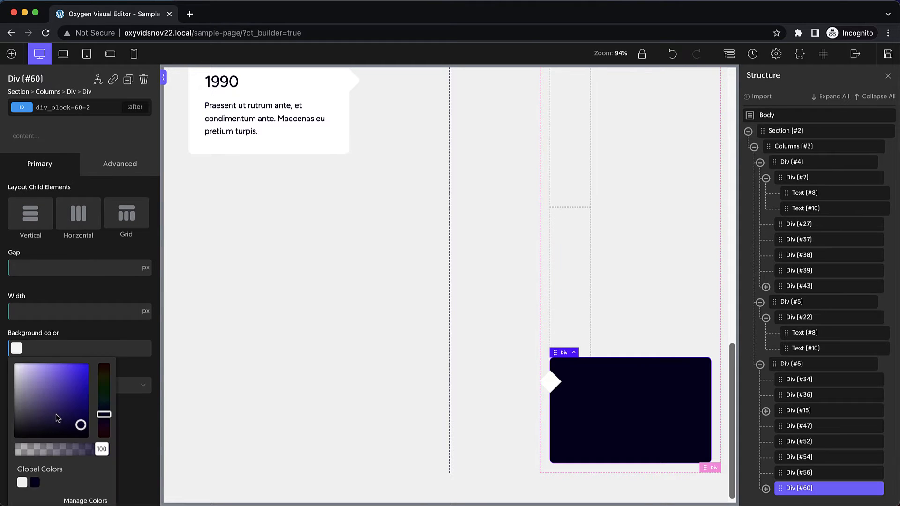
click(34, 482)
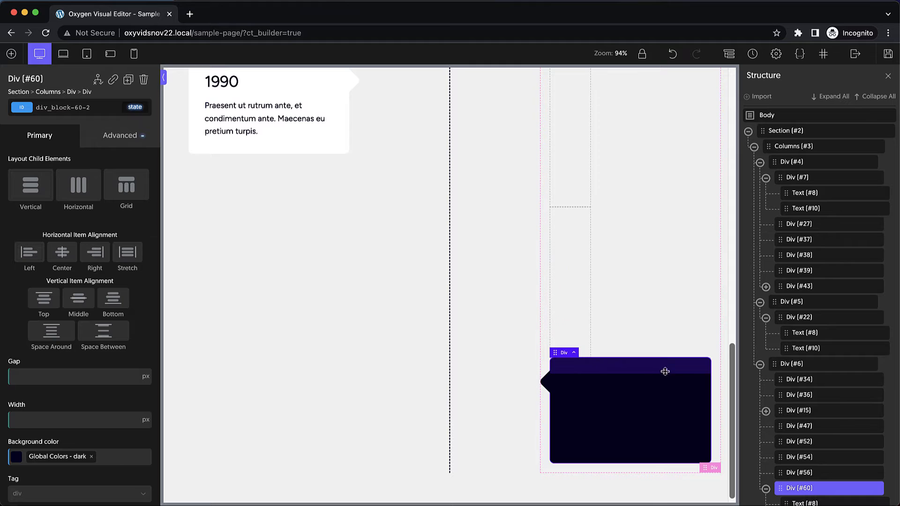
- Set the text color of the dark card's 1990 title to #ffffff through its ID selector
click(581, 396)
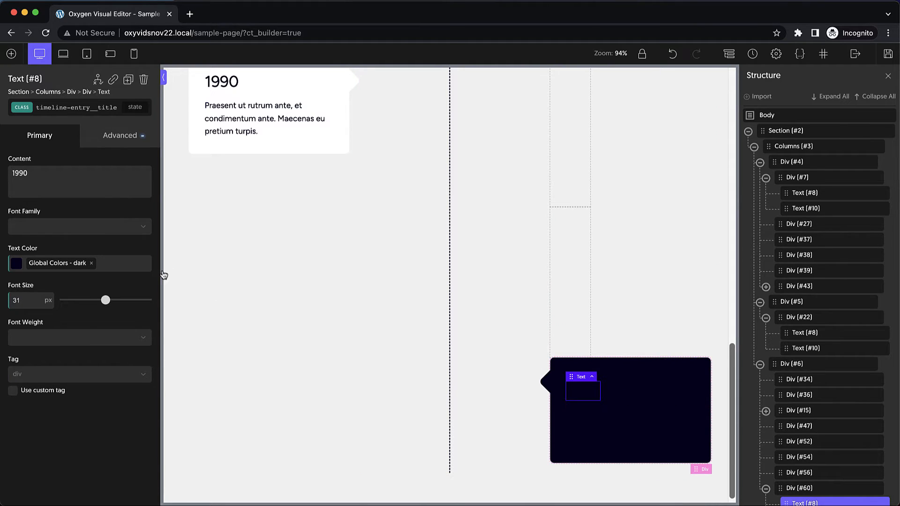
click(60, 109)
click(56, 149)
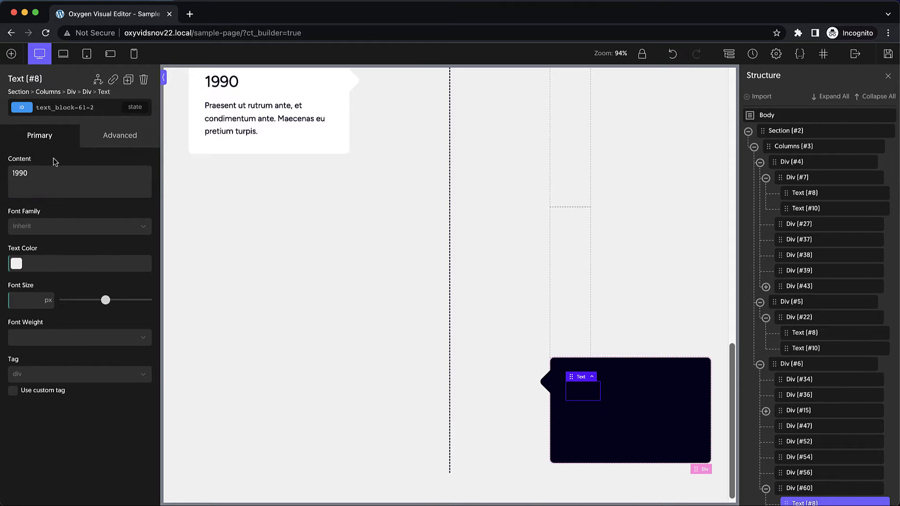
click(17, 263)
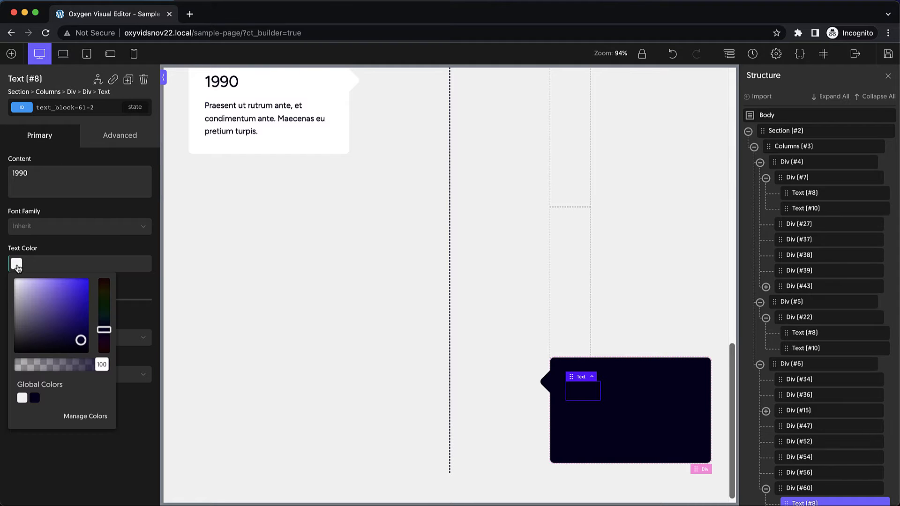
click(22, 398)
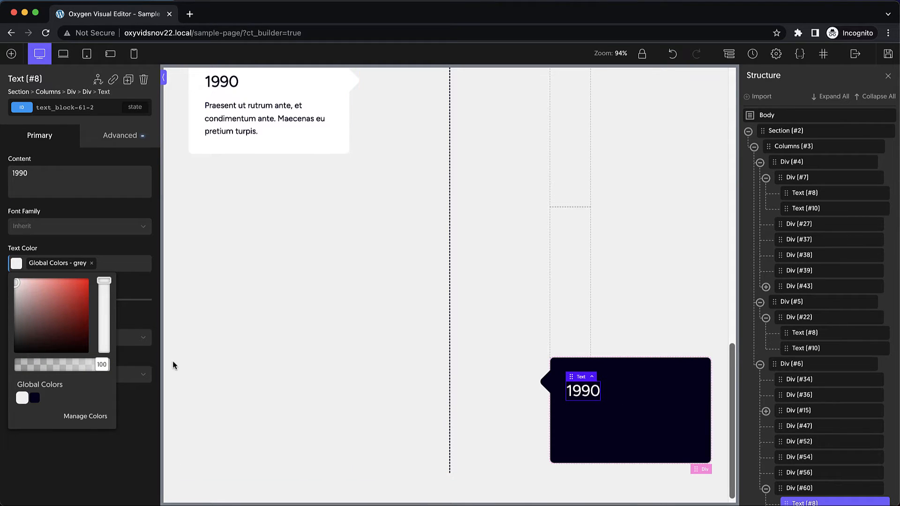
drag(23, 286, 2, 260)
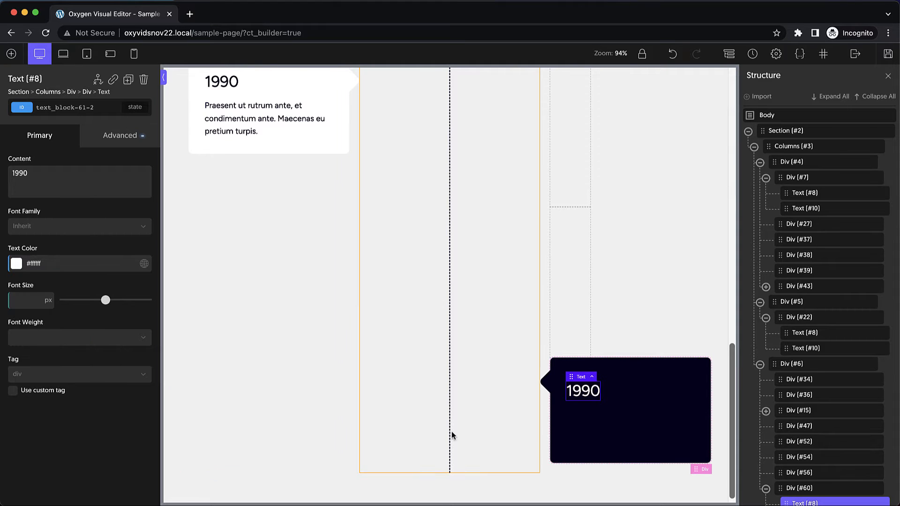
- Set the text color of the dark card's description to #ffffff through its ID selector
click(617, 434)
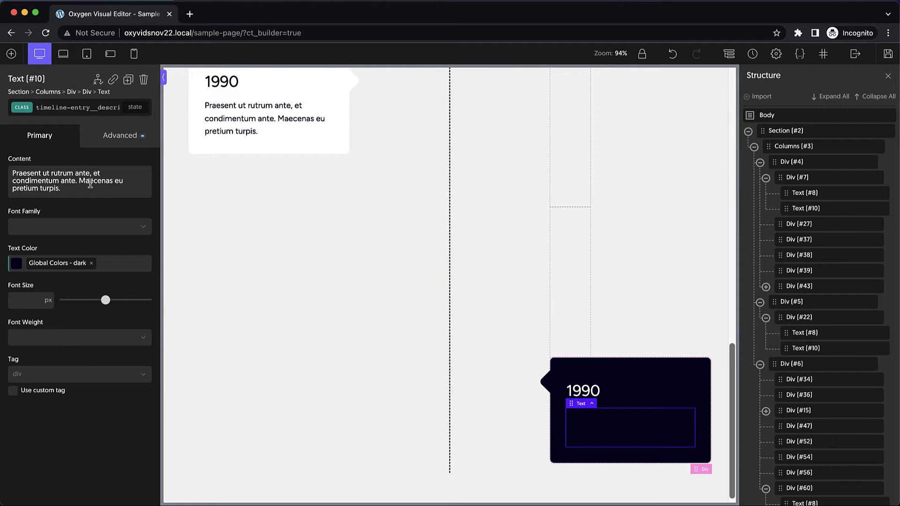
click(102, 113)
click(65, 158)
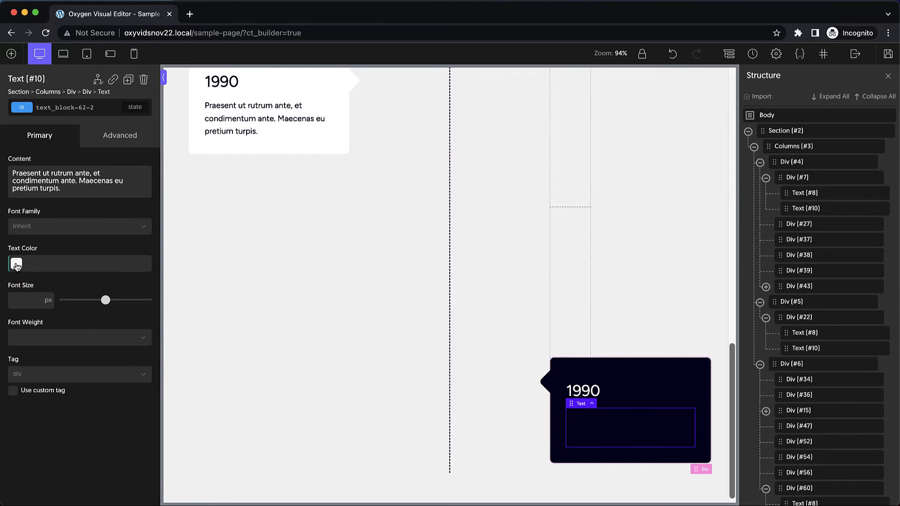
click(17, 264)
drag(23, 299, 3, 269)
click(4, 269)
scroll(428, 324, up, 2)
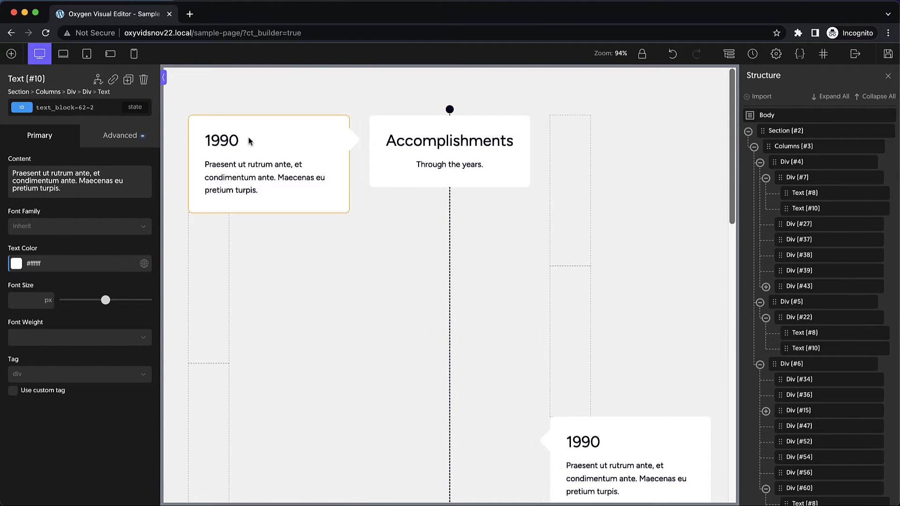
scroll(459, 302, down, 10)
scroll(458, 303, down, 9)
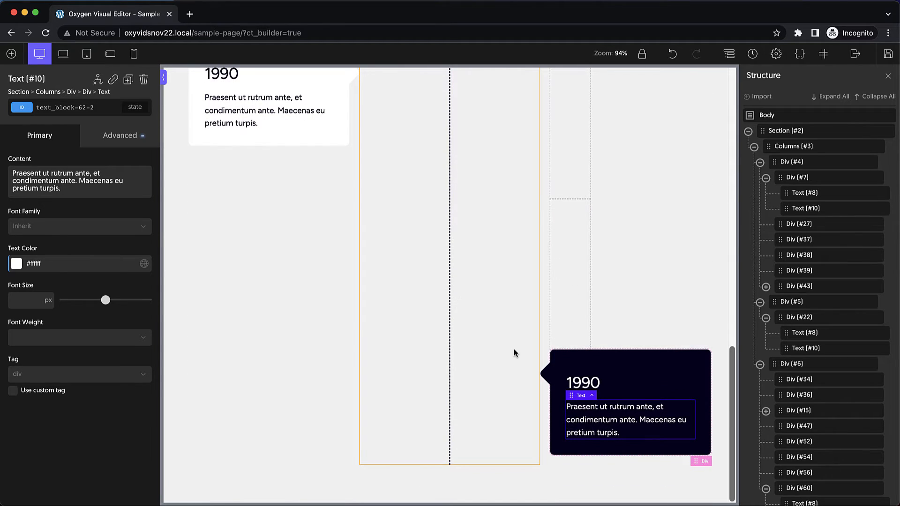
click(587, 384)
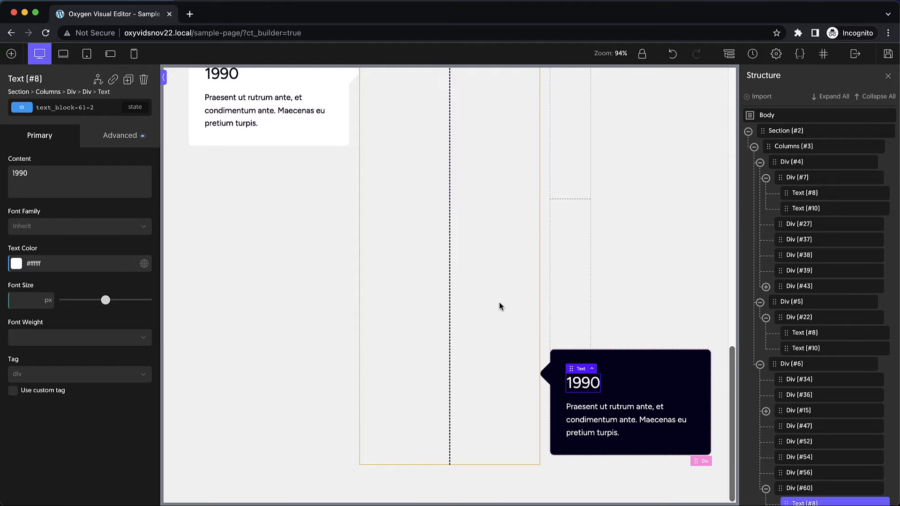
scroll(499, 306, up, 9)
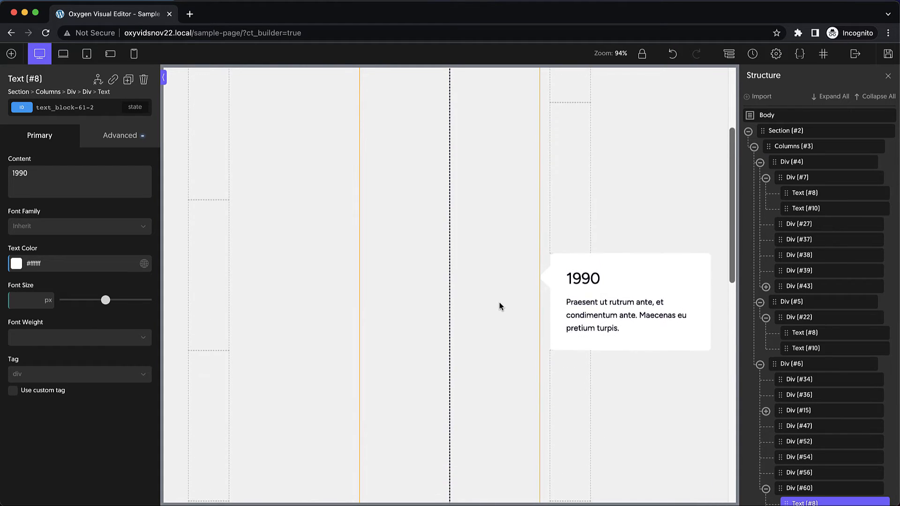
- Add custom CSS to the Accomplishments card's ID with position: sticky and top: 64px
click(500, 164)
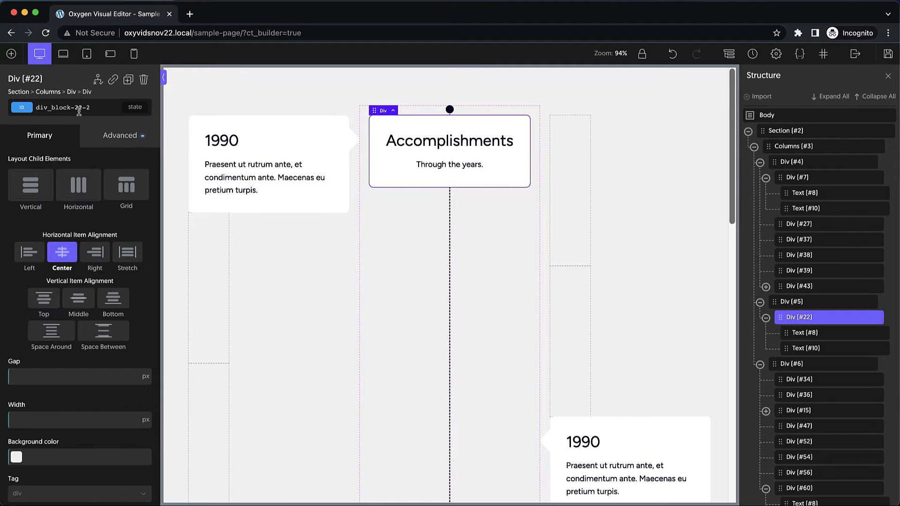
click(106, 135)
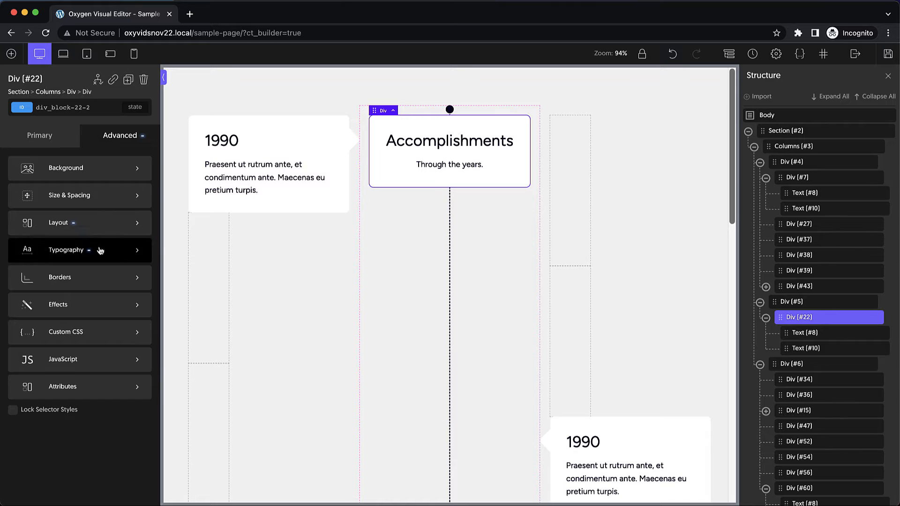
click(83, 331)
text(position: sticky;)
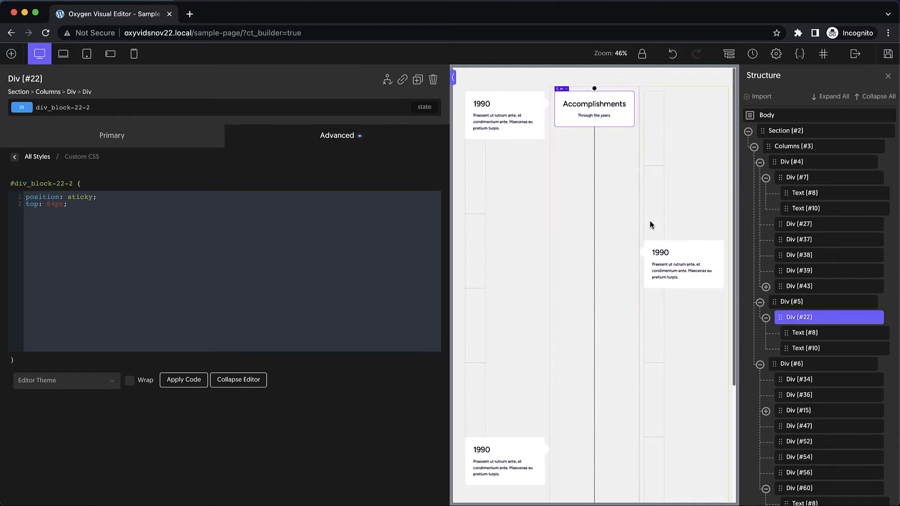
click(221, 379)
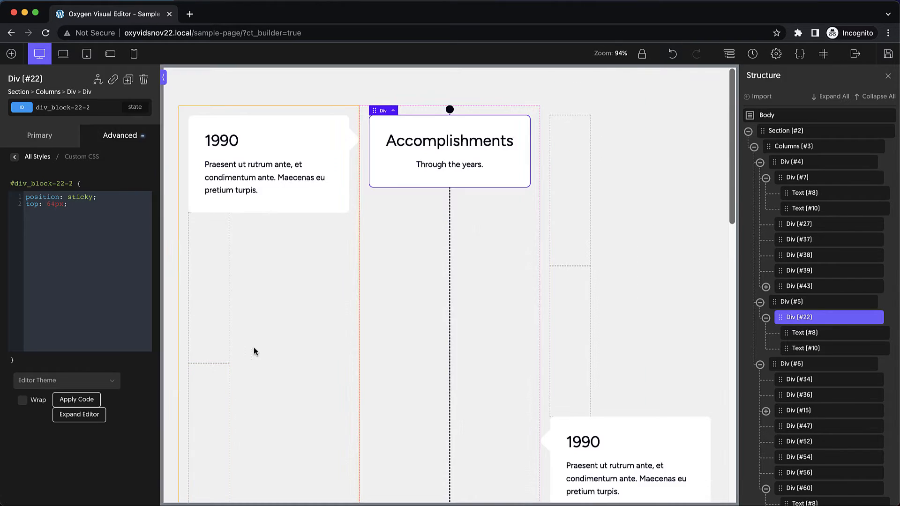
- Change the Accomplishments card's top offset to 32px in its custom CSS and check its sticky position along the page
scroll(497, 215, down, 8)
scroll(497, 214, down, 5)
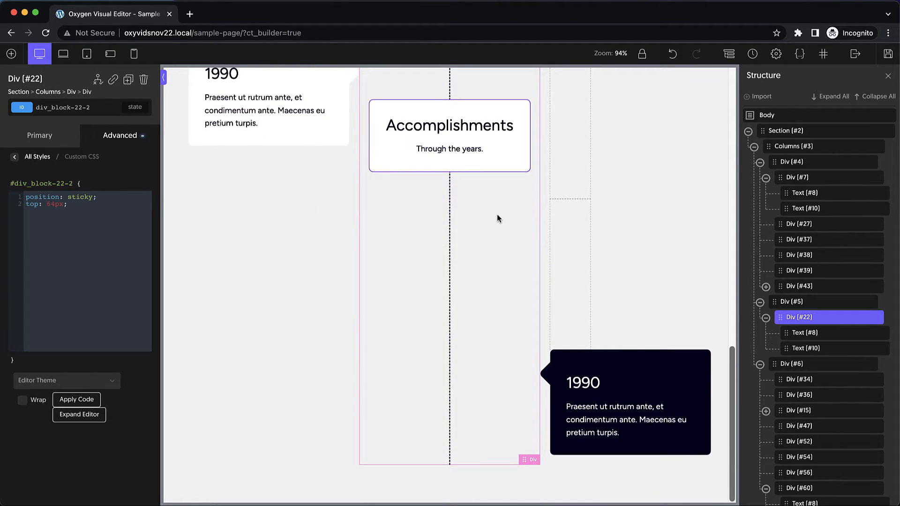
scroll(497, 216, up, 12)
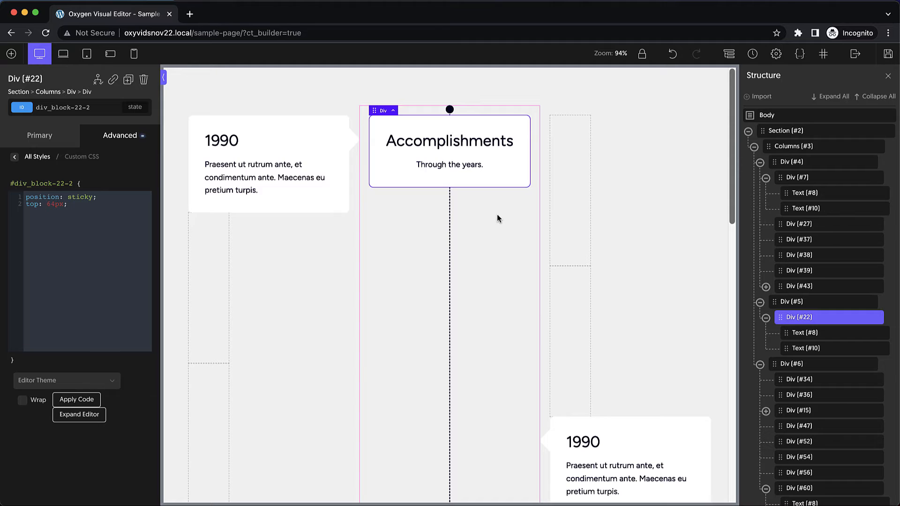
scroll(498, 217, down, 6)
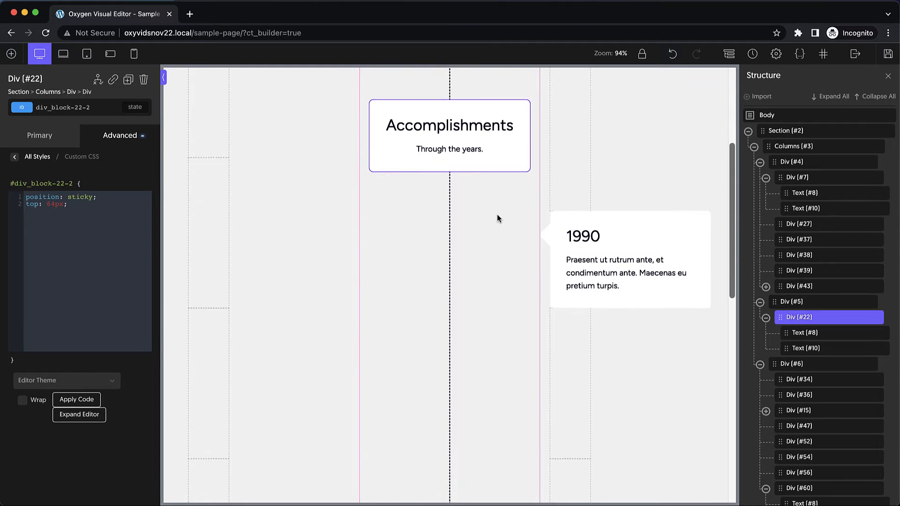
scroll(497, 218, up, 6)
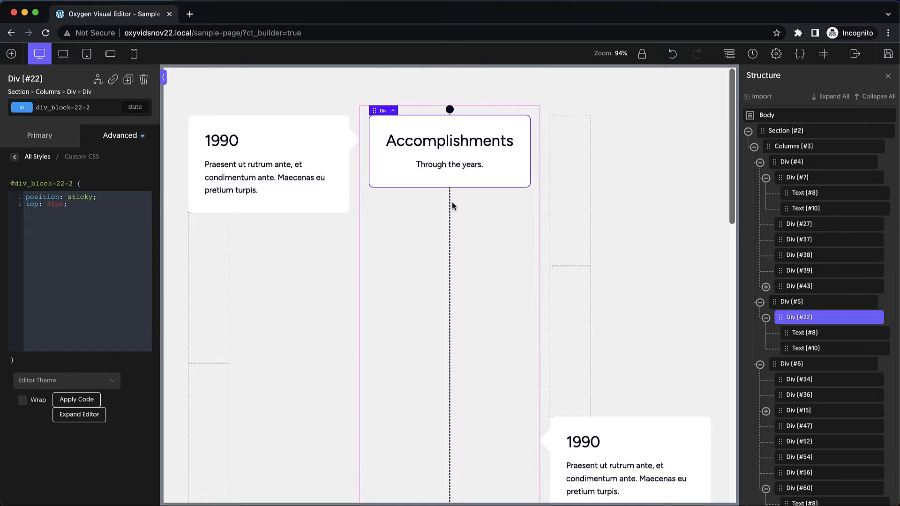
scroll(452, 201, down, 10)
scroll(452, 202, down, 10)
scroll(453, 203, down, 2)
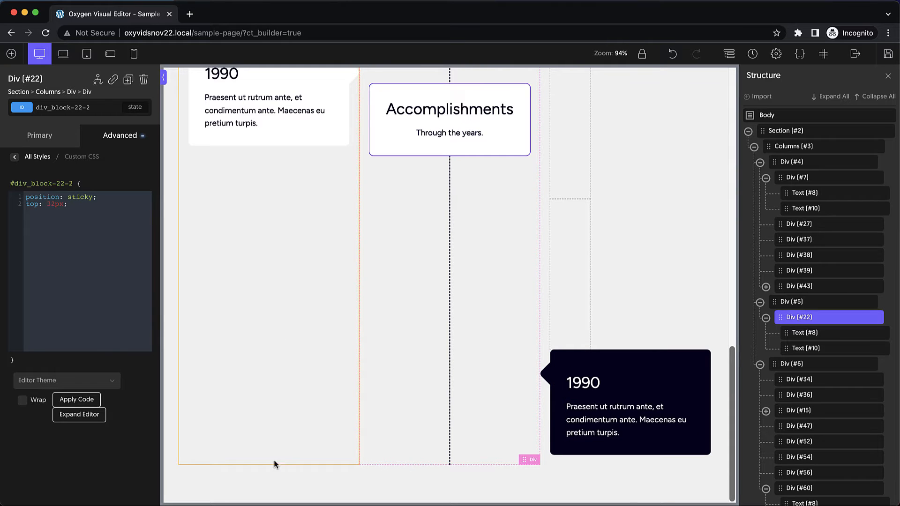
click(262, 485)
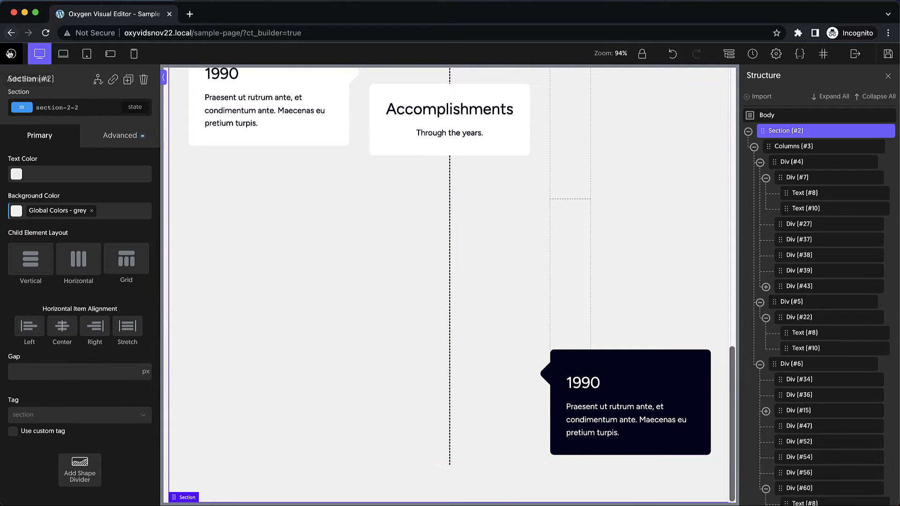
click(10, 54)
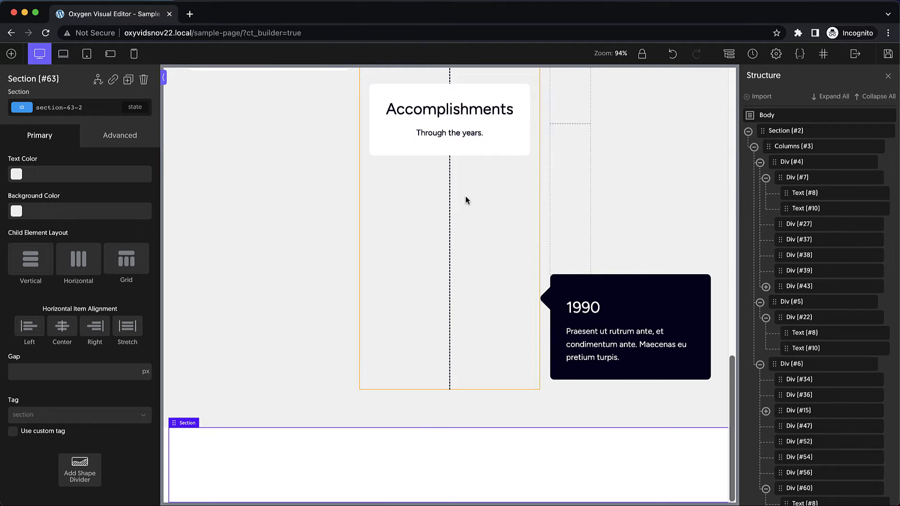
click(143, 80)
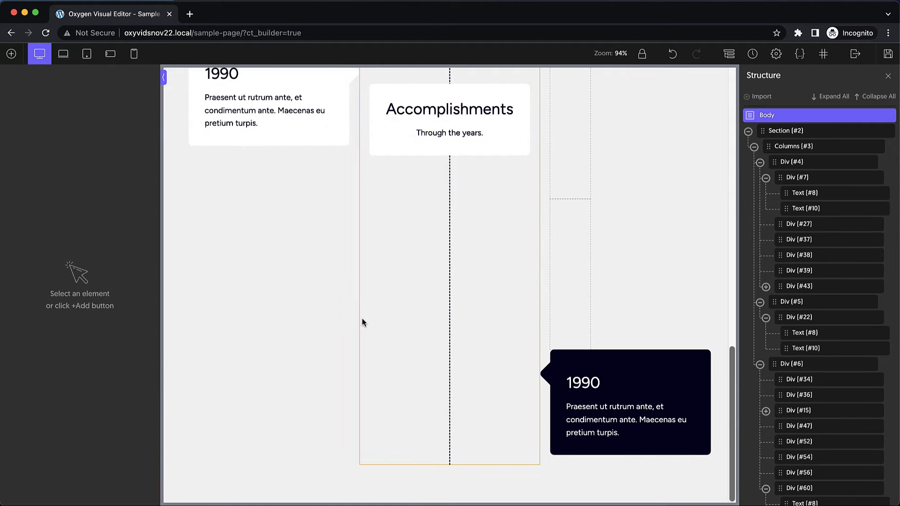
- Add a div below the columns inside the timeline section and assign it the timeline-card class
click(392, 472)
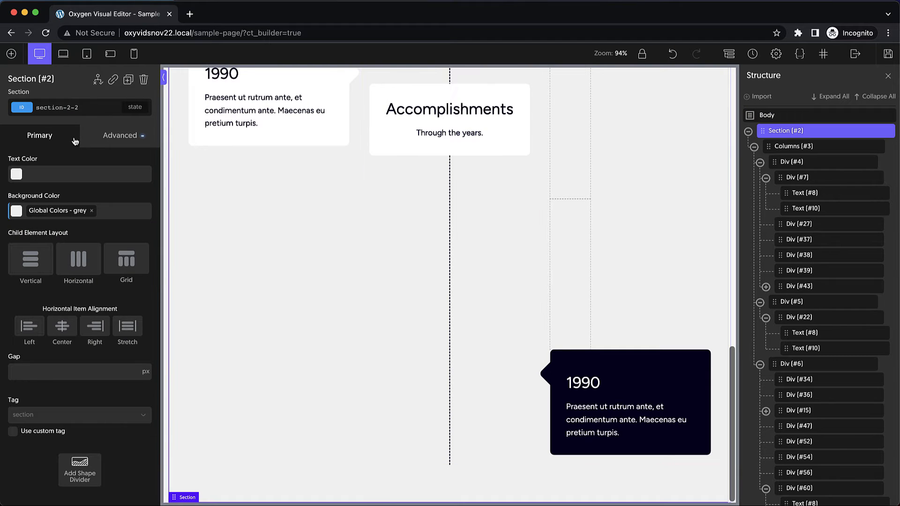
click(11, 53)
click(77, 151)
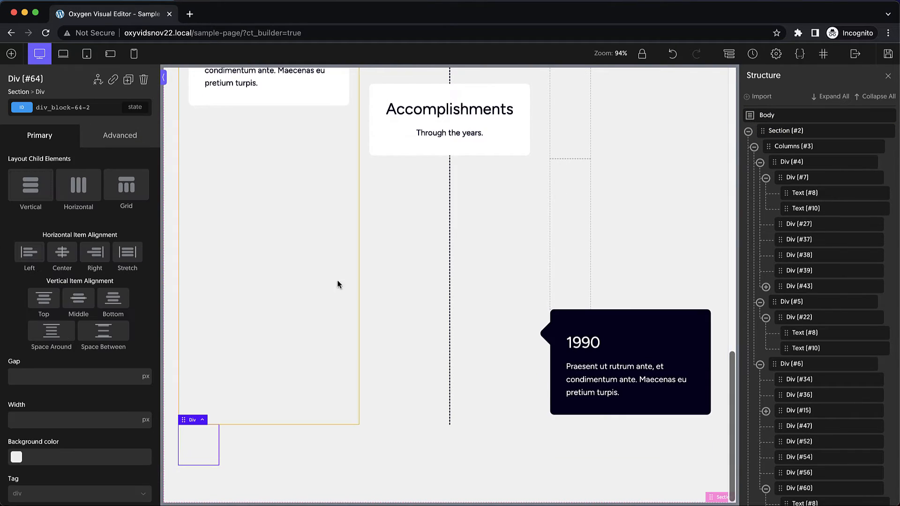
click(76, 109)
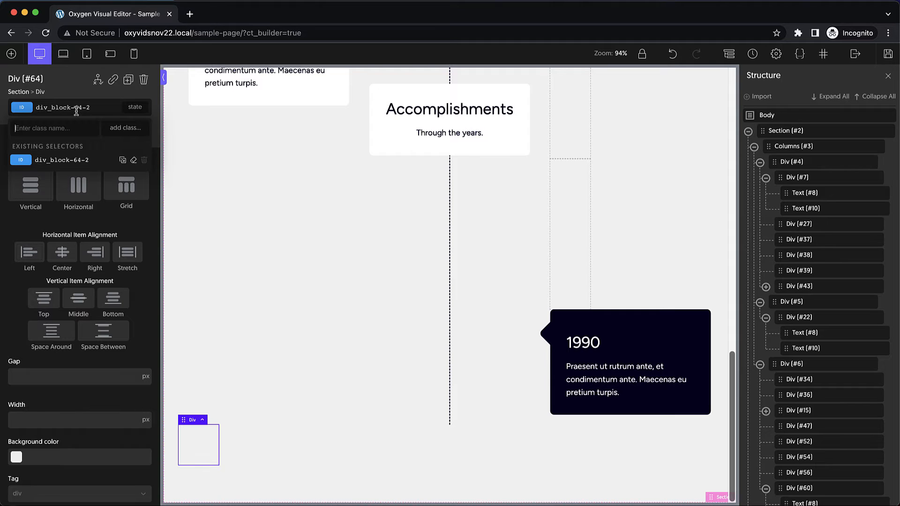
text(ca)
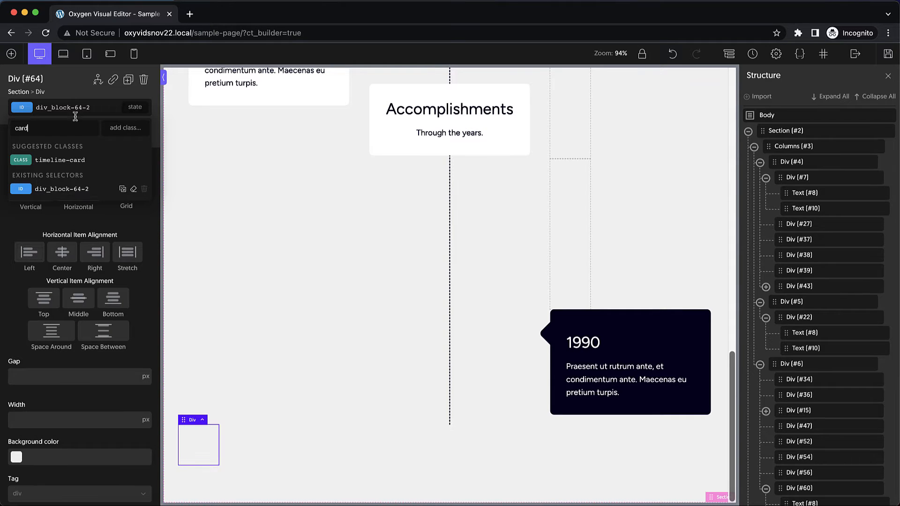
text(rd)
click(75, 161)
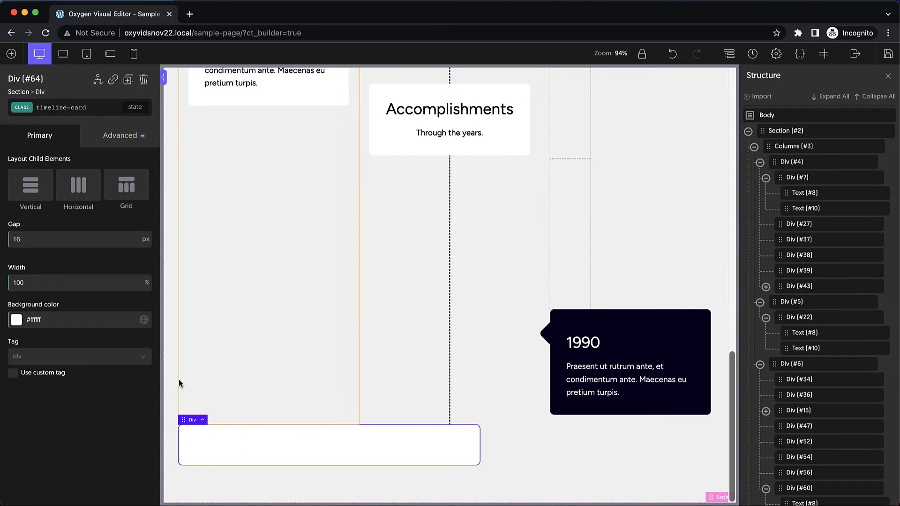
- Center the timeline section's items horizontally and add a copy of the spacer div below the dark 1990 card
click(474, 480)
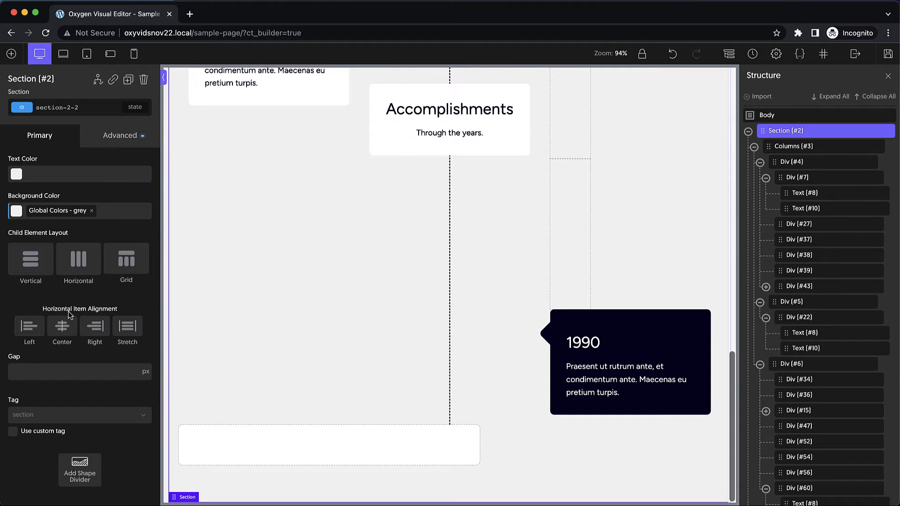
click(69, 331)
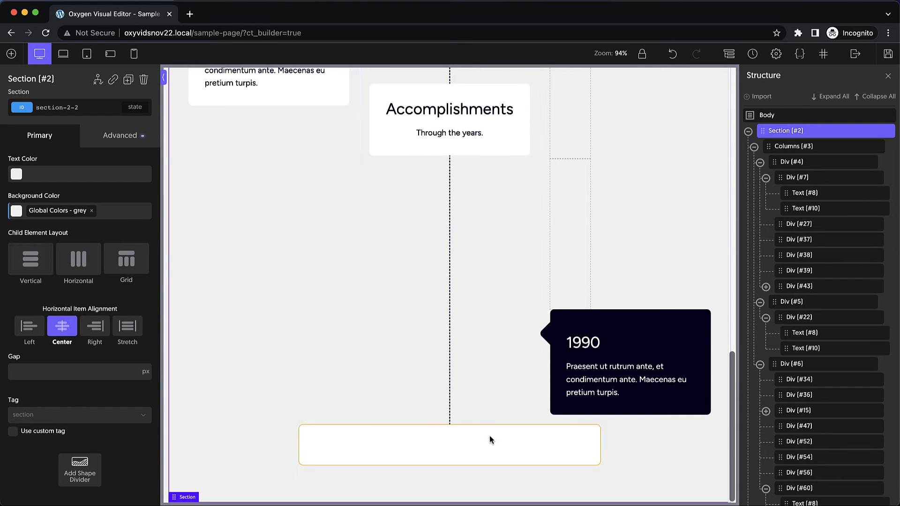
click(564, 239)
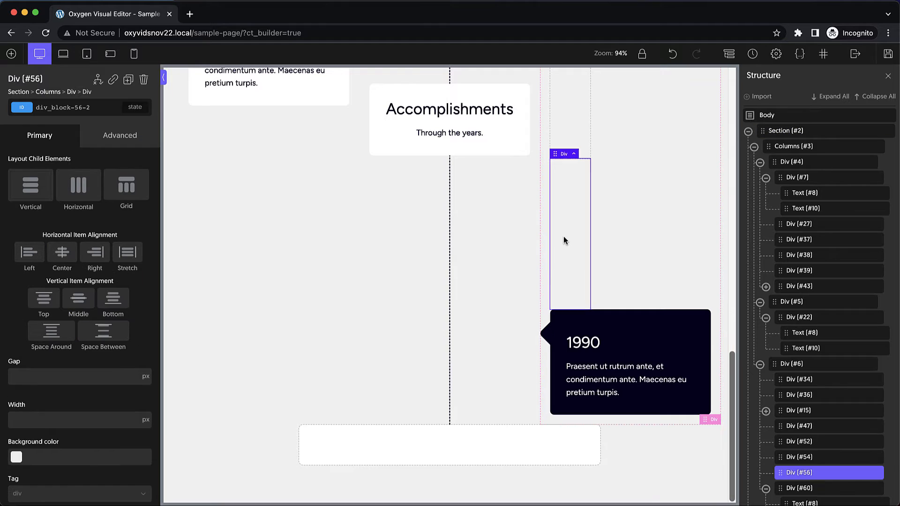
key(ctrl+c)
click(648, 420)
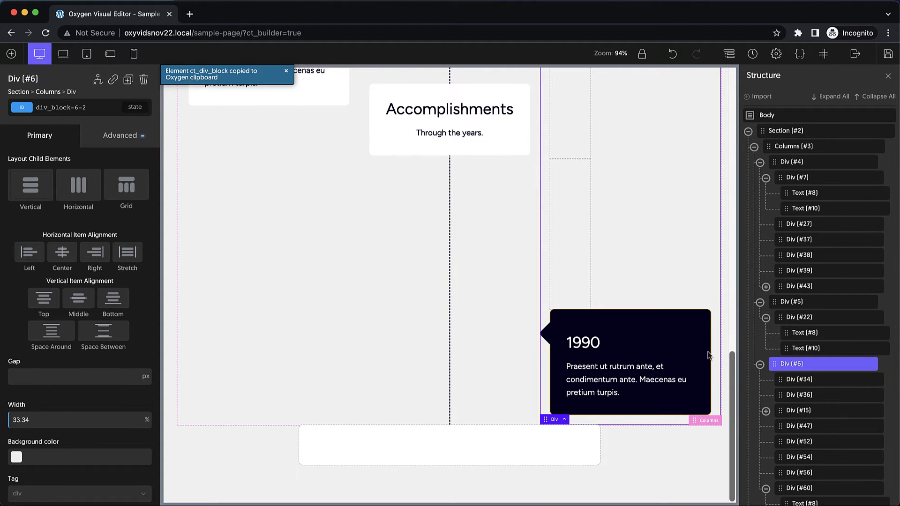
key(ctrl+v)
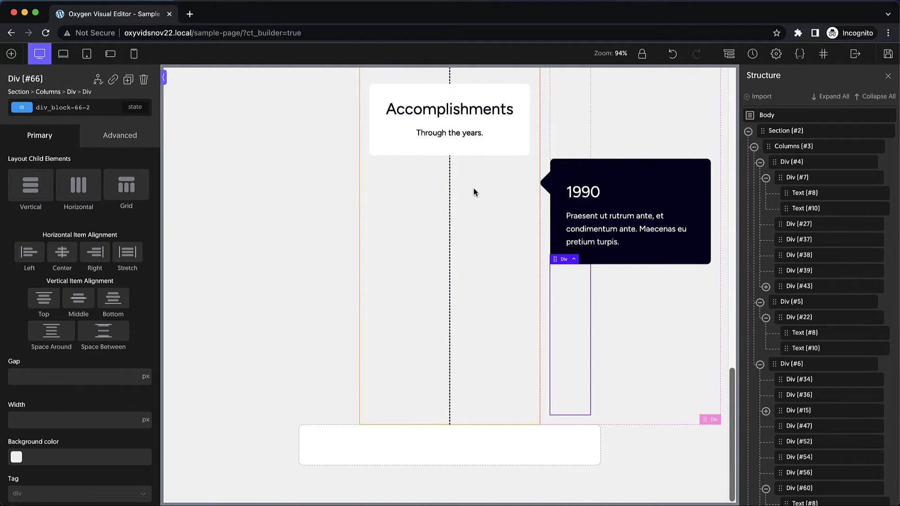
- Copy the Accomplishments title and the "Through the years." text from the sticky card into the closing card
click(446, 450)
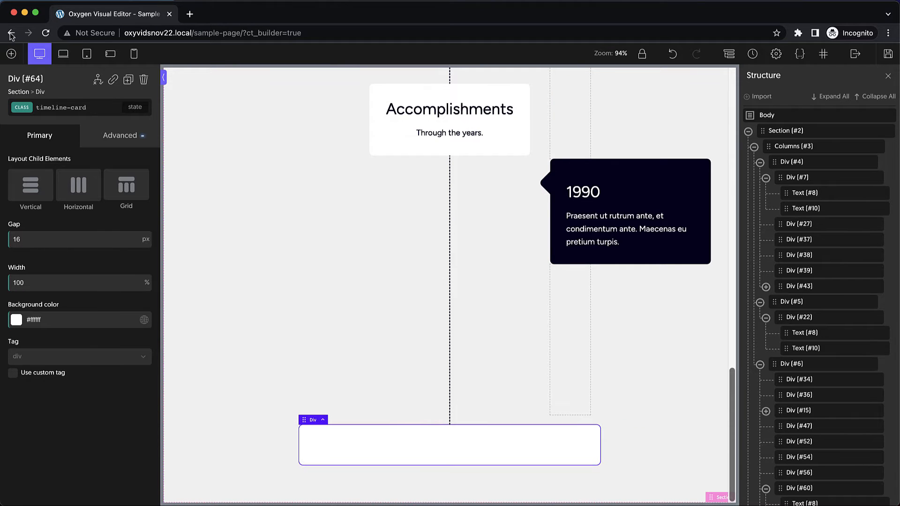
click(406, 110)
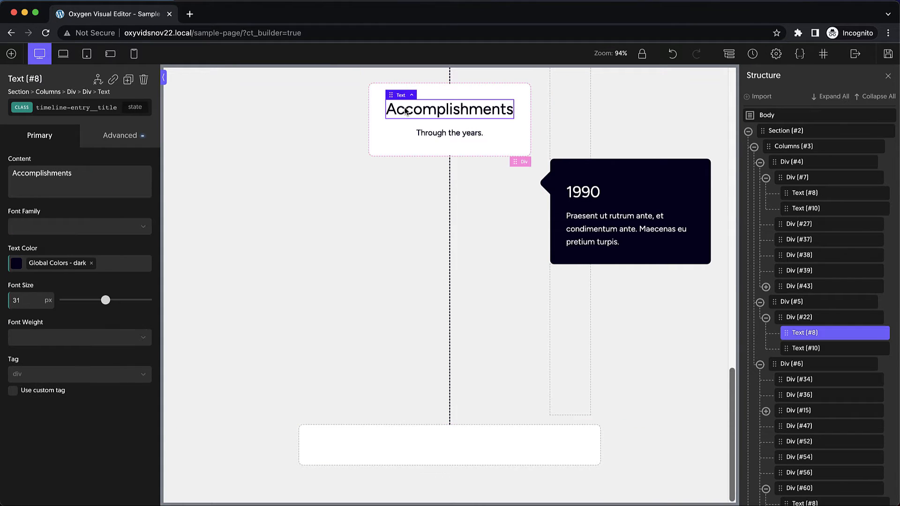
key(ctrl+c)
click(382, 453)
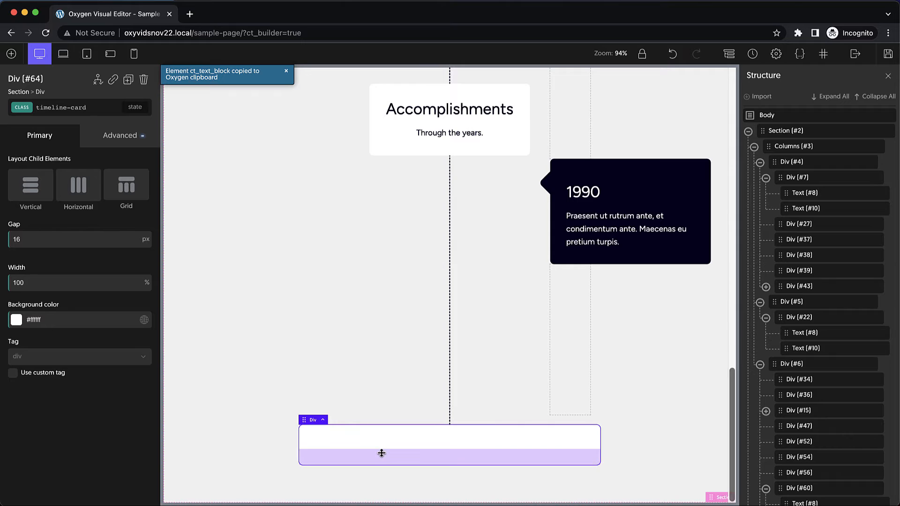
key(ctrl+v)
click(448, 134)
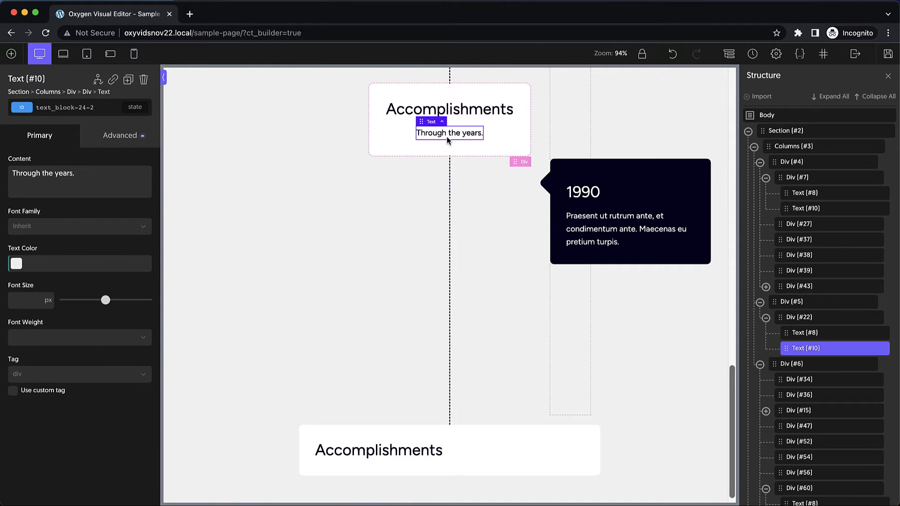
click(504, 457)
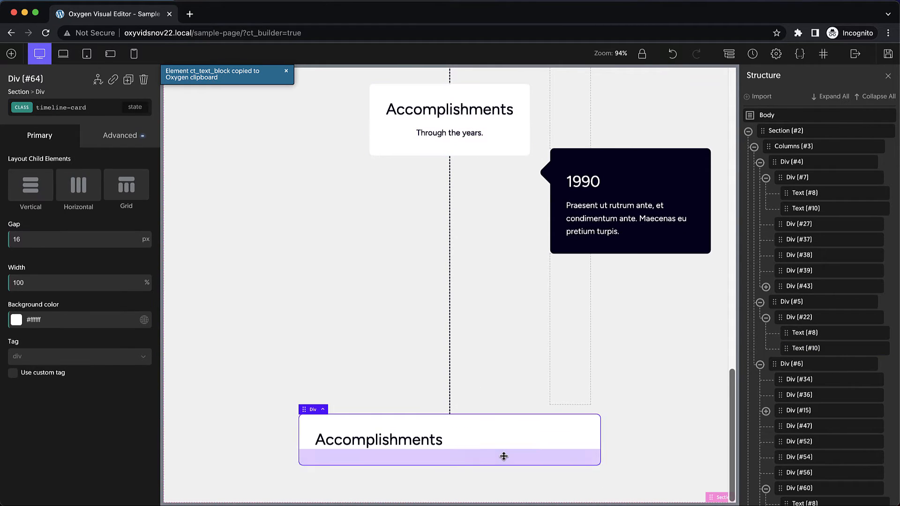
key(ctrl+v)
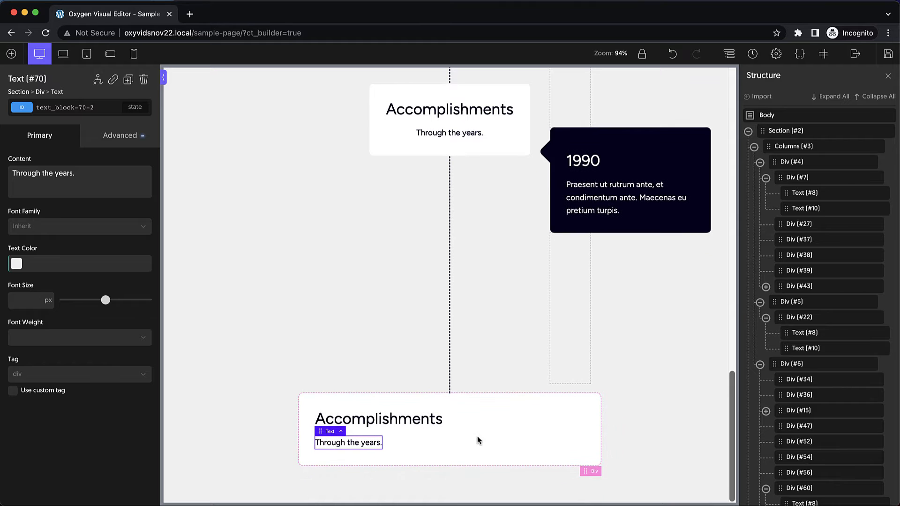
- Replace the closing card's description with the placeholder paragraph starting "Praesent ut rutrum ante" and align it left
triple_click(369, 445)
text(lip)
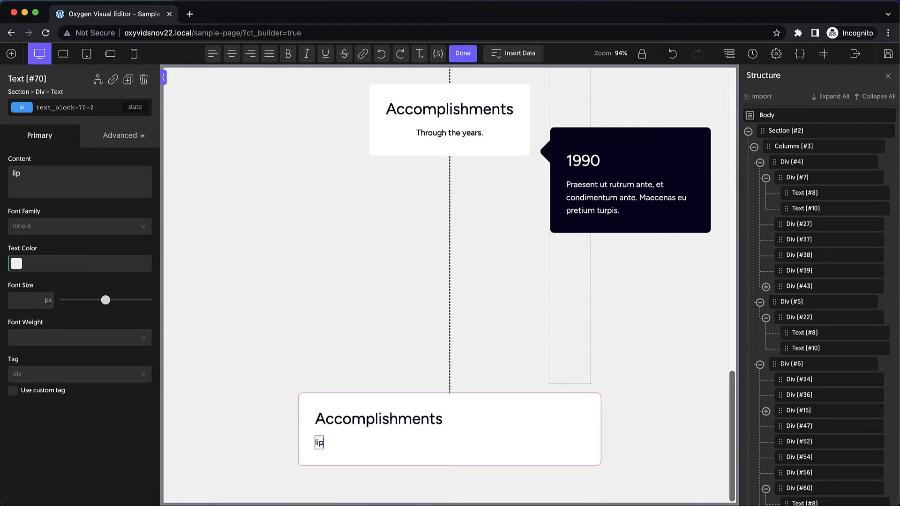
text(sum1)
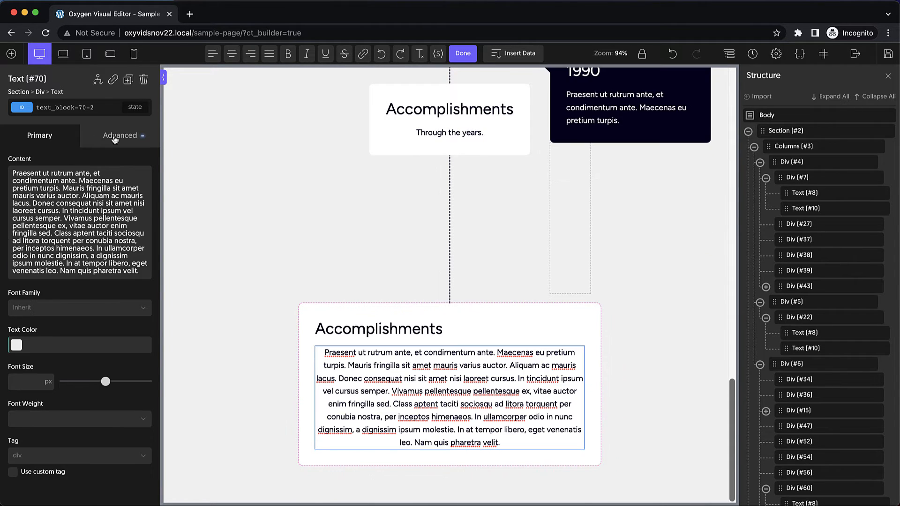
click(120, 135)
click(92, 258)
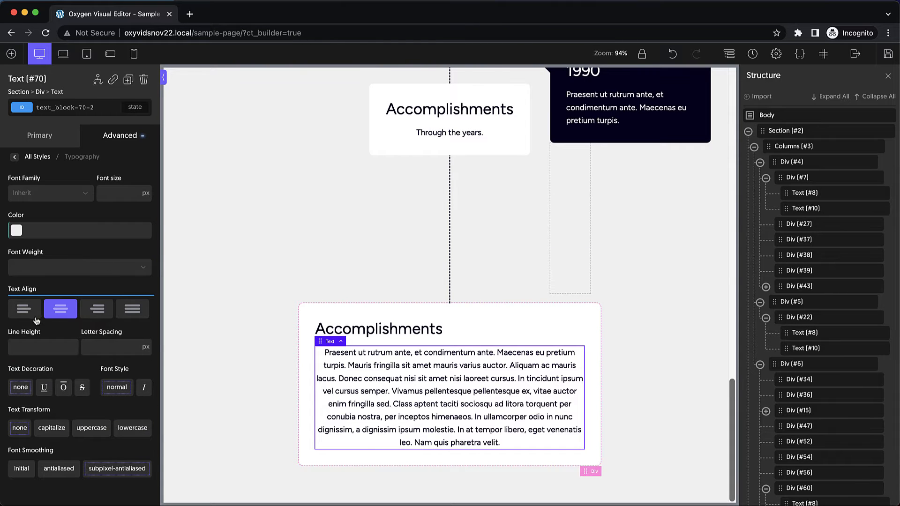
click(52, 317)
click(499, 325)
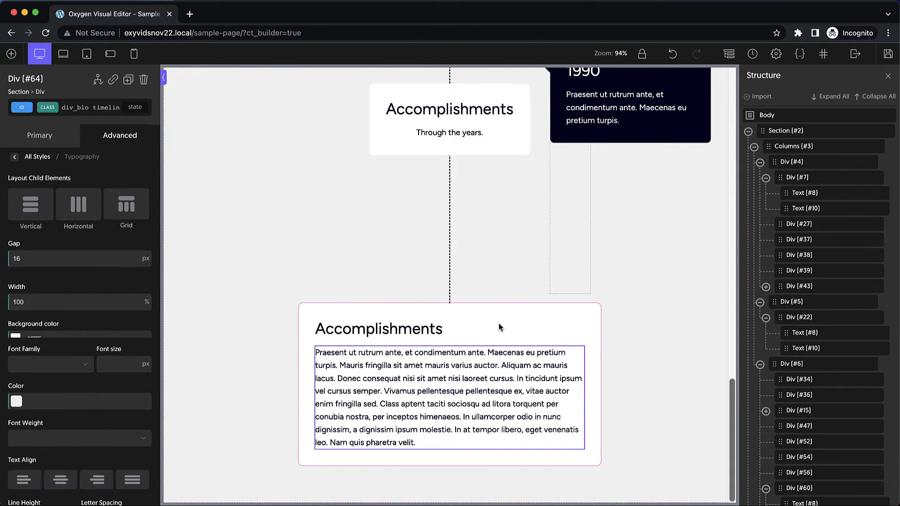
click(615, 461)
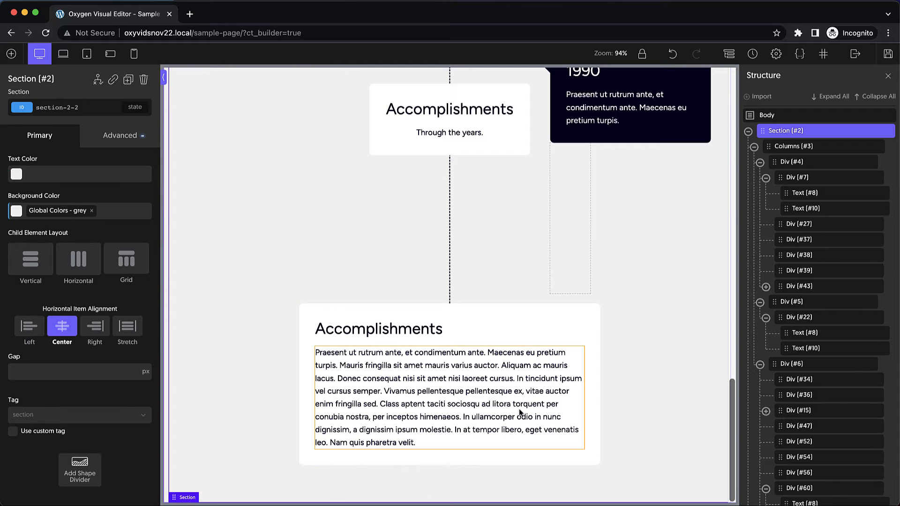
click(516, 321)
scroll(525, 367, up, 6)
scroll(525, 369, down, 6)
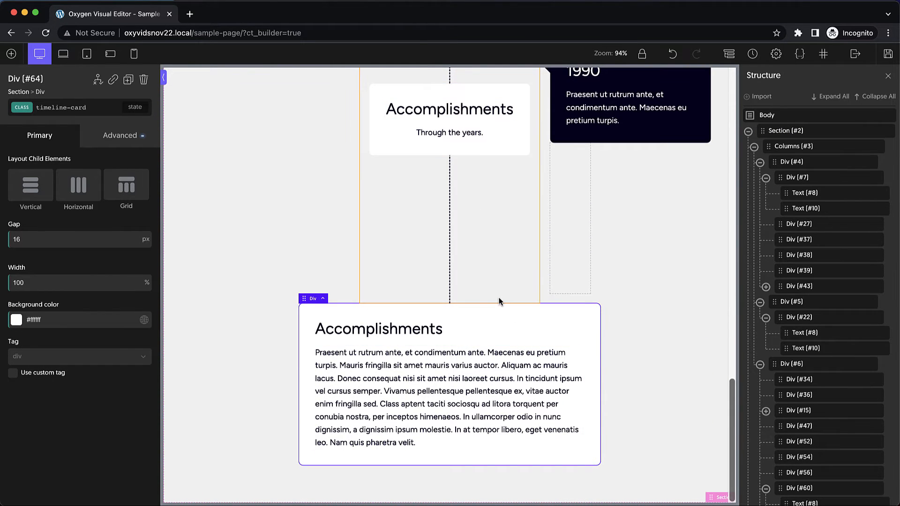
- Add a new section below the timeline section and check how the sticky Accomplishments card approaches the closing card
click(234, 432)
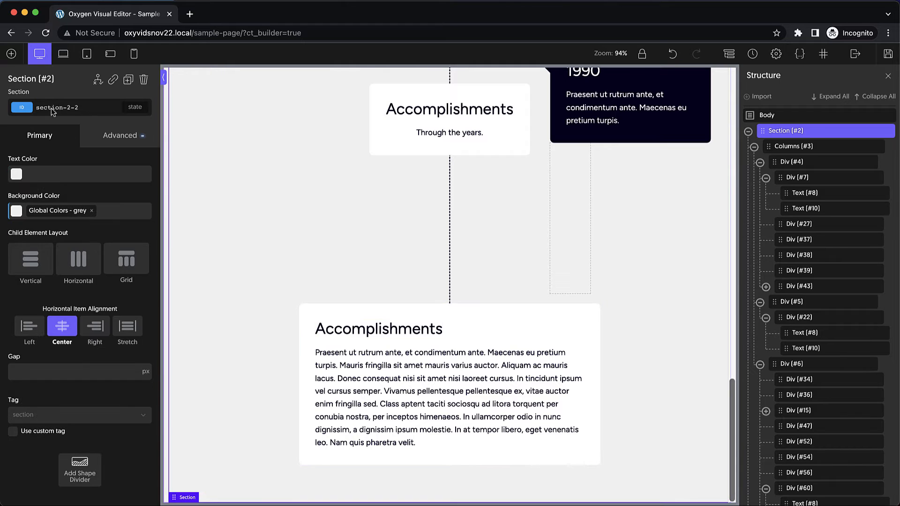
click(11, 54)
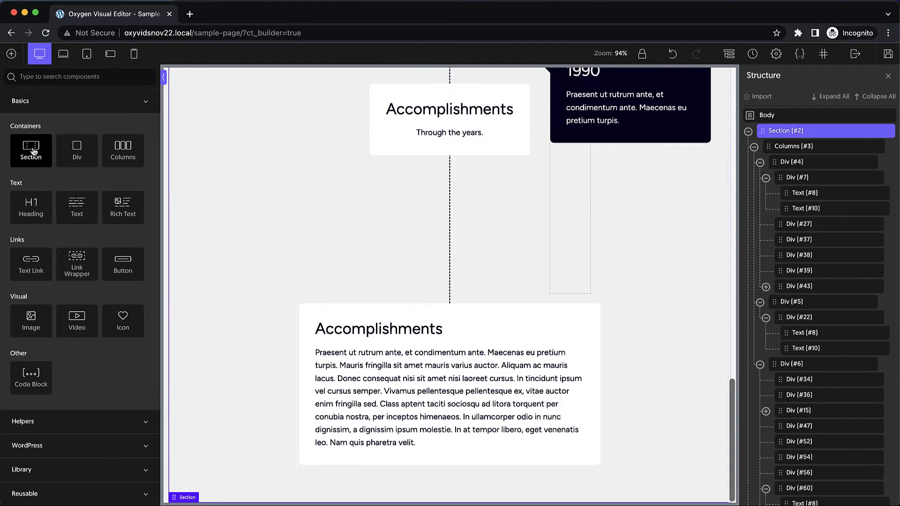
click(31, 151)
drag(308, 334, 375, 303)
scroll(374, 319, up, 2)
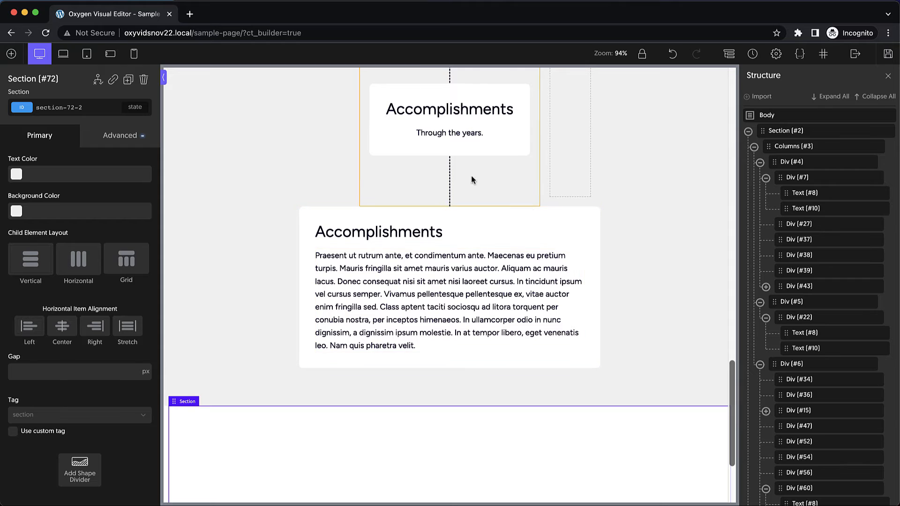
scroll(276, 218, down, 3)
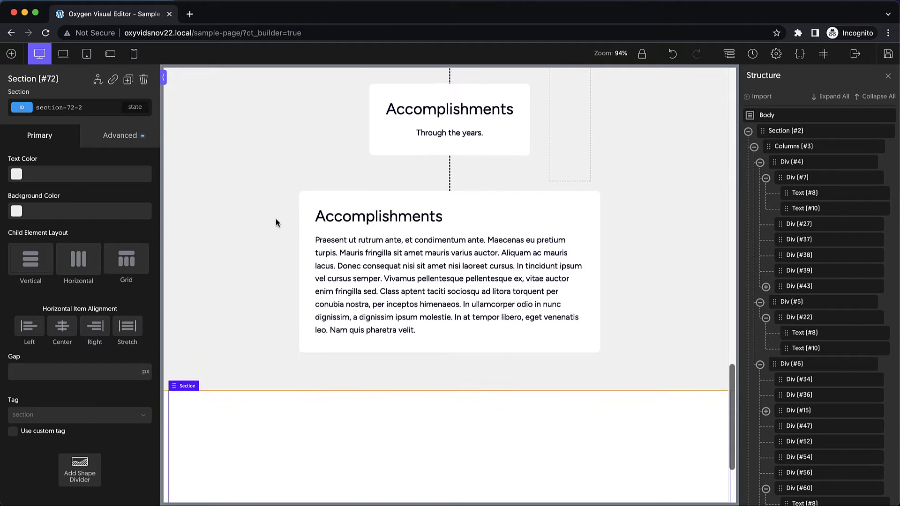
- Stretch the new section taller and set its background color to the global grey
drag(319, 311, 329, 505)
drag(340, 324, 353, 505)
scroll(362, 363, up, 5)
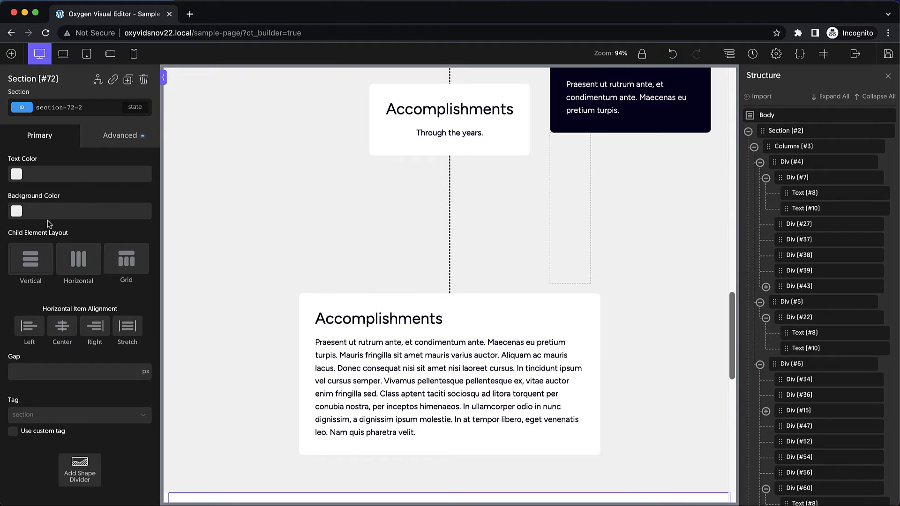
click(16, 211)
click(21, 346)
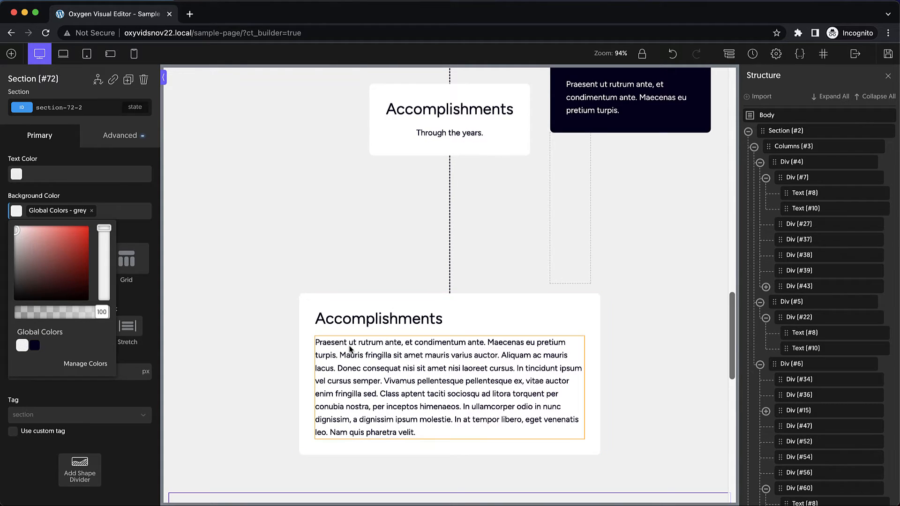
- Switch the closing card to its ID selector and open its advanced styling options
click(495, 302)
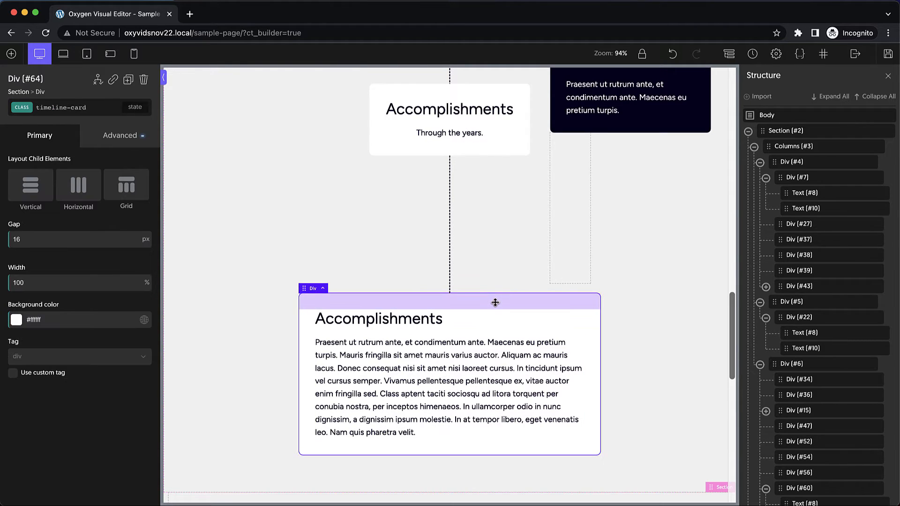
click(65, 108)
click(48, 161)
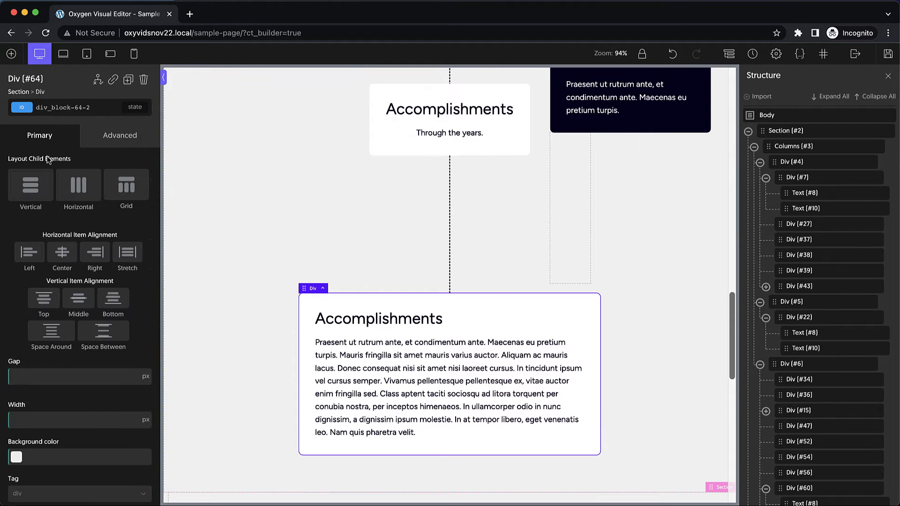
click(115, 137)
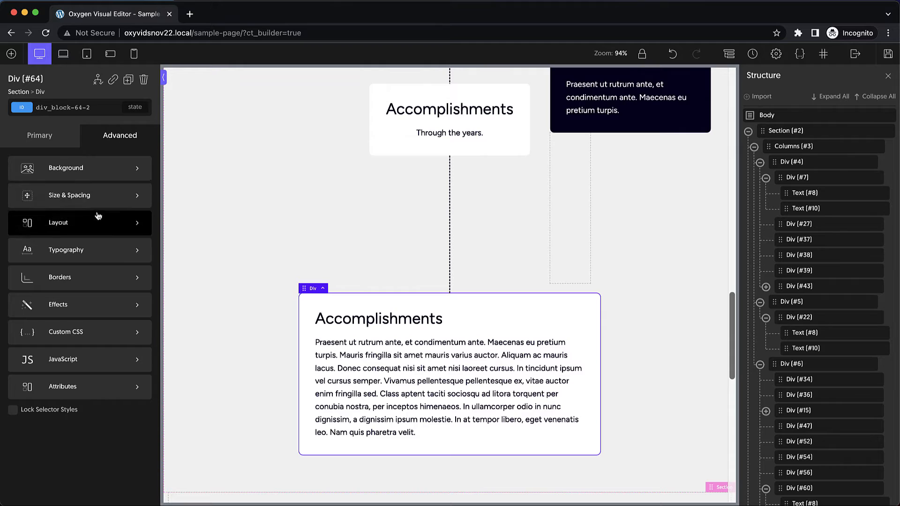
- Set the lower Accomplishments card's top margin to -200 px, after trying -150 px
click(98, 196)
click(109, 197)
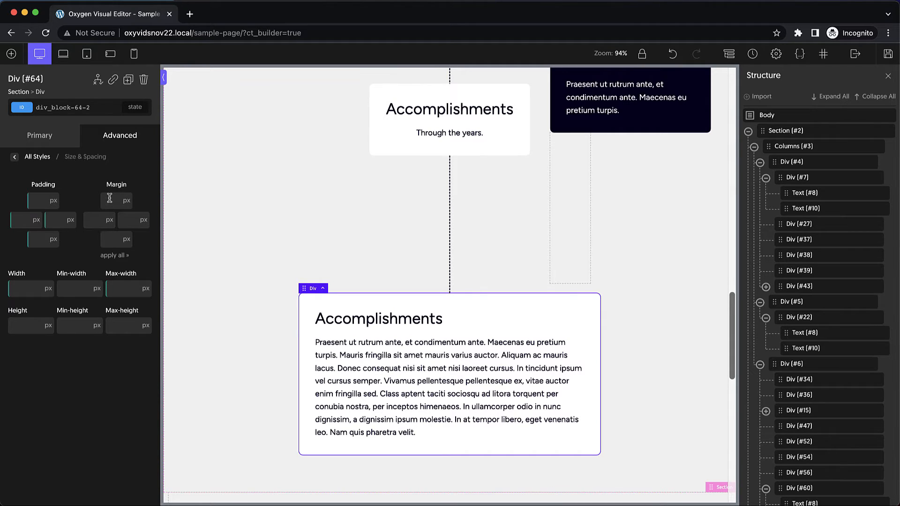
text(-150)
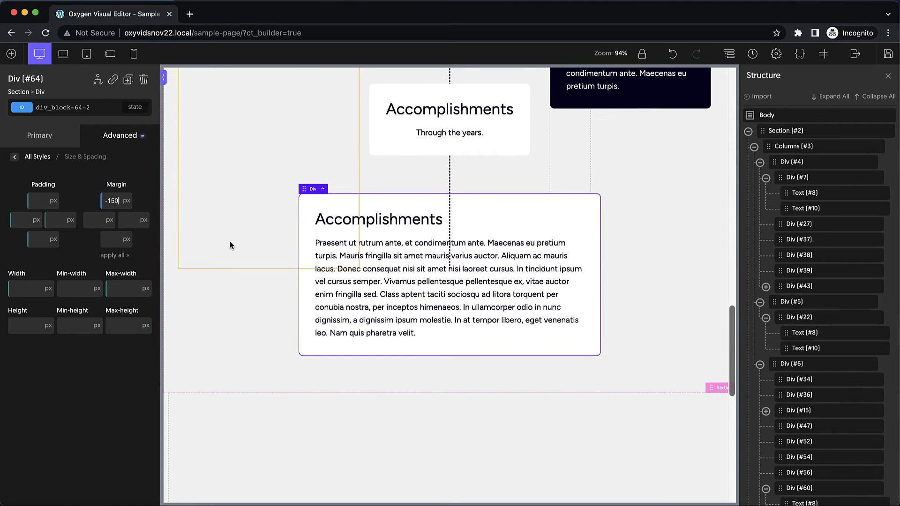
text(-20)
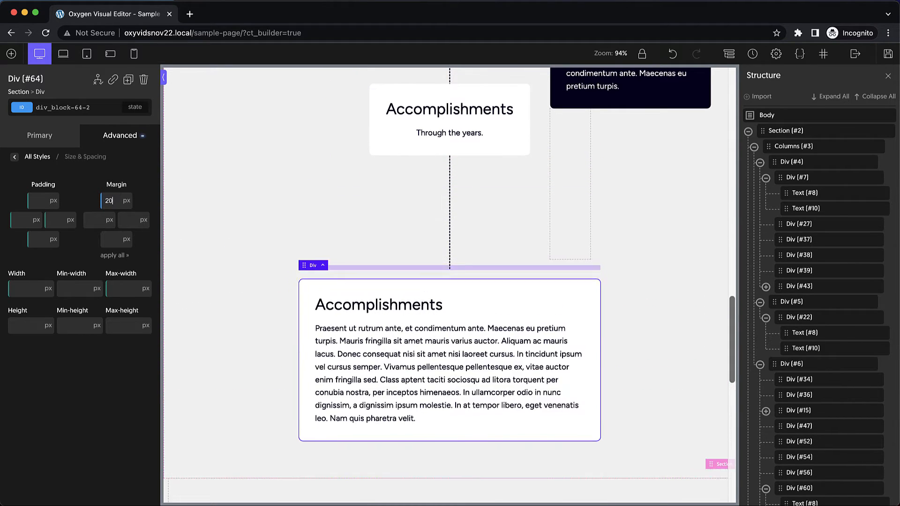
text(0)
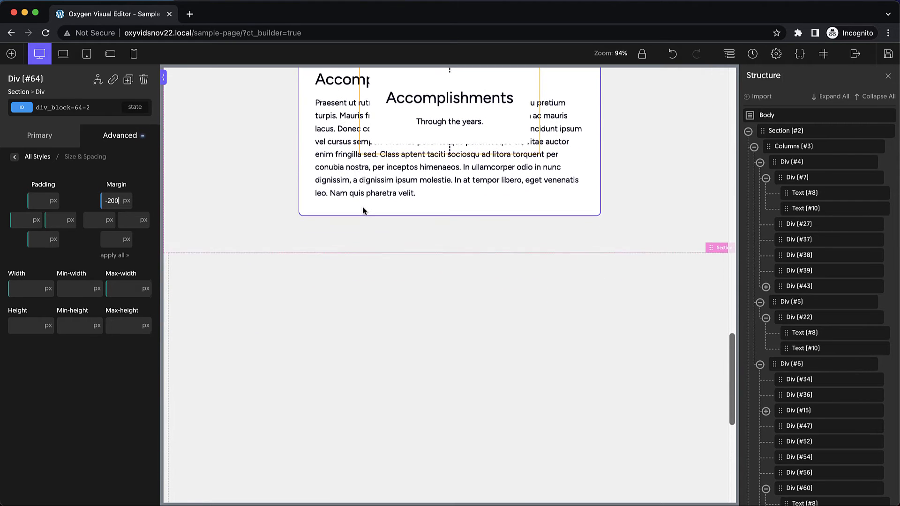
scroll(365, 211, down, 2)
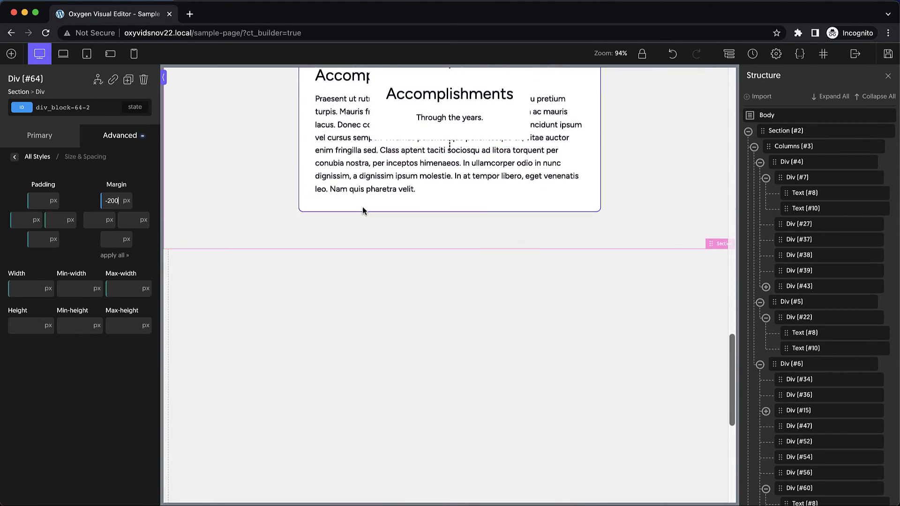
scroll(364, 211, up, 3)
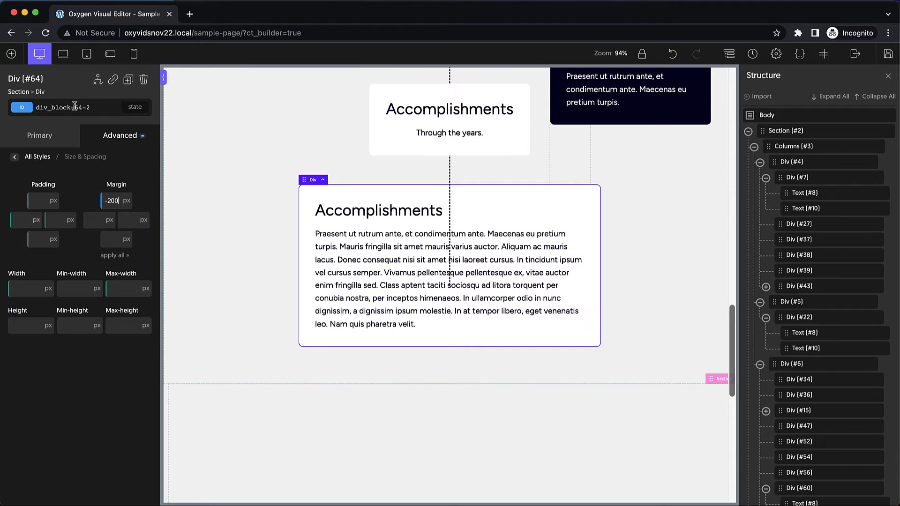
- Set the z-index of the lower Accomplishments card to 20 in its layout styles
click(96, 148)
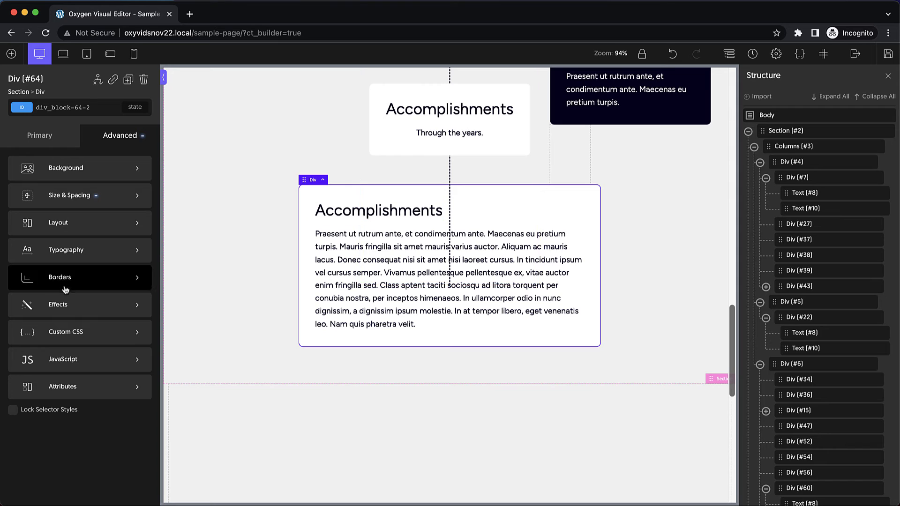
click(93, 220)
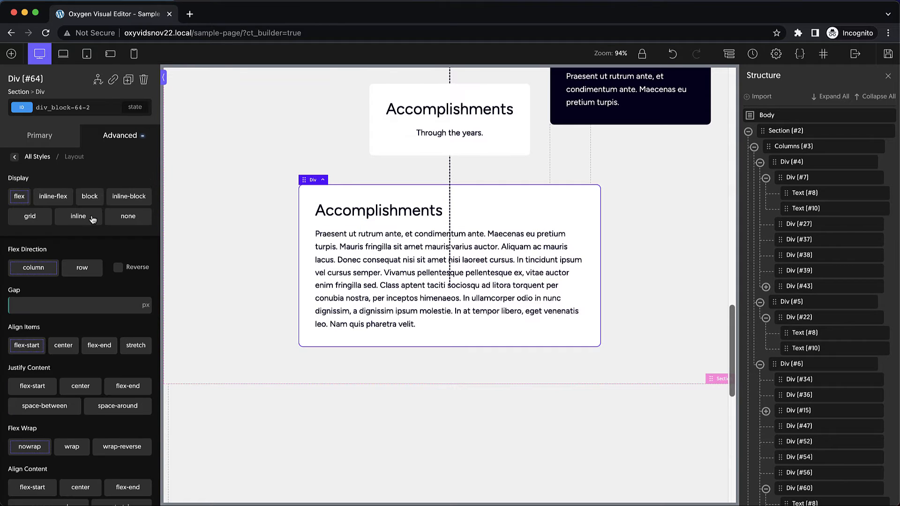
scroll(93, 220, down, 10)
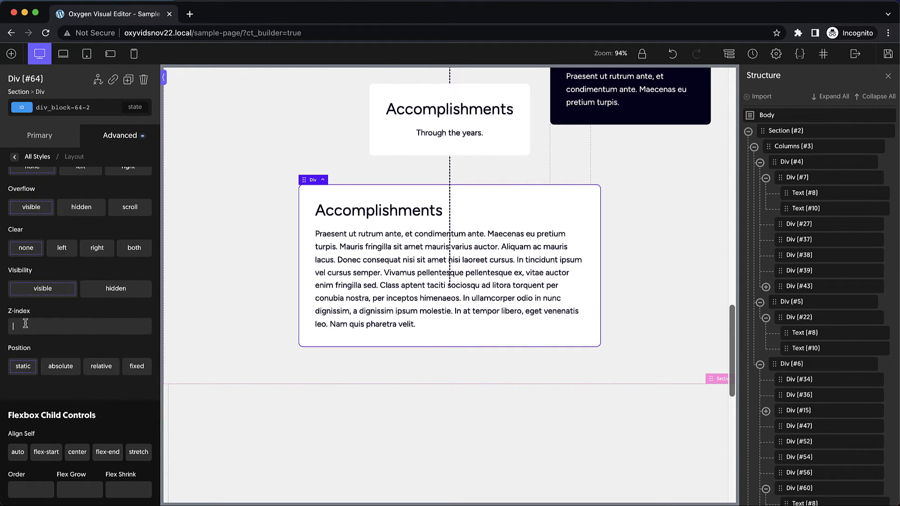
text(20)
- Examine how the lower Accomplishments card overlaps the sticky Accomplishments heading and dotted line while the page scrolls
scroll(249, 312, down, 3)
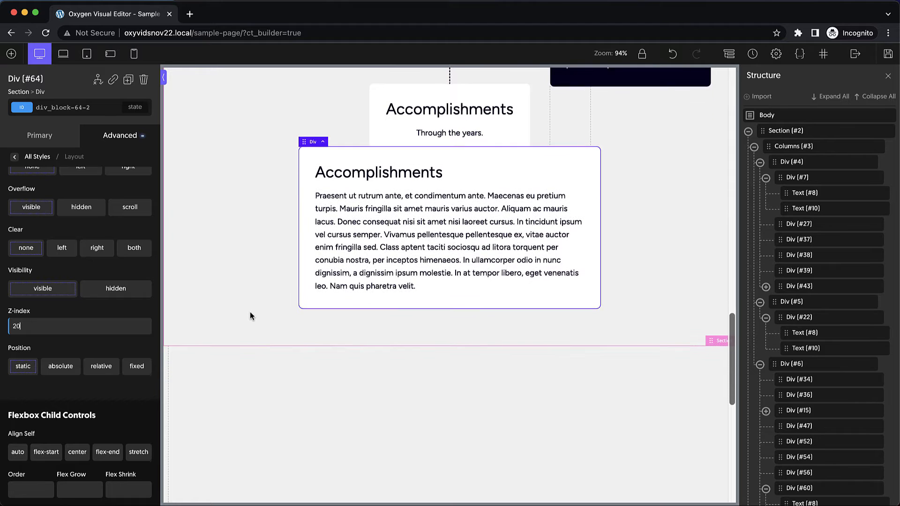
scroll(249, 312, up, 2)
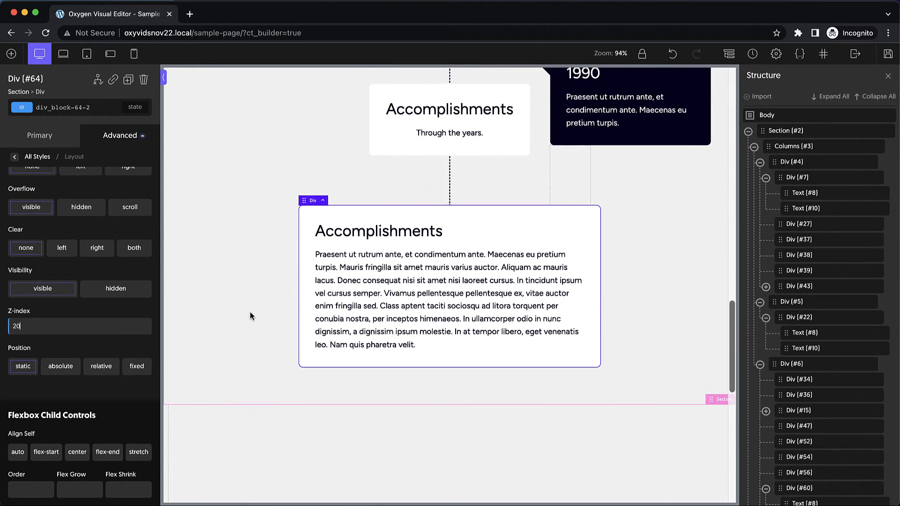
scroll(250, 311, down, 3)
scroll(249, 311, down, 2)
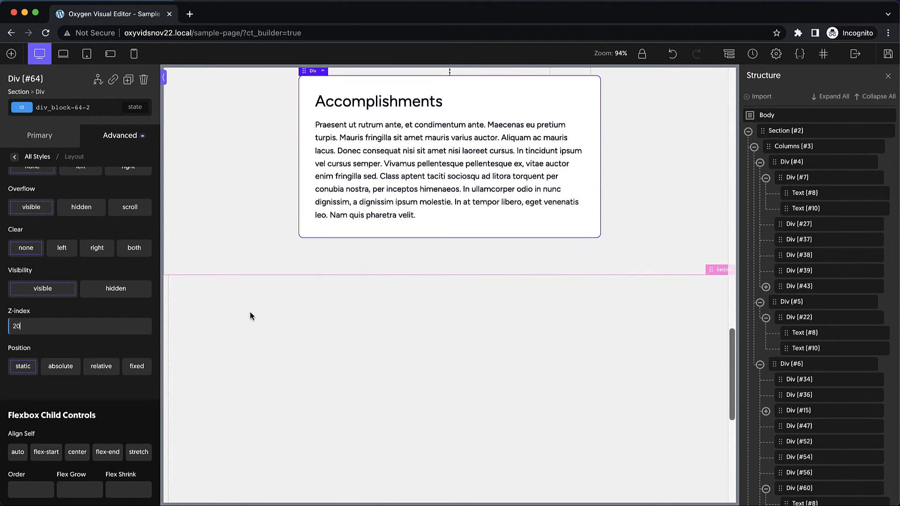
scroll(249, 312, up, 2)
scroll(250, 311, down, 2)
scroll(250, 315, up, 5)
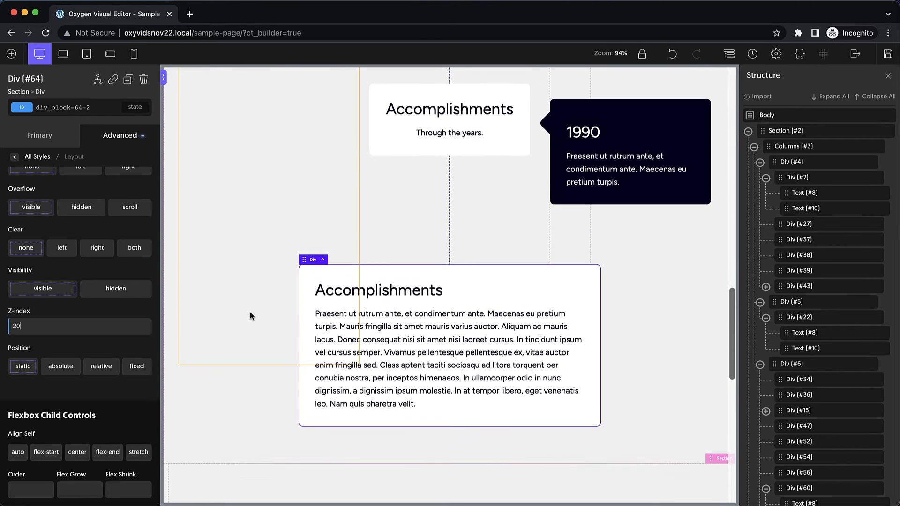
scroll(250, 316, down, 3)
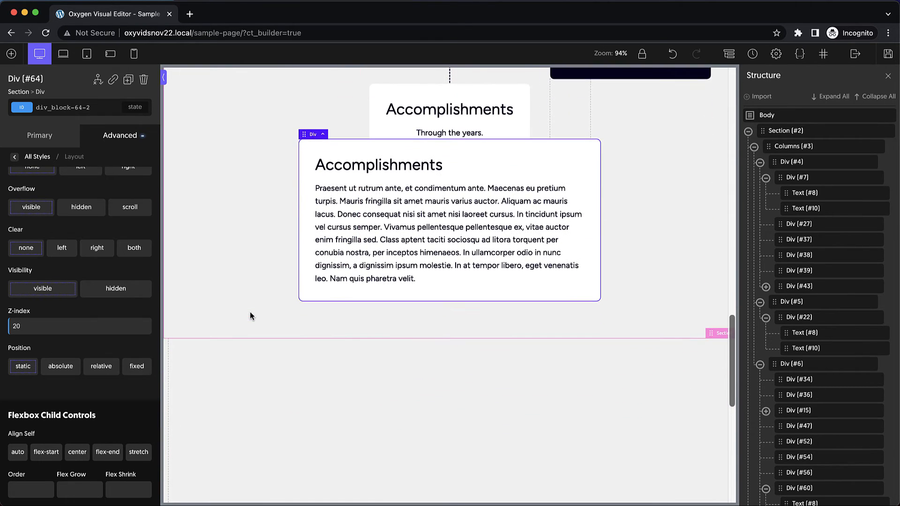
scroll(250, 311, down, 2)
scroll(250, 312, up, 3)
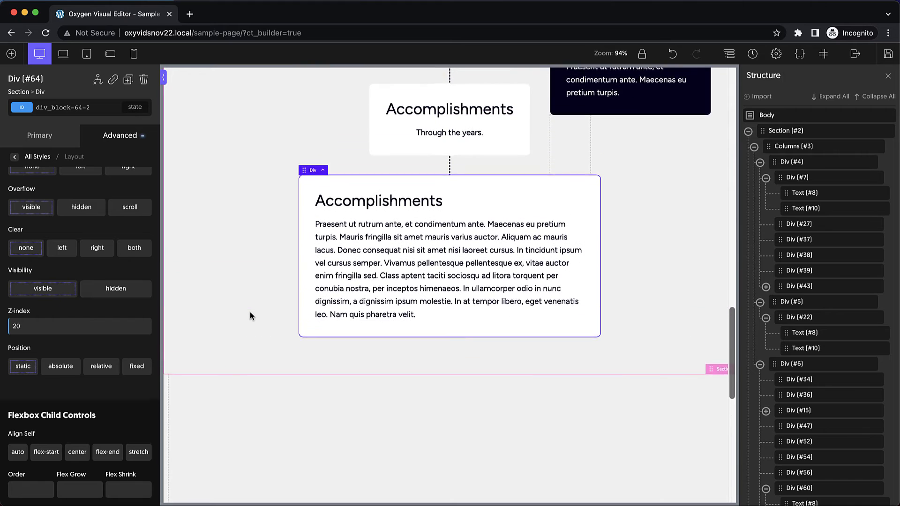
scroll(252, 310, down, 2)
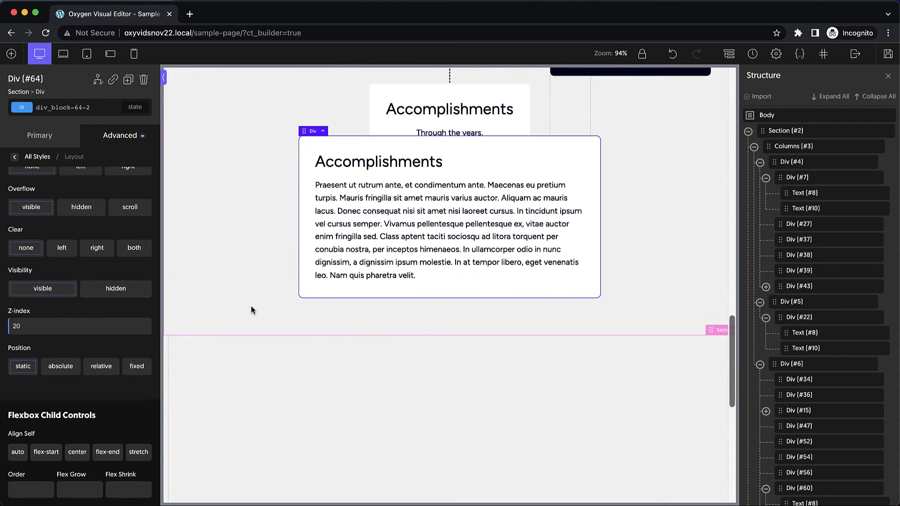
scroll(251, 309, up, 3)
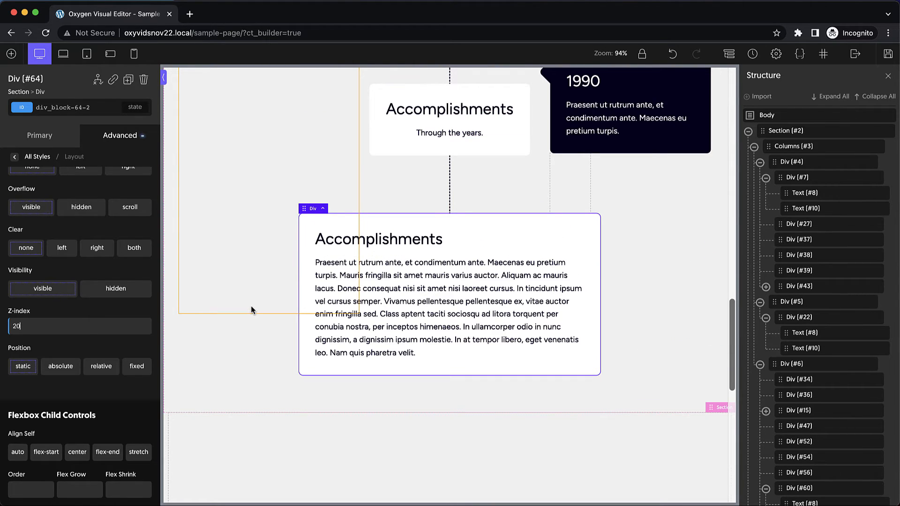
- Give the lower Accomplishments card a box shadow colour of #000000
click(108, 136)
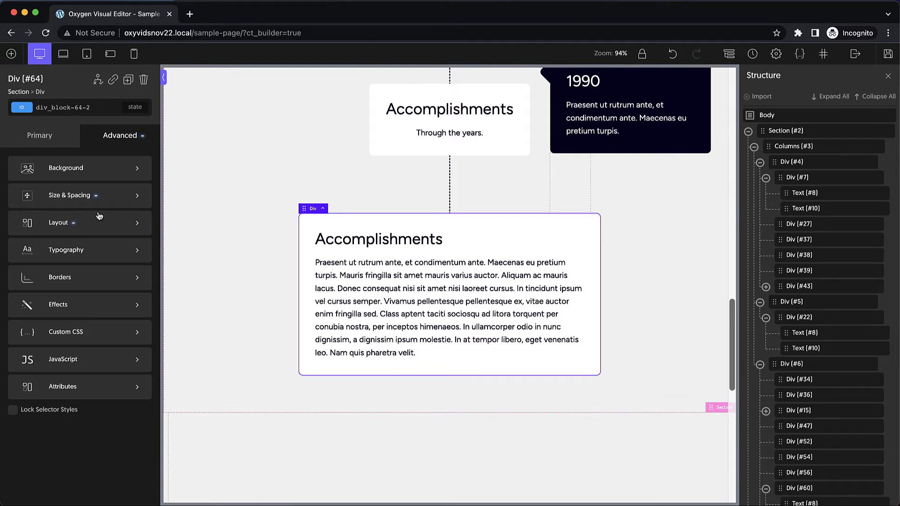
click(77, 303)
click(81, 268)
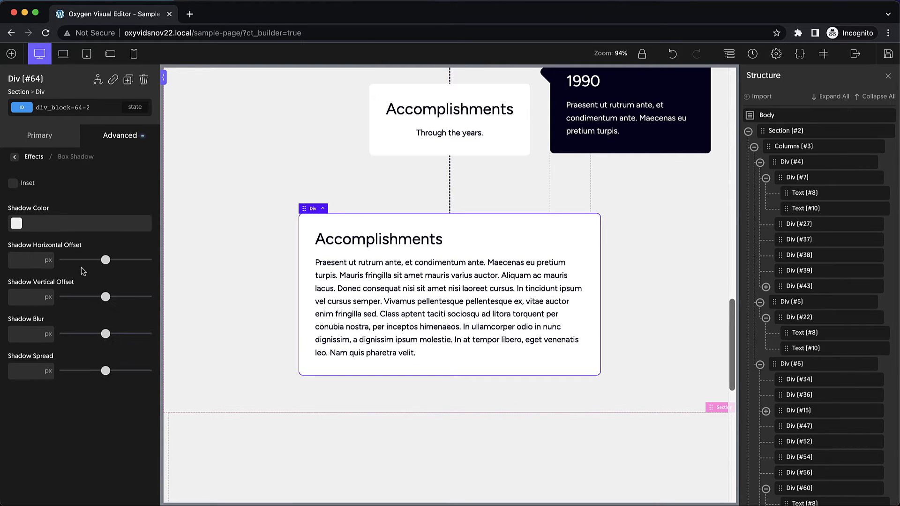
click(16, 224)
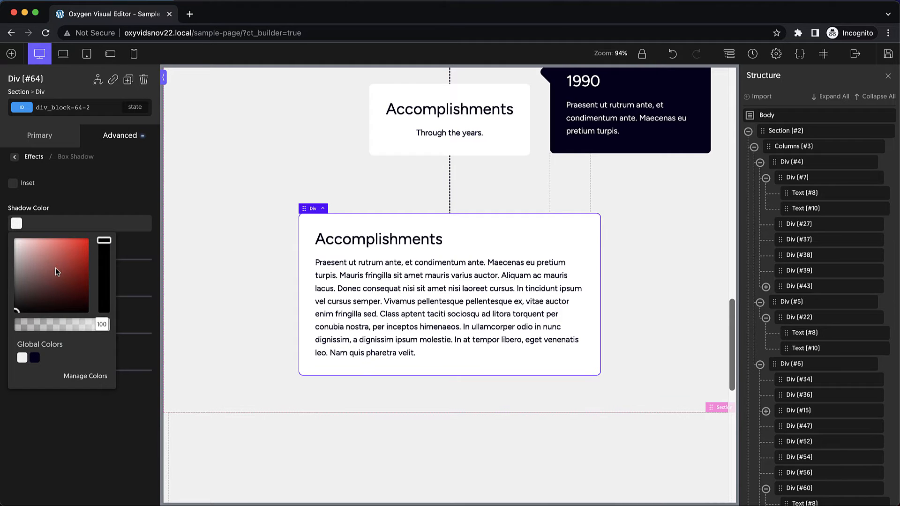
drag(55, 269, 6, 314)
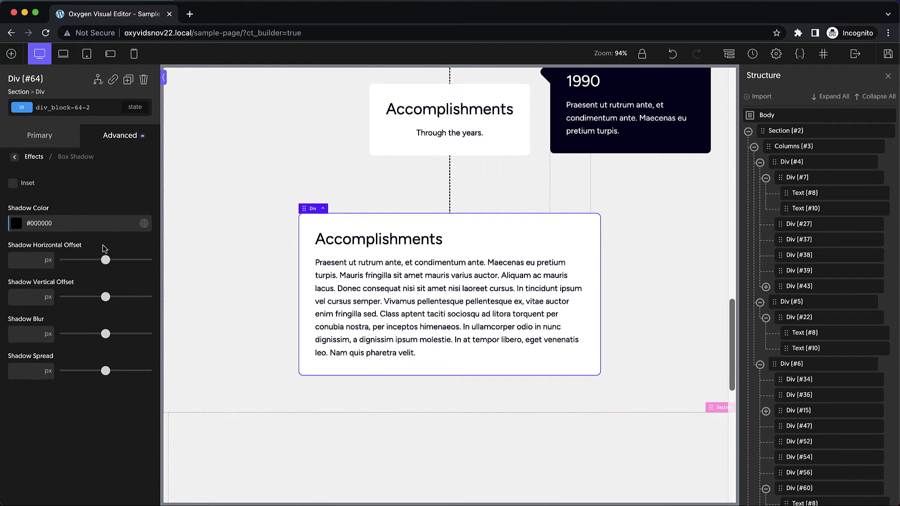
- Set the box shadow's horizontal offset to 0 px, vertical offset to -64 px and blur to 54 px
drag(105, 260, 59, 265)
drag(106, 297, 52, 300)
double_click(25, 300)
text(-64)
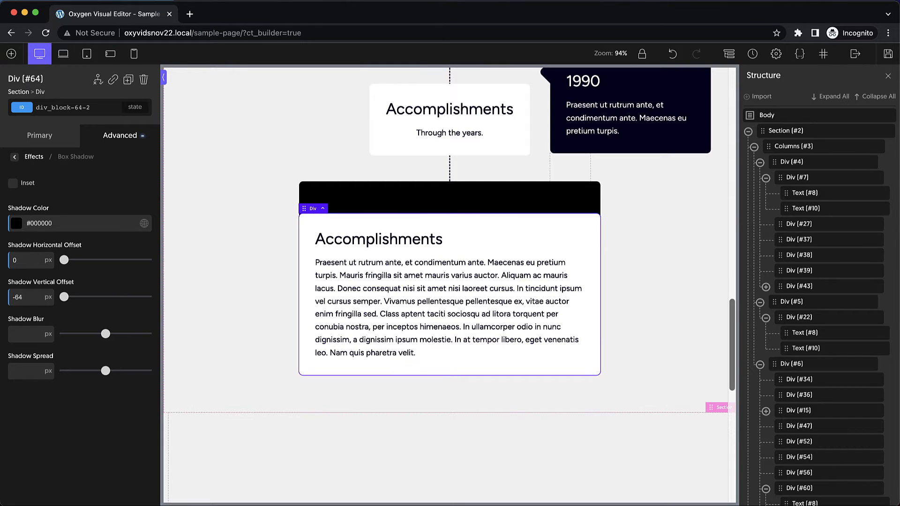
mouse_move(113, 334)
mouse_down()
mouse_move(84, 334)
mouse_move(109, 334)
mouse_up()
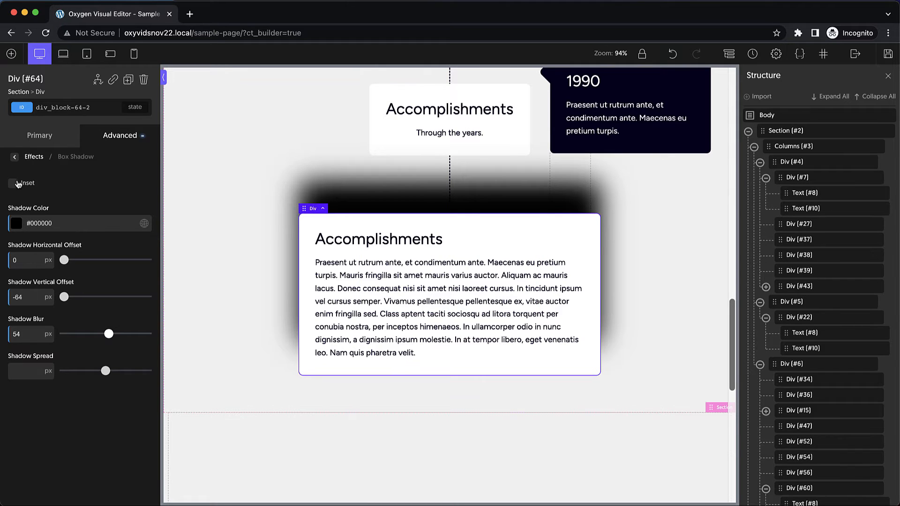
- Change the box shadow colour to the global grey, check the fade while scrolling, and save the page
click(17, 226)
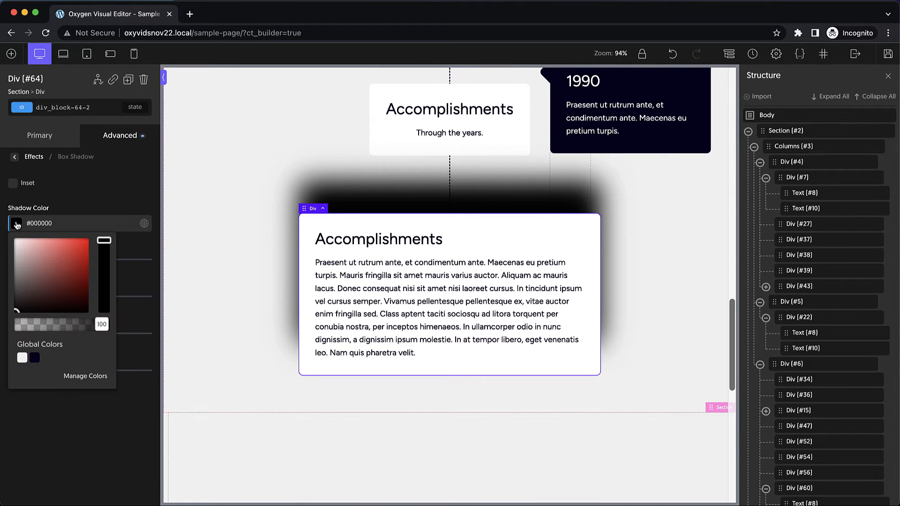
click(21, 358)
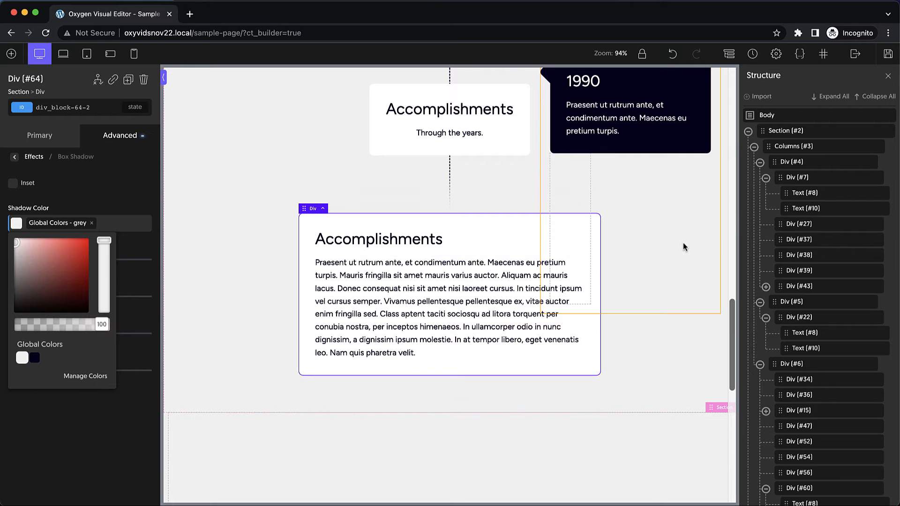
scroll(678, 244, down, 5)
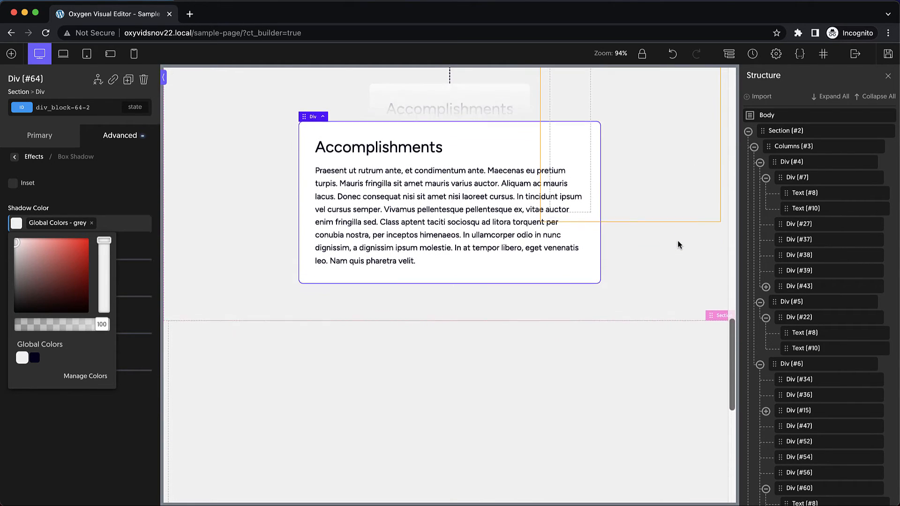
scroll(679, 244, up, 3)
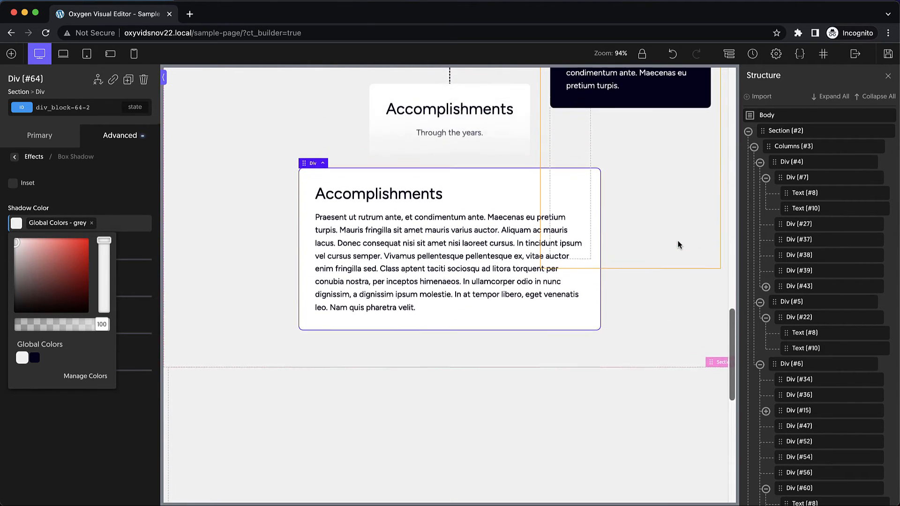
scroll(680, 245, up, 20)
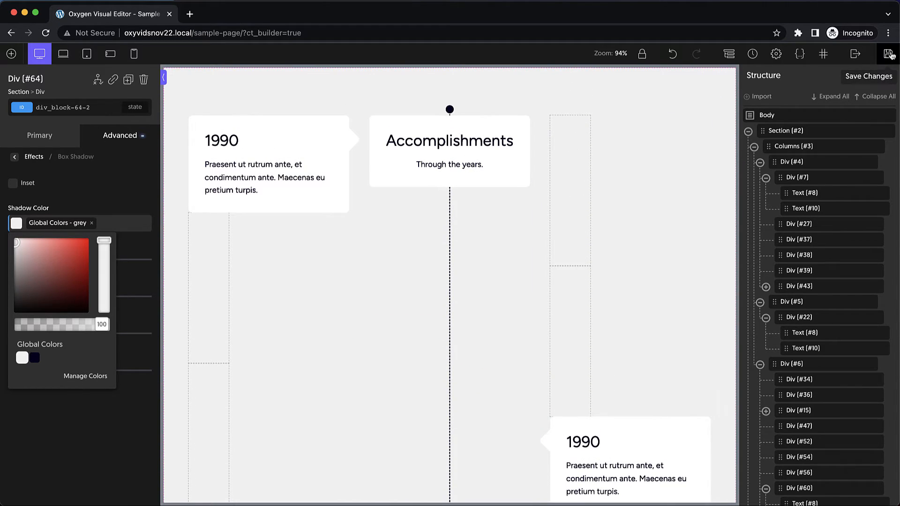
click(889, 55)
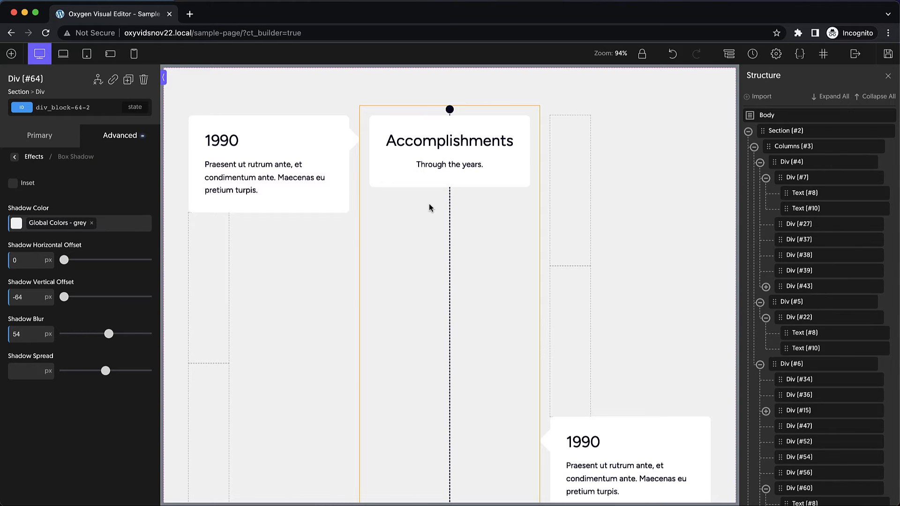
- Enable the scroll animation on the first 1990 entry's timeline-entry--left class with the Fade Right type
click(331, 209)
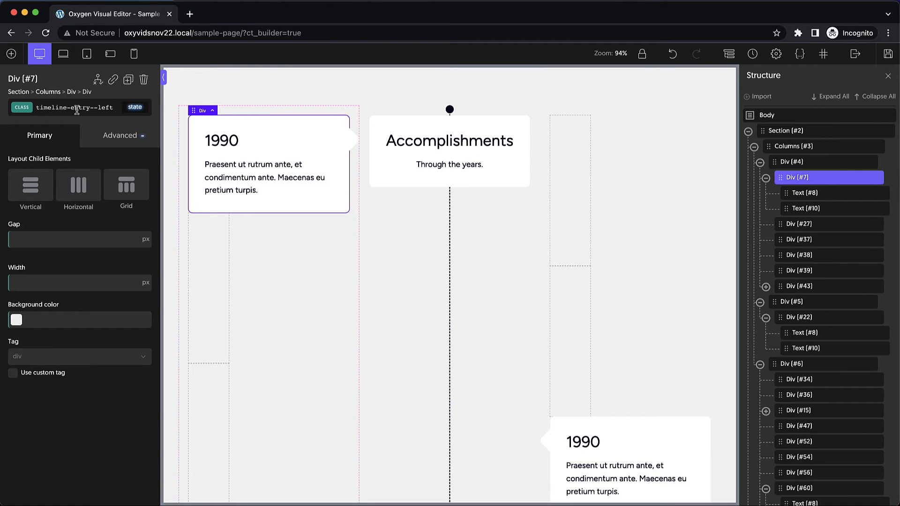
click(115, 139)
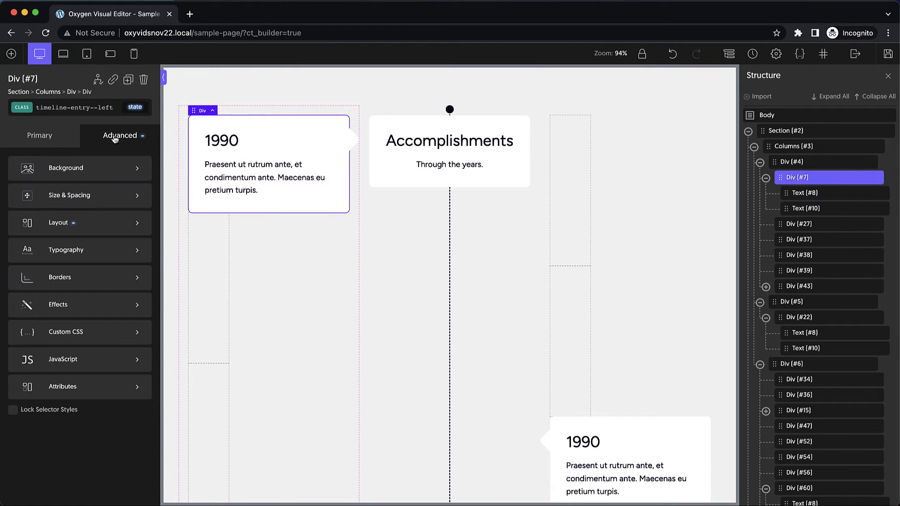
click(94, 307)
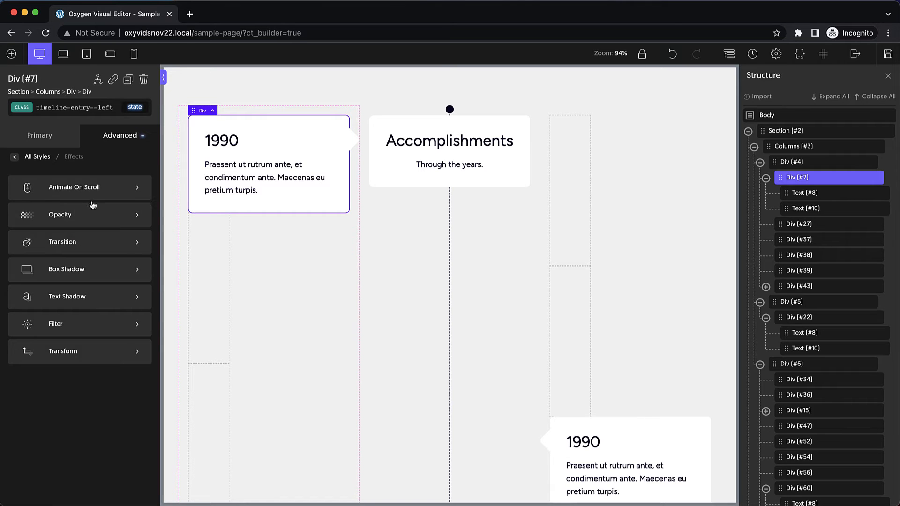
click(92, 192)
click(45, 186)
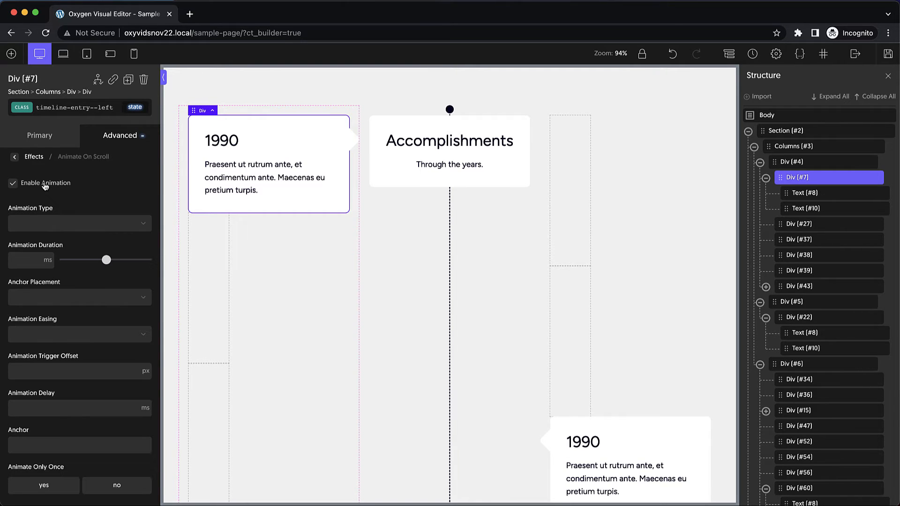
click(95, 225)
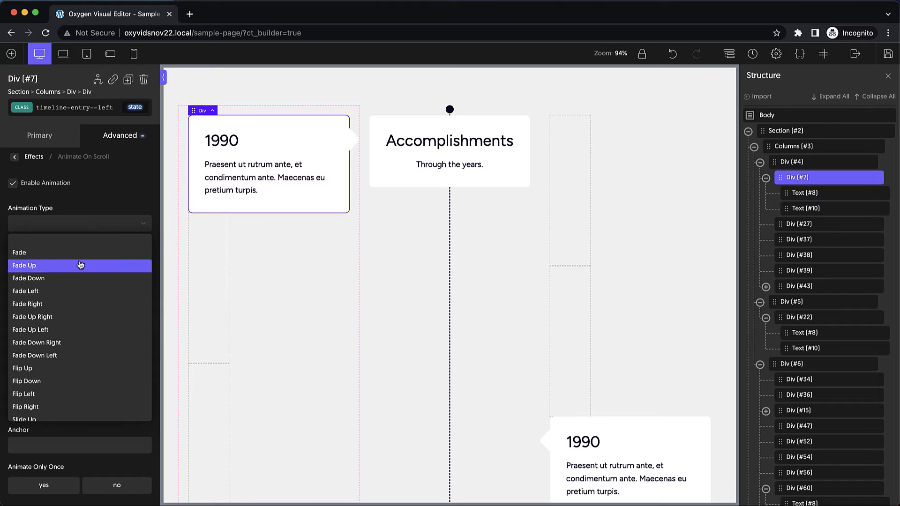
click(63, 304)
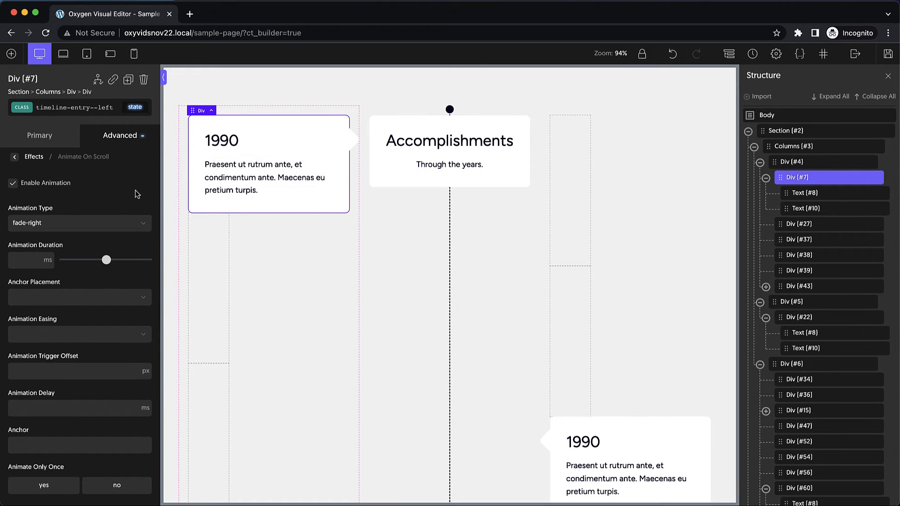
- Set the animation trigger offset of the timeline-entry--left class to 600 px
scroll(131, 193, down, 1)
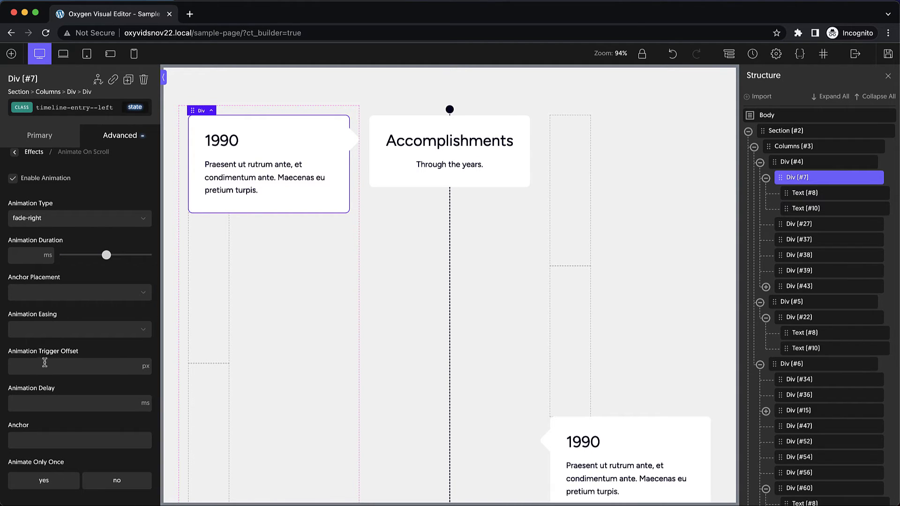
text(600)
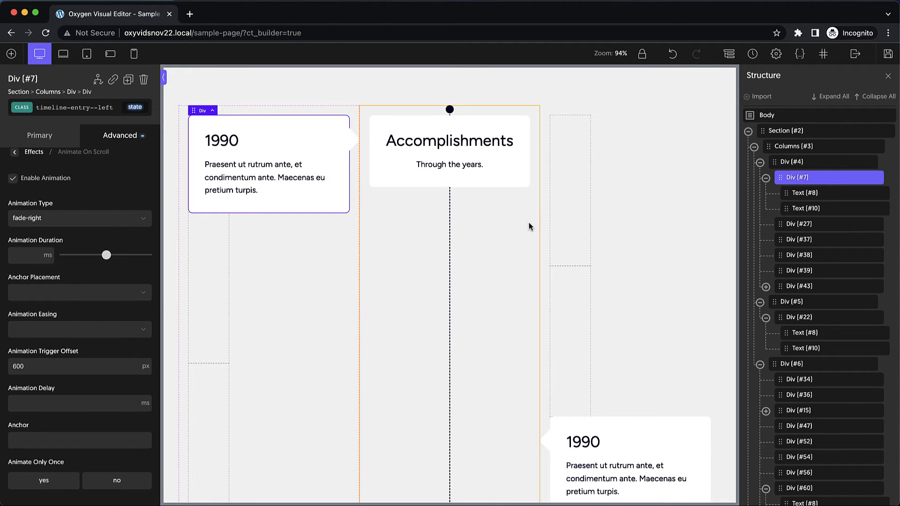
- Enable the scroll animation on the right column's white 1990 entry, class timeline-entry--right, with the Fade Left type
scroll(514, 219, down, 2)
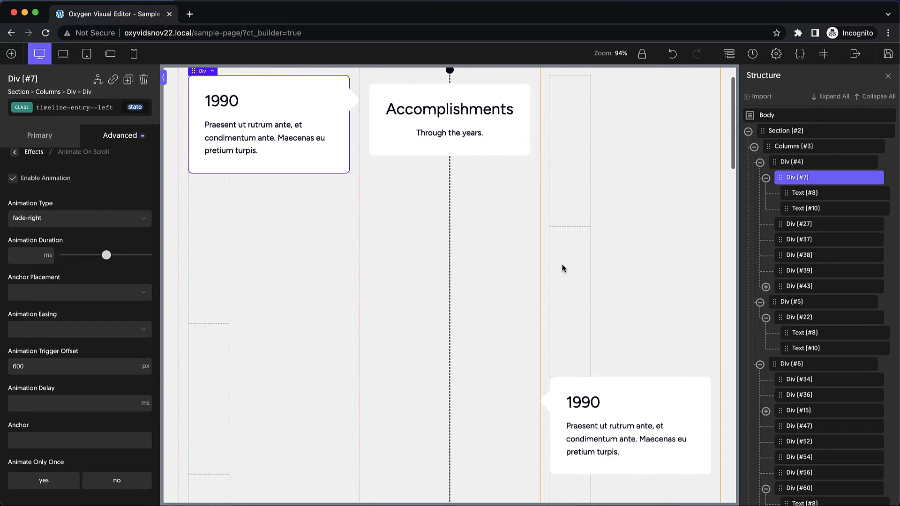
click(656, 397)
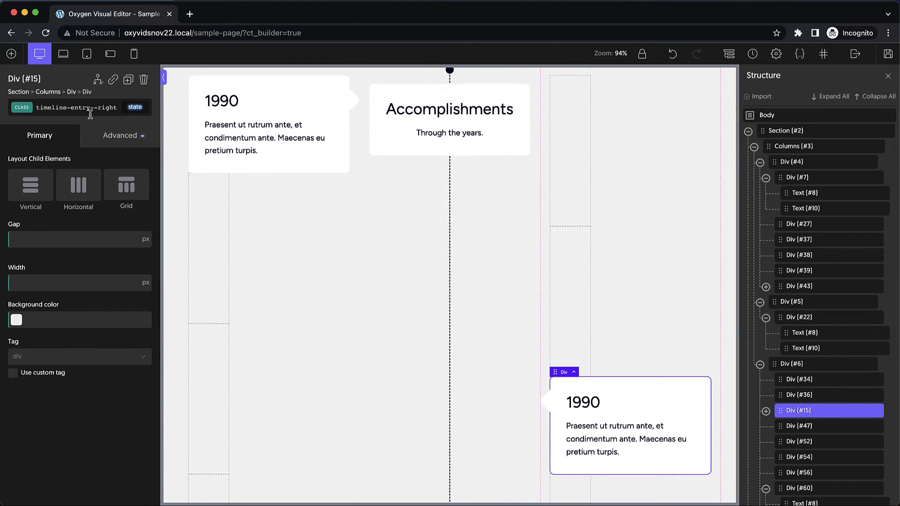
click(103, 136)
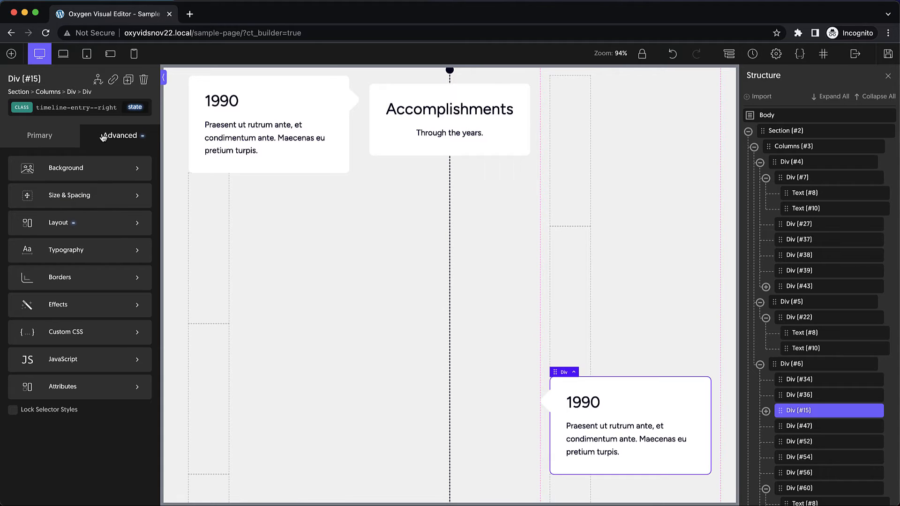
click(91, 305)
click(97, 191)
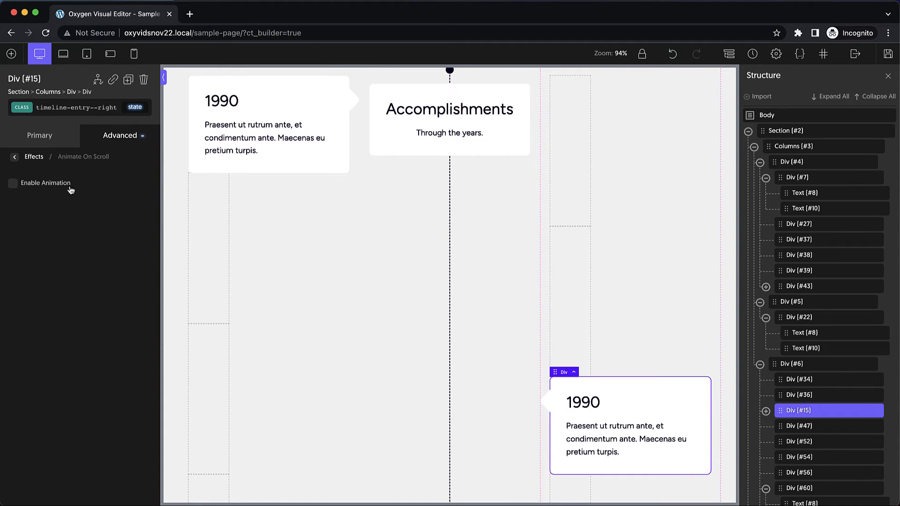
click(15, 185)
click(75, 225)
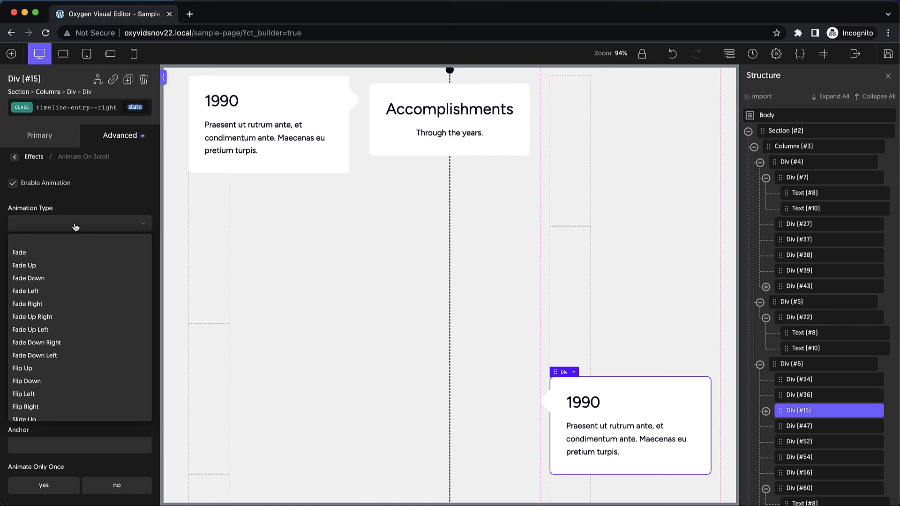
click(51, 293)
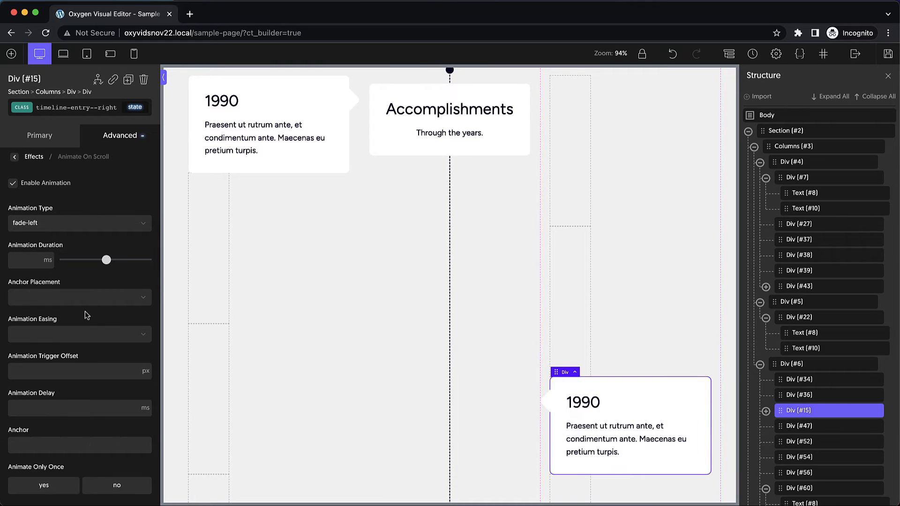
- Set the animation trigger offset of the timeline-entry--right class to 600 px and save the page
scroll(86, 315, down, 1)
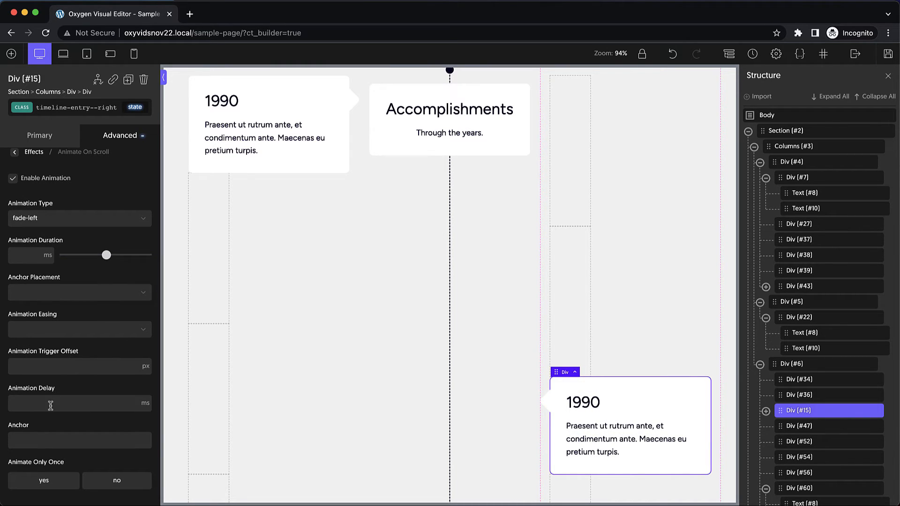
click(63, 373)
text(600)
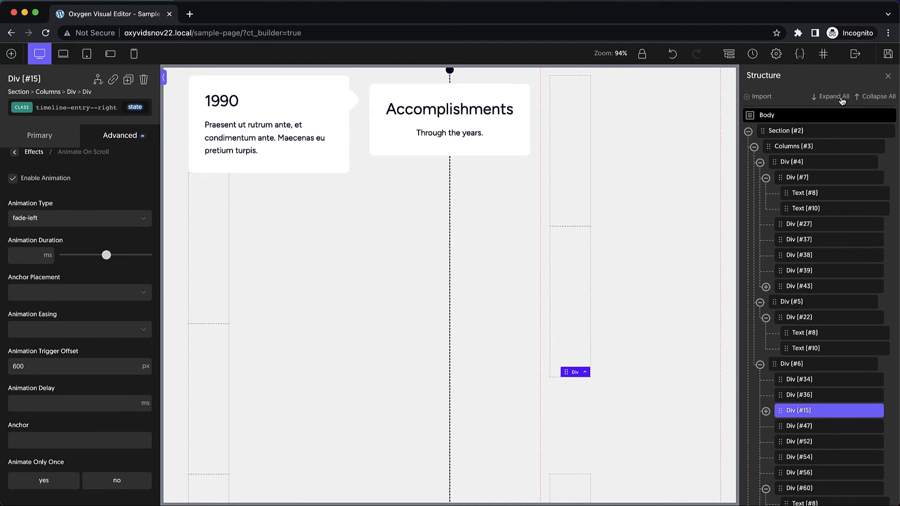
click(888, 54)
- Open the page's frontend in a new browser tab and check the entry animations along the whole timeline
mouse_move(856, 58)
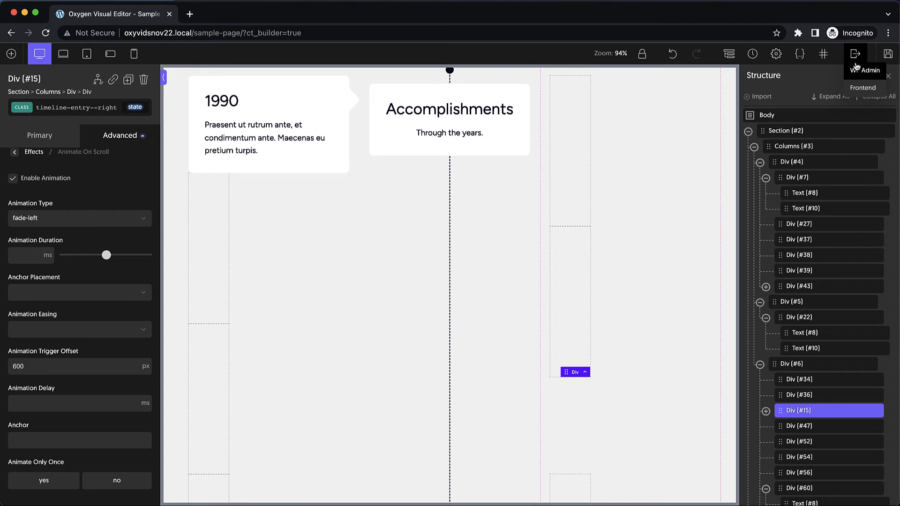
right_click(859, 87)
click(831, 91)
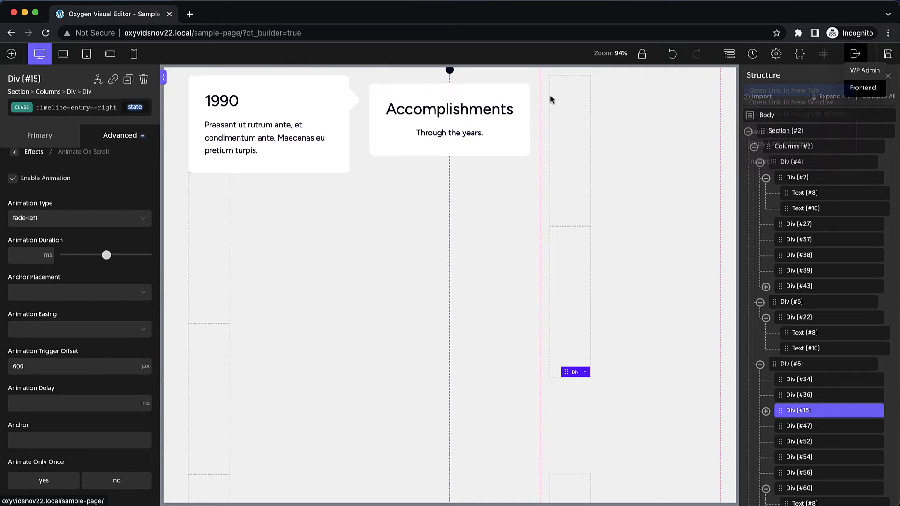
click(266, 16)
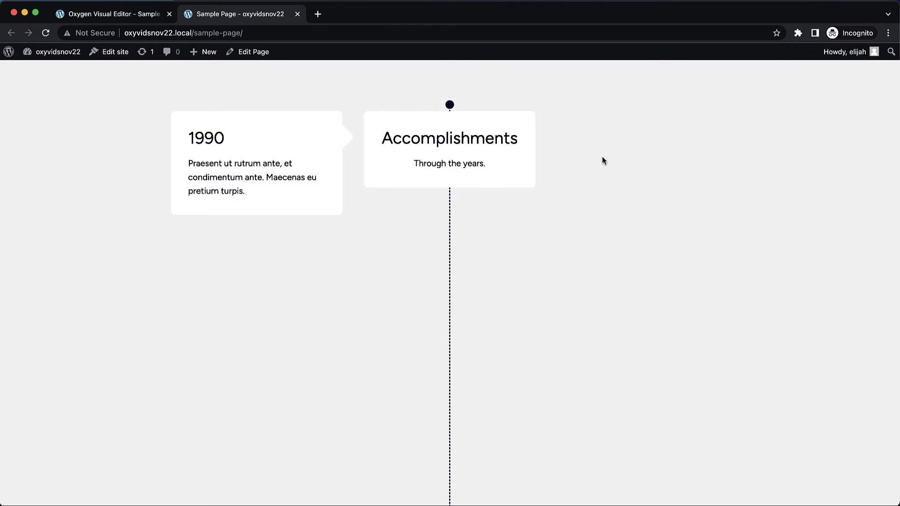
scroll(587, 139, down, 3)
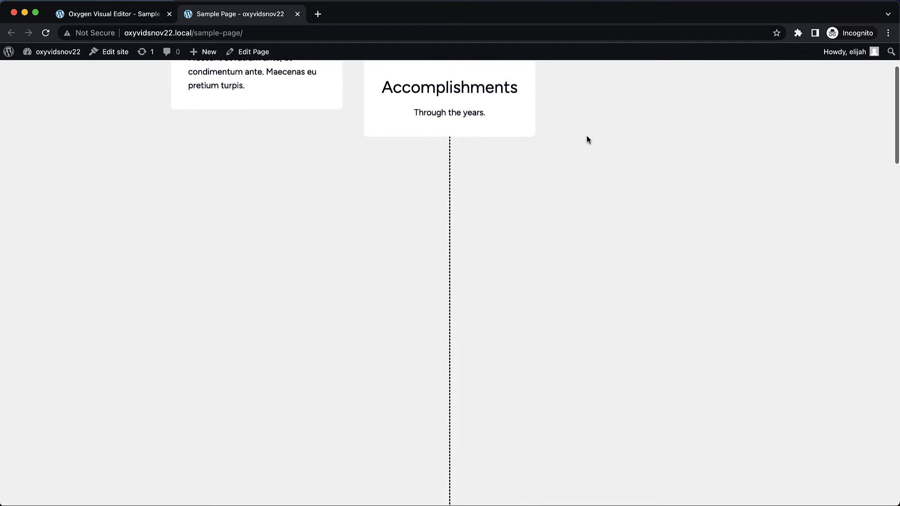
scroll(587, 139, down, 2)
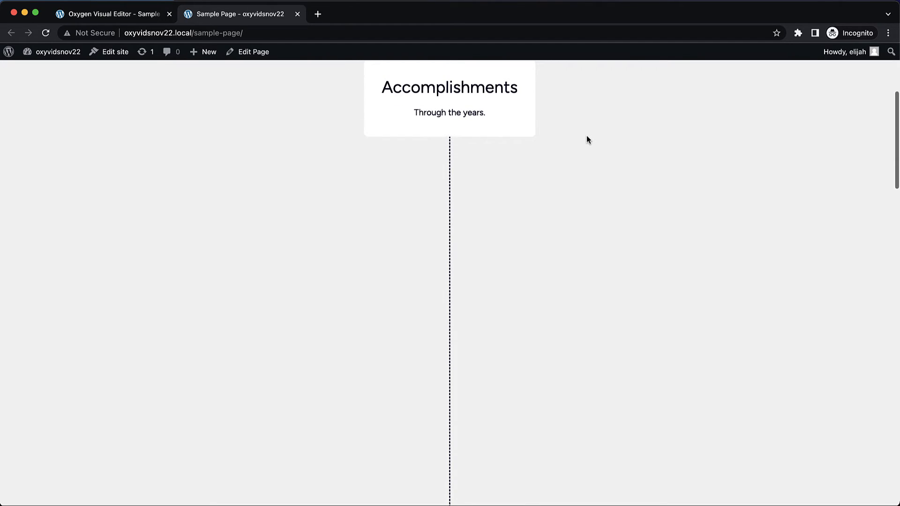
scroll(588, 140, down, 3)
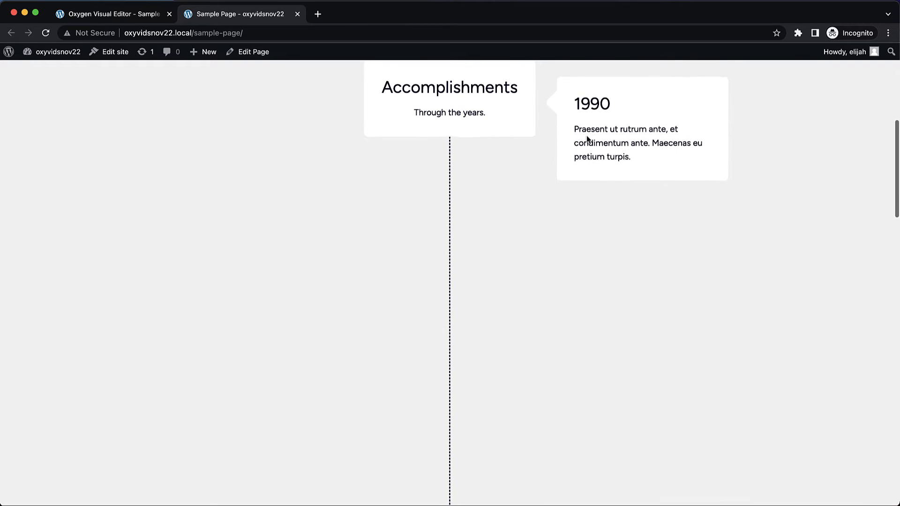
scroll(587, 136, down, 3)
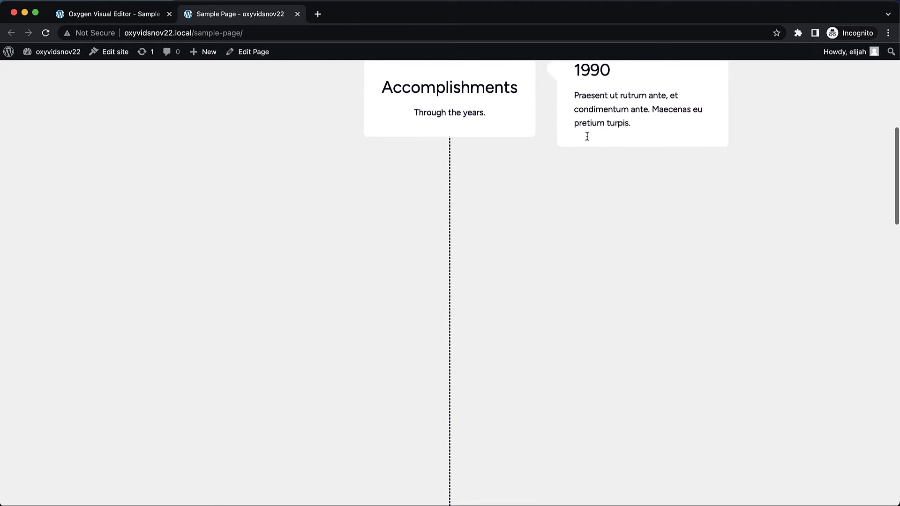
scroll(587, 140, down, 5)
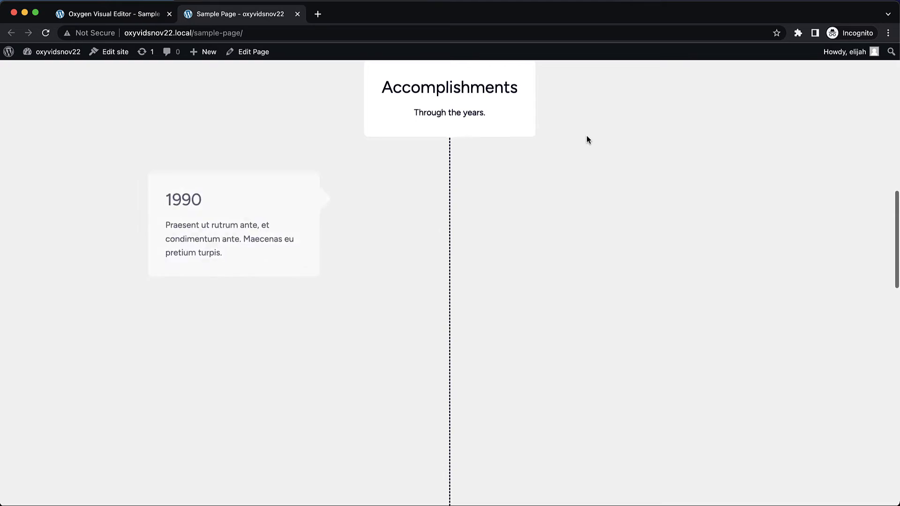
scroll(587, 140, down, 6)
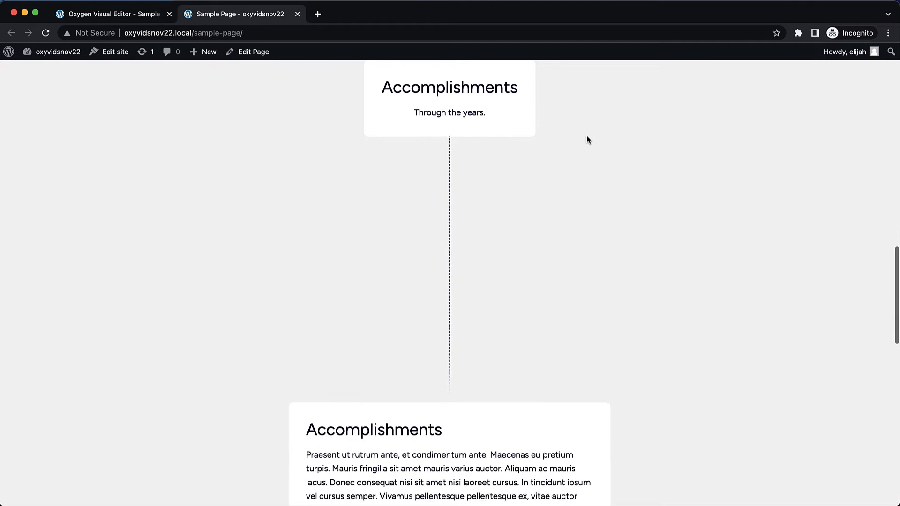
scroll(587, 136, up, 10)
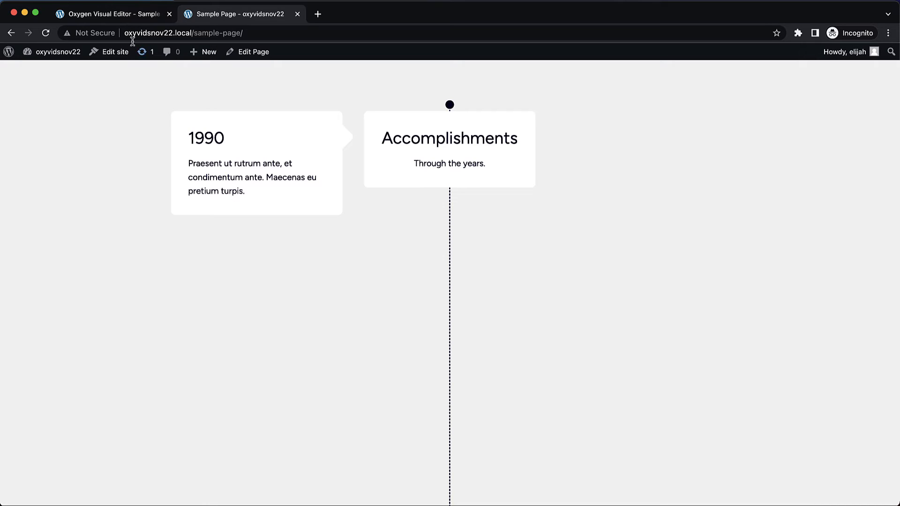
- Back in the Oxygen editor tab, duplicate the timeline-spacer below the left column's first 1990 entry and place the copy above that entry
click(131, 15)
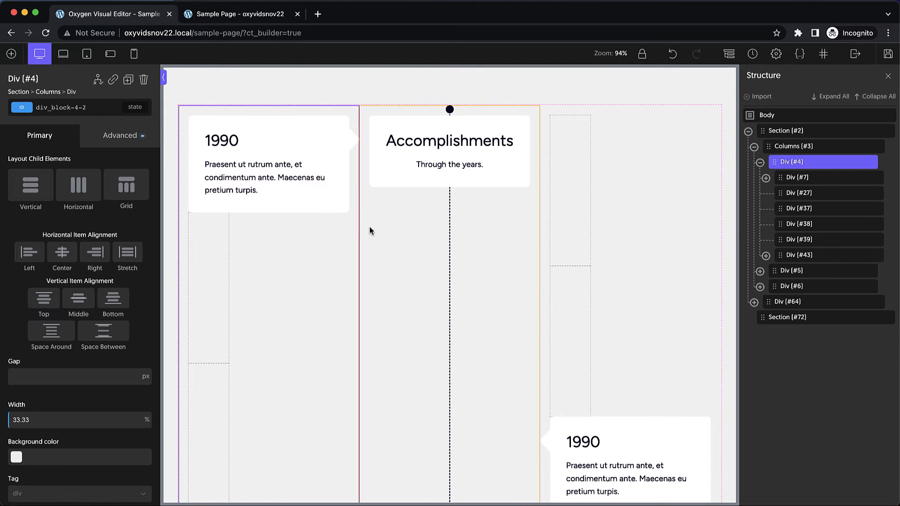
scroll(370, 231, down, 1)
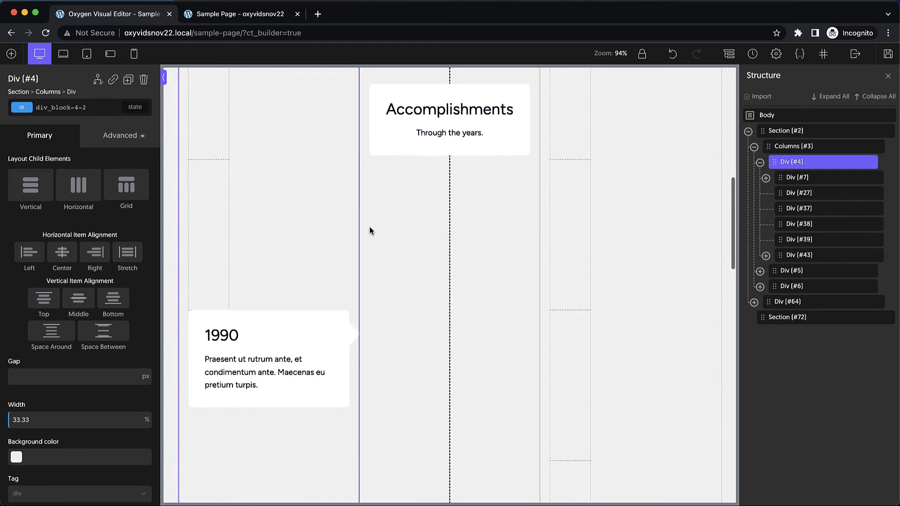
scroll(370, 230, down, 5)
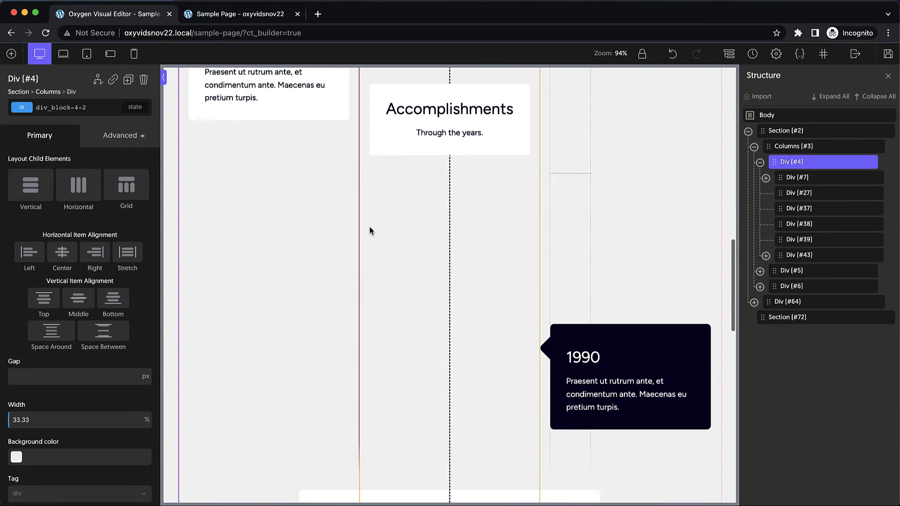
scroll(370, 230, up, 5)
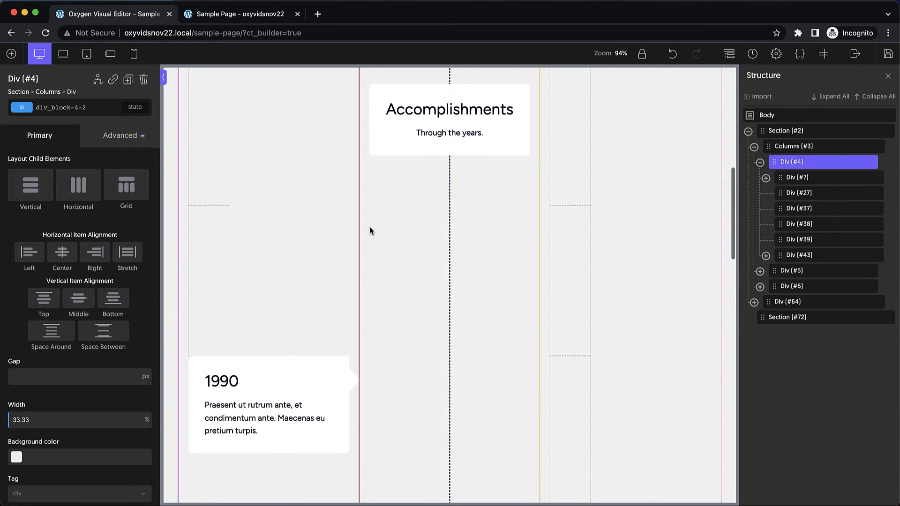
scroll(327, 280, up, 1)
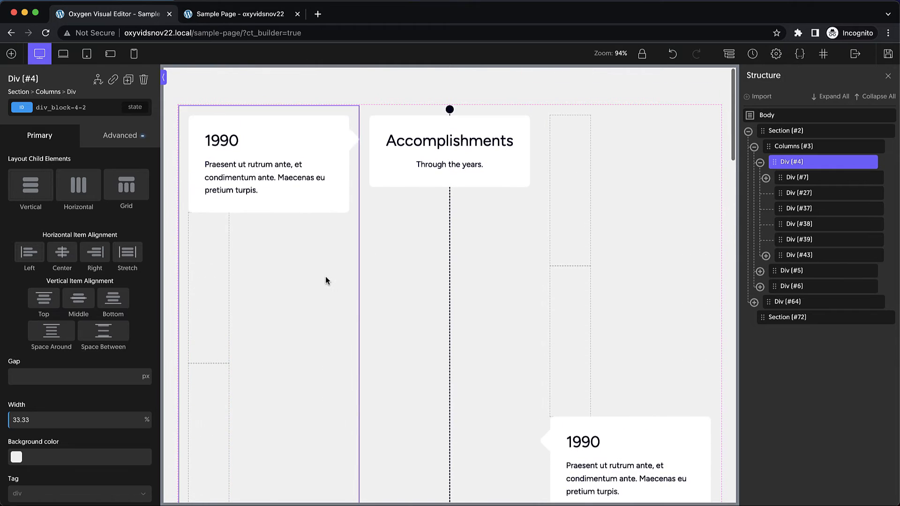
click(212, 253)
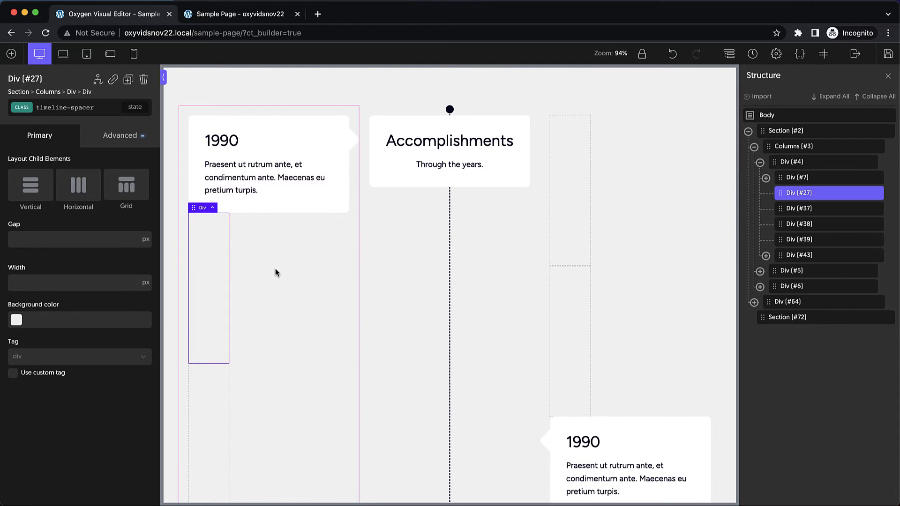
key(super+d)
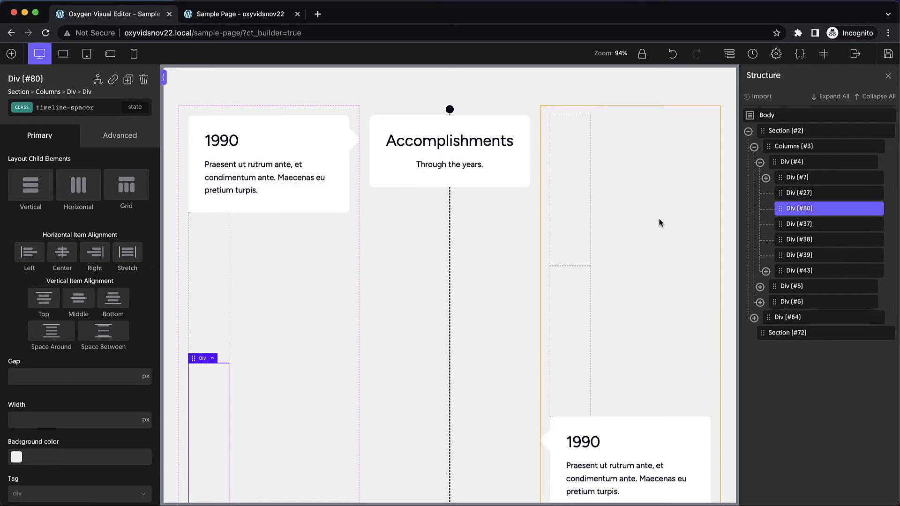
drag(790, 210, 792, 180)
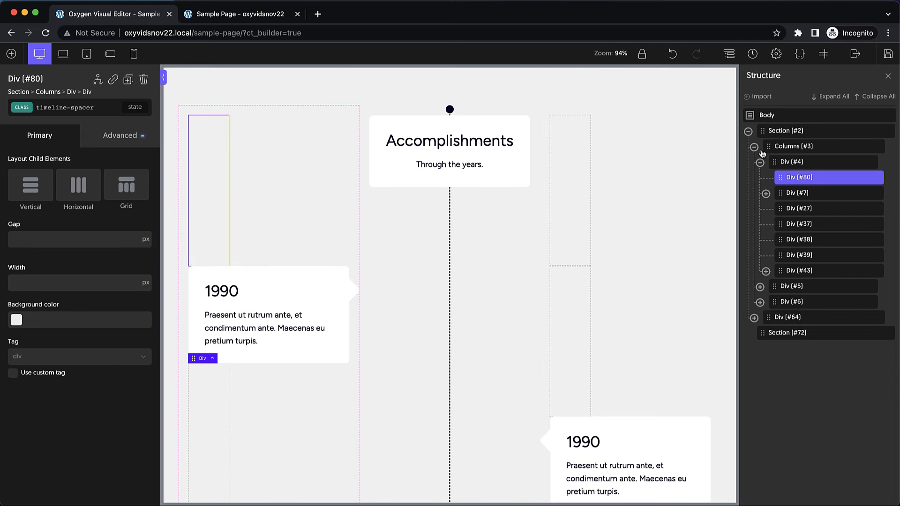
- Duplicate the empty grey Section (#72) and place the copy above the timeline section
click(749, 131)
click(783, 146)
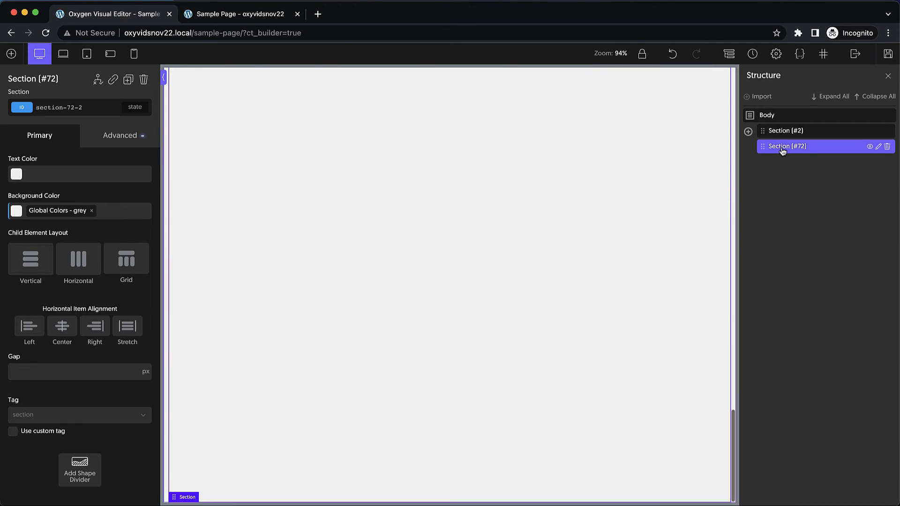
scroll(541, 266, up, 1)
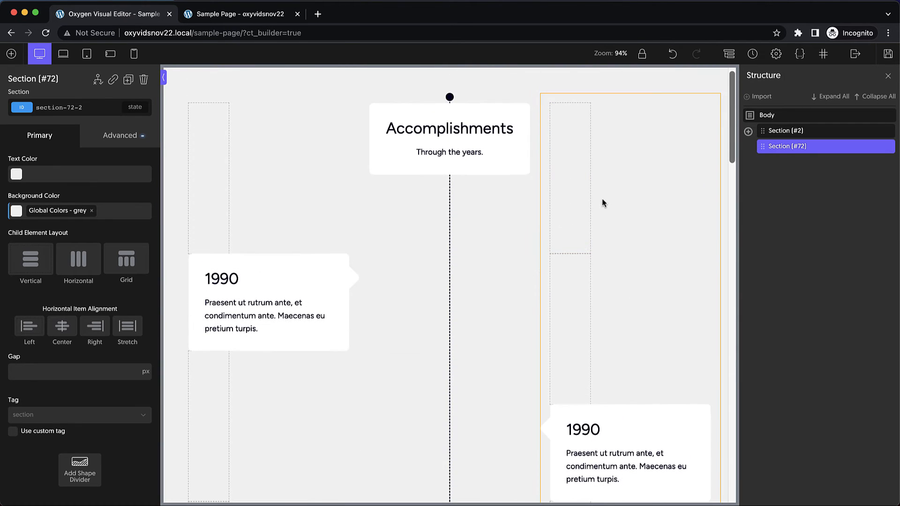
key(super+d)
drag(792, 163, 791, 135)
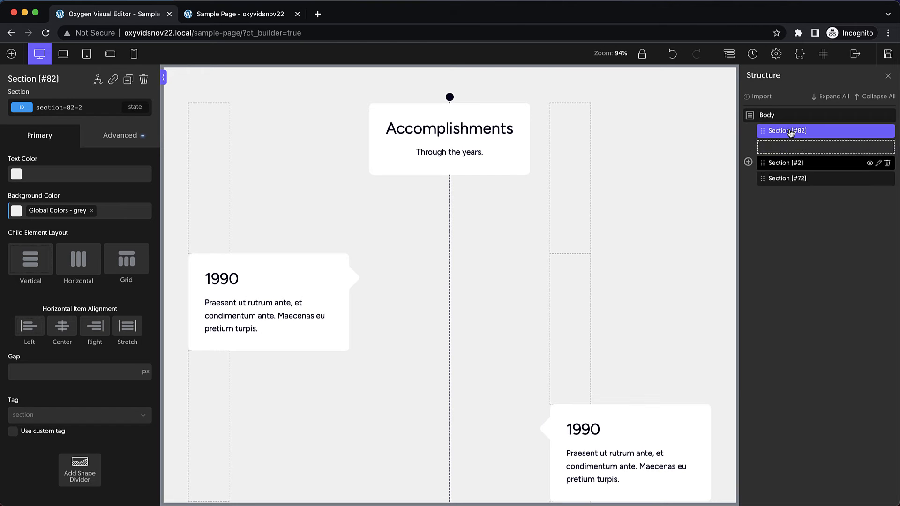
- Delete one timeline spacer above the right column's dark 1990 entry and one above the left column's lower 1990 entry
scroll(430, 107, down, 15)
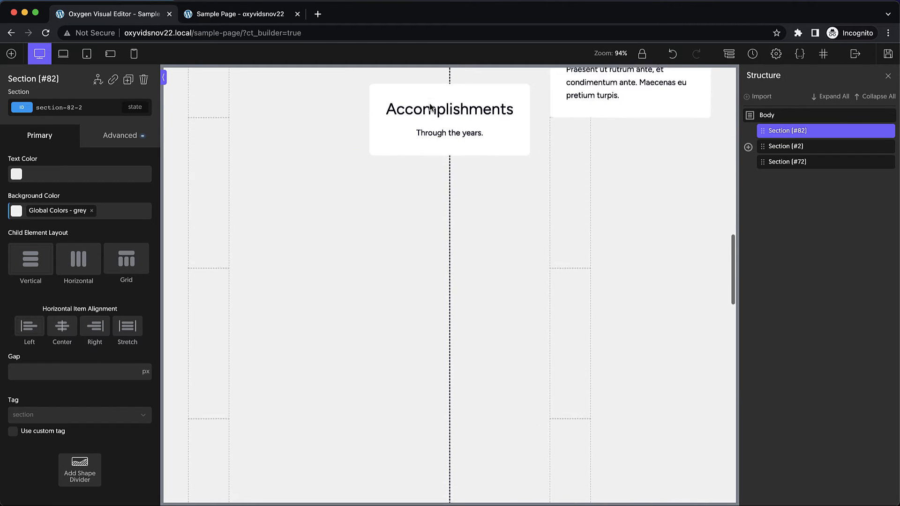
scroll(430, 107, up, 10)
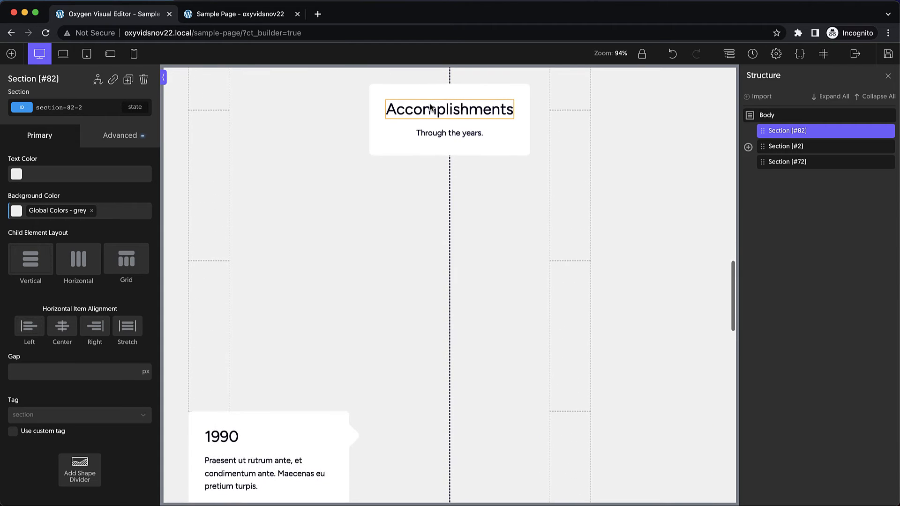
click(564, 184)
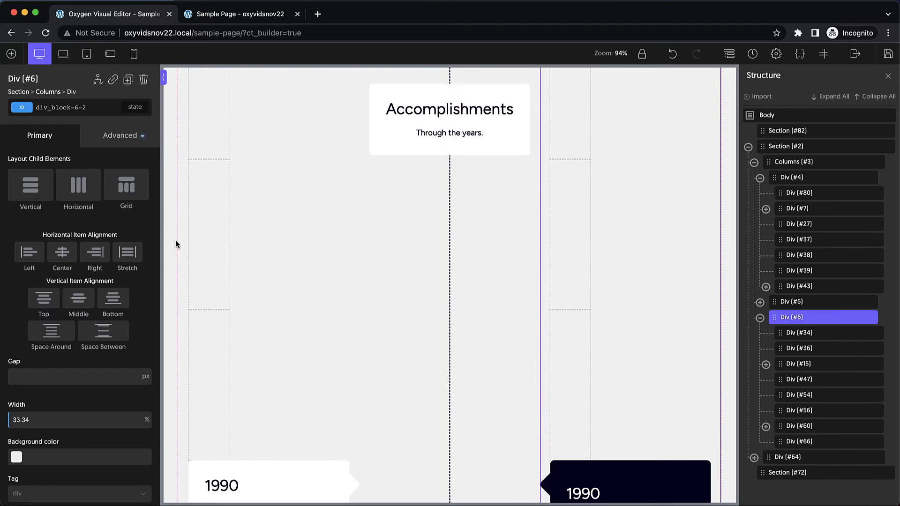
click(206, 229)
click(267, 251)
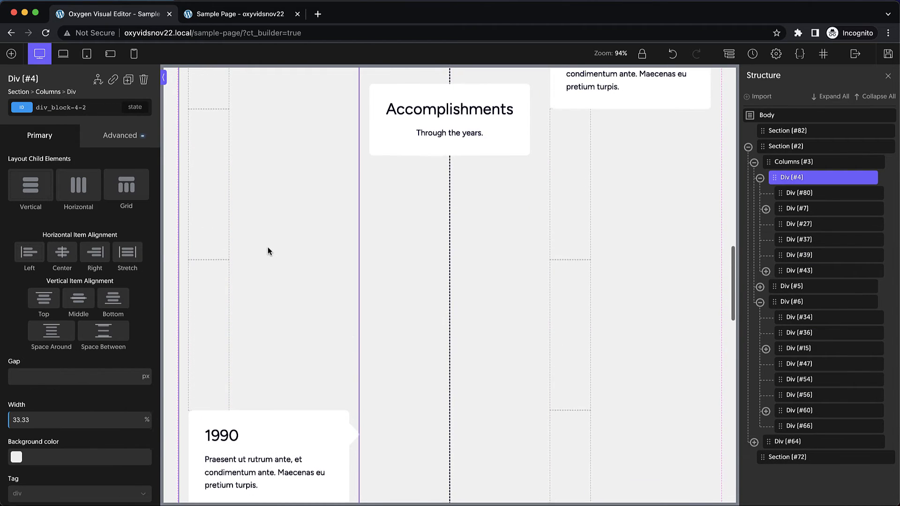
- Delete two timeline spacers between the left column's two 1990 entries
click(227, 211)
click(226, 212)
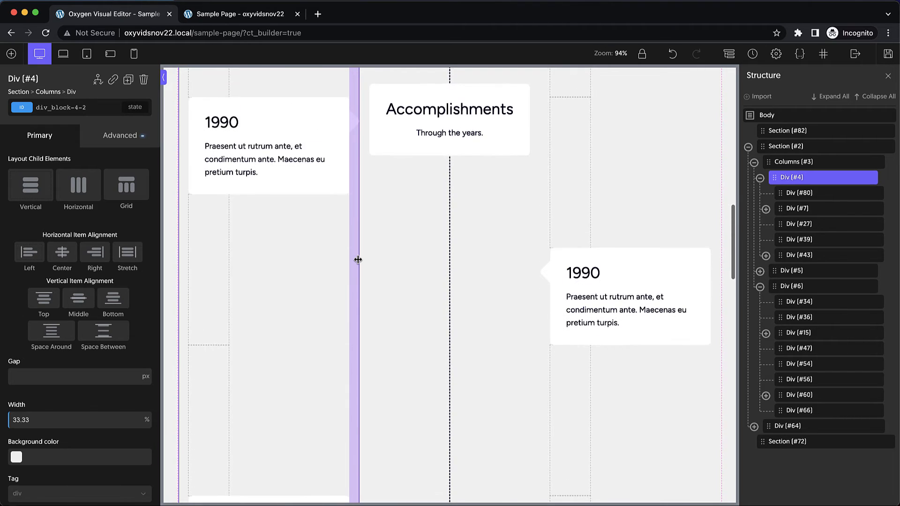
click(223, 276)
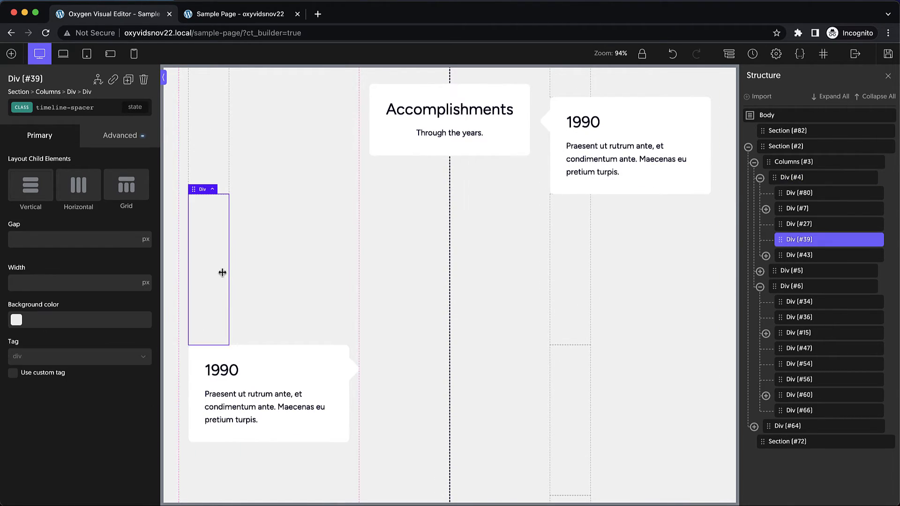
key(Delete)
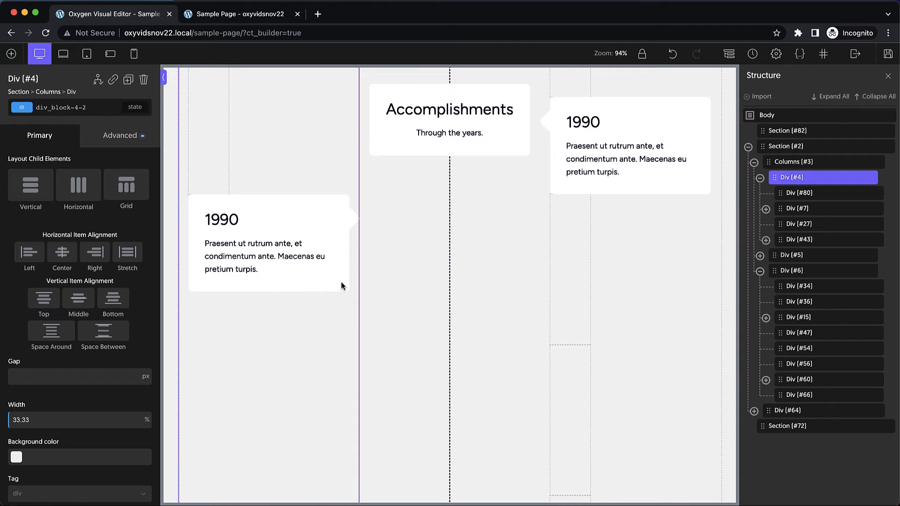
- Duplicate the remaining timeline spacer (#27) between the left column's two 1990 entries
scroll(344, 282, up, 3)
scroll(344, 281, down, 2)
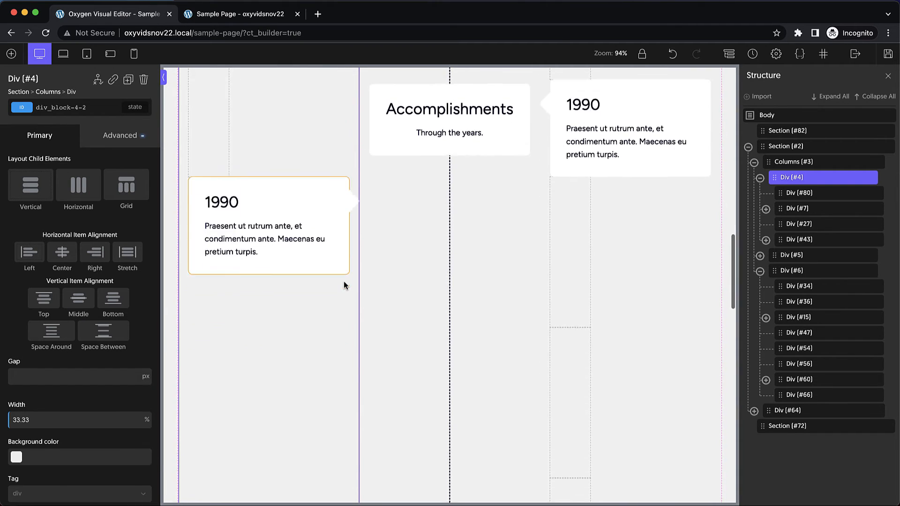
click(221, 272)
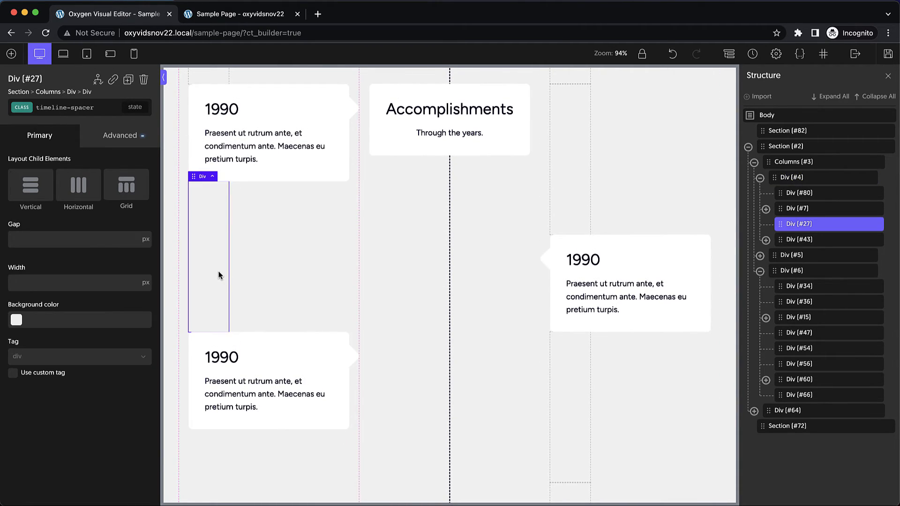
key(super+d)
scroll(269, 272, down, 8)
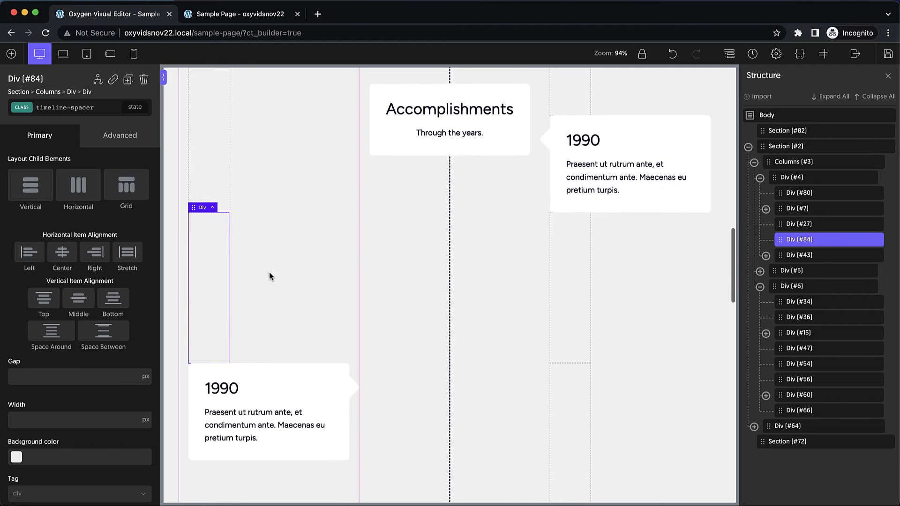
- Collapse the left and right column divs (#4 and #6) in the structure tree and save the page
scroll(269, 276, up, 5)
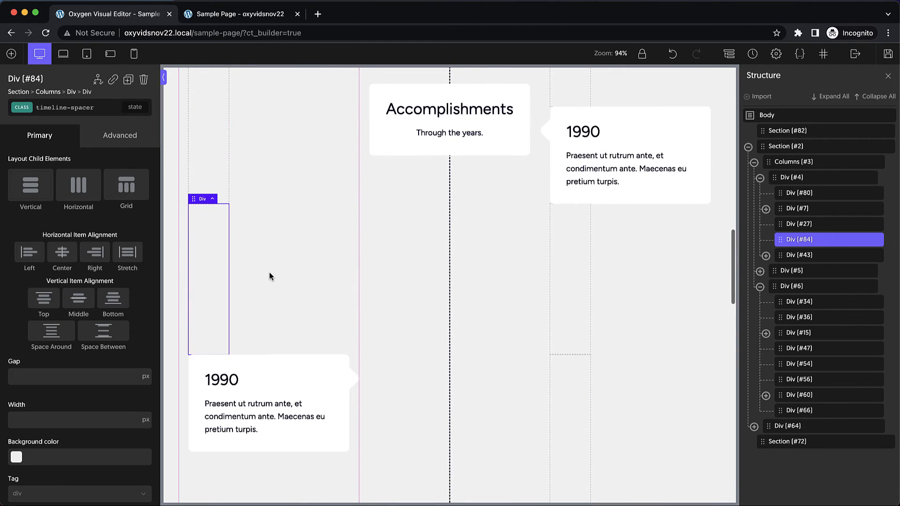
scroll(269, 276, down, 4)
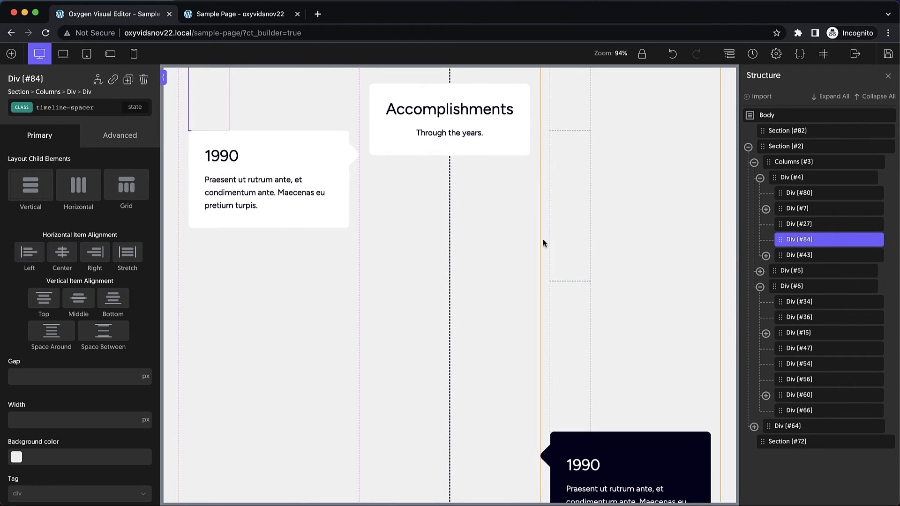
scroll(517, 247, up, 8)
scroll(517, 247, down, 10)
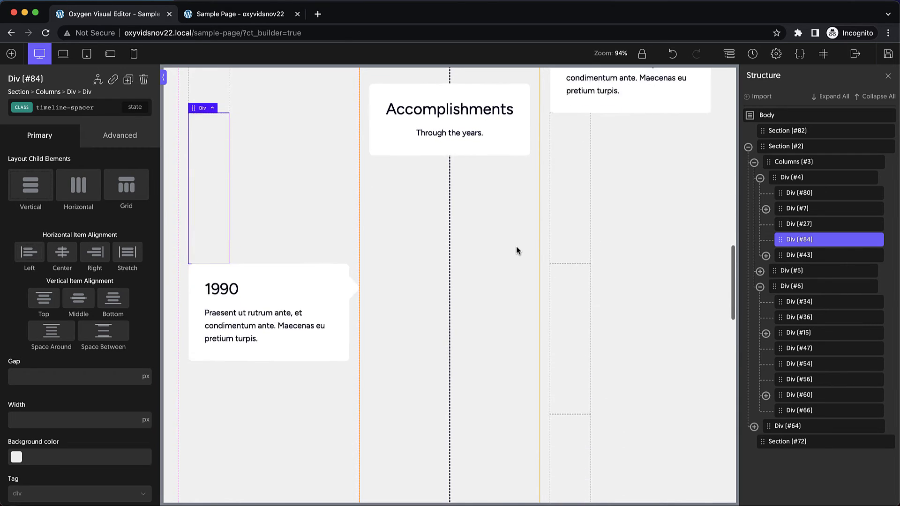
click(761, 179)
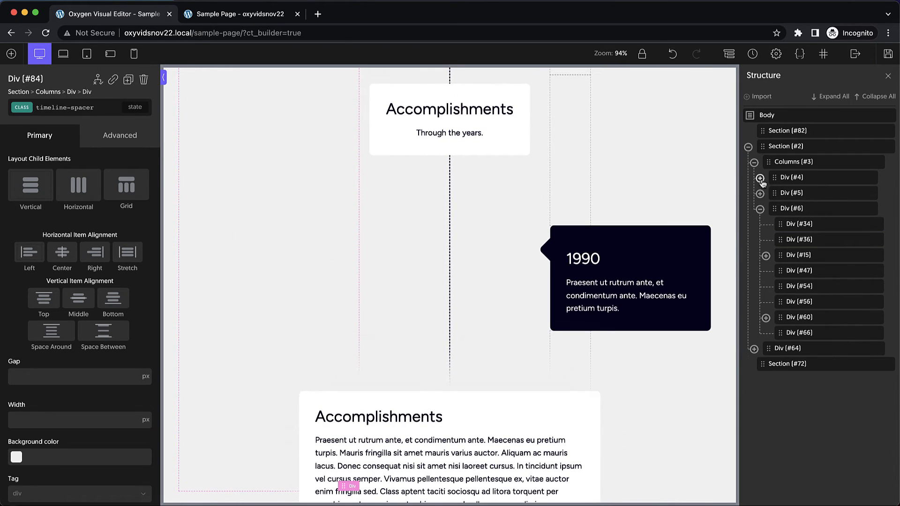
click(760, 208)
scroll(455, 267, up, 5)
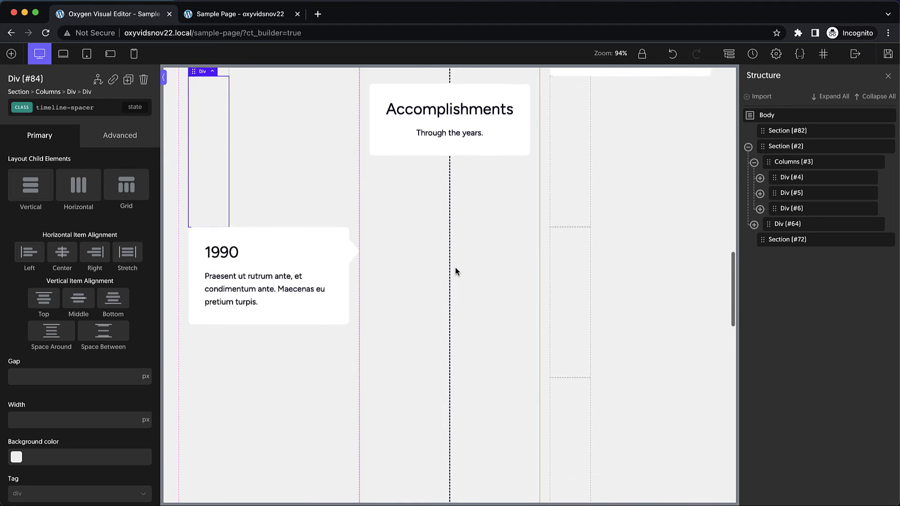
click(499, 162)
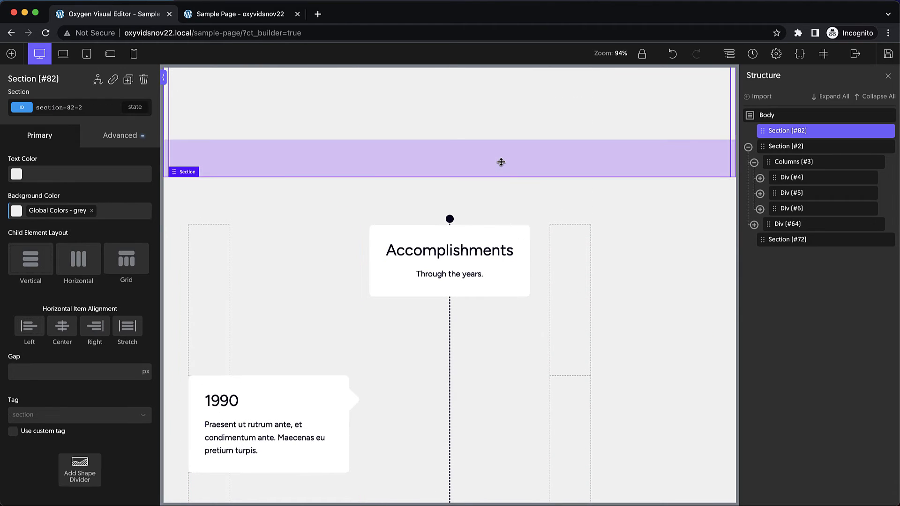
click(493, 191)
scroll(585, 255, down, 2)
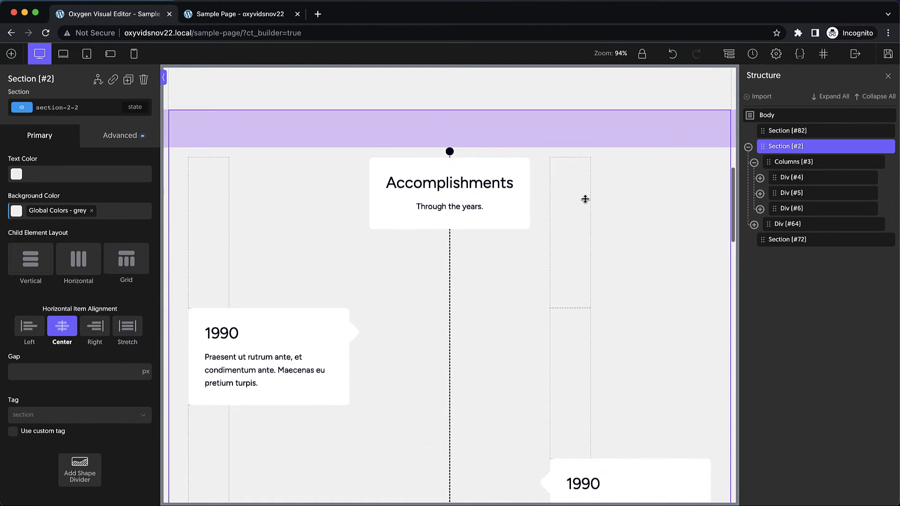
click(891, 55)
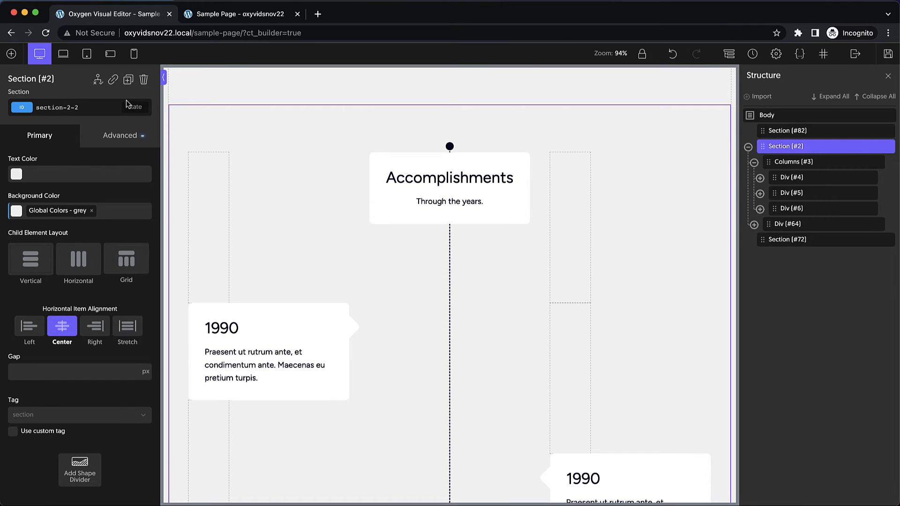
- Select the timeline's Columns element (#3), switch to the Less than 992px breakpoint and check the stacked entries
click(306, 148)
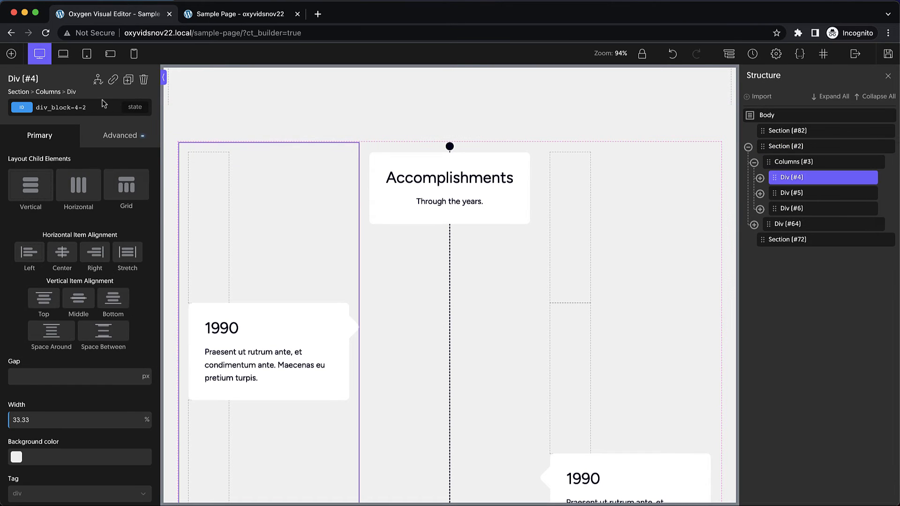
click(52, 92)
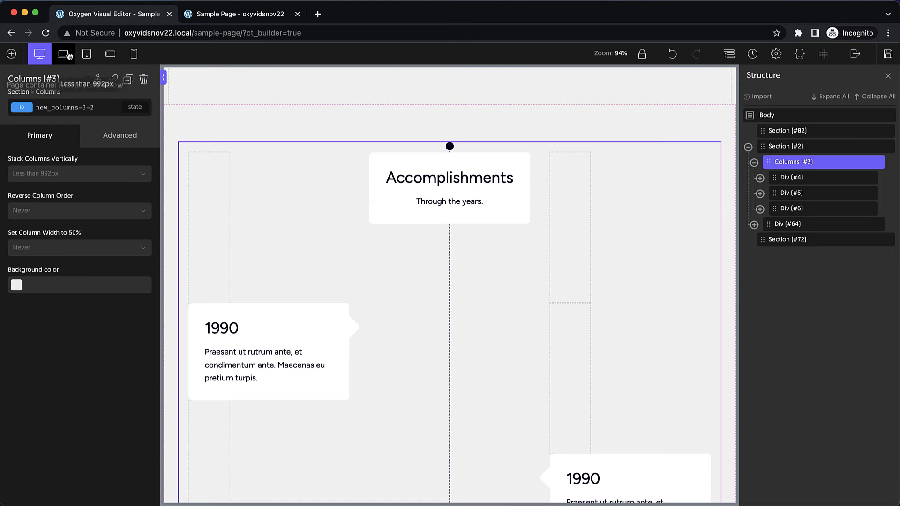
click(63, 54)
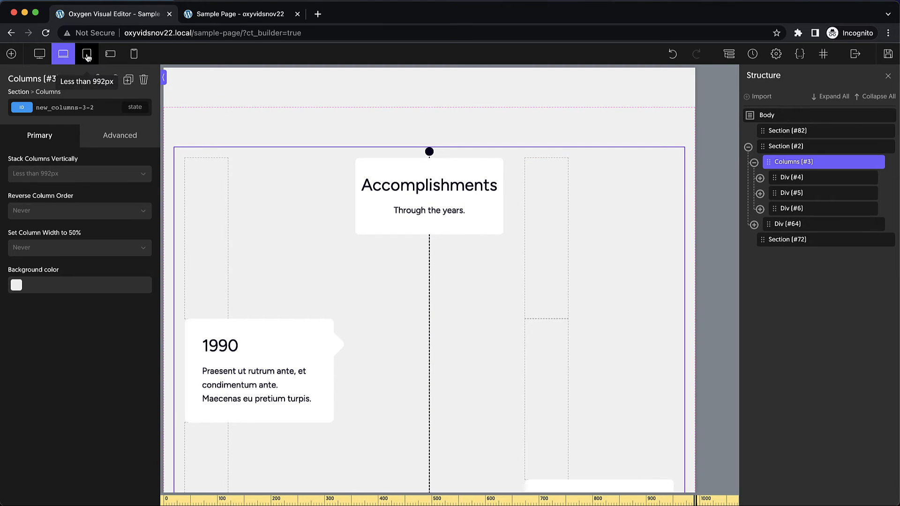
click(87, 53)
scroll(406, 133, down, 15)
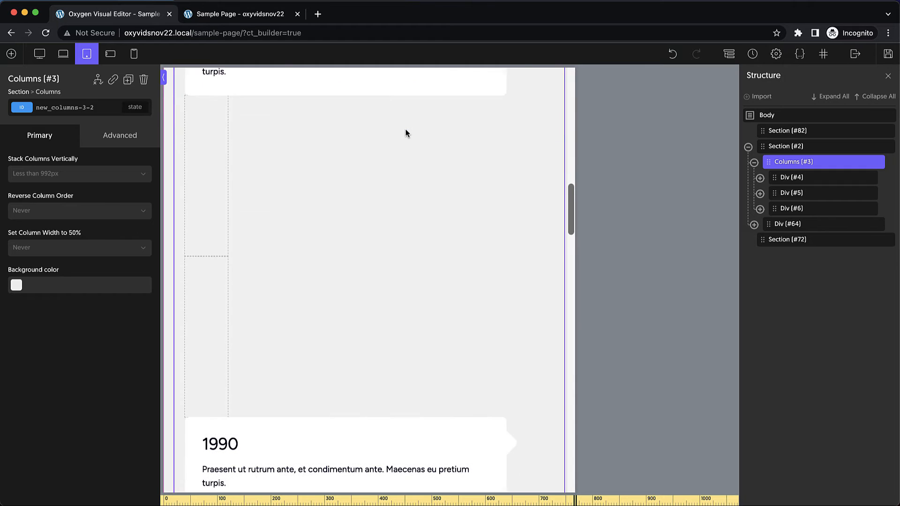
scroll(406, 133, up, 5)
scroll(407, 133, up, 14)
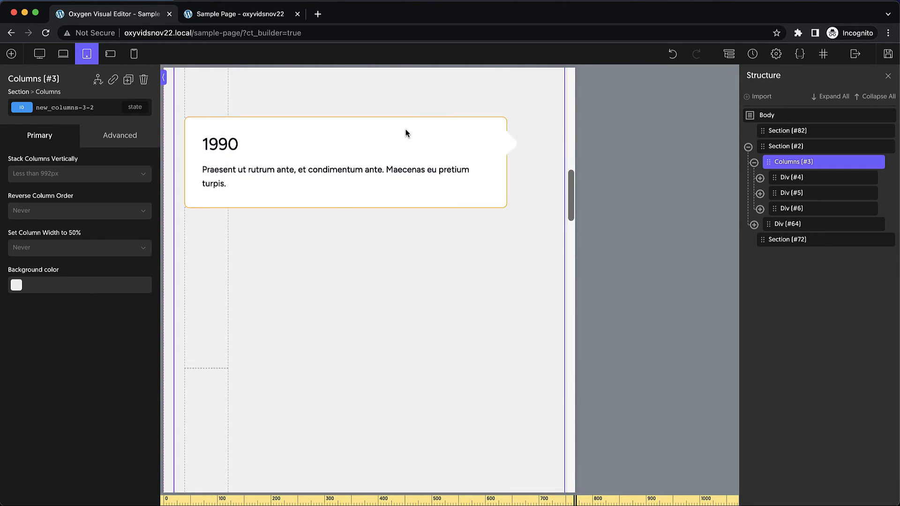
scroll(407, 133, down, 4)
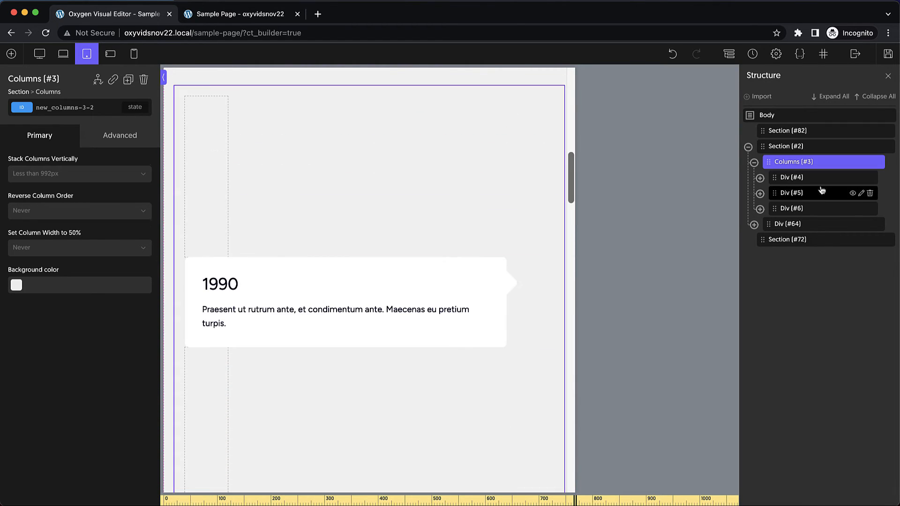
- Set the Columns element's position to relative at the Less than 992px breakpoint
click(122, 138)
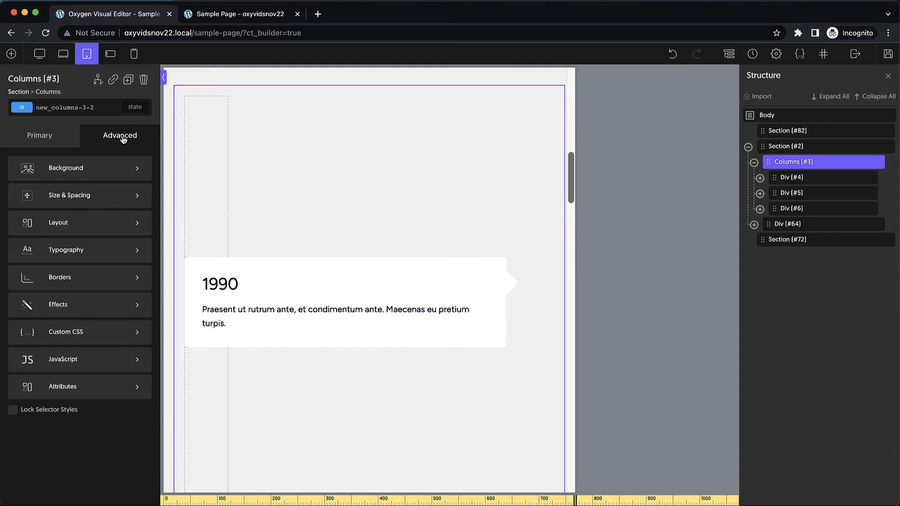
click(79, 224)
scroll(78, 224, down, 10)
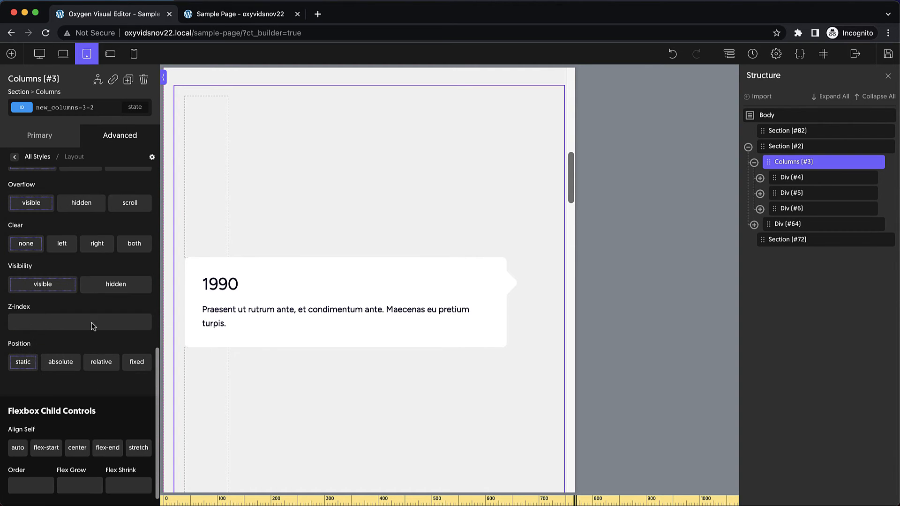
click(101, 364)
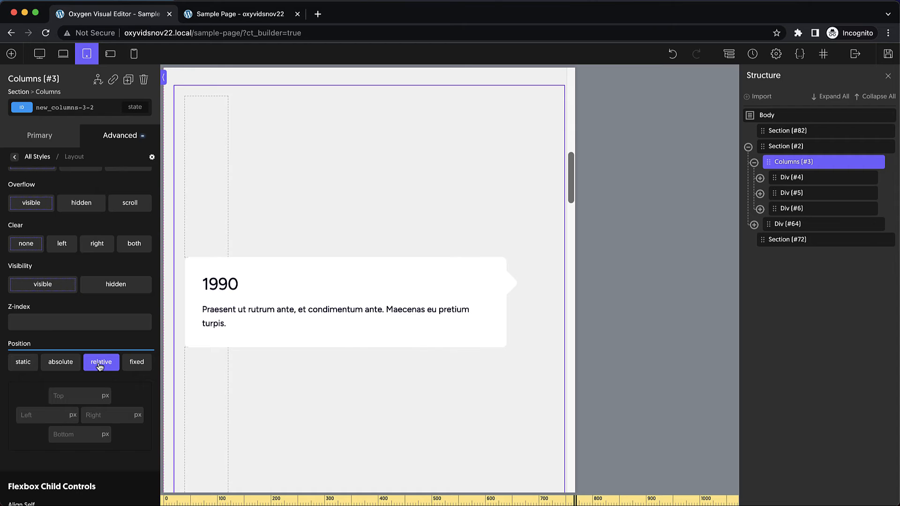
- Set the middle column Div (#5) to absolute position with top, left, right and bottom offsets of 0 px
click(797, 194)
scroll(279, 244, down, 3)
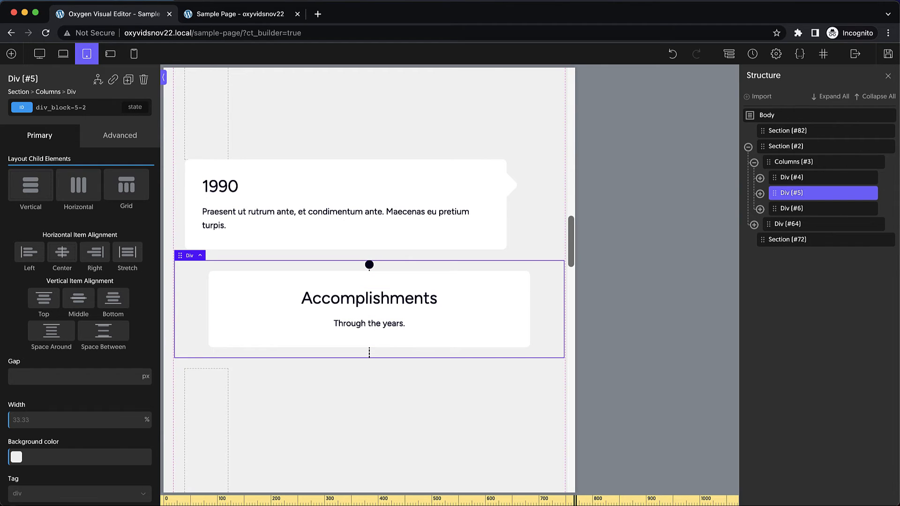
click(120, 140)
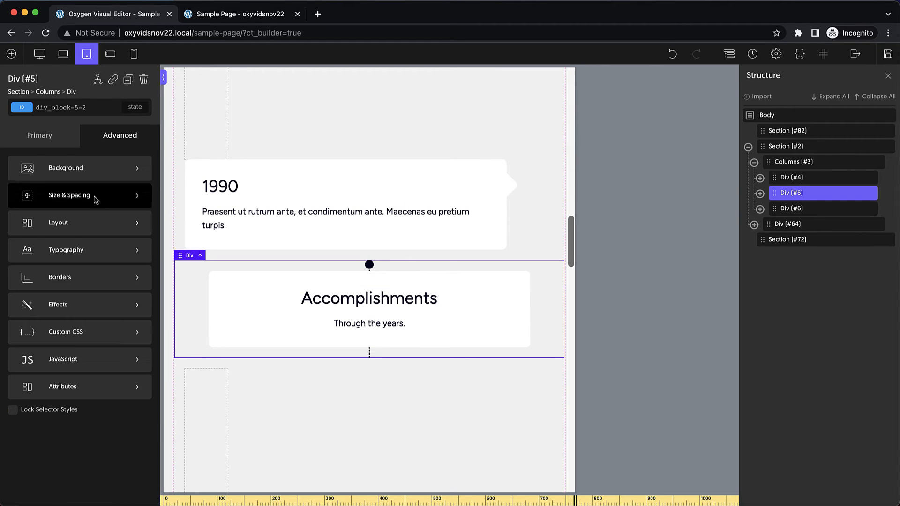
click(84, 223)
scroll(86, 223, down, 5)
scroll(84, 281, down, 3)
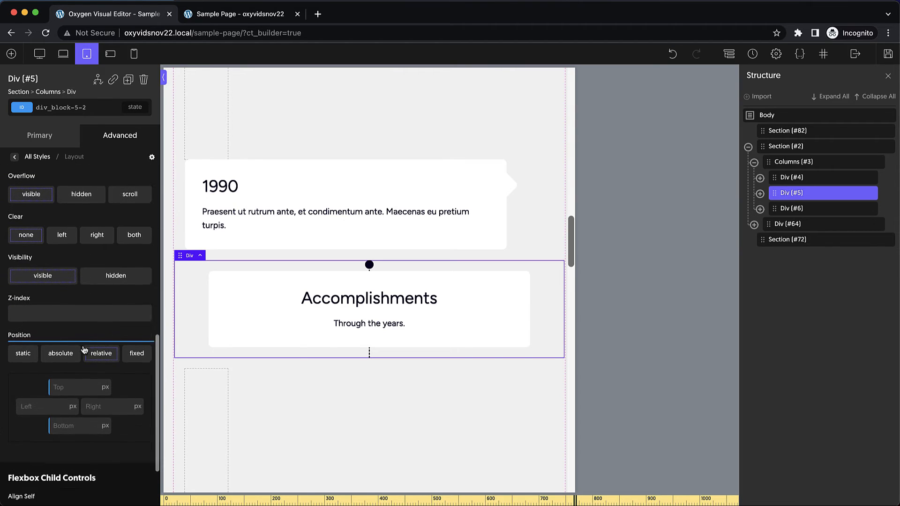
click(68, 340)
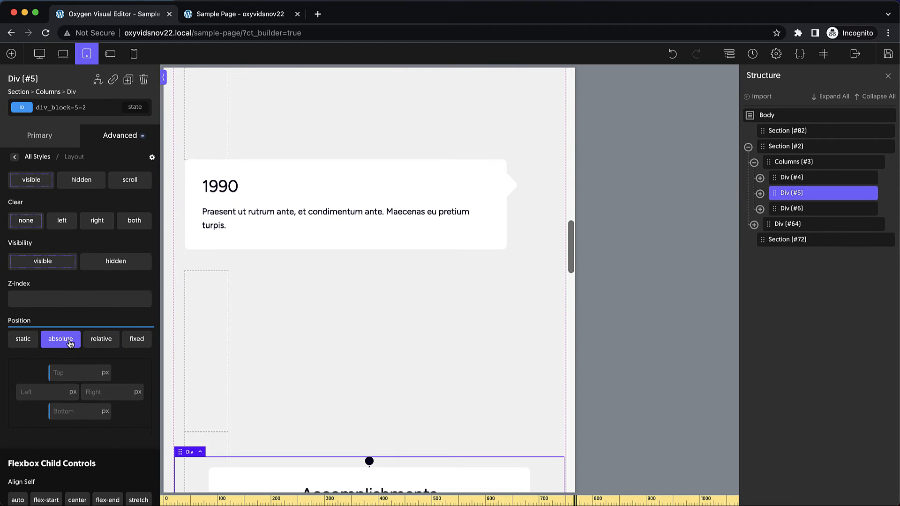
click(73, 374)
text(0)
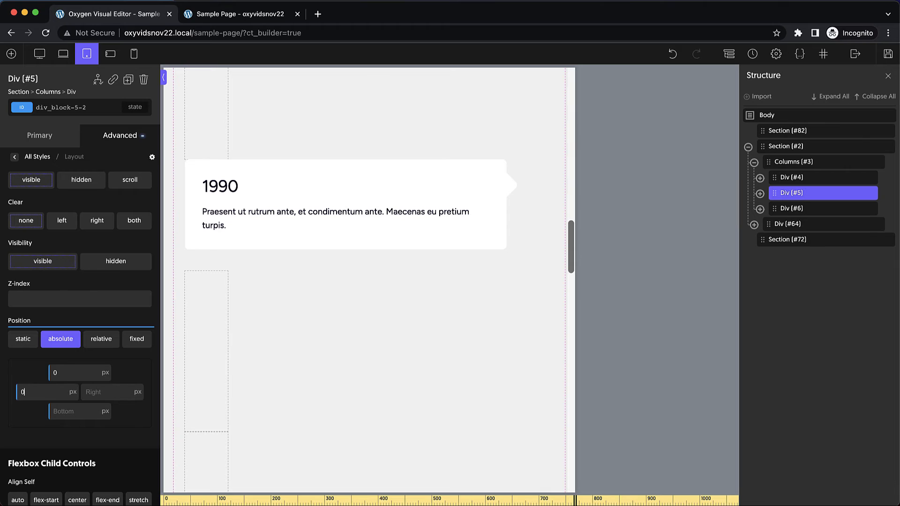
click(84, 409)
text(0)
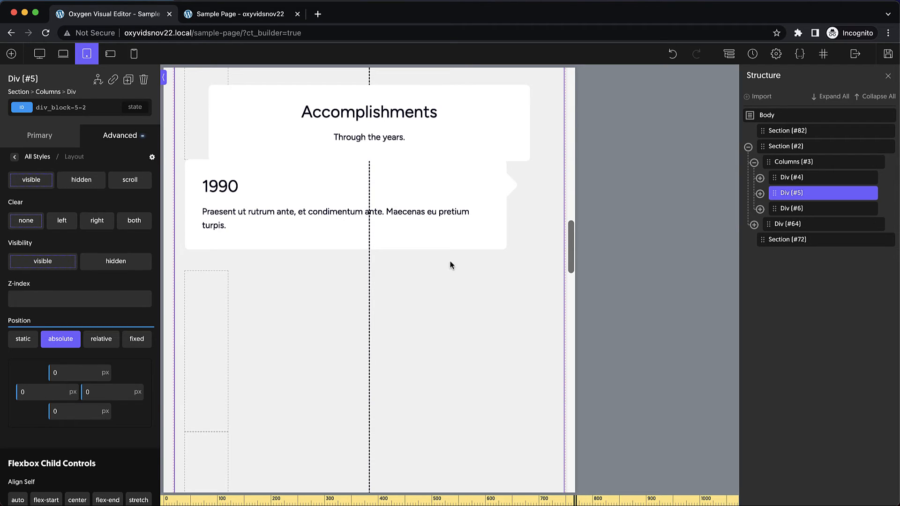
- Examine how the centre line and sticky Accomplishments card overlap the stacked entries along the whole timeline at tablet width
scroll(459, 259, up, 12)
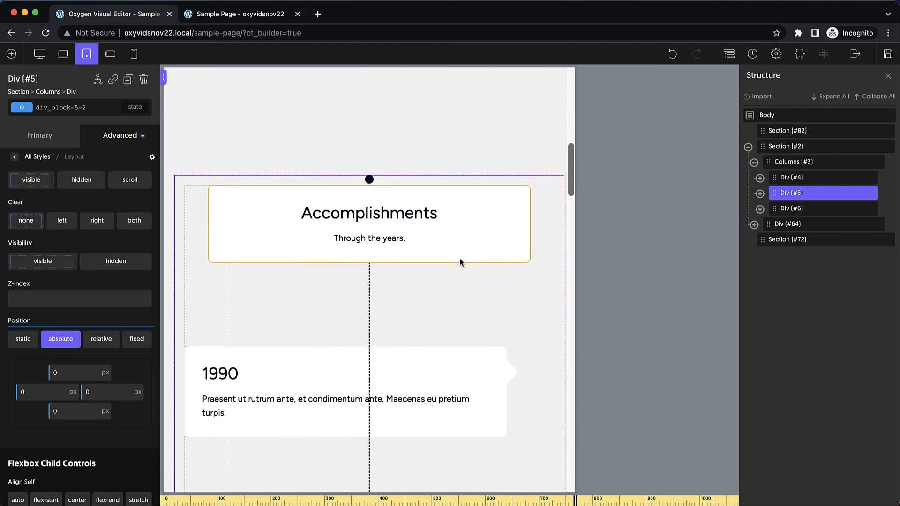
scroll(459, 262, down, 10)
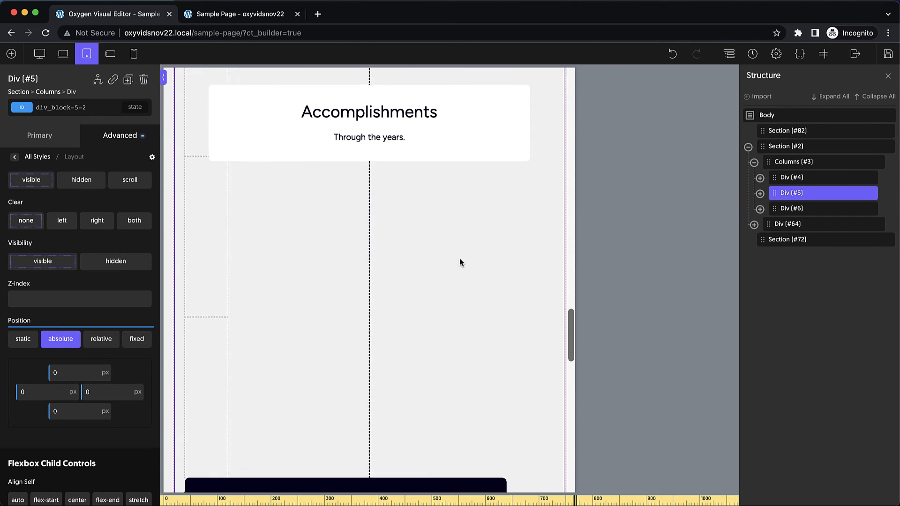
scroll(459, 262, up, 5)
scroll(460, 263, down, 4)
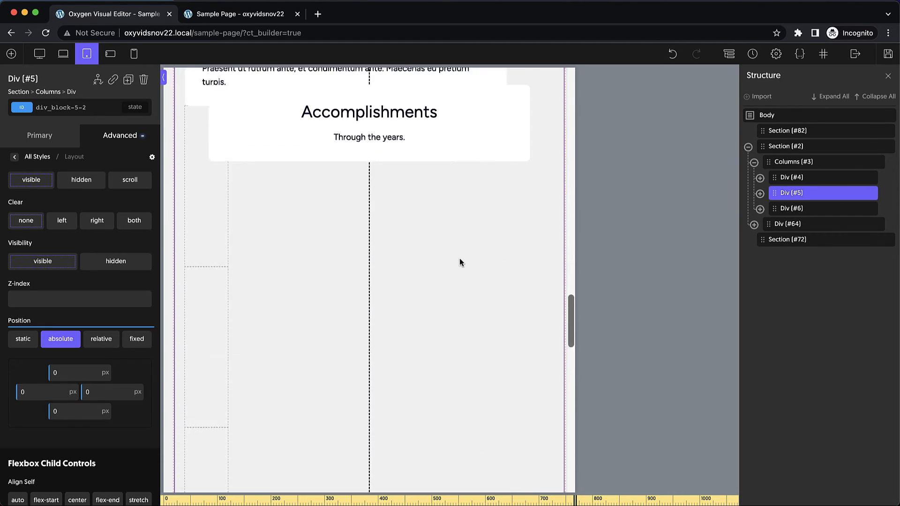
scroll(459, 262, down, 8)
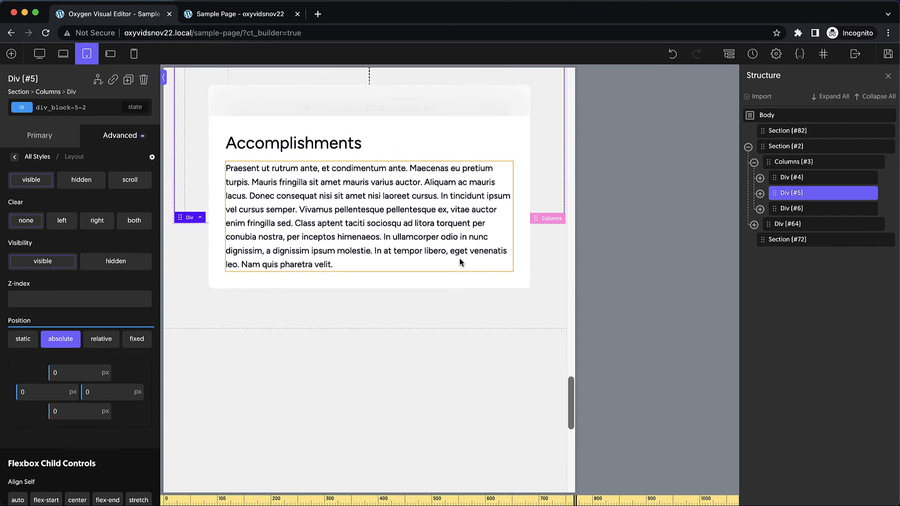
scroll(464, 248, up, 10)
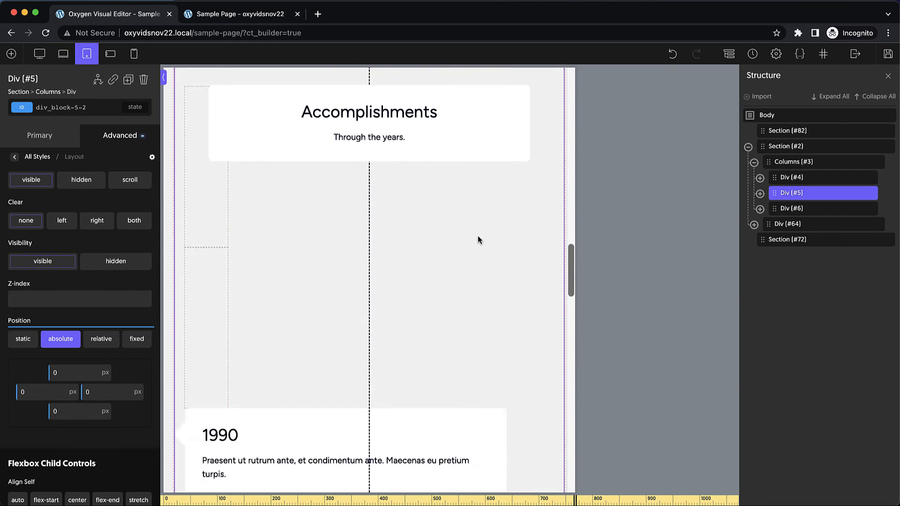
scroll(477, 235, down, 5)
scroll(477, 236, up, 8)
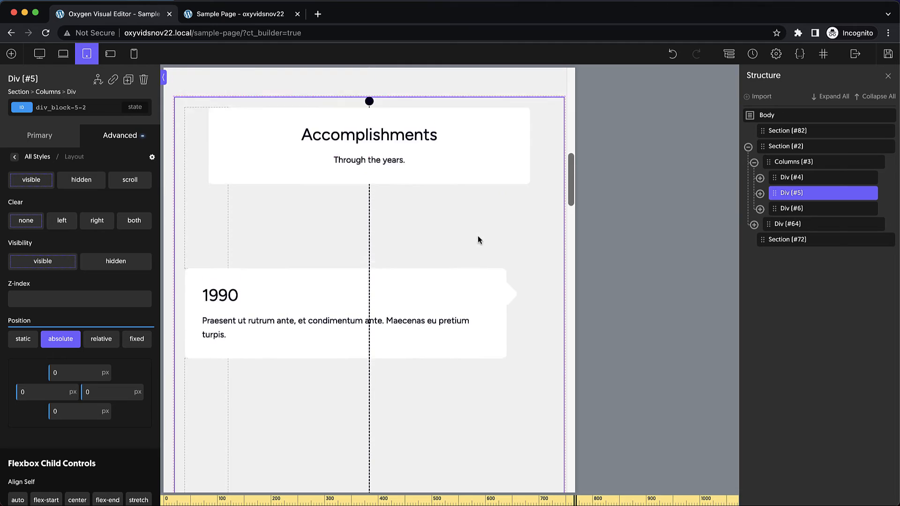
- Give the first timeline column, Div (#4), a z-index of 15 at the tablet breakpoint
scroll(477, 235, up, 3)
scroll(477, 236, down, 6)
scroll(380, 218, up, 2)
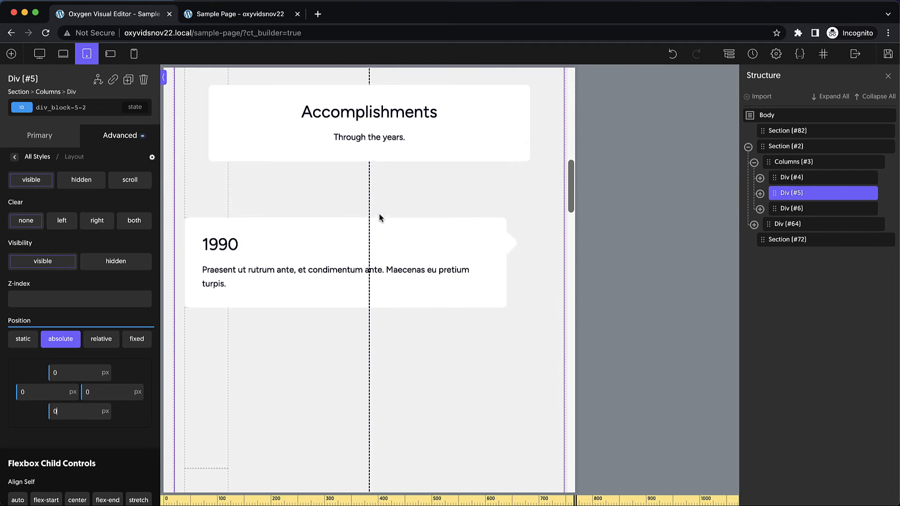
click(810, 178)
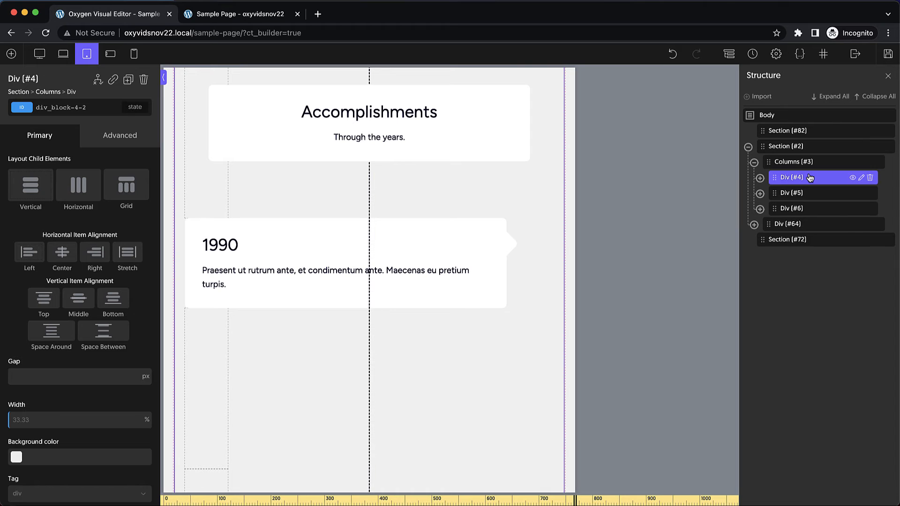
click(121, 134)
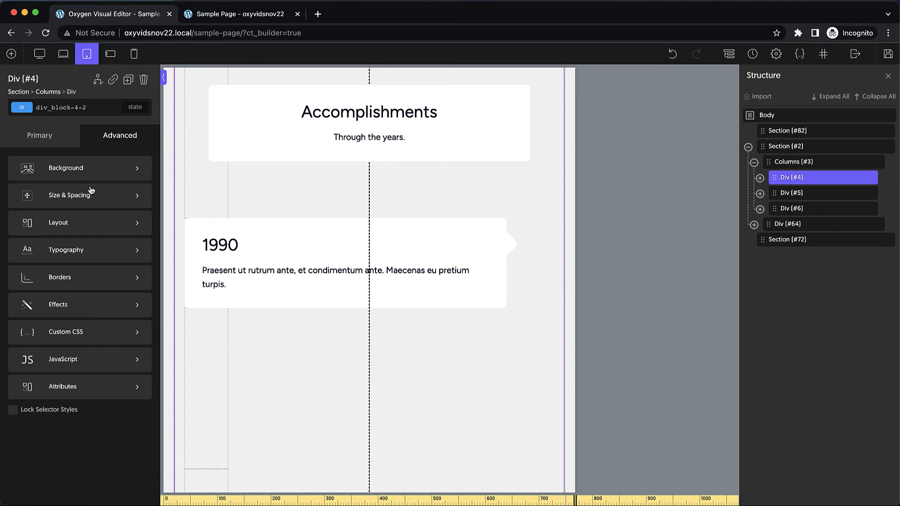
click(81, 225)
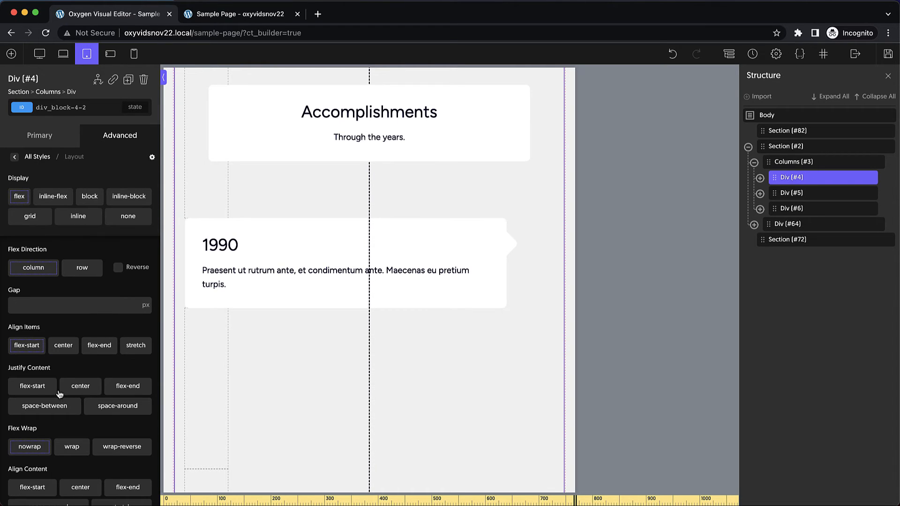
scroll(47, 353, down, 10)
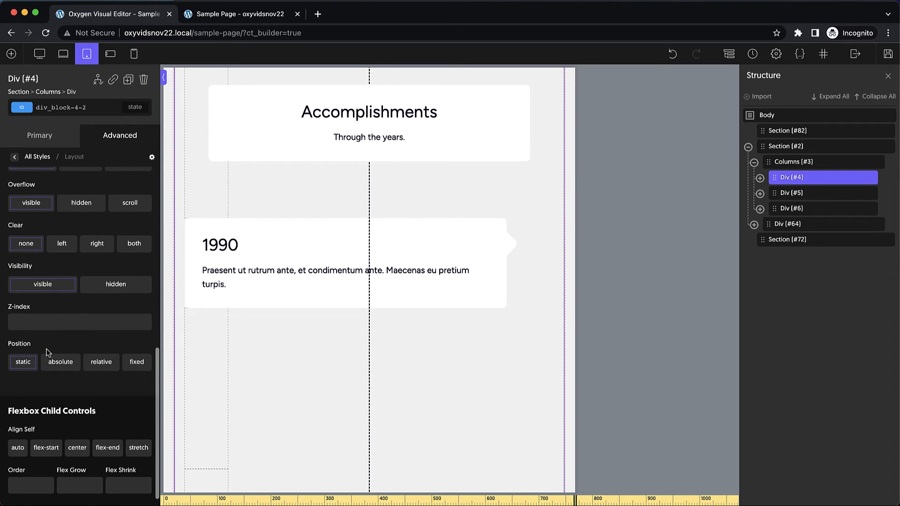
click(35, 321)
scroll(351, 257, down, 5)
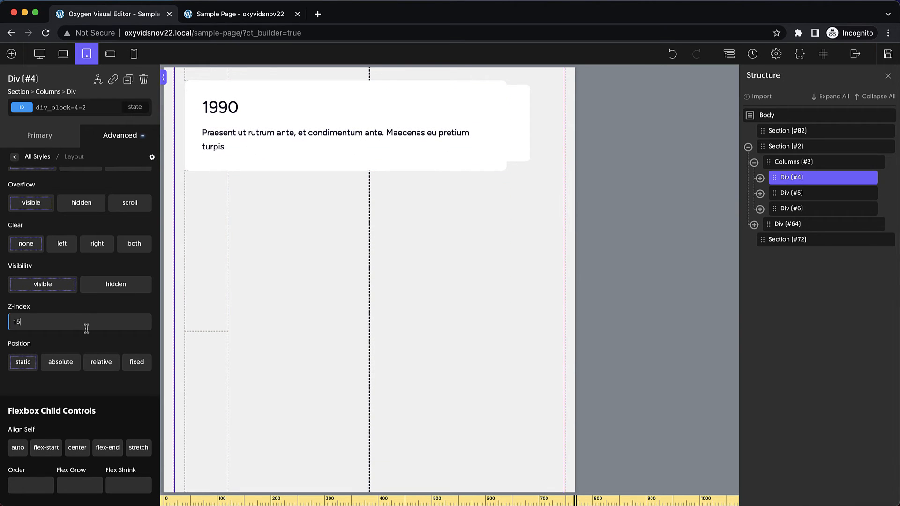
- Give the third timeline column, Div (#6), a z-index of 15 as well
click(797, 208)
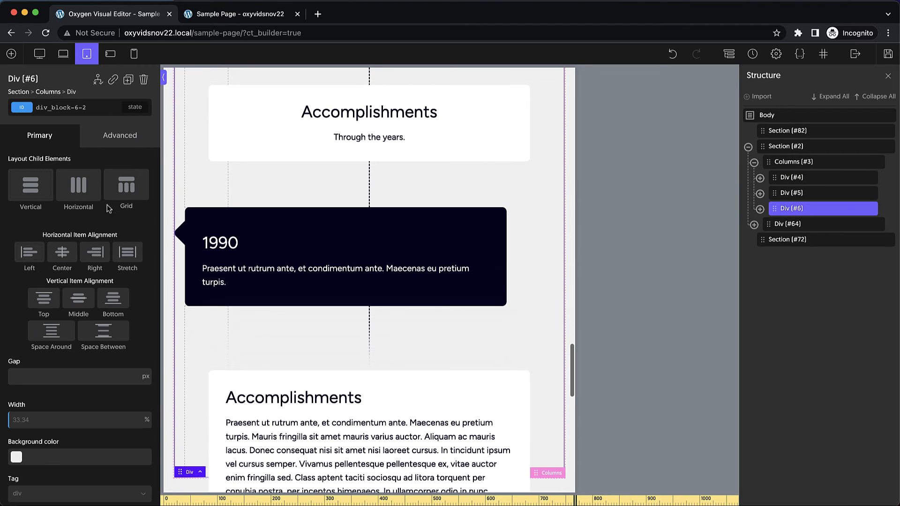
click(103, 140)
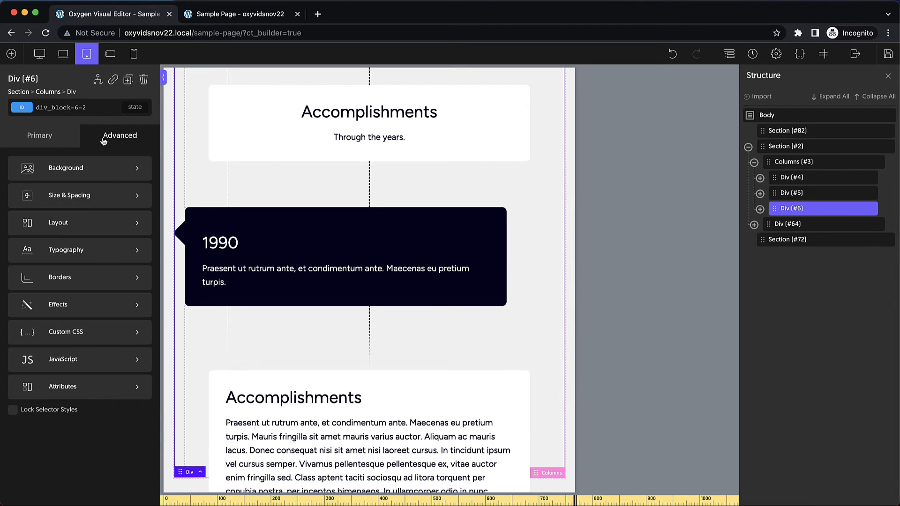
click(87, 222)
scroll(92, 290, down, 6)
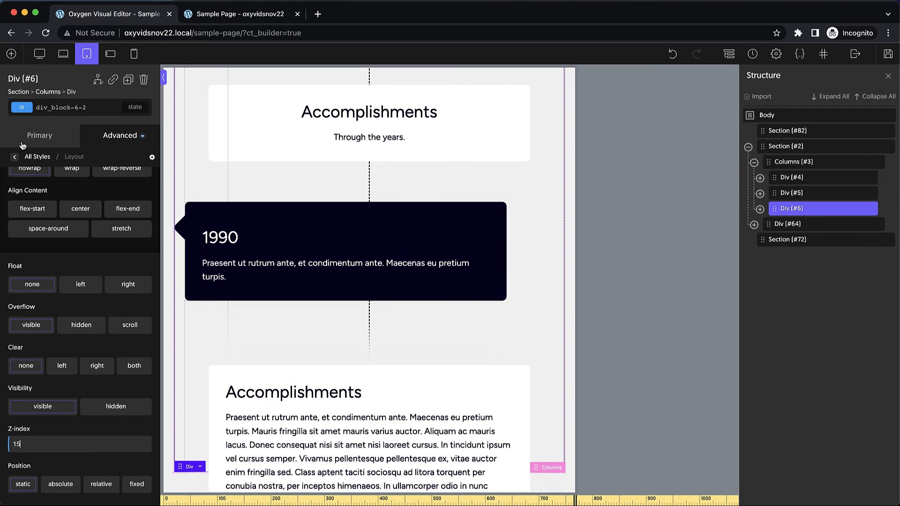
- Set Align Items to center in the layout of the third column, Div (#6)
click(110, 136)
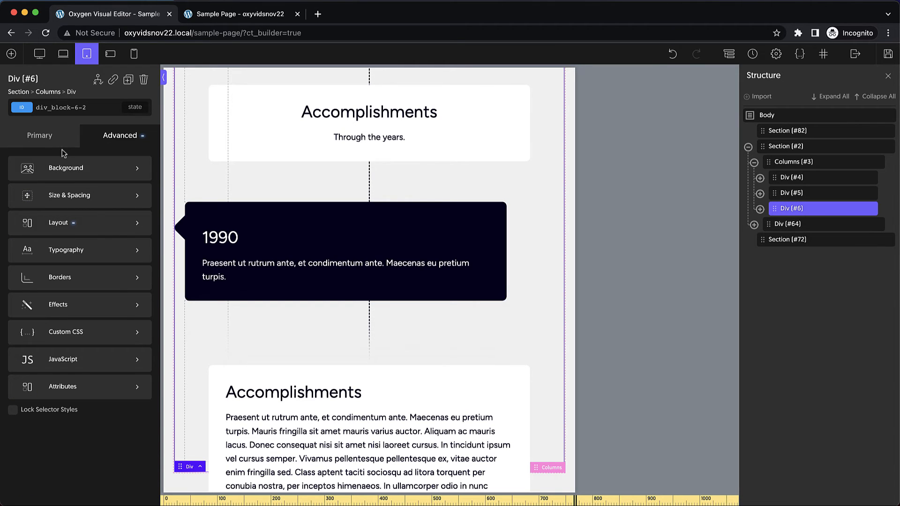
click(67, 222)
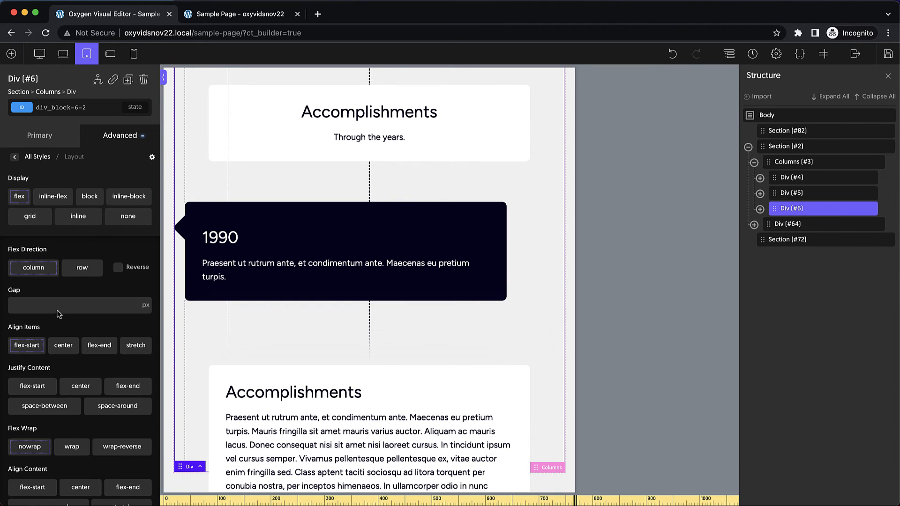
click(63, 346)
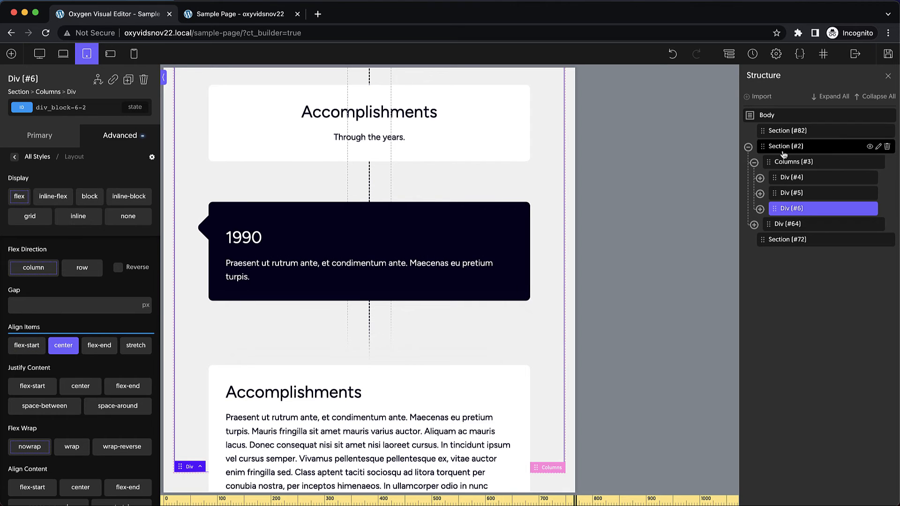
- Set Align Items to center in the layout of the first column, Div (#4)
click(793, 177)
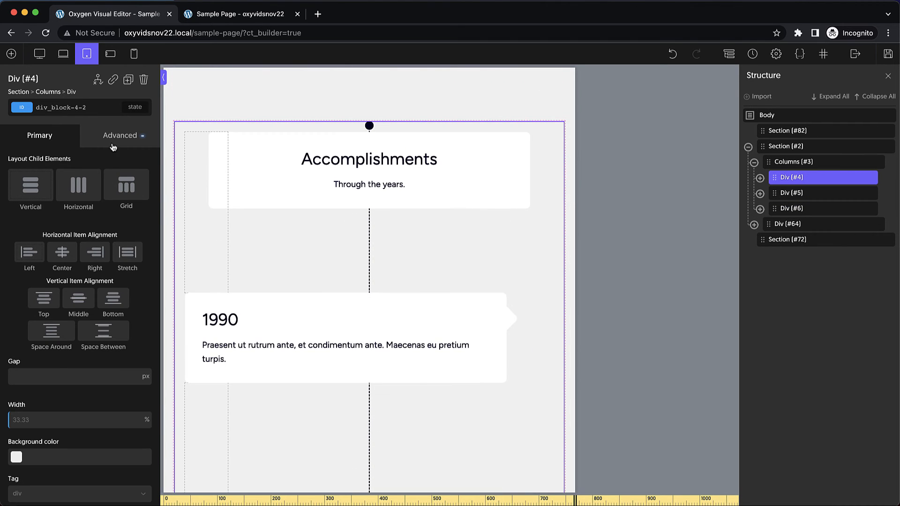
click(110, 137)
click(83, 222)
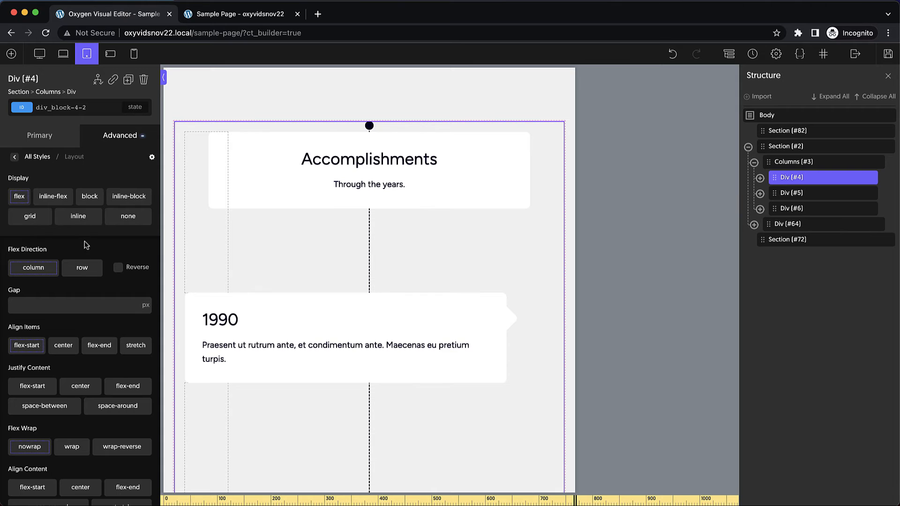
click(63, 346)
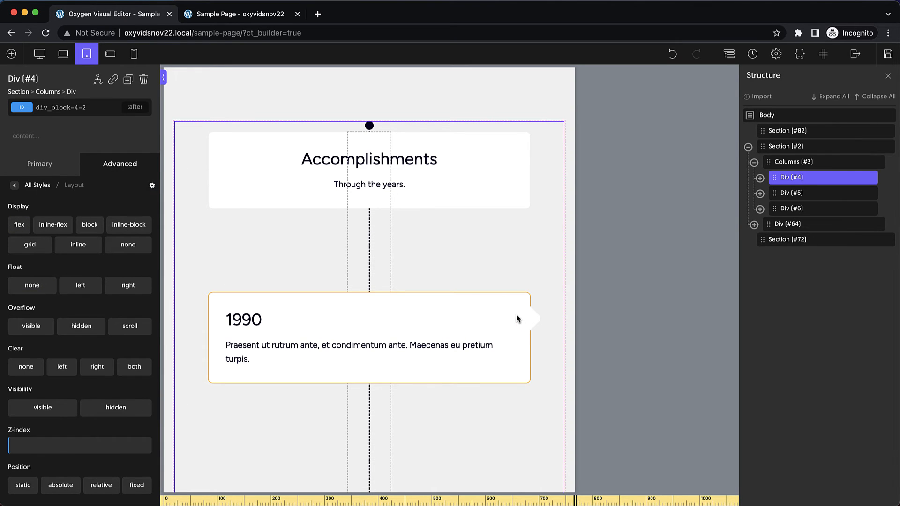
- Hide the arrow of the left entries by setting the :after state of the timeline-entry--left class to display none
click(516, 315)
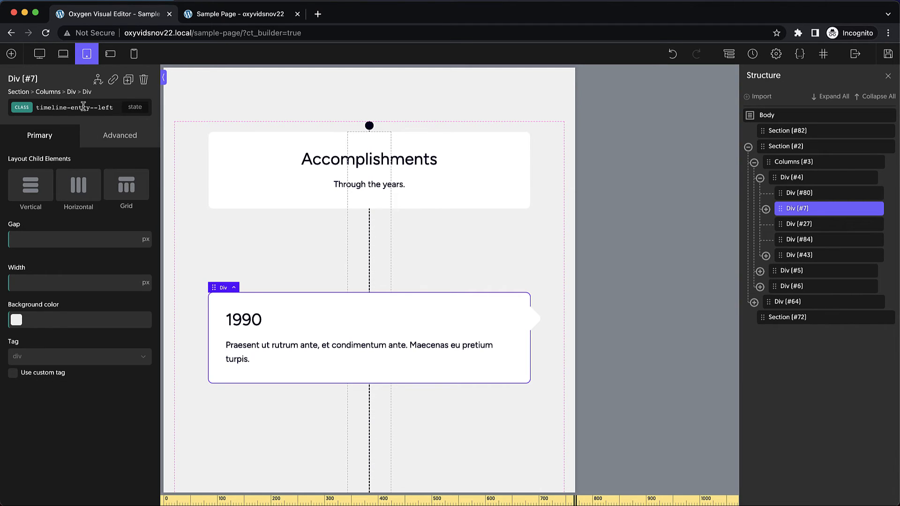
click(131, 113)
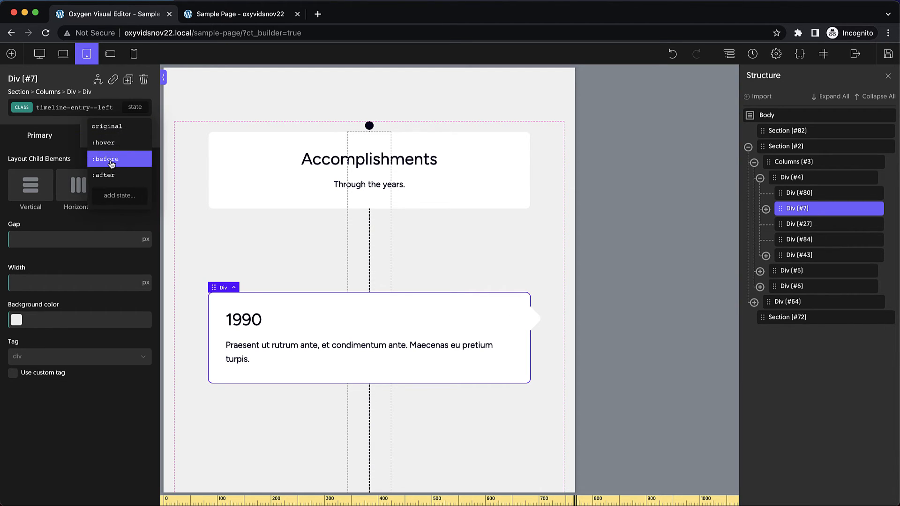
click(109, 174)
click(120, 165)
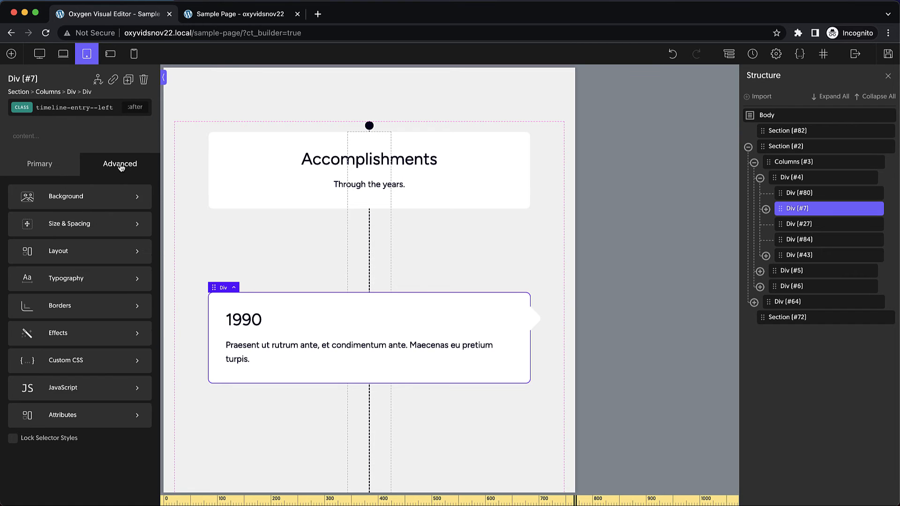
click(85, 248)
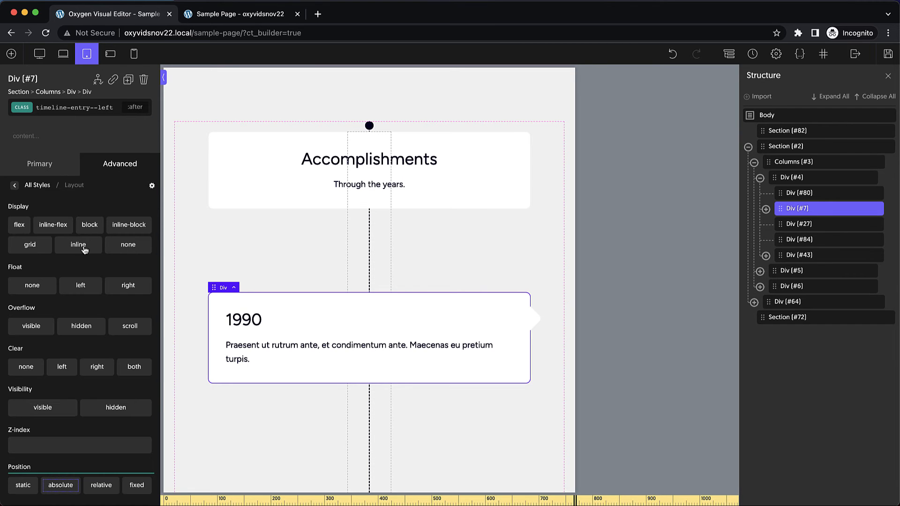
click(126, 246)
- Hide the arrow of the right entries by setting the :after state of the timeline-entry--right class to display none
scroll(535, 243, down, 11)
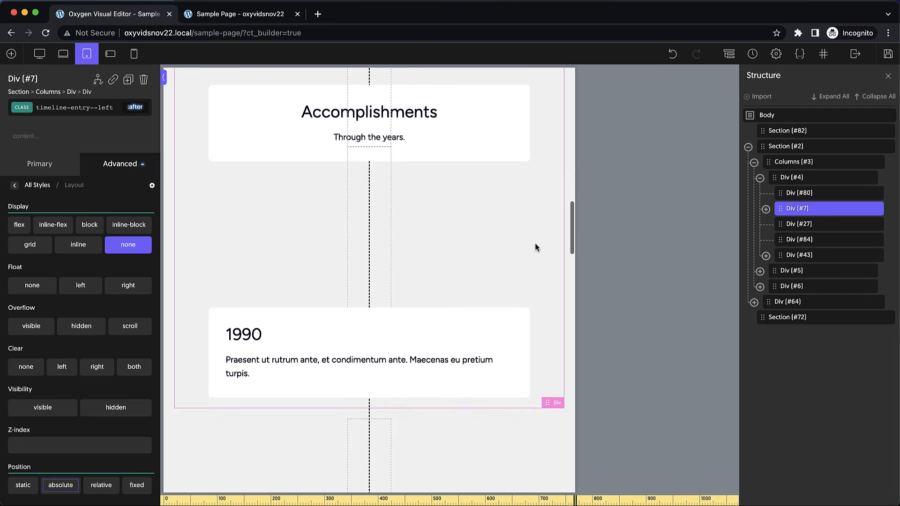
scroll(535, 243, up, 2)
scroll(535, 243, up, 1)
scroll(535, 243, down, 12)
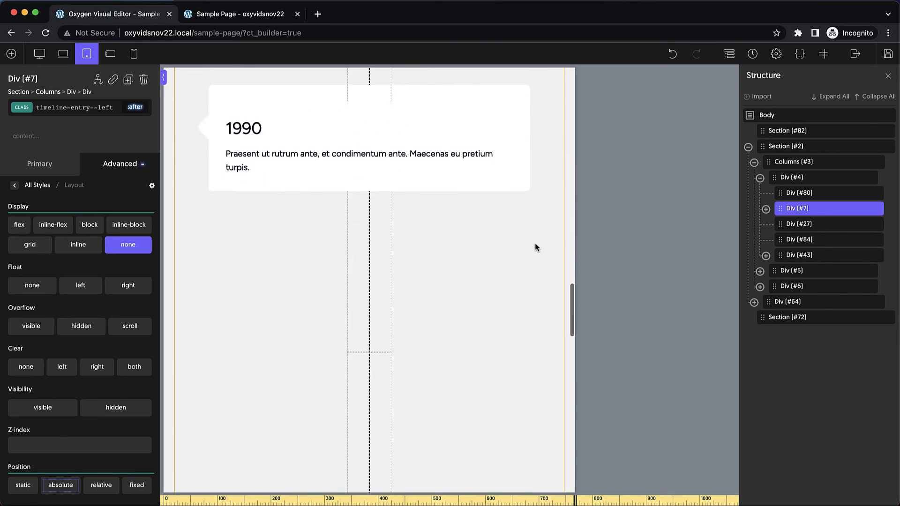
scroll(535, 243, up, 3)
click(526, 244)
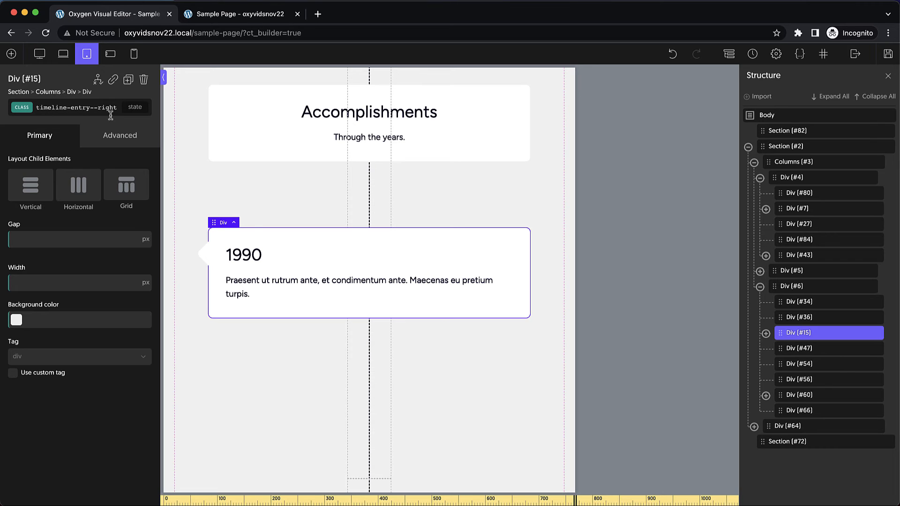
click(136, 111)
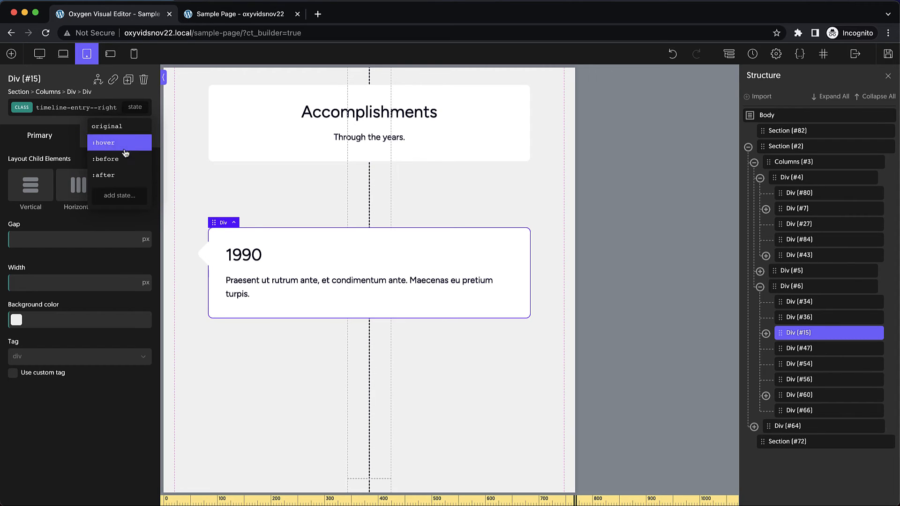
click(115, 175)
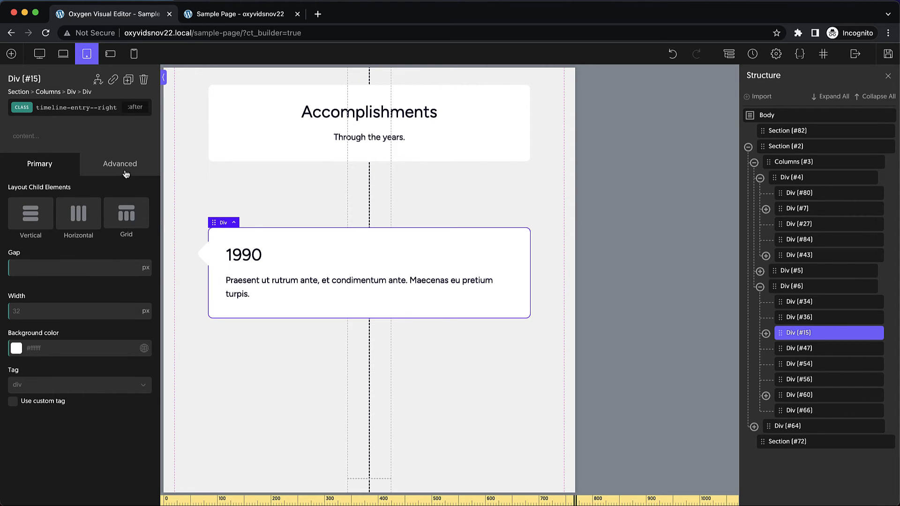
click(126, 175)
click(91, 260)
scroll(93, 262, down, 2)
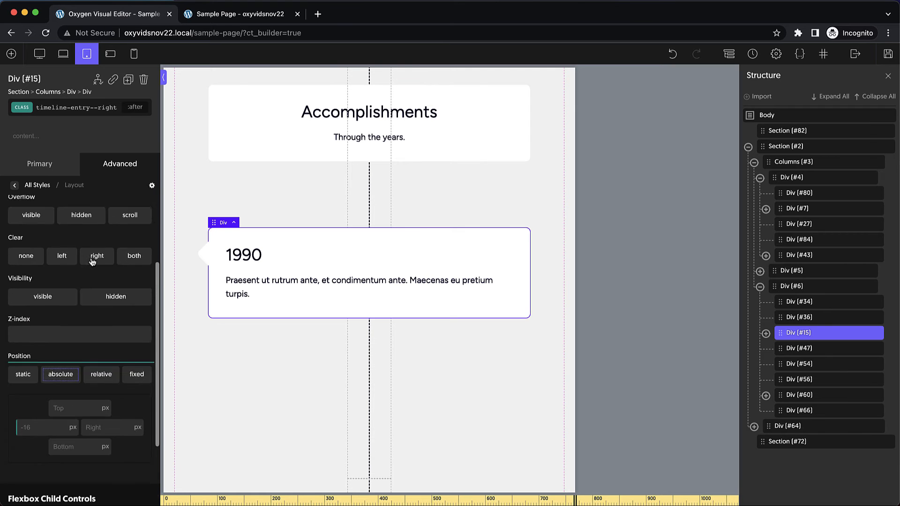
scroll(92, 262, up, 2)
click(131, 247)
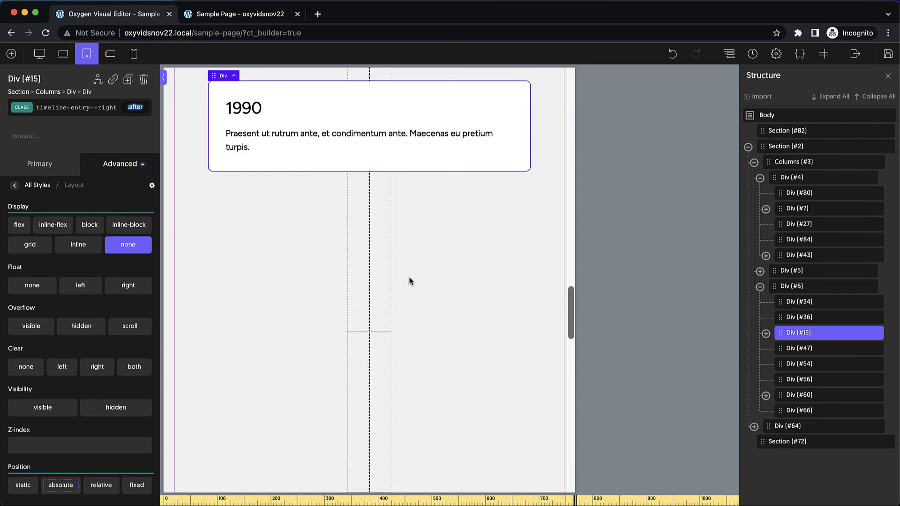
- Set the display of the empty spacer Div (#54) in the third column to none
click(387, 328)
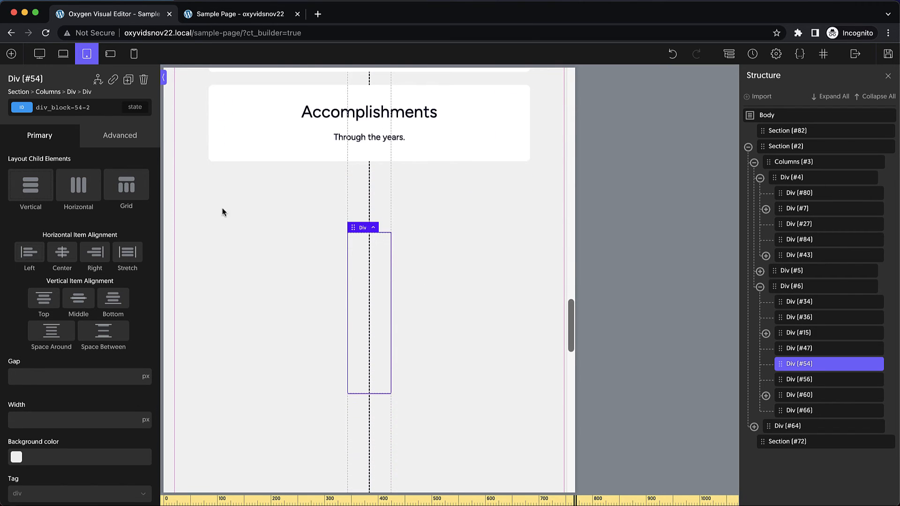
click(109, 146)
click(80, 231)
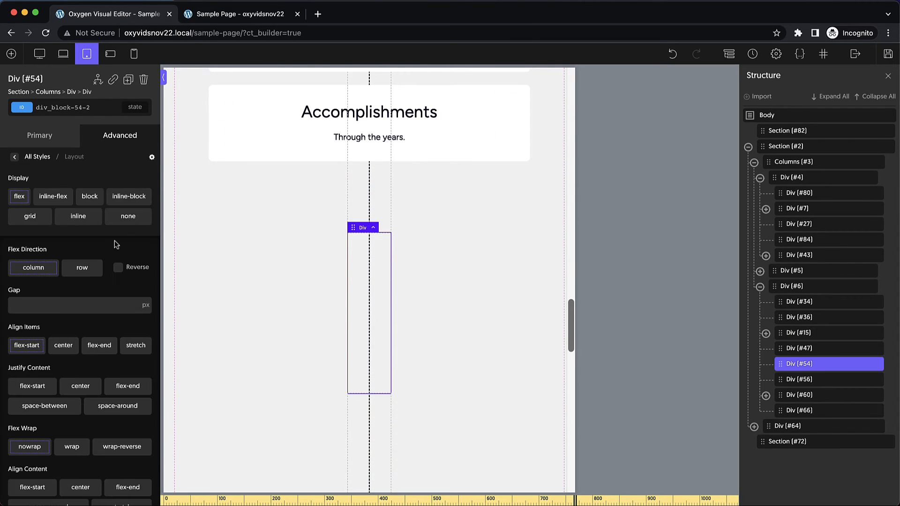
click(128, 217)
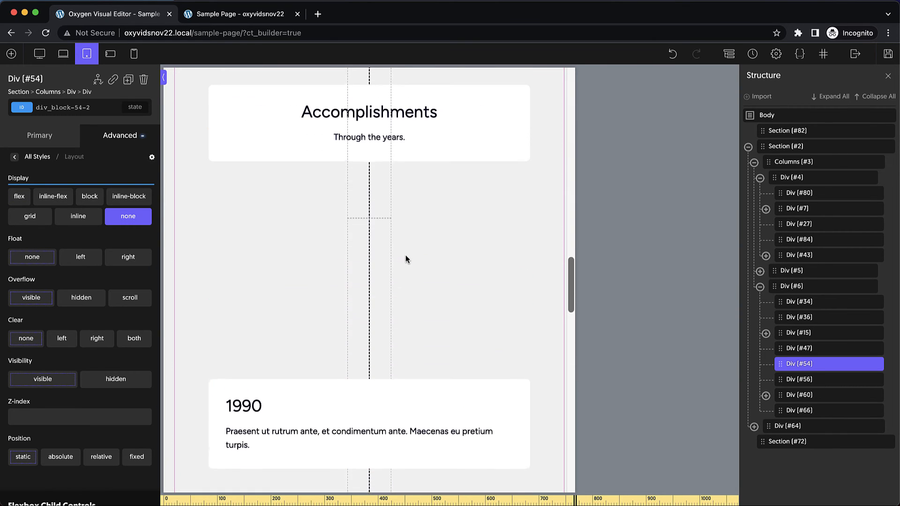
- Save the tablet layout changes and reload the live Sample Page in its own browser tab
scroll(407, 260, up, 10)
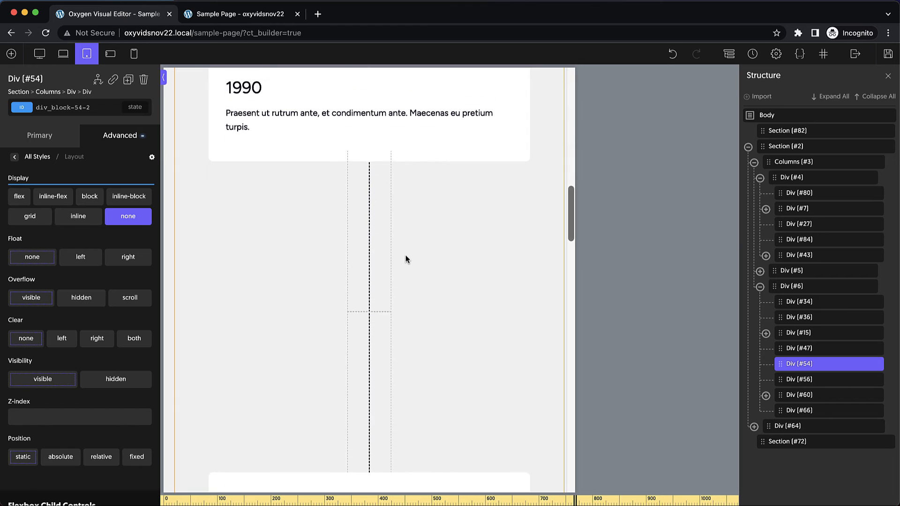
scroll(407, 259, down, 3)
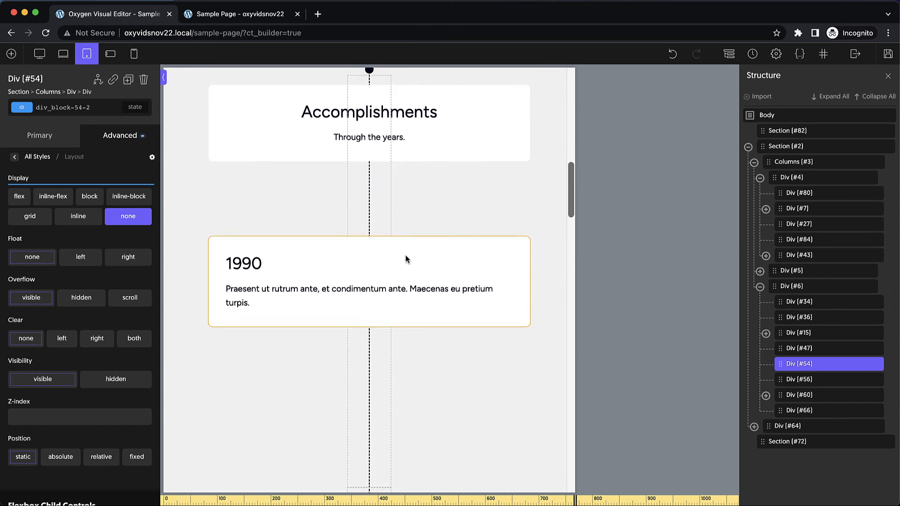
scroll(407, 260, down, 10)
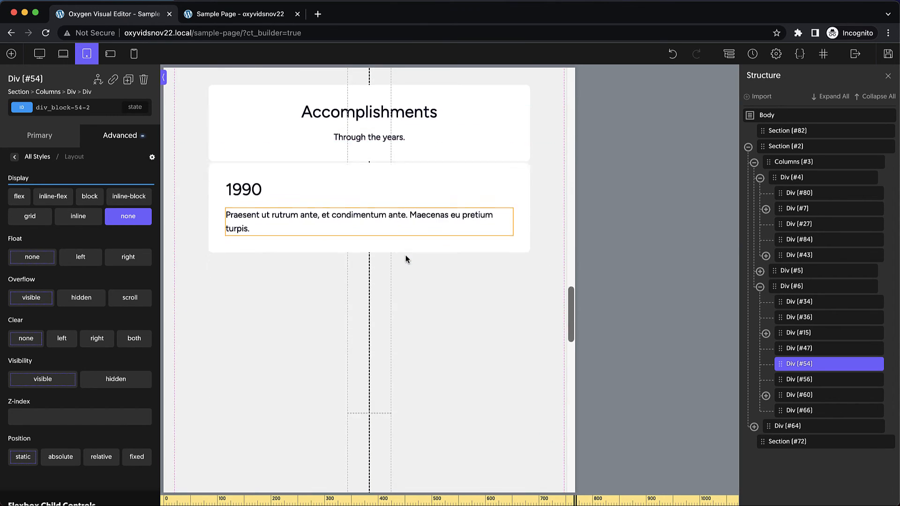
scroll(407, 260, up, 9)
scroll(407, 260, up, 10)
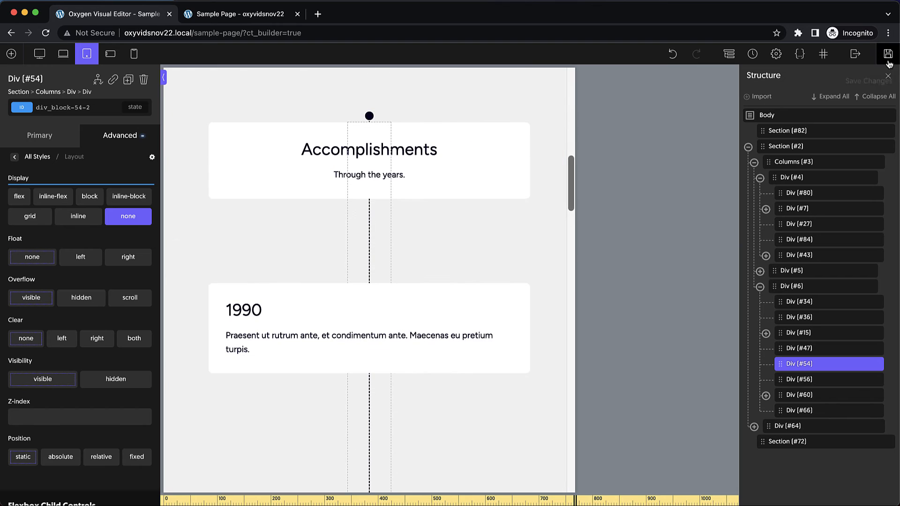
click(855, 54)
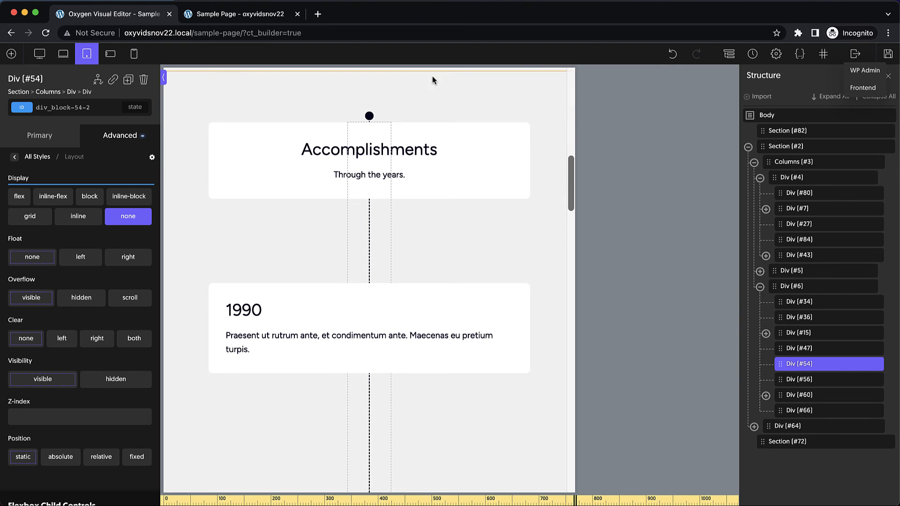
click(272, 15)
key(super+r)
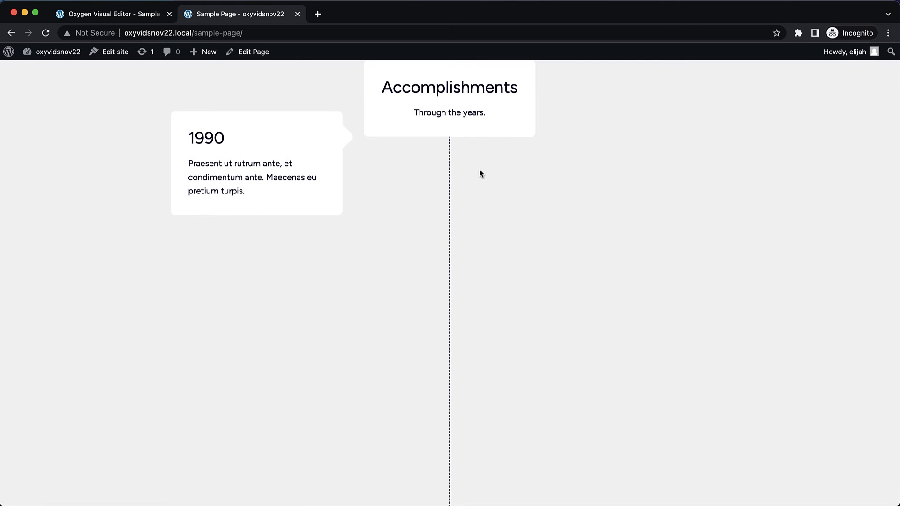
- Inspect the live Sample Page with the browser's developer tools, enlarge the page area and narrow the responsive preview to about 634 px wide
right_click(480, 174)
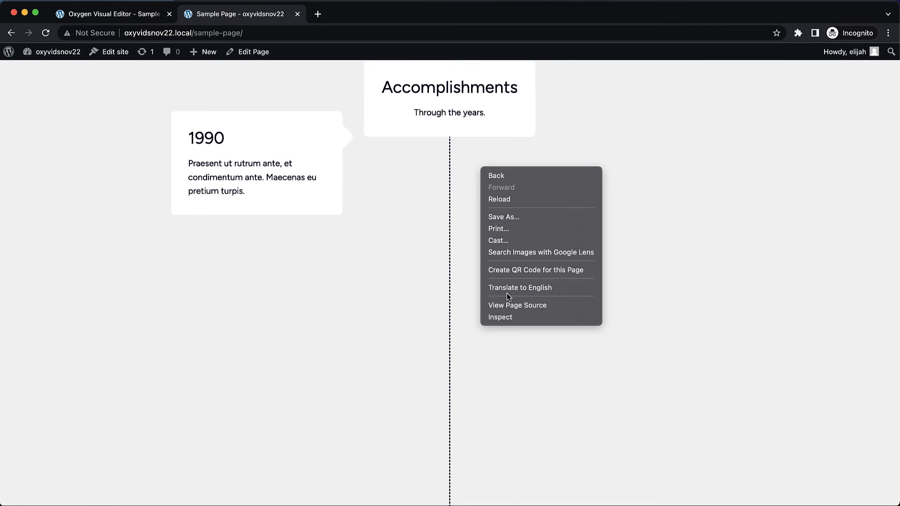
click(504, 318)
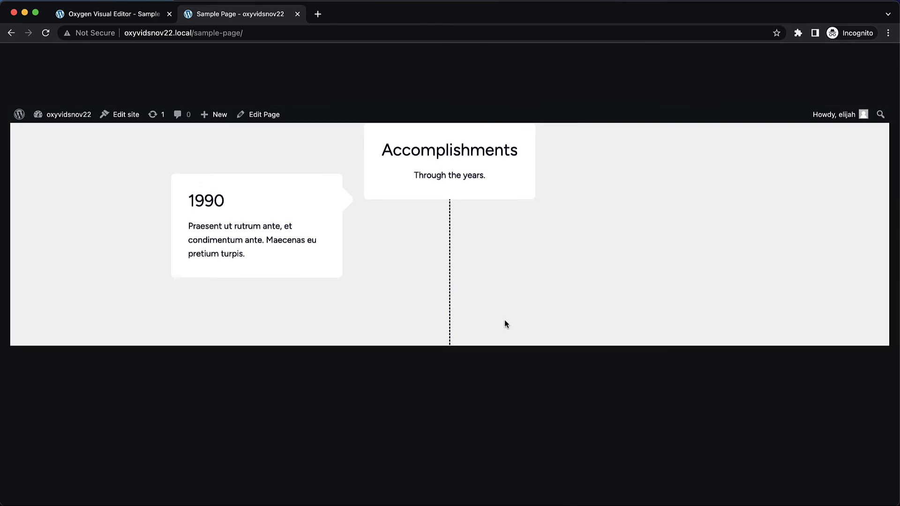
drag(563, 360, 577, 470)
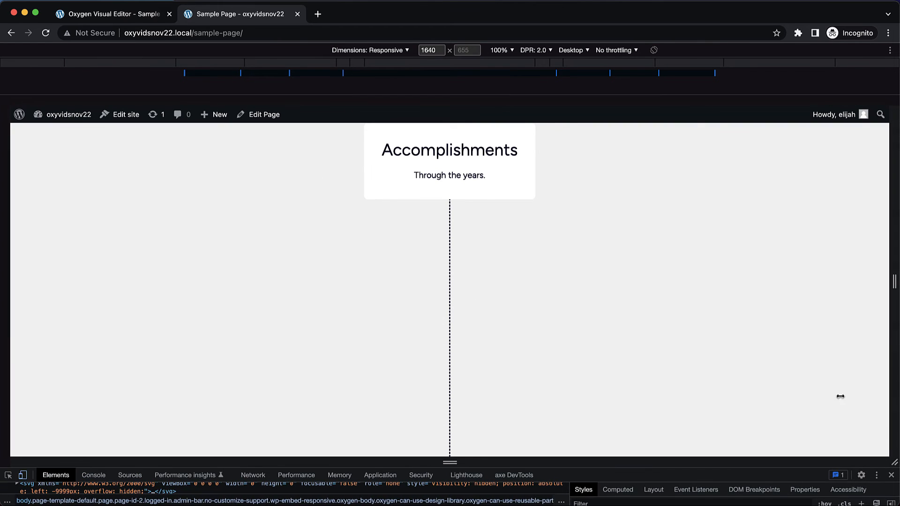
drag(892, 306, 638, 279)
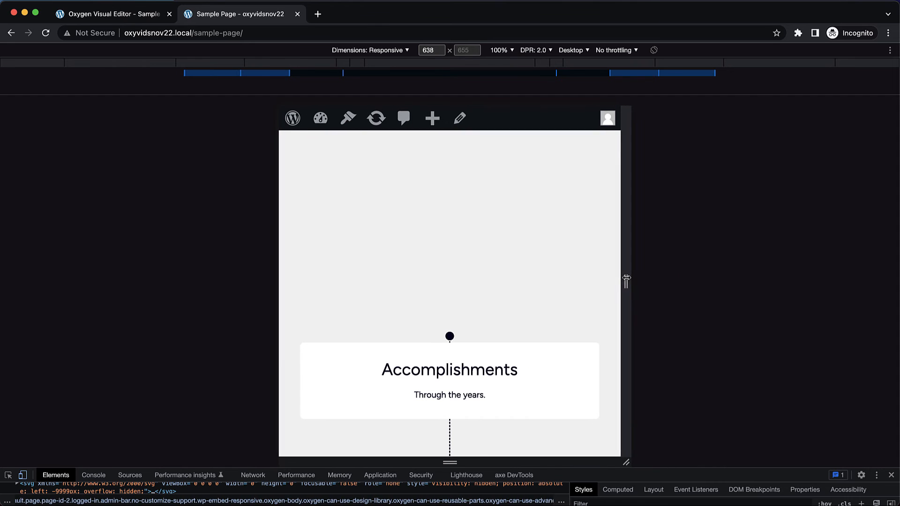
- Examine how the timeline entries animate and stack along the centre line in the narrow live preview, down to the closing Accomplishments section
scroll(586, 253, down, 4)
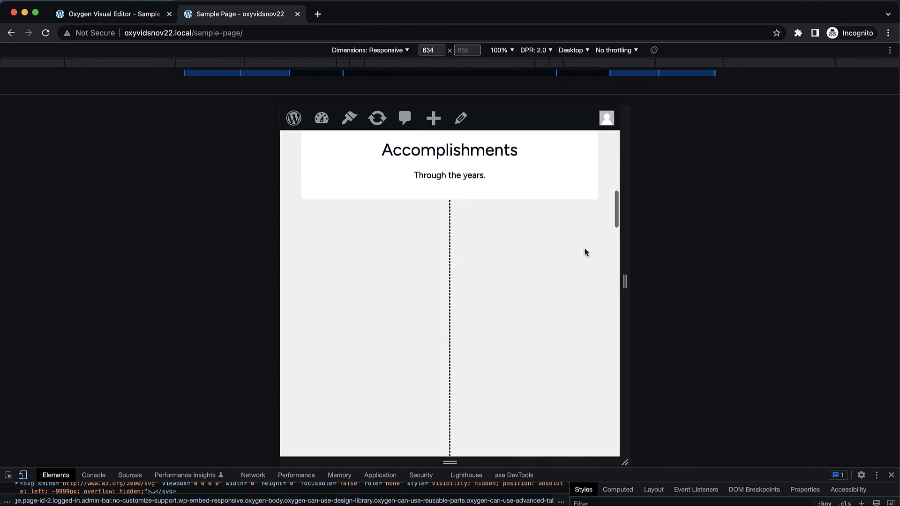
scroll(586, 252, down, 6)
scroll(586, 252, up, 5)
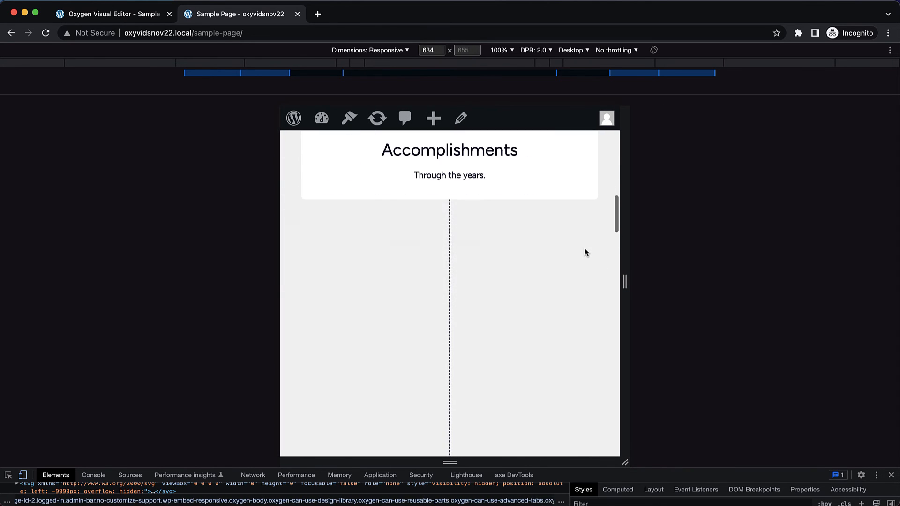
scroll(585, 252, down, 2)
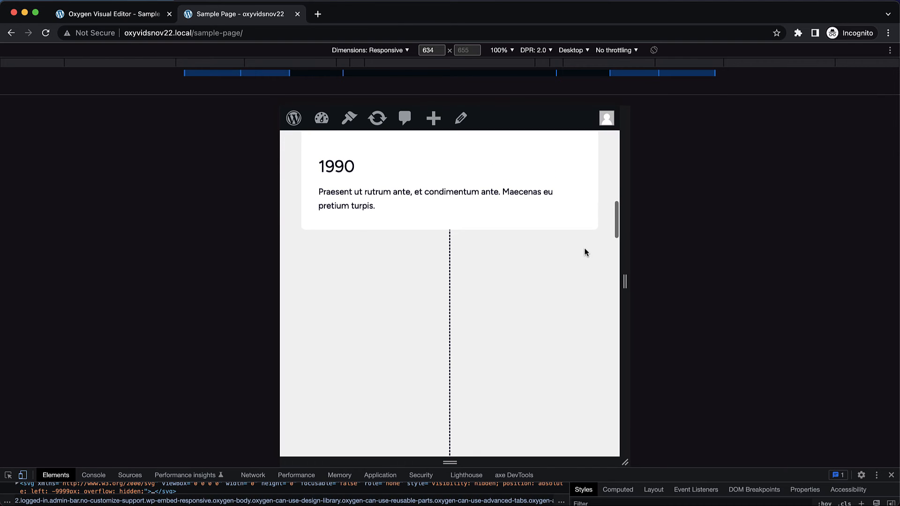
scroll(585, 252, down, 3)
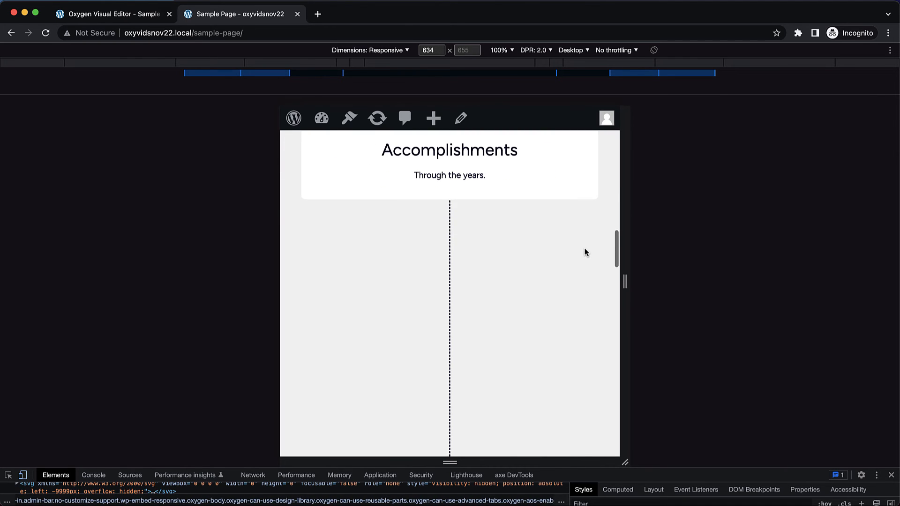
scroll(585, 252, down, 3)
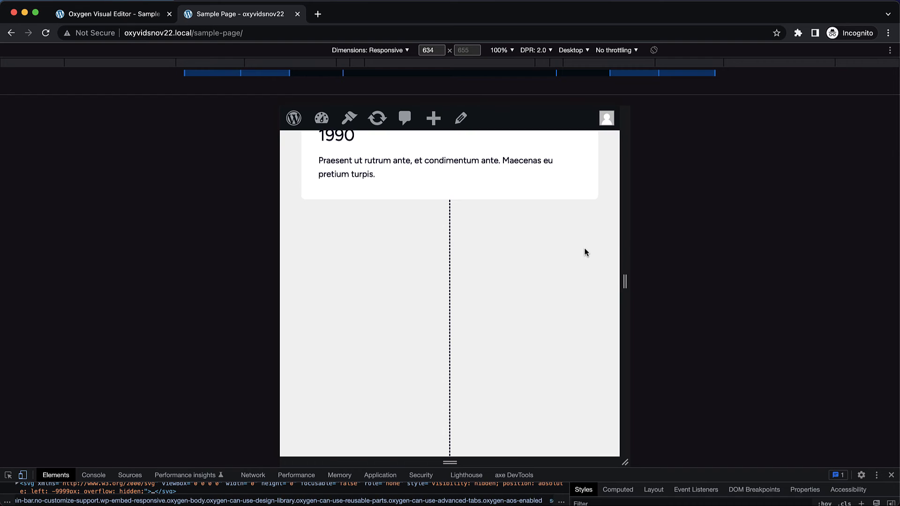
scroll(586, 252, down, 3)
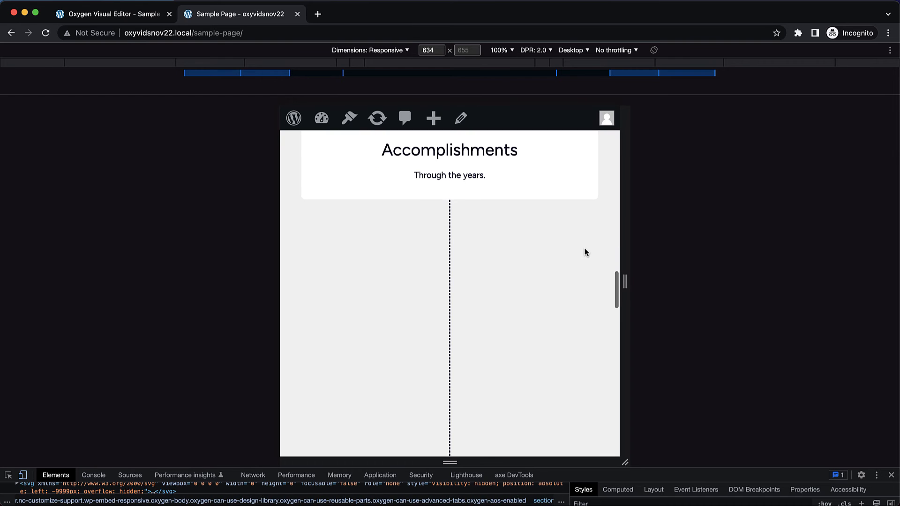
scroll(585, 253, down, 3)
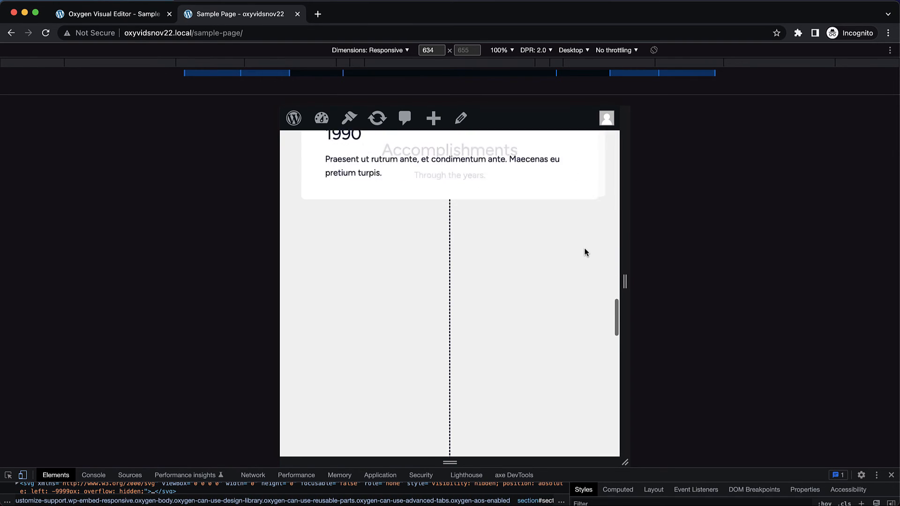
scroll(585, 253, down, 3)
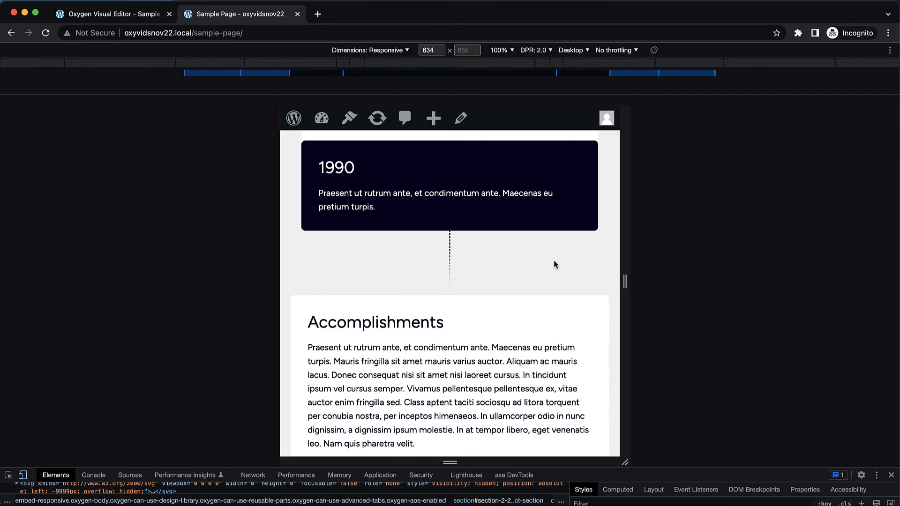
scroll(555, 264, up, 2)
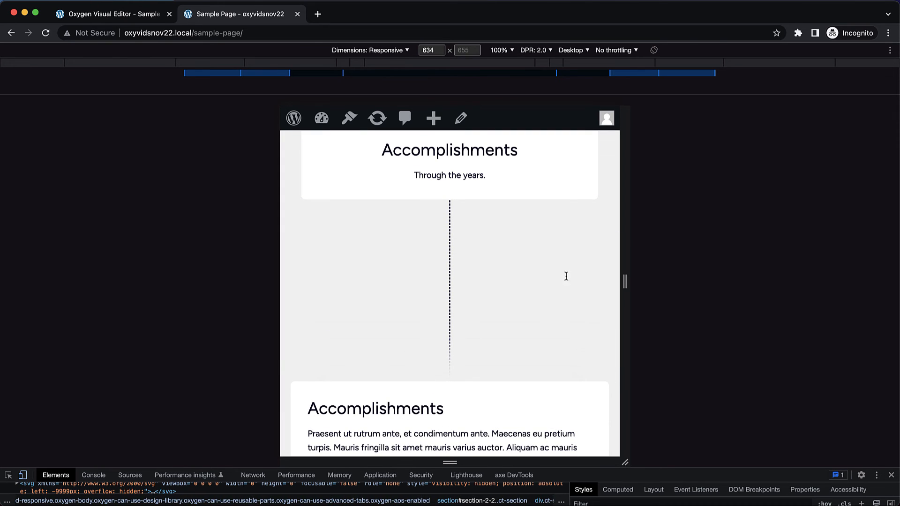
scroll(561, 282, up, 6)
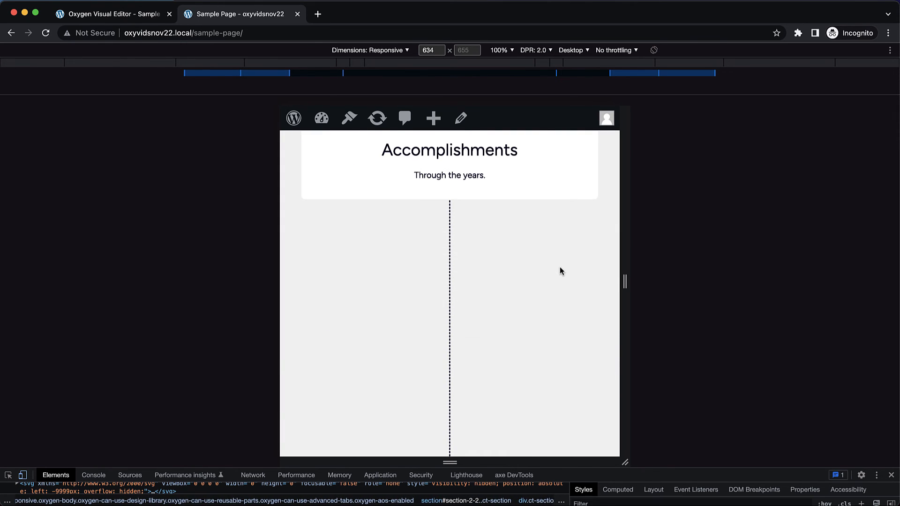
- Switch to the Oxygen editor and set the global Animate On Scroll effects to be disabled on screens less than 992px, and save
click(113, 14)
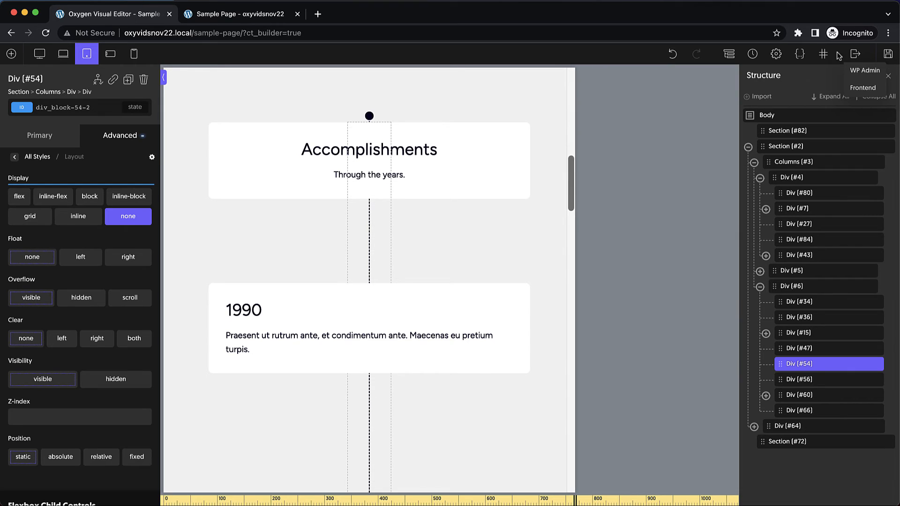
click(776, 53)
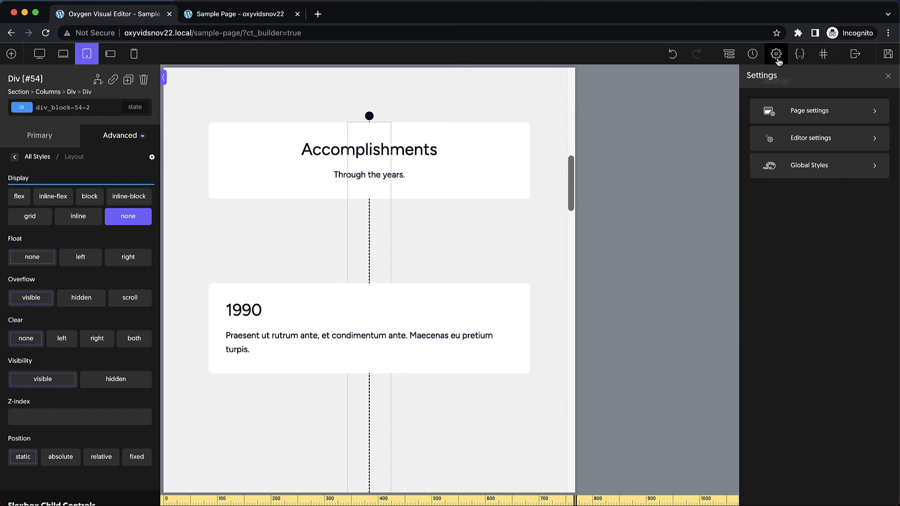
click(821, 164)
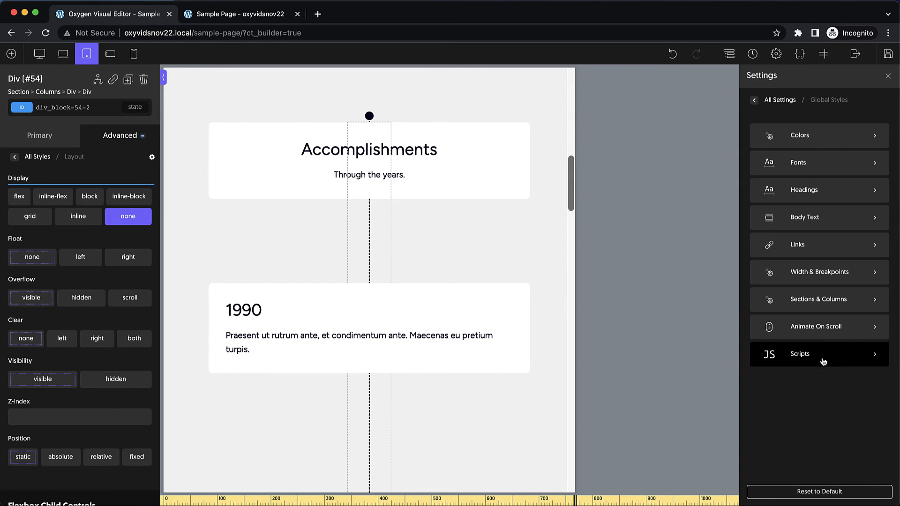
click(828, 328)
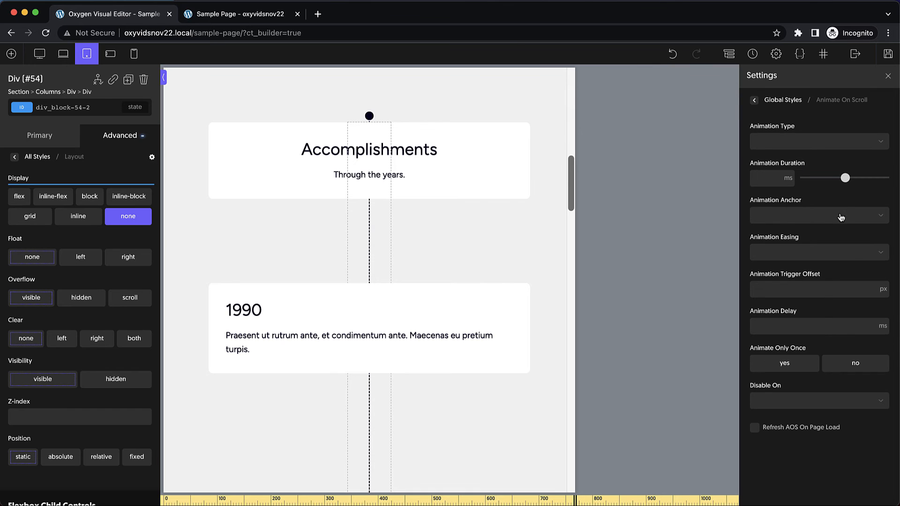
click(823, 396)
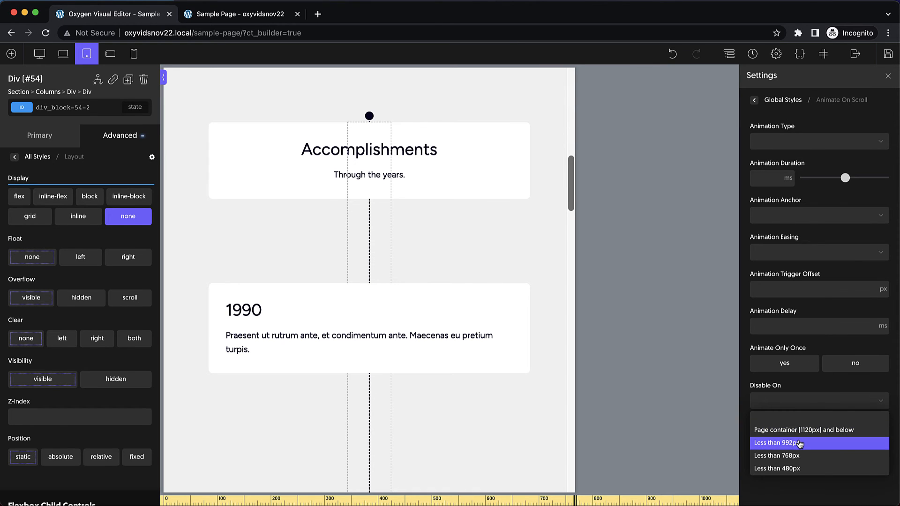
click(799, 443)
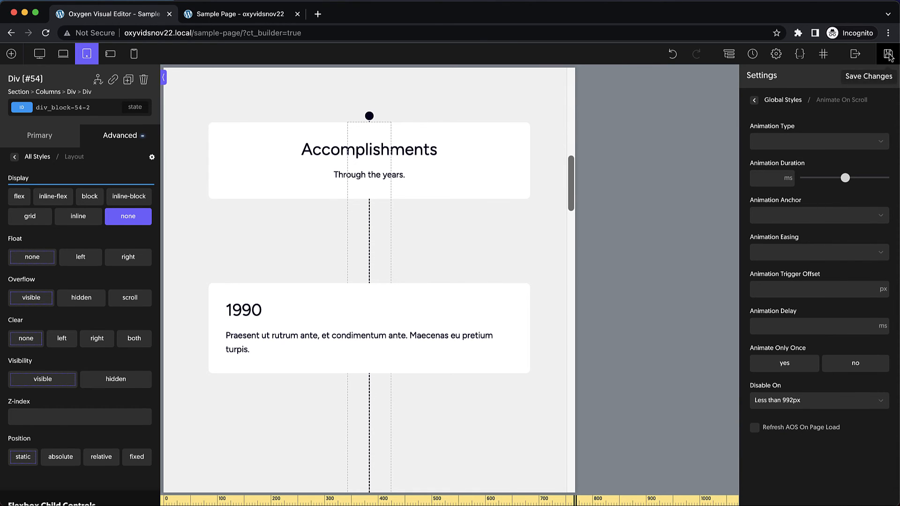
- Reload the live Sample Page at the narrow width and check how the timeline entries behave throughout the page without scroll animations
scroll(493, 207, up, 15)
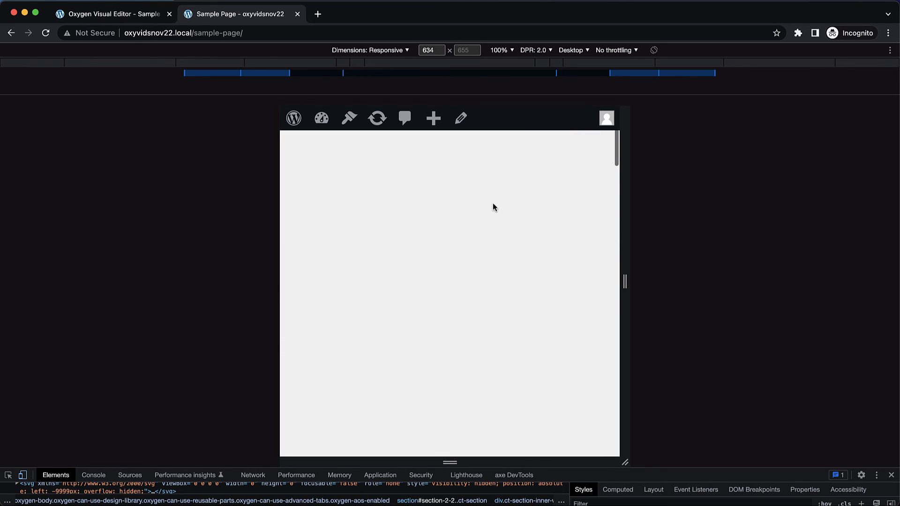
key(super+r)
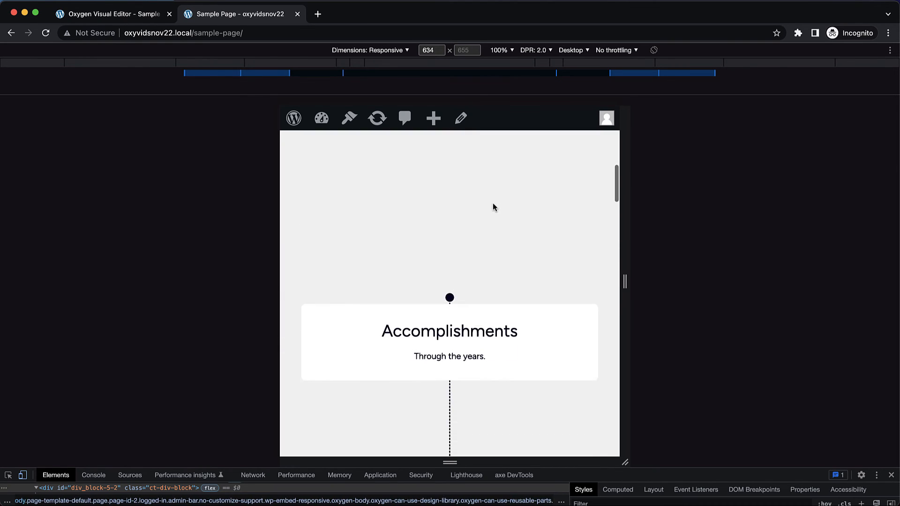
scroll(493, 207, down, 7)
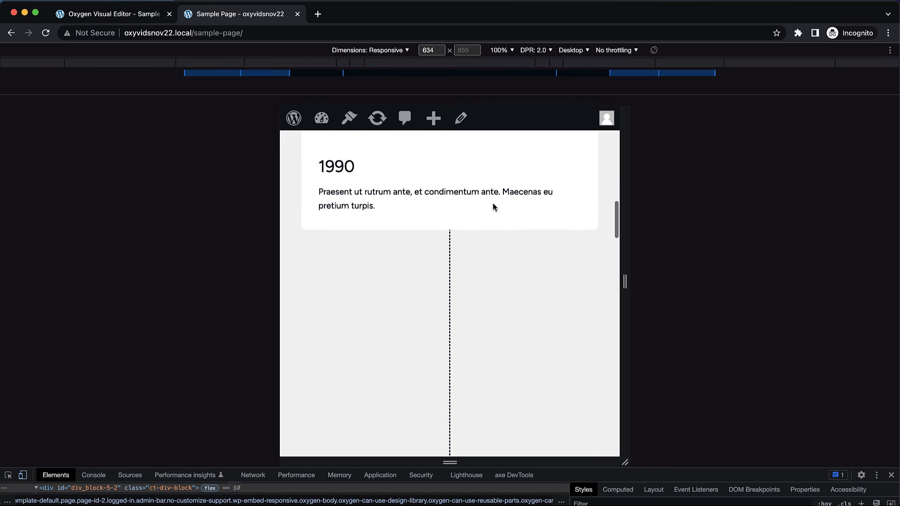
scroll(493, 206, up, 3)
scroll(494, 206, down, 4)
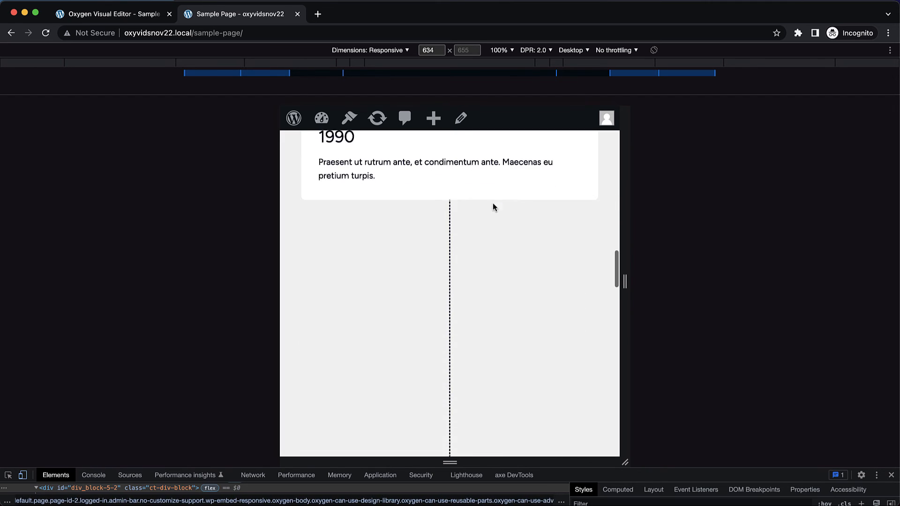
scroll(493, 207, up, 3)
scroll(493, 207, down, 4)
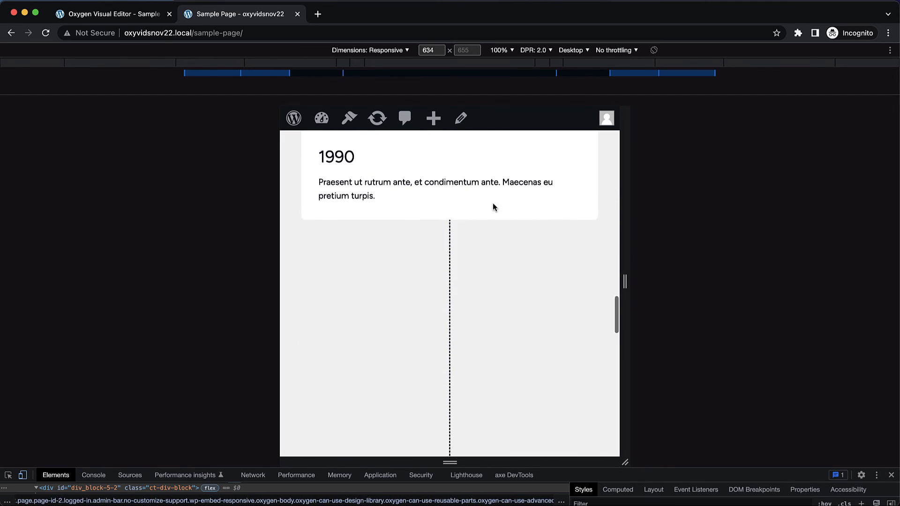
scroll(493, 207, down, 8)
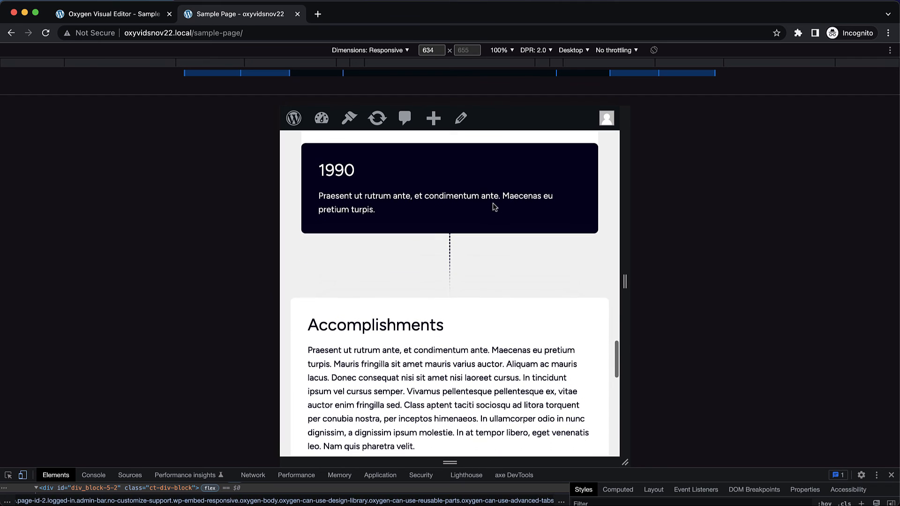
scroll(495, 206, down, 3)
scroll(495, 206, up, 5)
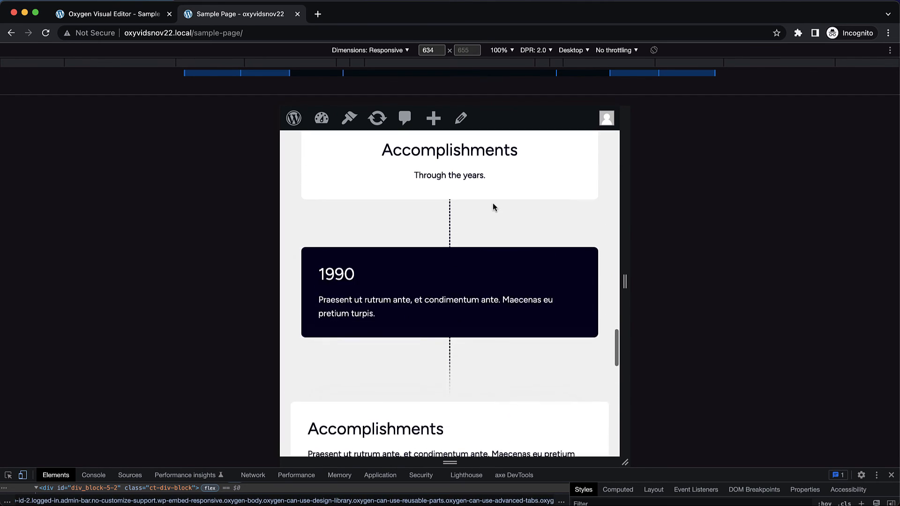
scroll(493, 207, up, 2)
scroll(493, 207, down, 5)
scroll(493, 206, up, 5)
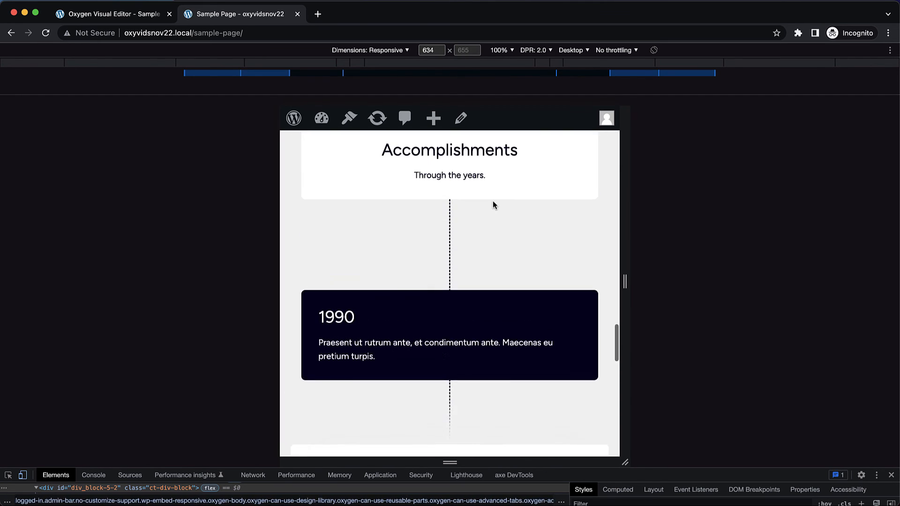
scroll(493, 205, up, 8)
scroll(493, 205, down, 3)
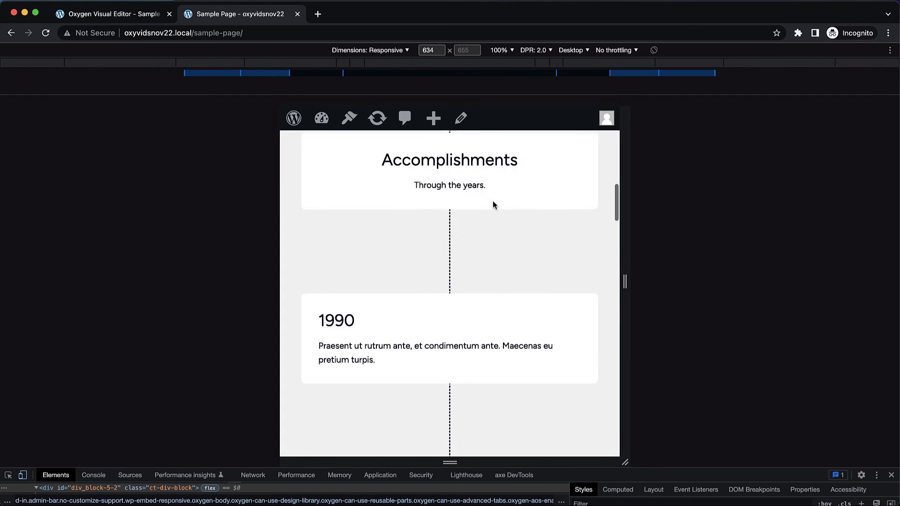
scroll(493, 205, down, 8)
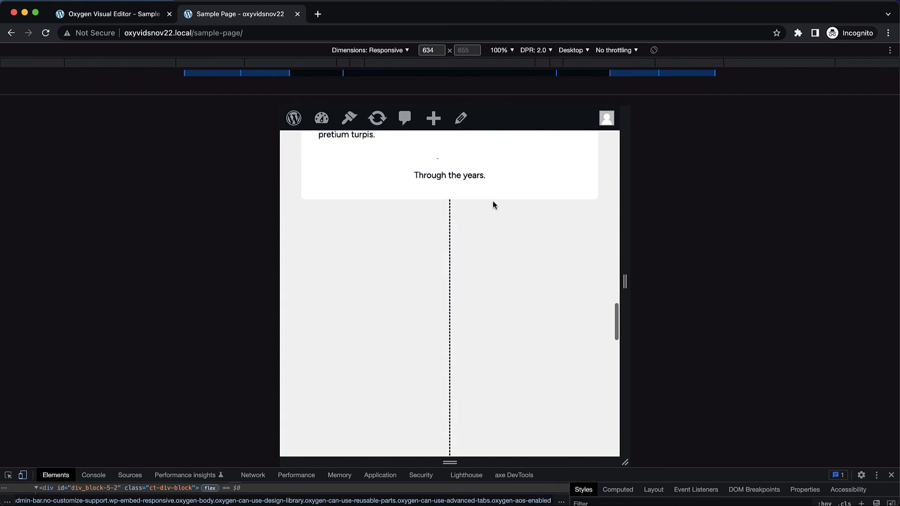
scroll(493, 205, up, 6)
- Return to the Oxygen editor and review the timeline in the tablet layout and in the full desktop layout
click(86, 15)
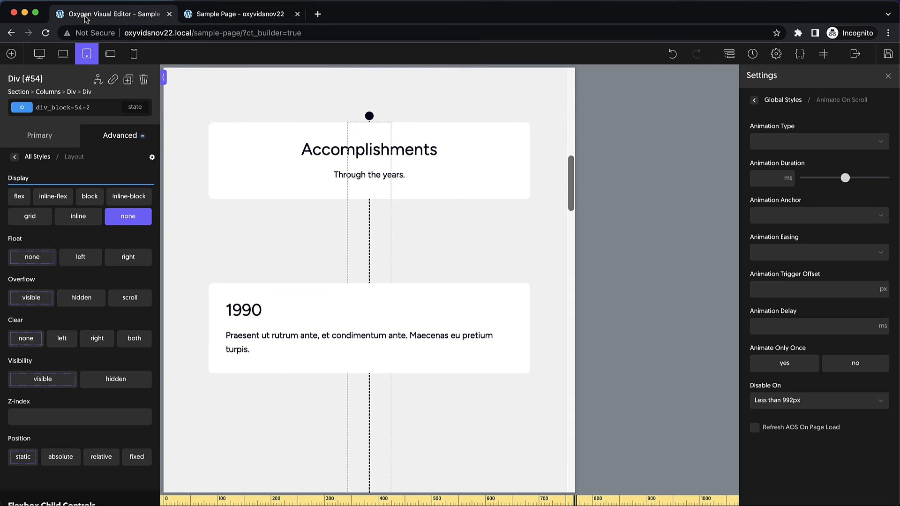
scroll(422, 294, up, 8)
scroll(422, 294, down, 8)
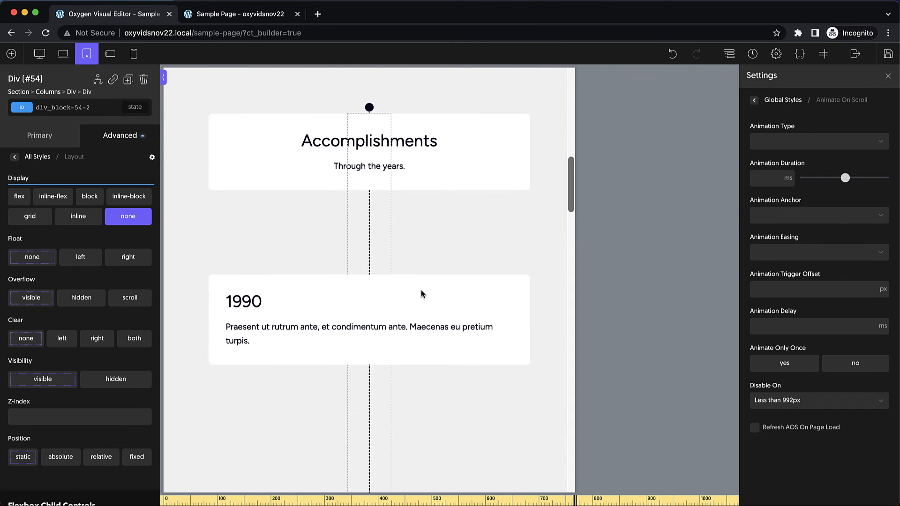
scroll(422, 294, down, 5)
scroll(422, 294, up, 6)
scroll(422, 294, down, 1)
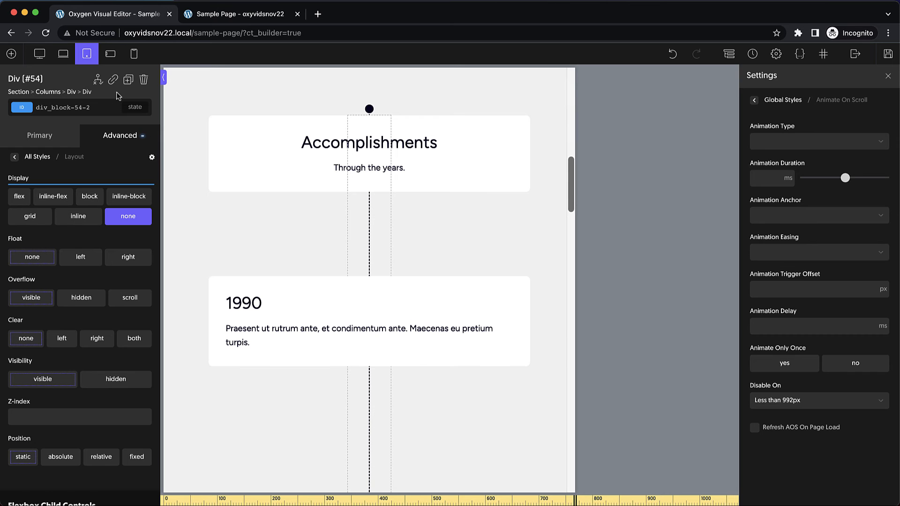
click(40, 53)
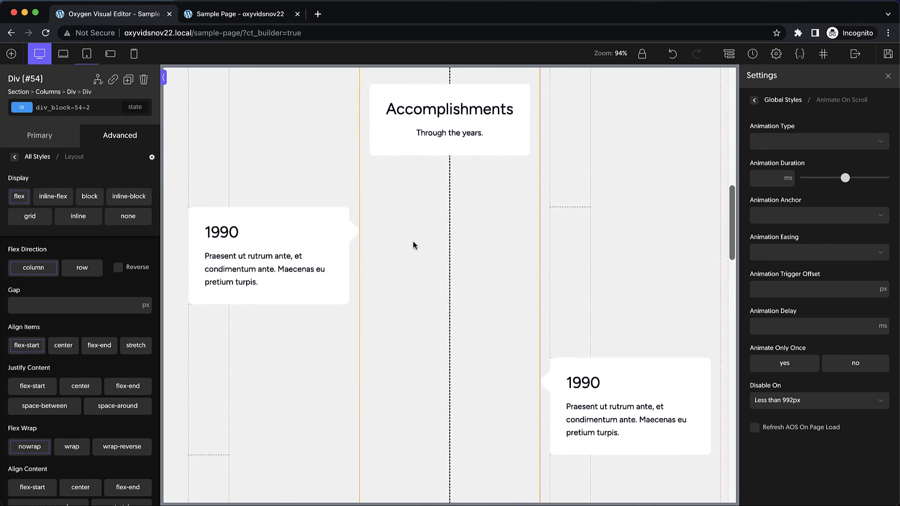
scroll(414, 245, down, 3)
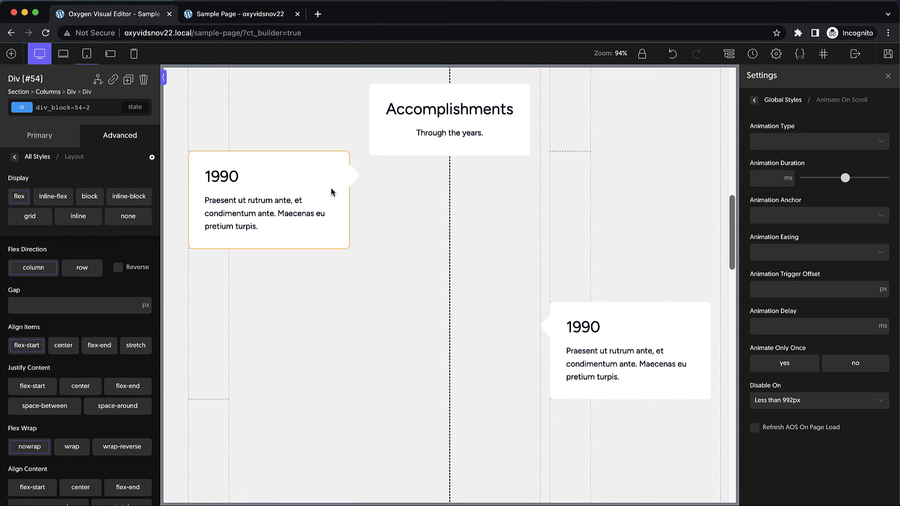
- Retitle the first entry card to the right of the timeline line as 1991
scroll(331, 191, down, 1)
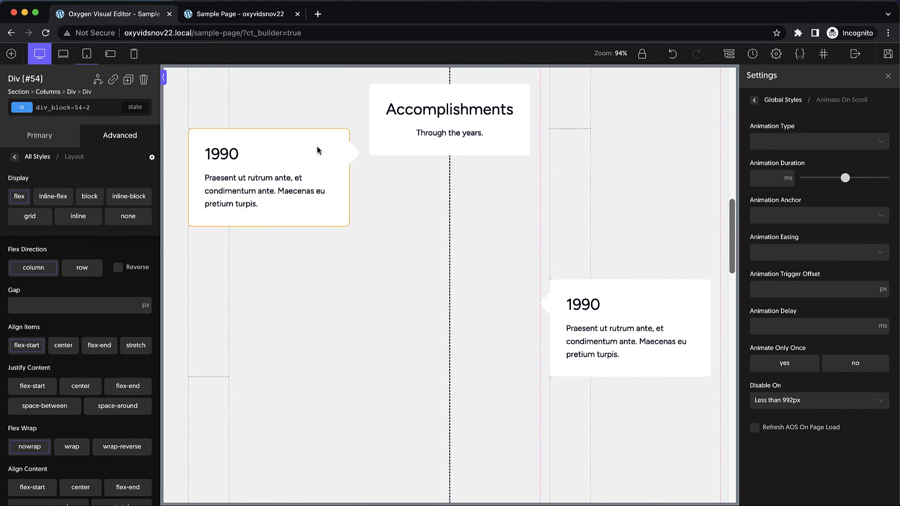
scroll(317, 150, down, 2)
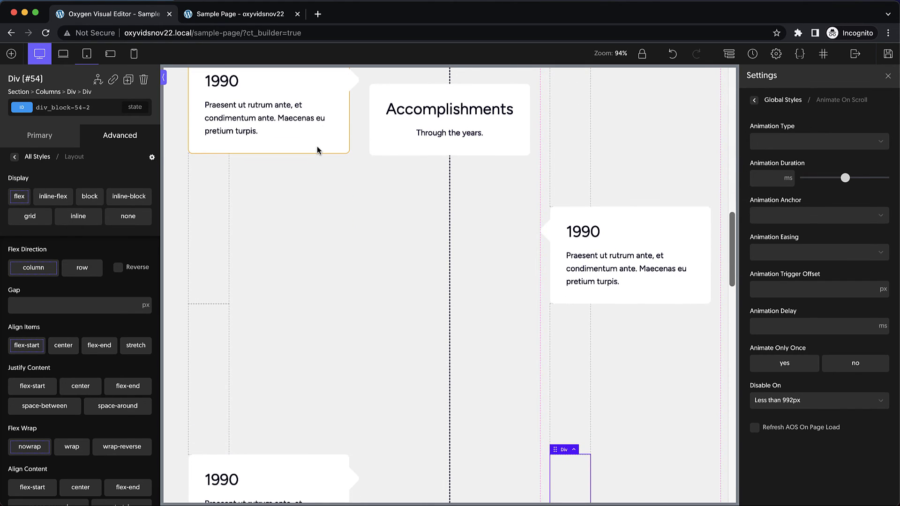
scroll(317, 150, up, 2)
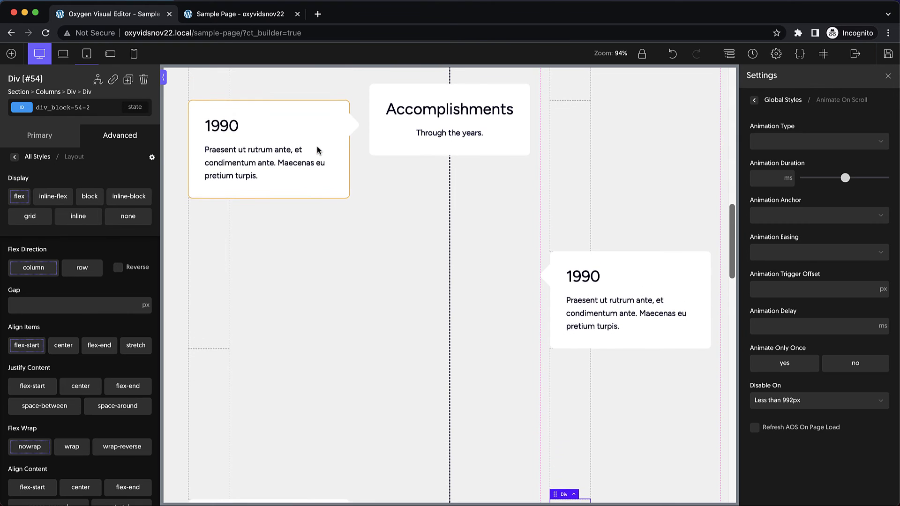
double_click(588, 281)
click(603, 289)
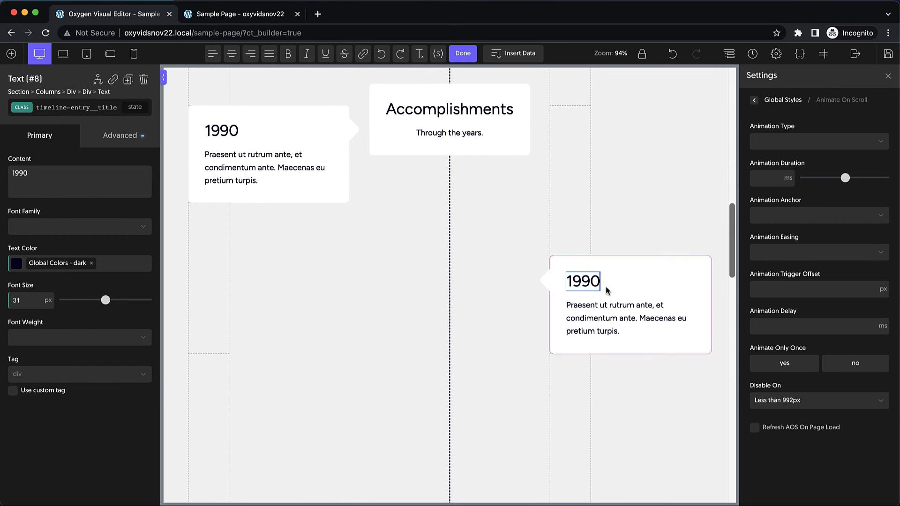
click(635, 291)
- Retitle the second entry card to the left of the timeline line as 1992
scroll(635, 291, down, 3)
double_click(235, 240)
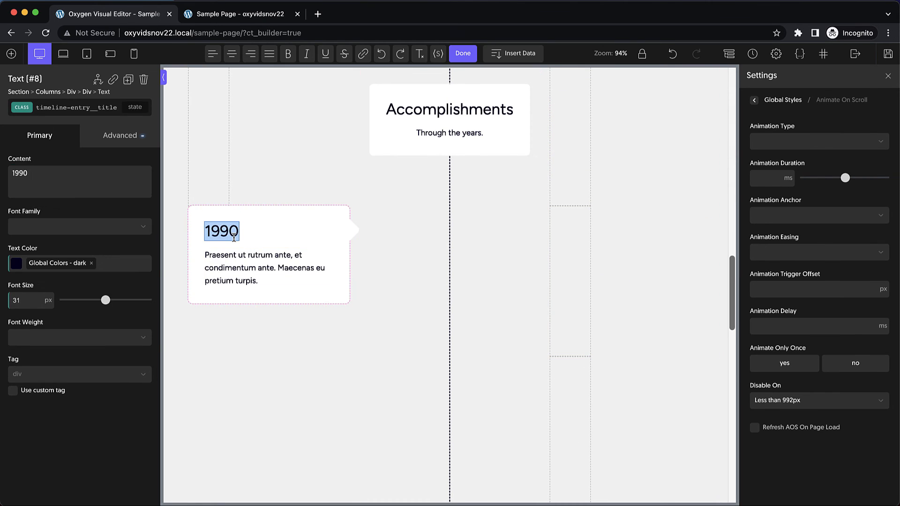
click(235, 239)
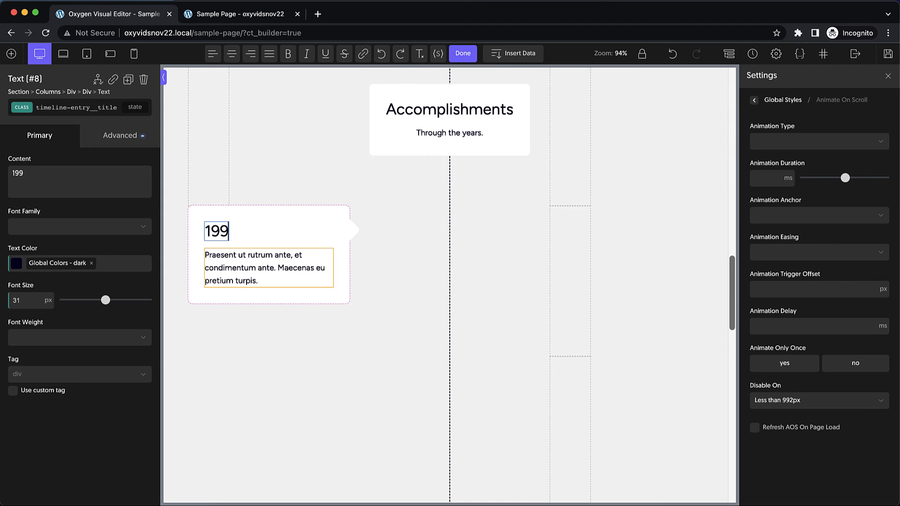
text(2)
click(543, 237)
- Edit the year title of the dark entry card just above the closing Accomplishments section
scroll(574, 263, down, 5)
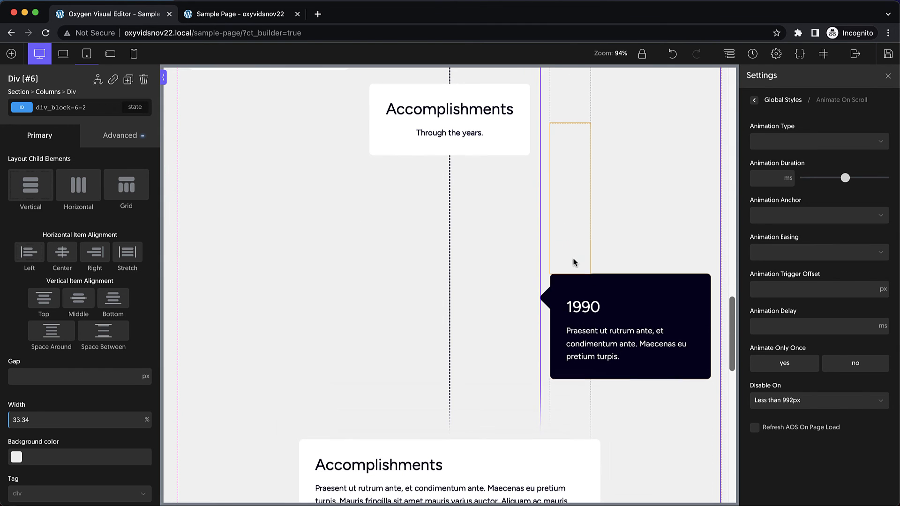
double_click(586, 305)
key(Right)
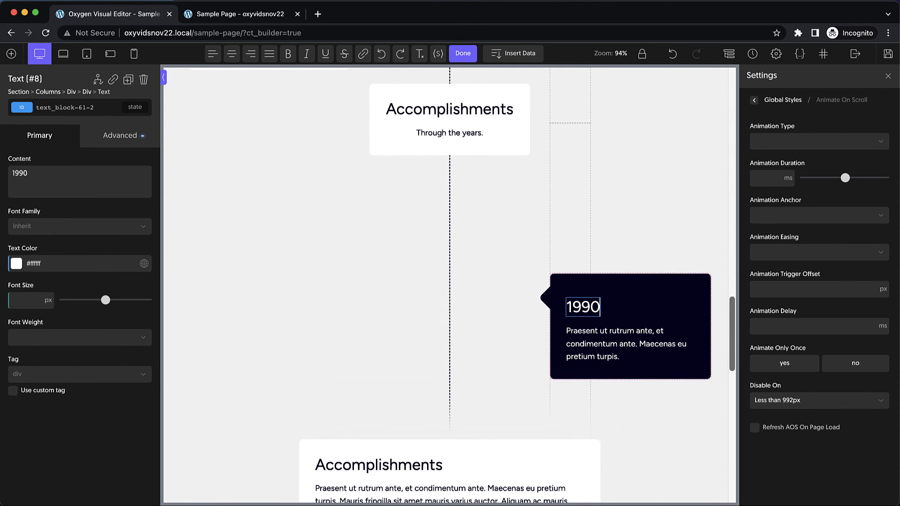
click(519, 244)
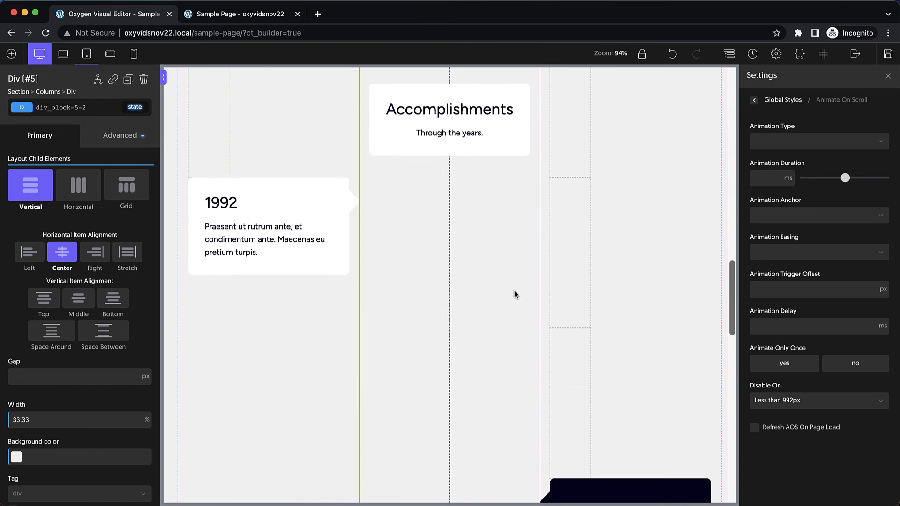
- Check the order of the dated entries in the less than 992px layout, and return to the full desktop layout
click(91, 52)
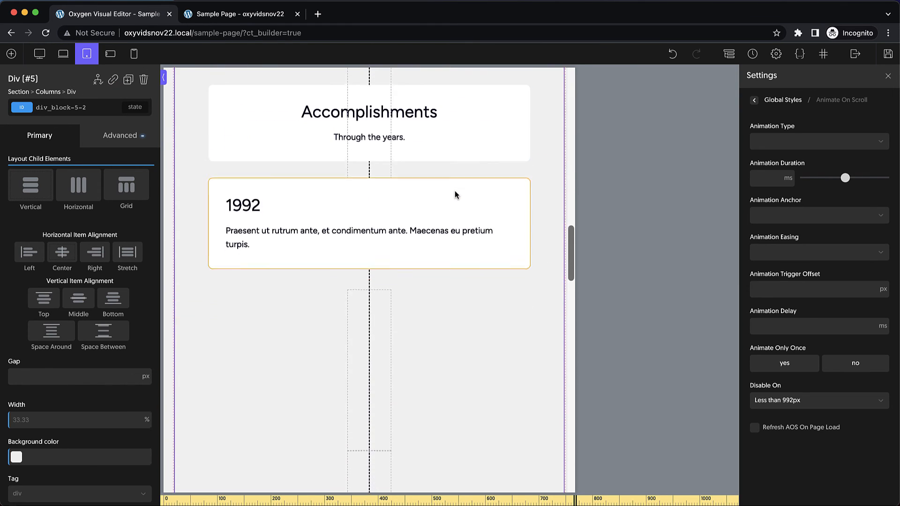
scroll(455, 194, down, 5)
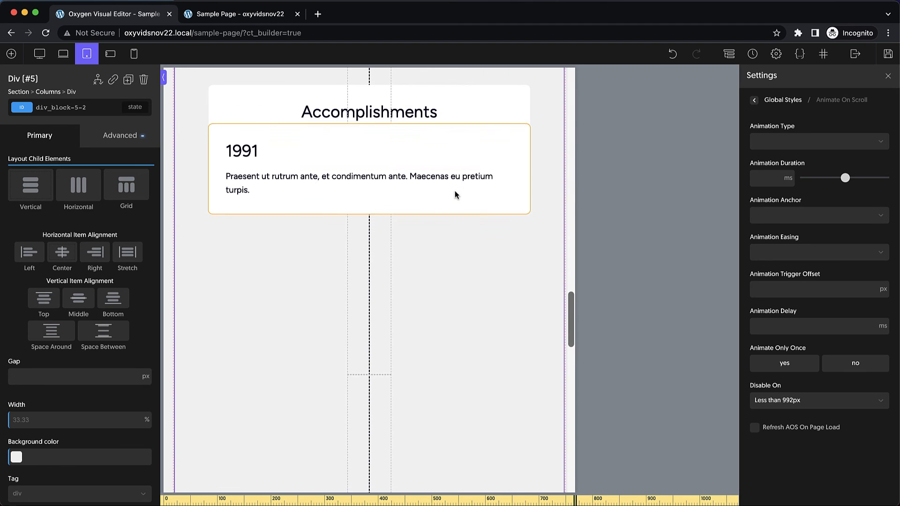
scroll(455, 194, up, 5)
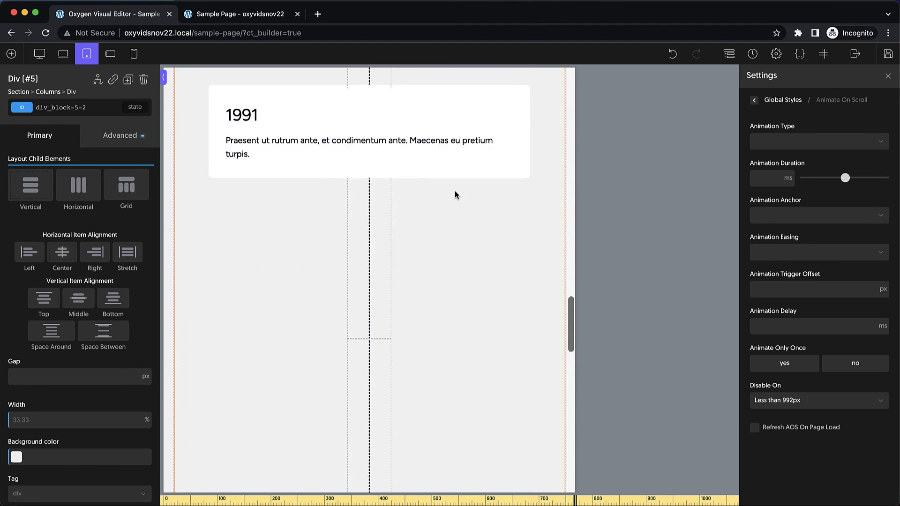
scroll(455, 195, up, 4)
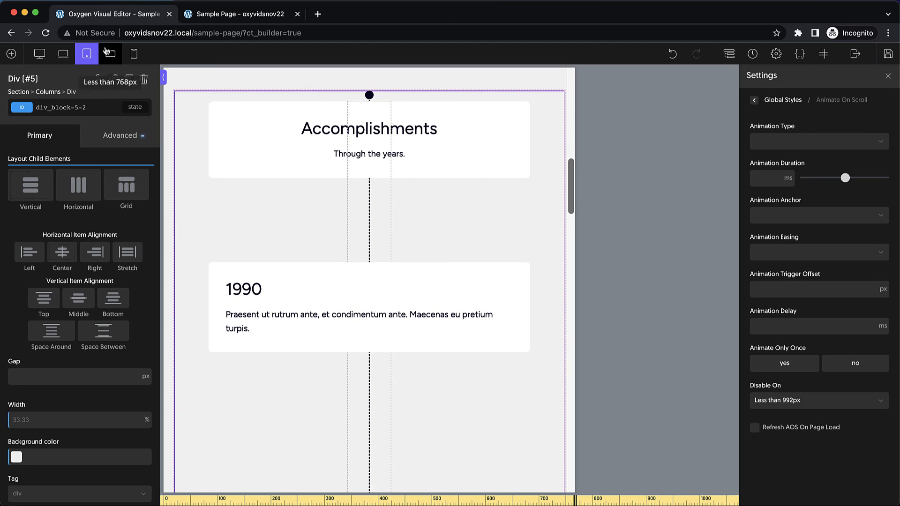
click(40, 53)
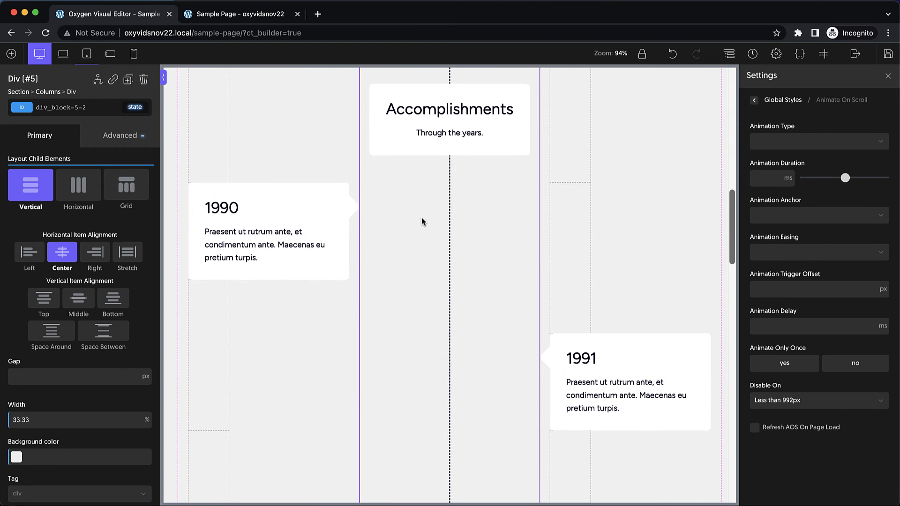
- Set the 1990 card's timeline-card--desktop class to display none on screens less than 992px
click(327, 214)
click(88, 54)
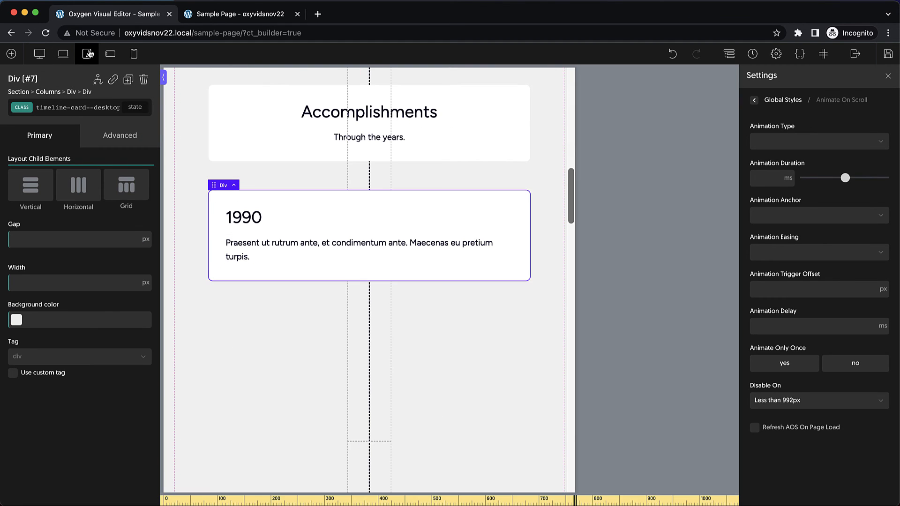
click(116, 145)
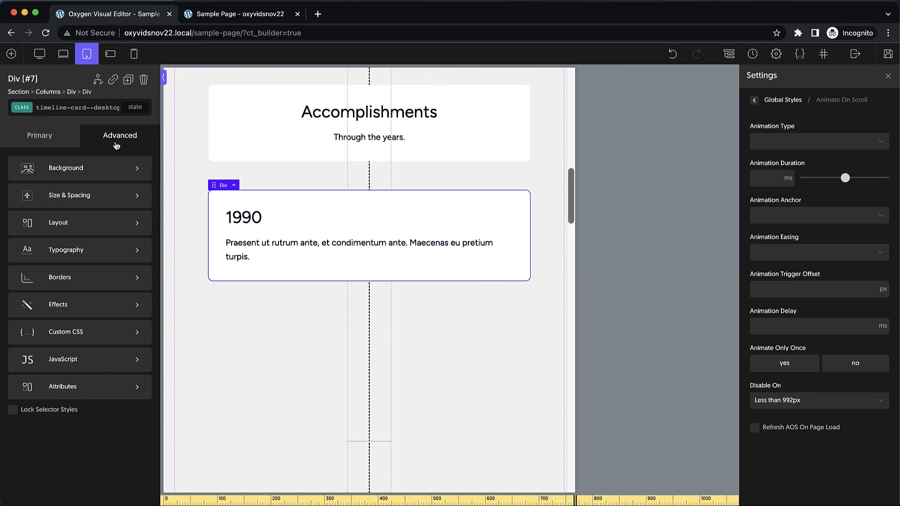
click(118, 225)
click(128, 216)
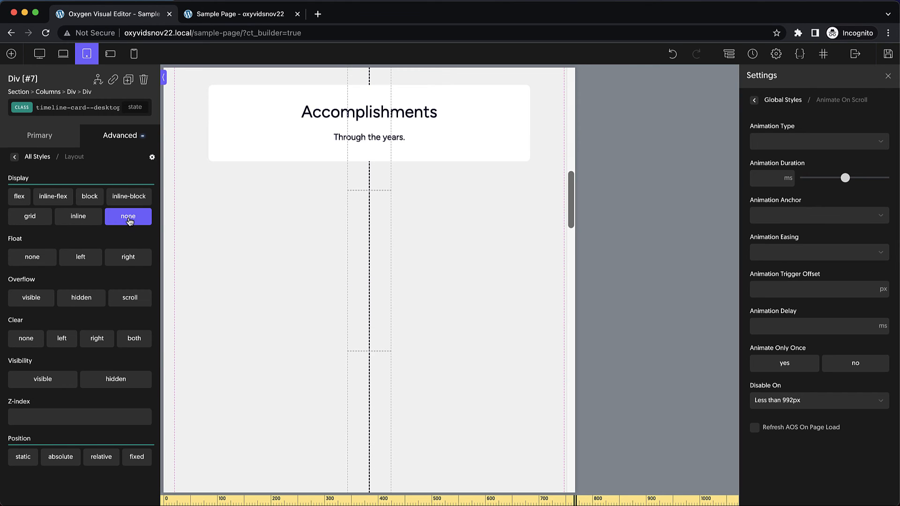
- Add a new class named timeline-entry--mobile to the 1990 card in the full desktop layout
click(39, 54)
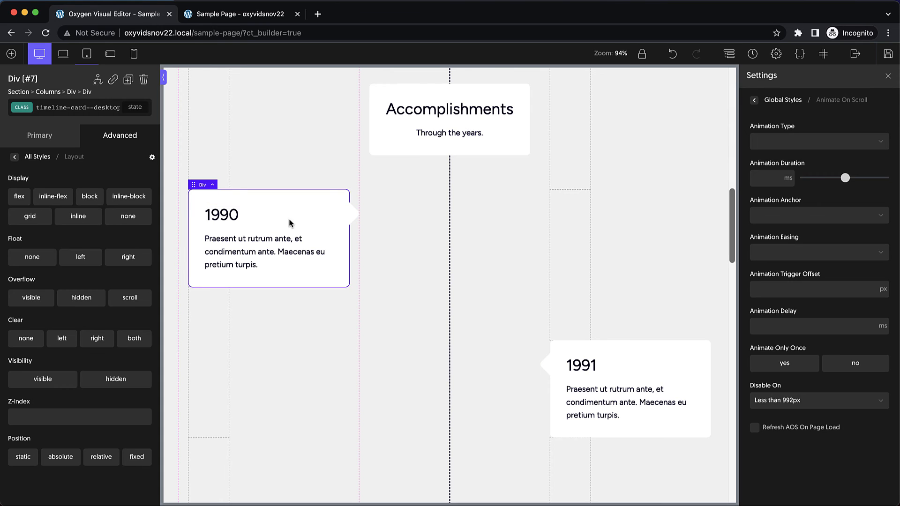
click(79, 109)
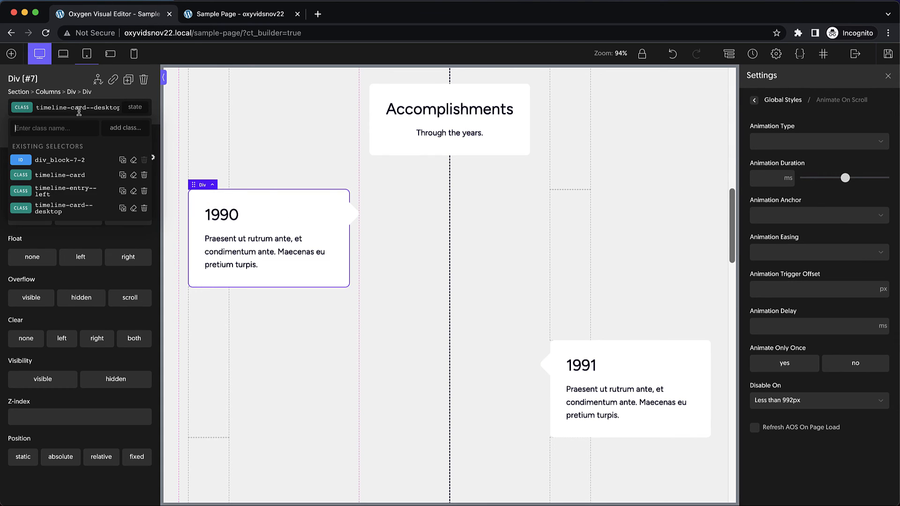
text(timeline)
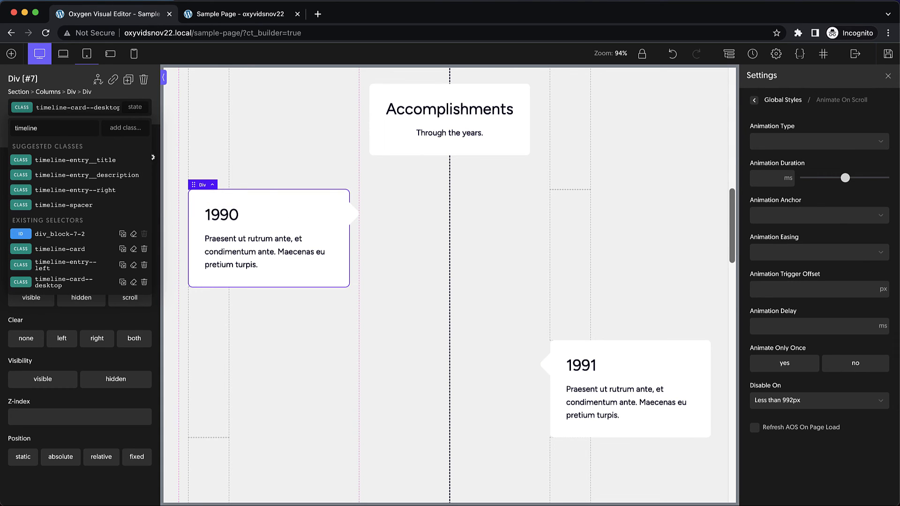
text(-entry)
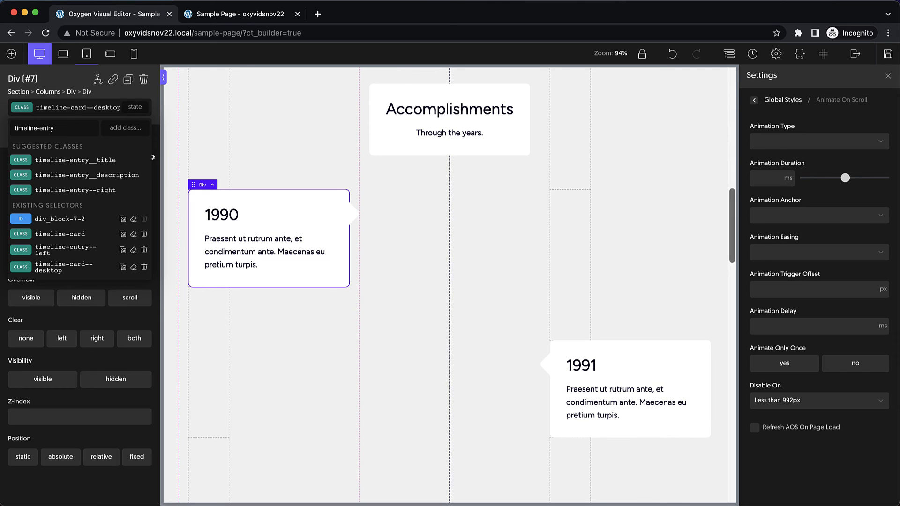
text(--mobile)
key(Return)
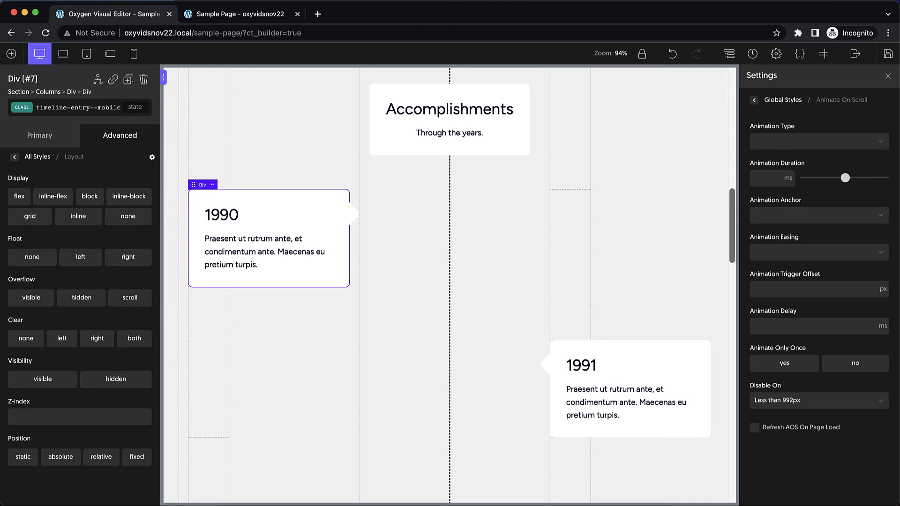
- Set timeline-entry--mobile to display none on full screen and flex below 992px, and check the 1990 card in both layouts
click(118, 136)
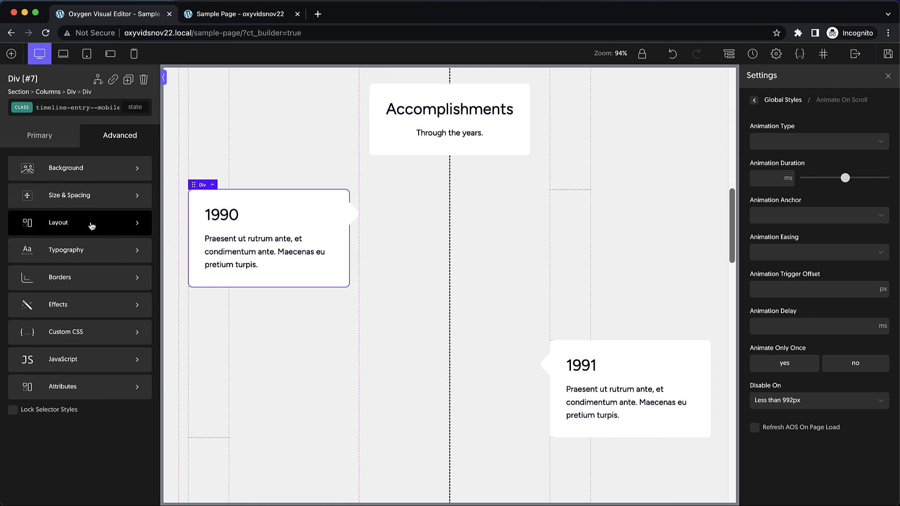
click(94, 228)
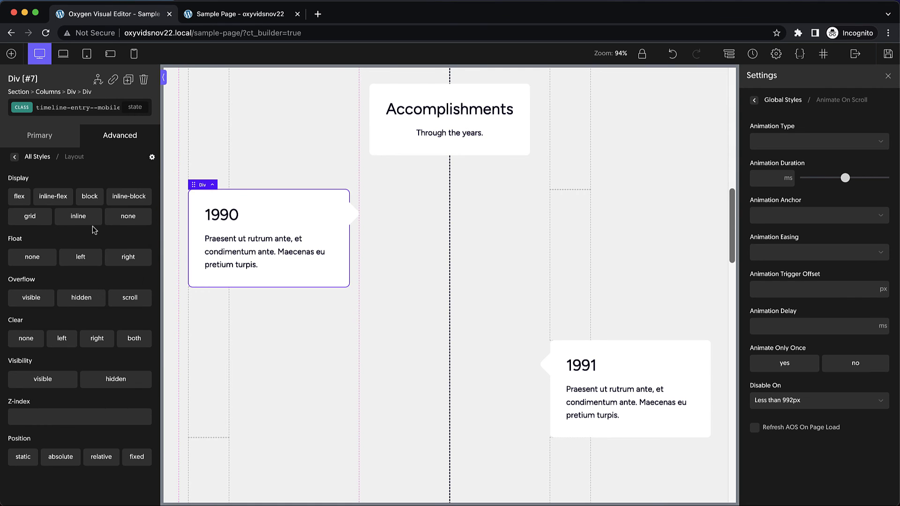
click(128, 217)
click(87, 54)
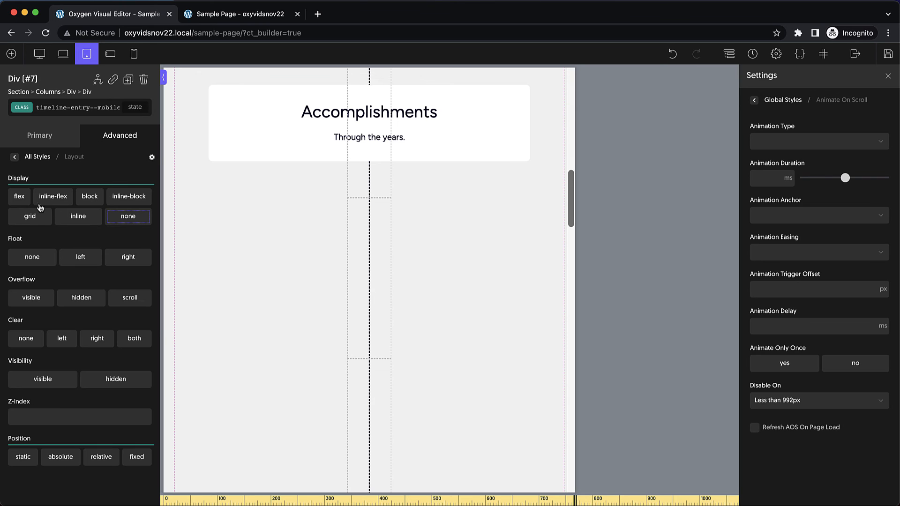
click(21, 199)
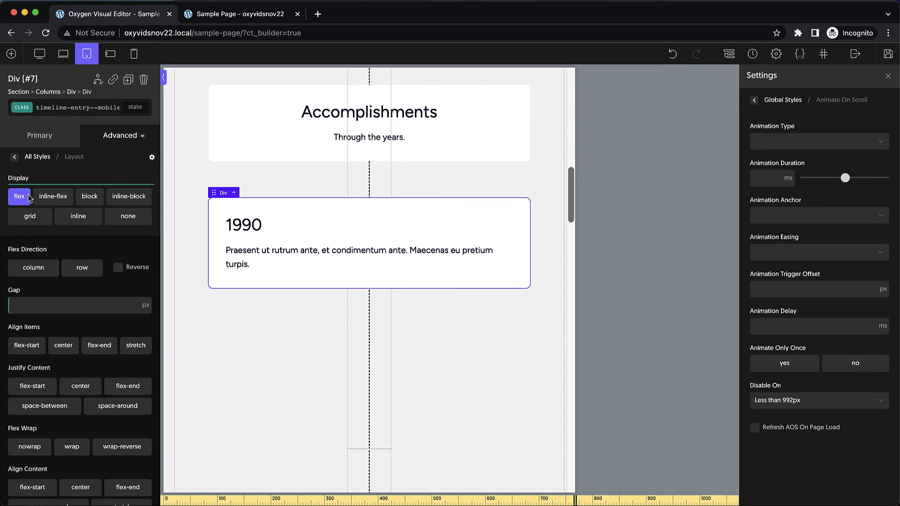
click(61, 107)
click(61, 155)
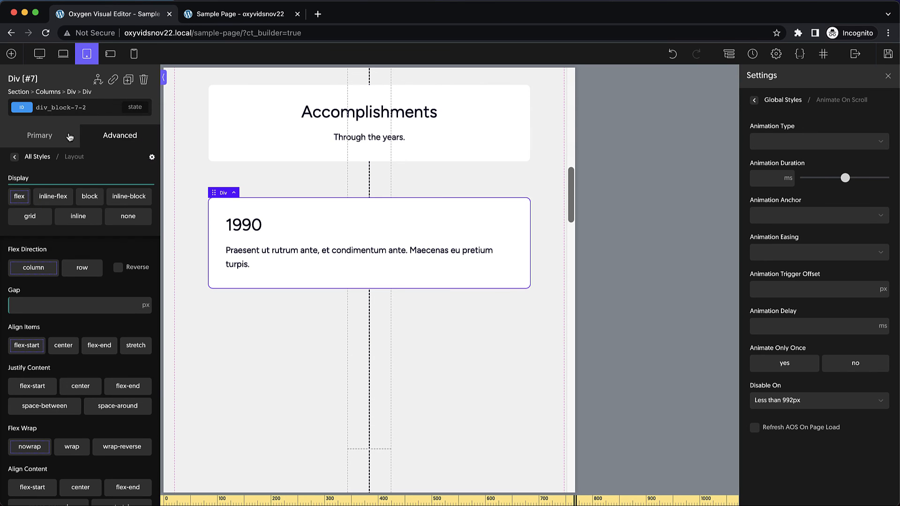
click(40, 53)
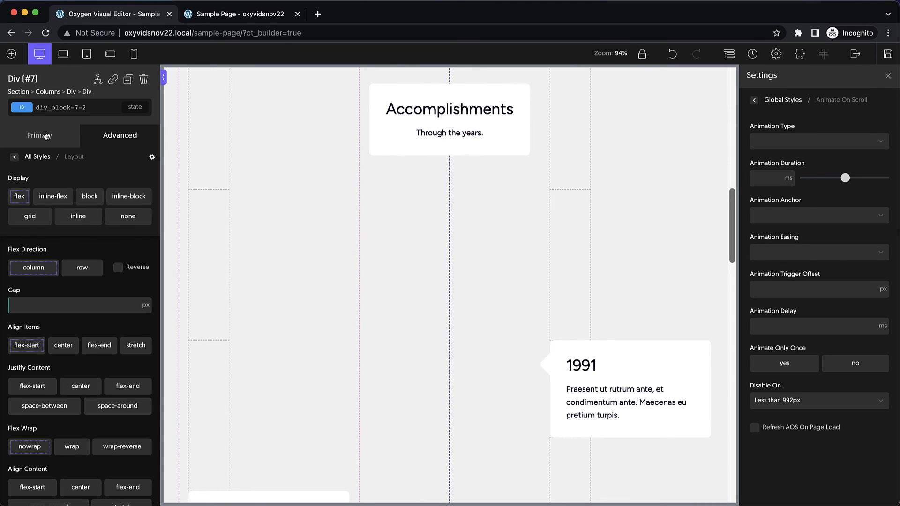
- Remove the timeline-card--desktop and timeline-entry--mobile classes from the 1990 card
click(23, 108)
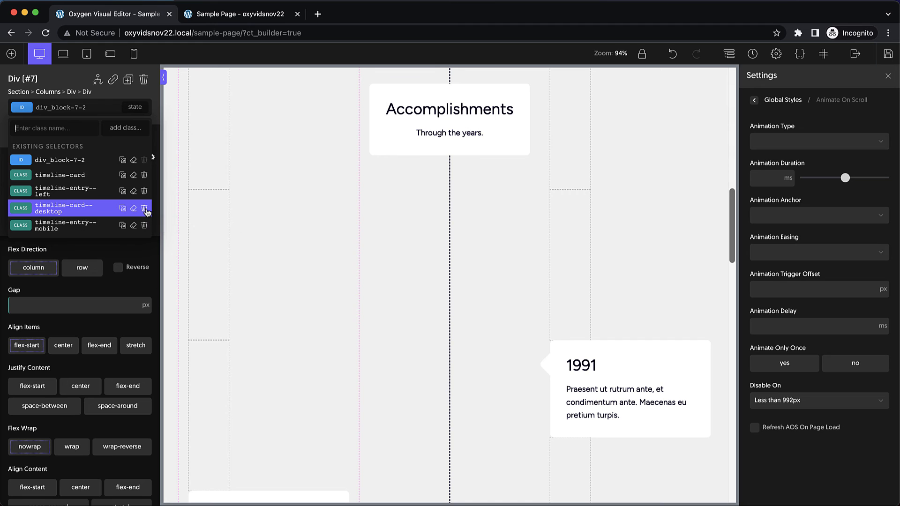
click(144, 209)
click(45, 106)
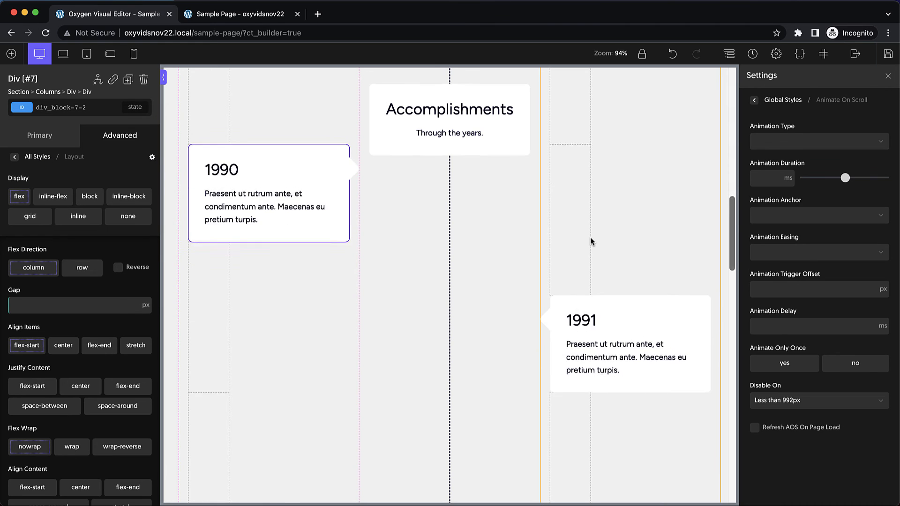
- Compare the placement of the timeline entries in the full desktop layout and the less than 992px layout
scroll(591, 241, down, 2)
scroll(592, 242, up, 2)
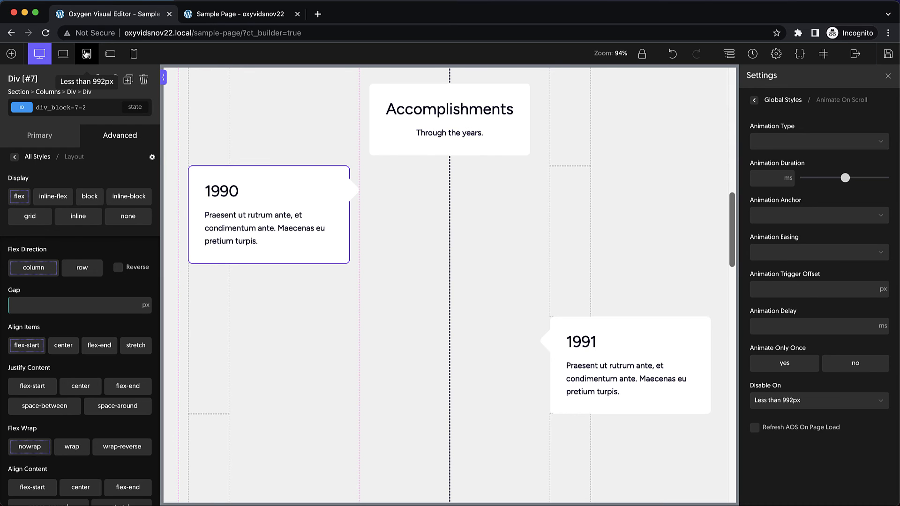
click(87, 53)
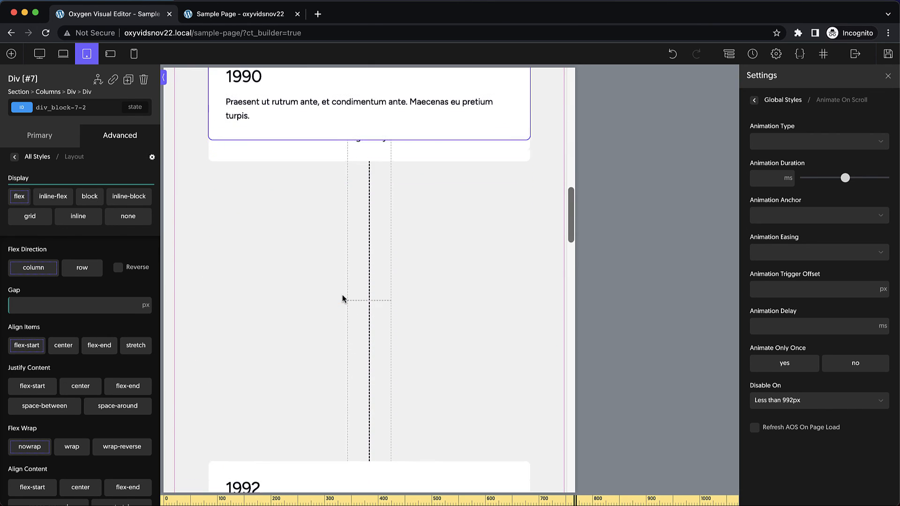
scroll(189, 141, up, 3)
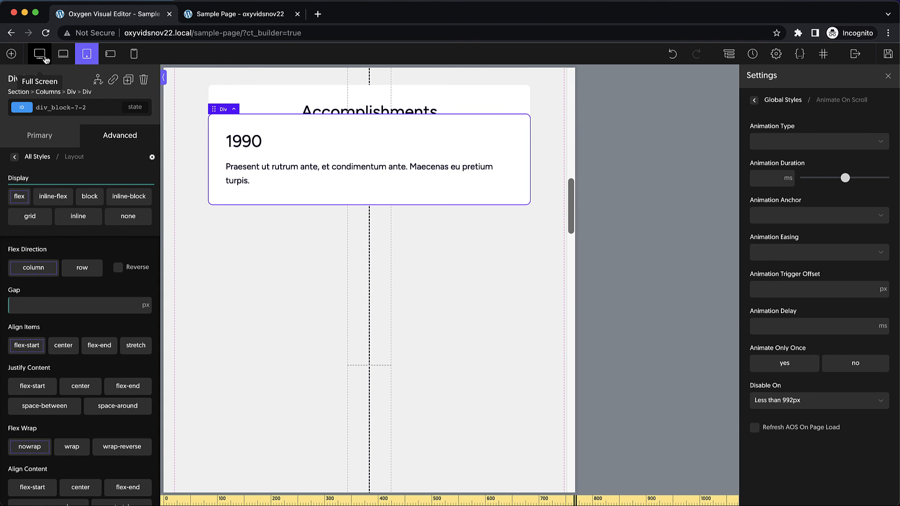
- In the full screen layout, copy the 1991 card and paste it into the timeline's other column, which holds 1990 and 1992
click(45, 56)
click(660, 253)
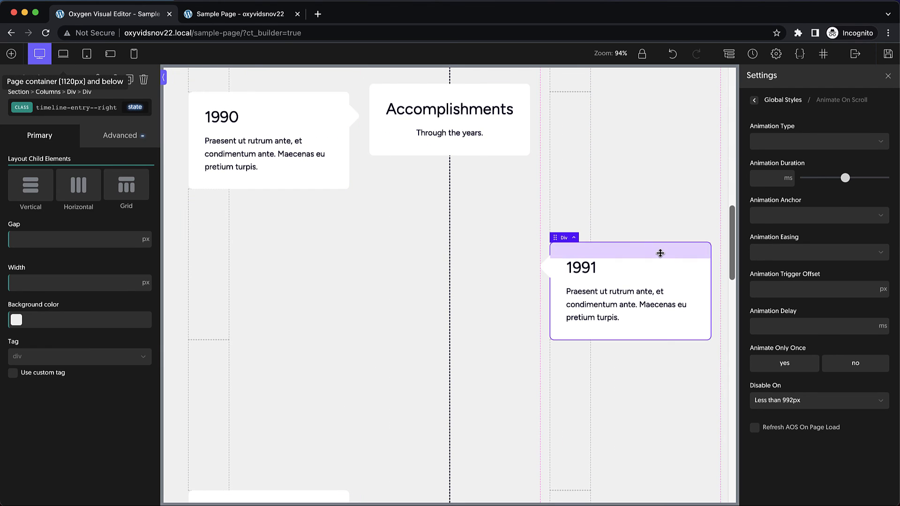
key(super+c)
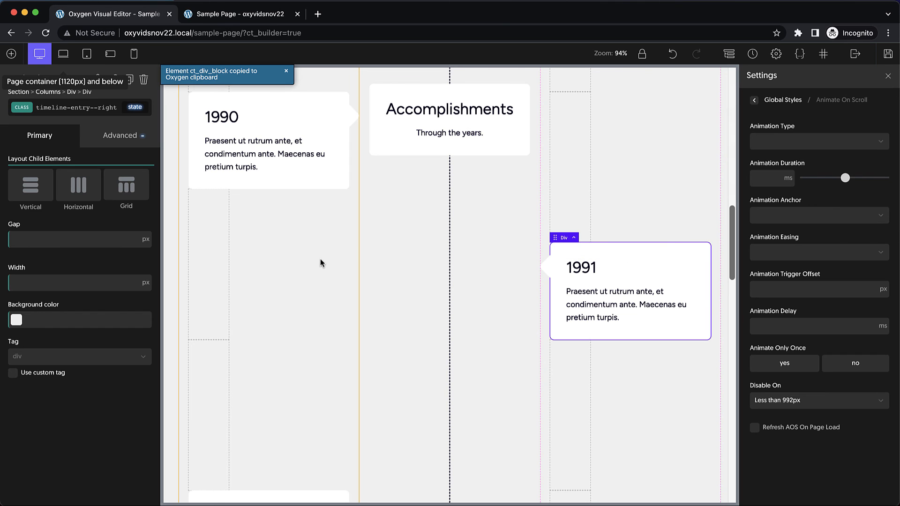
click(321, 262)
key(super+v)
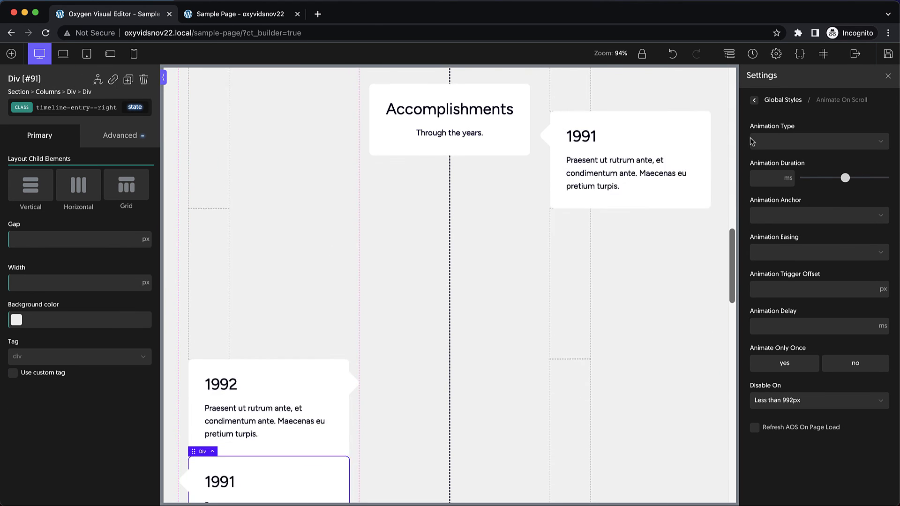
- Move the pasted 1991 card, Div #91, between spacers Div #27 and Div #84 in the page structure
click(729, 53)
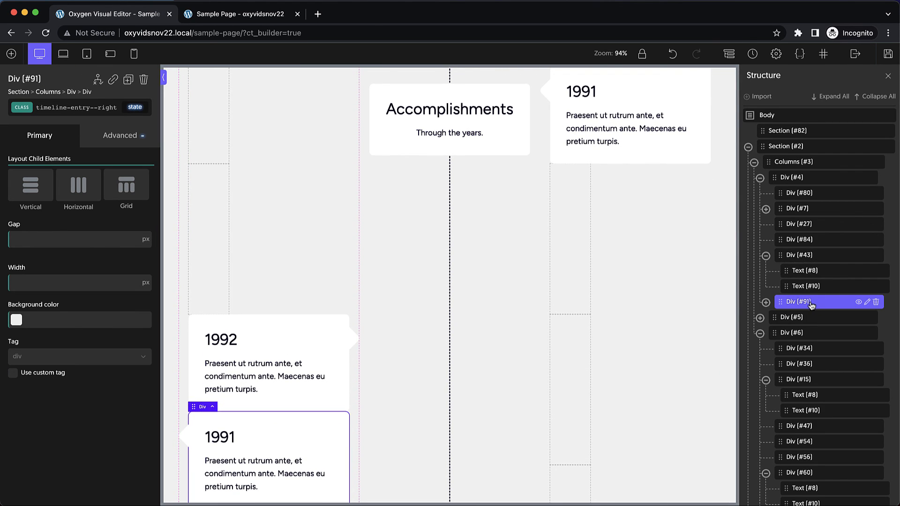
click(766, 256)
click(766, 209)
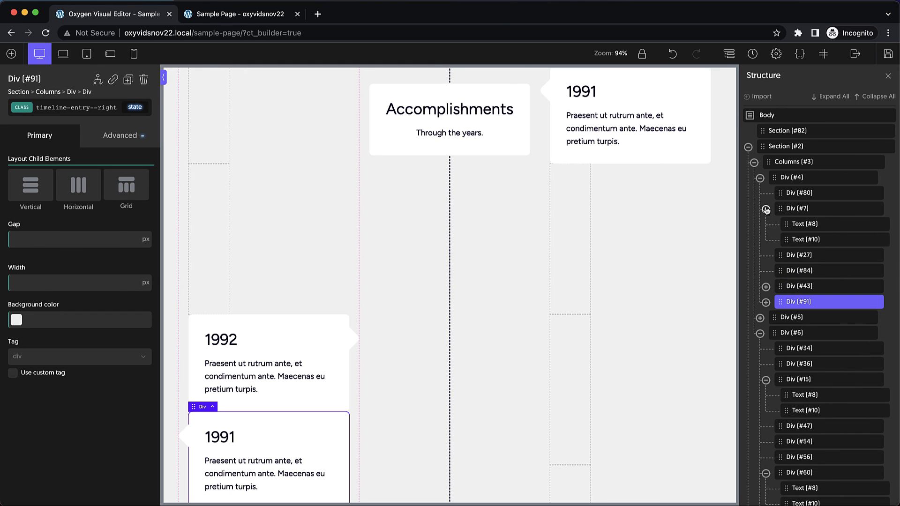
click(766, 209)
drag(804, 272, 805, 241)
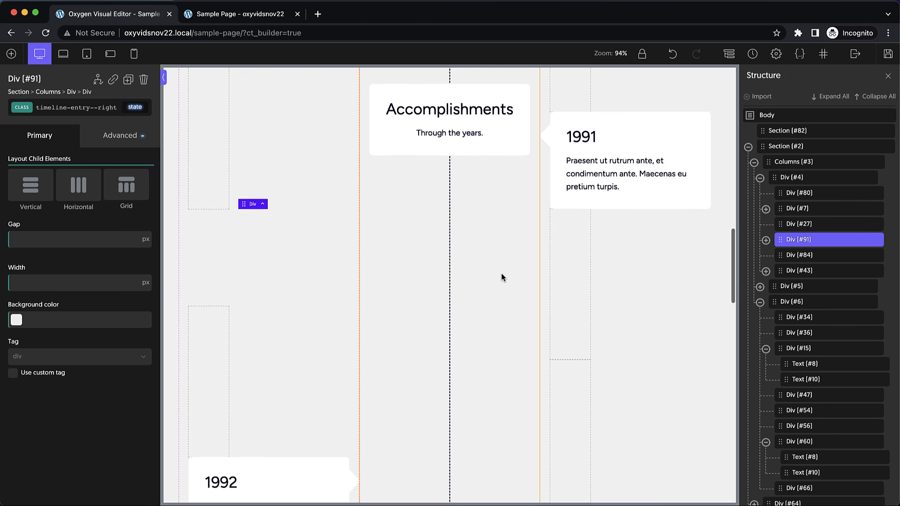
scroll(502, 273, down, 2)
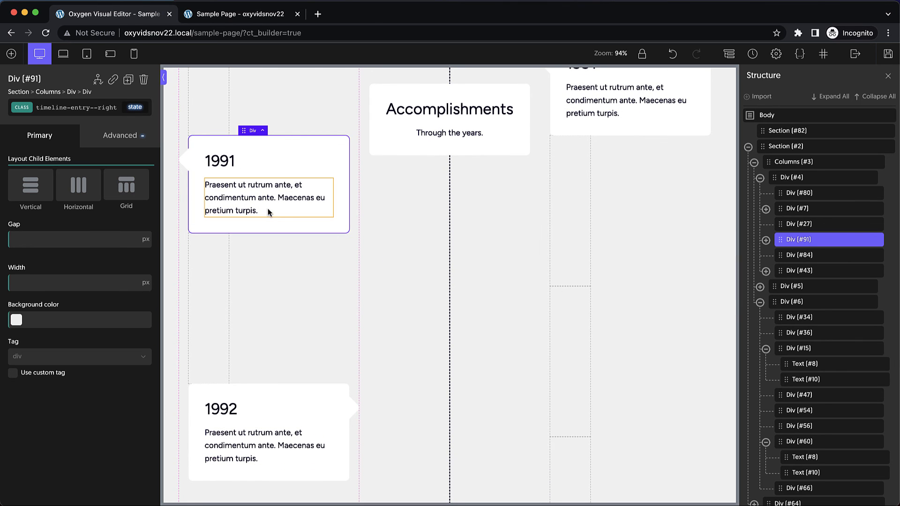
- Add the timeline-entry--mobile class to the copied 1991 card and check its placement in the less than 992px layout
click(77, 108)
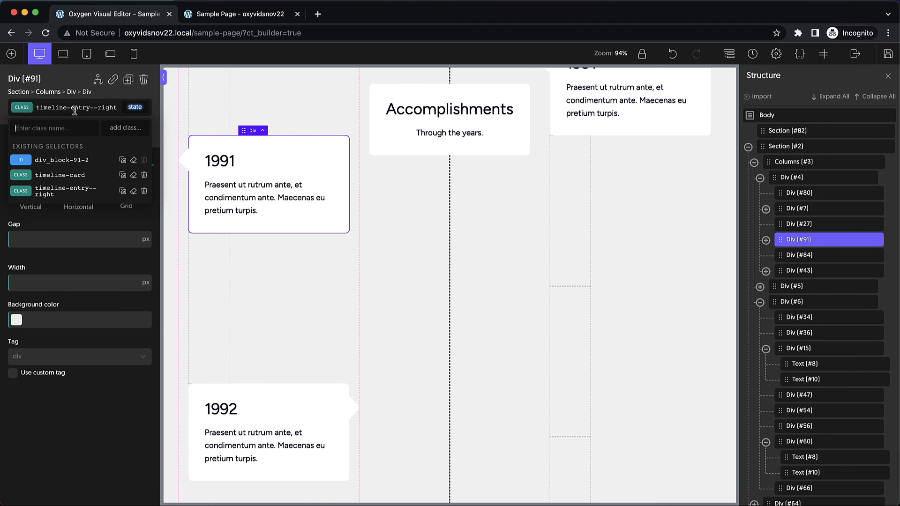
text(timeline-)
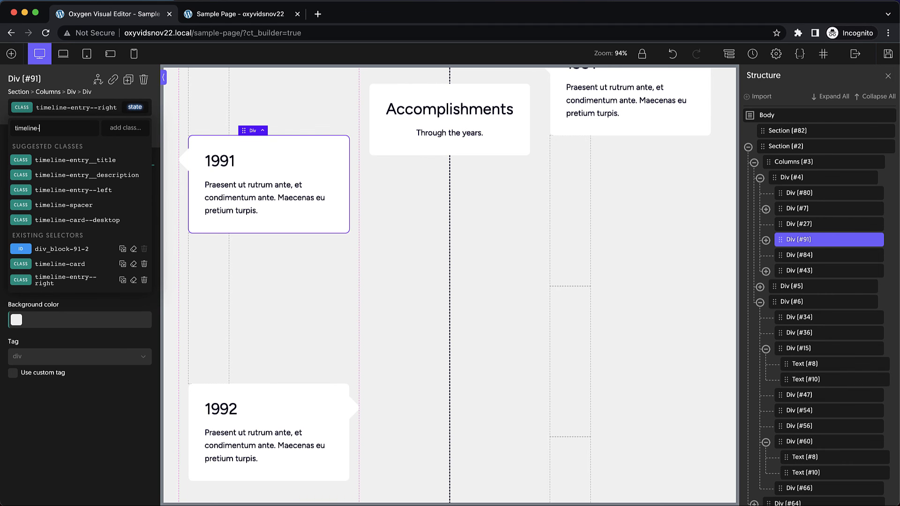
text(entry--mobile)
key(Return)
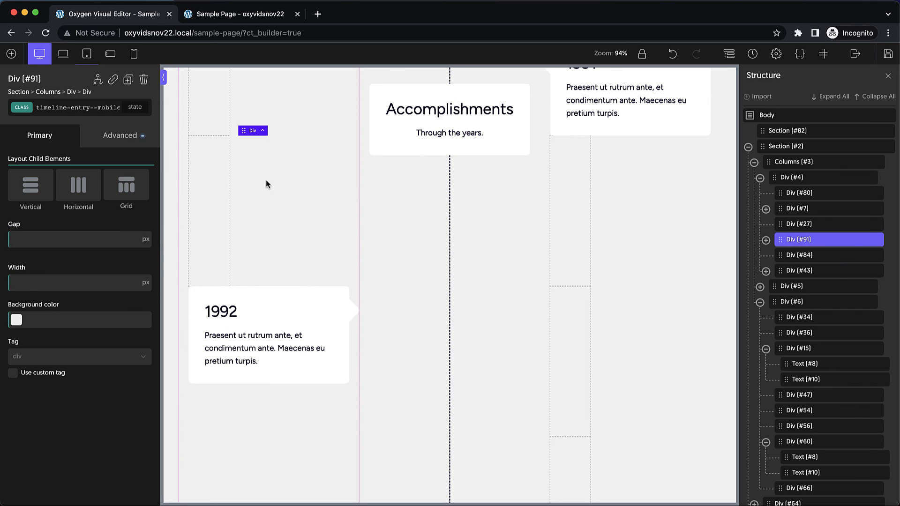
click(87, 53)
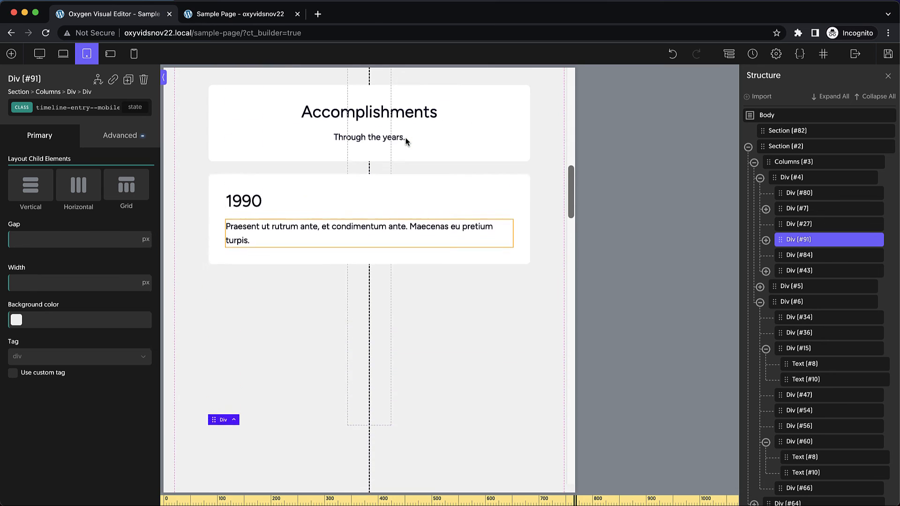
scroll(406, 140, down, 9)
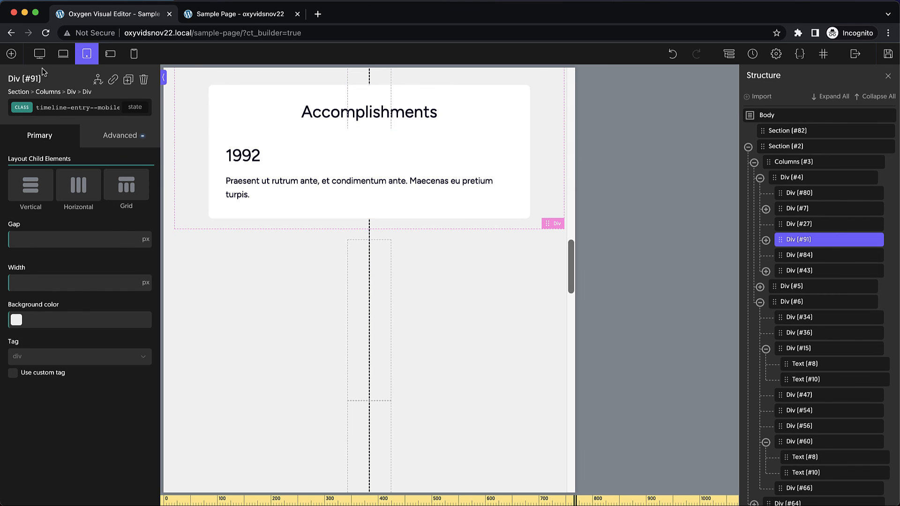
- Add the timeline-card--desktop class to the original 1991 card in full screen view and return to the less than 992px layout
click(39, 54)
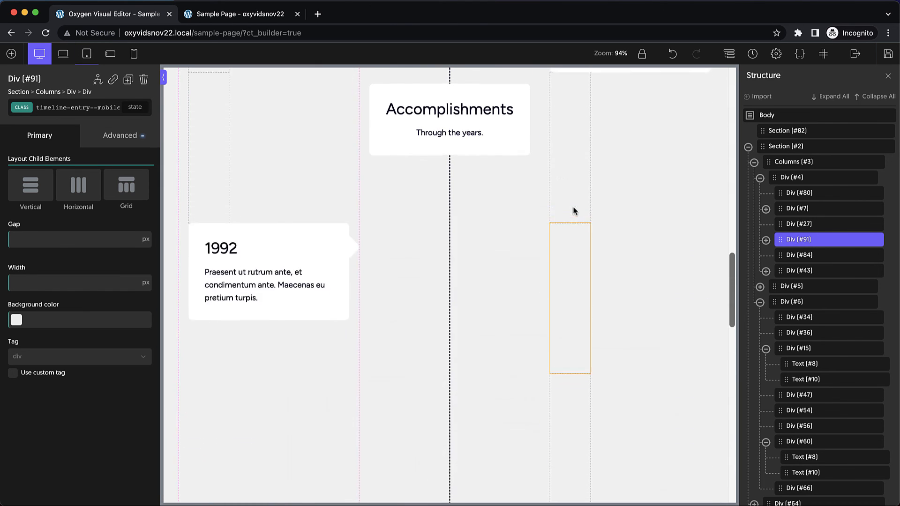
click(655, 203)
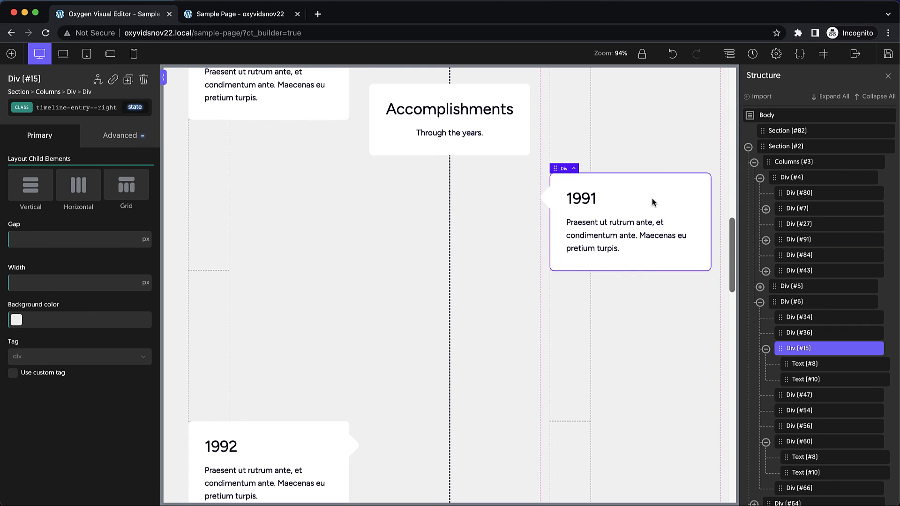
click(85, 109)
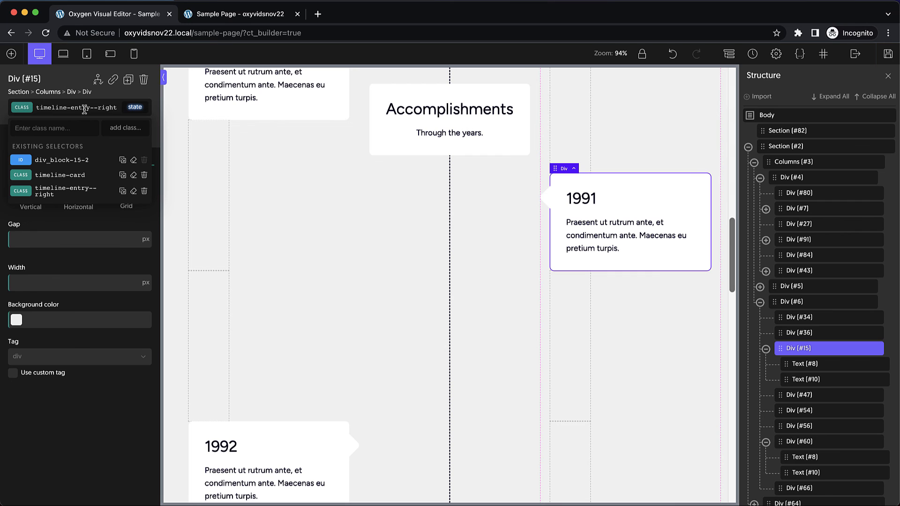
text(desktop)
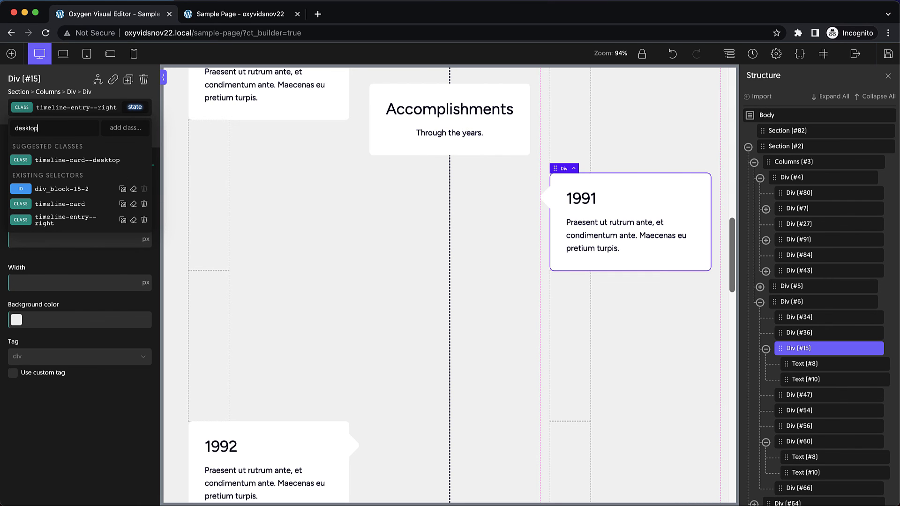
key(Return)
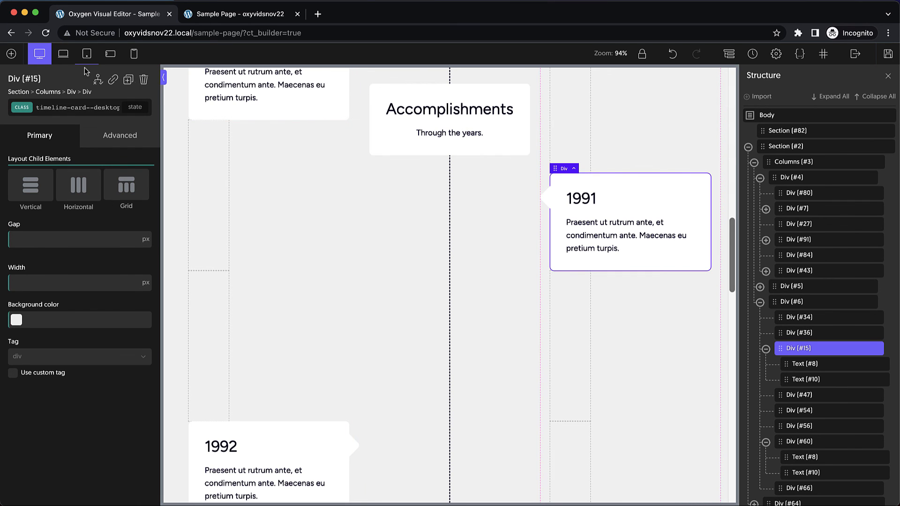
click(86, 54)
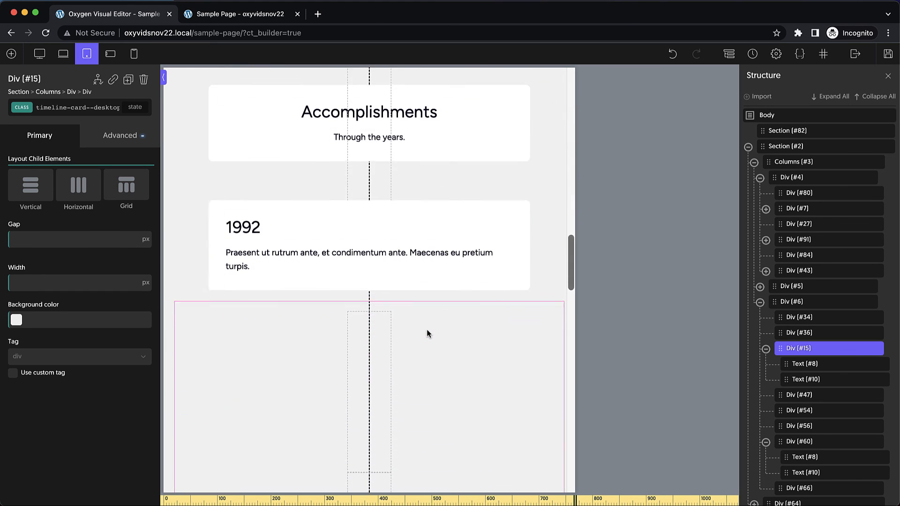
- Set display to none below 992px on the spacers Div #34, Div #36 and Div #47 between the 1992 and 1993 cards
click(367, 227)
click(130, 139)
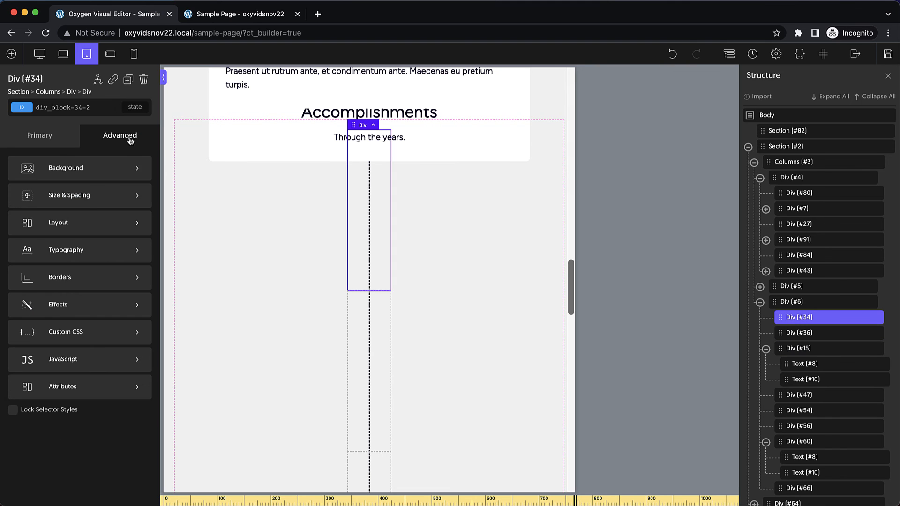
click(96, 229)
click(127, 218)
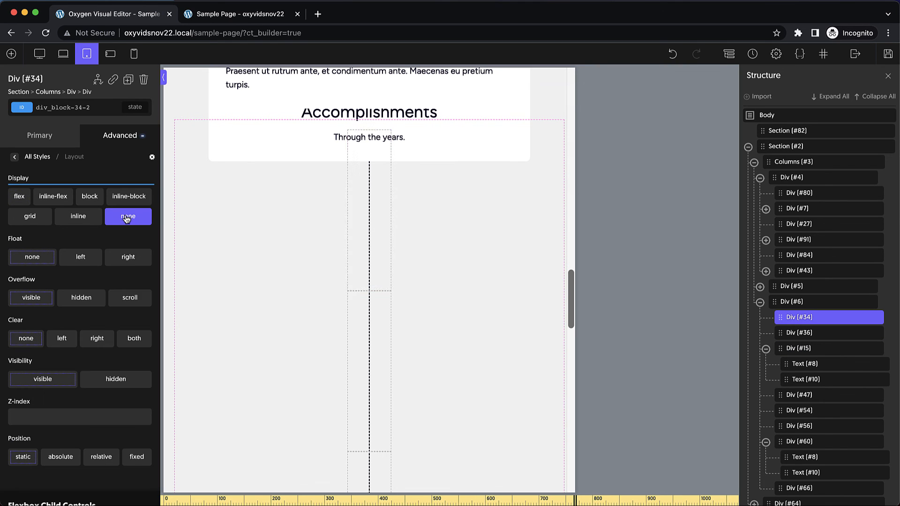
click(365, 255)
click(99, 136)
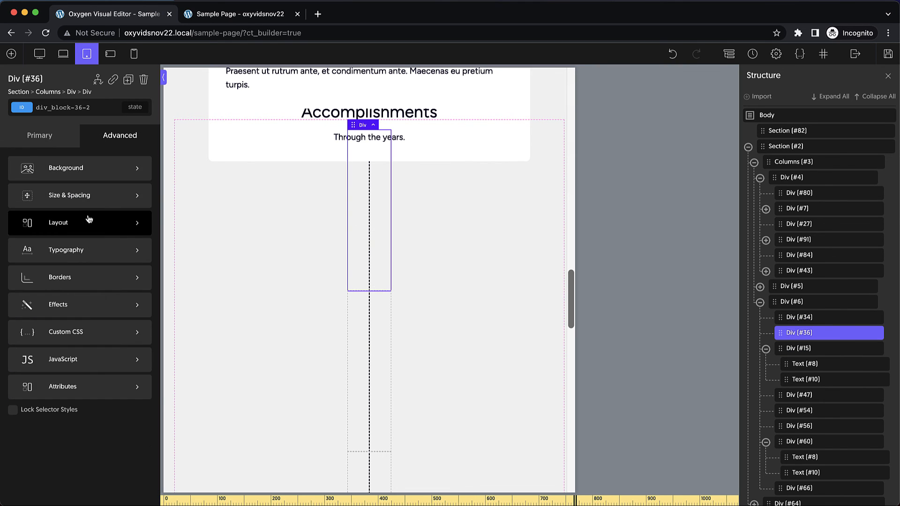
click(90, 223)
click(125, 218)
click(370, 232)
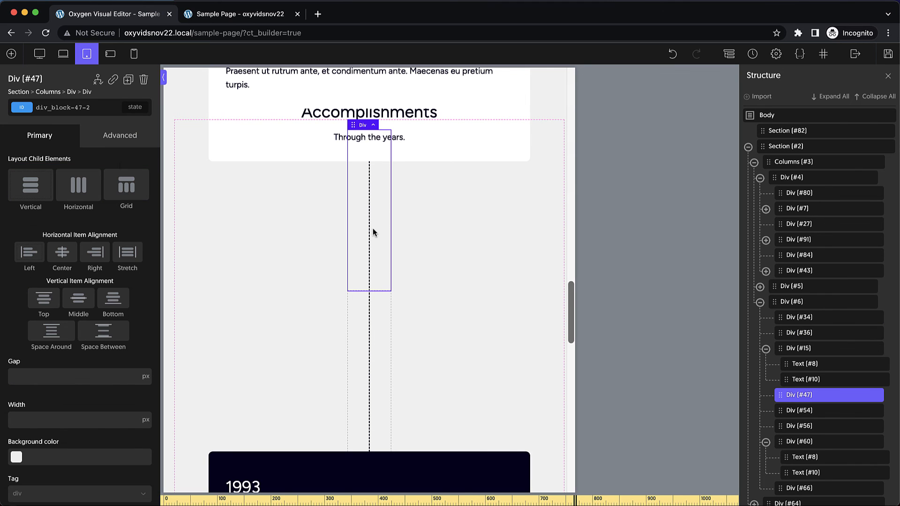
click(120, 141)
click(104, 223)
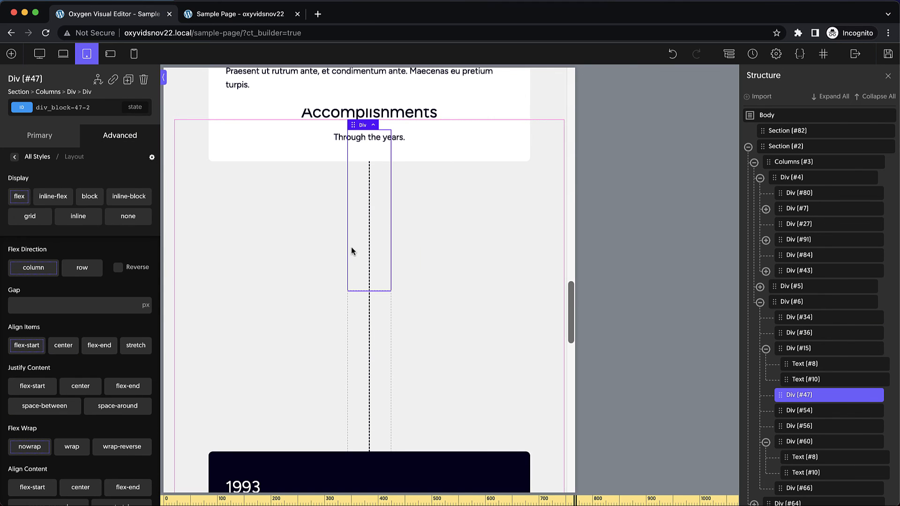
click(126, 217)
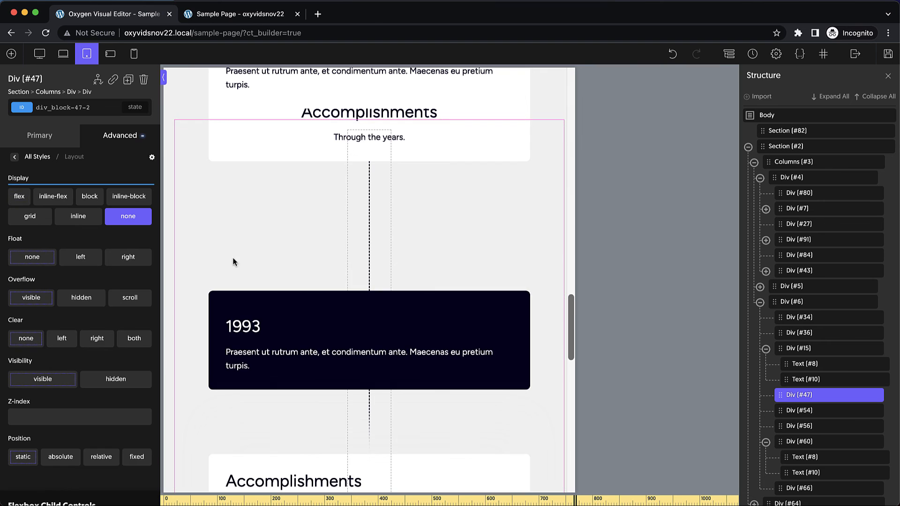
- Review the order and spacing of the timeline cards from 1990 to 1993 in the less than 992px layout
scroll(440, 245, up, 4)
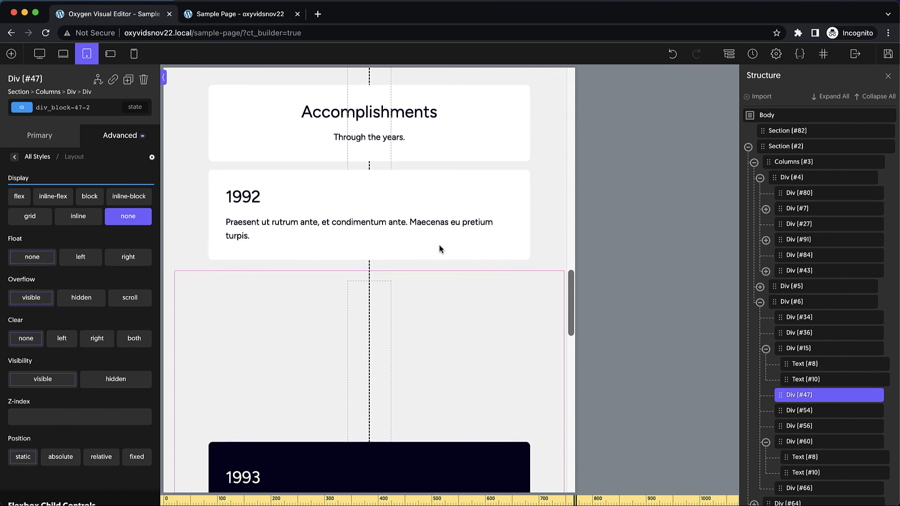
scroll(440, 245, down, 2)
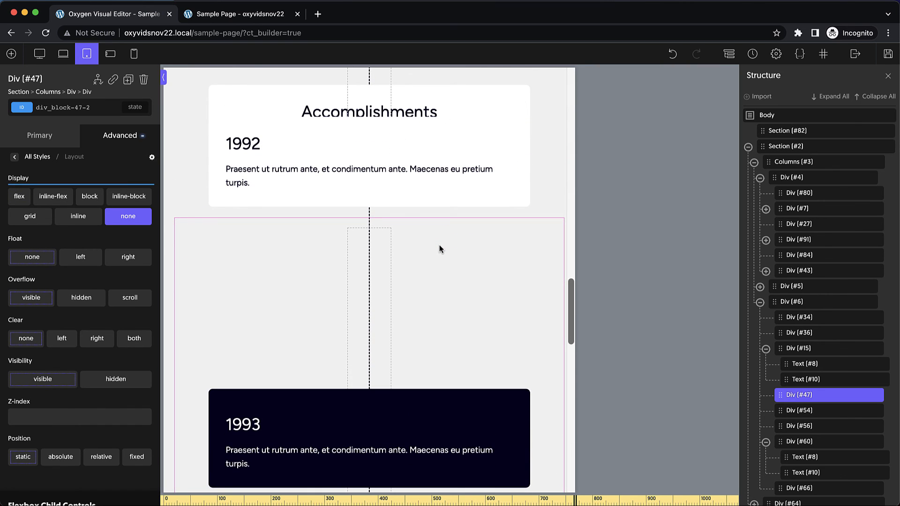
scroll(440, 249, down, 2)
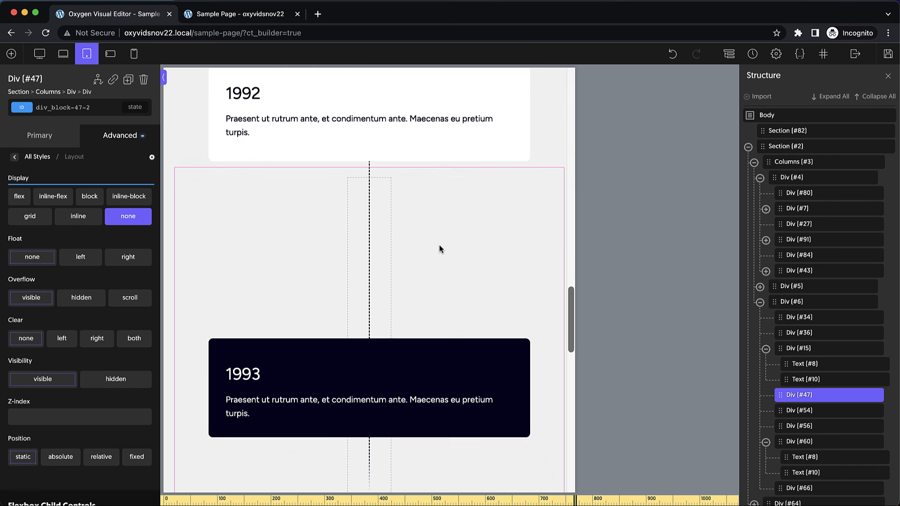
scroll(440, 248, up, 1)
scroll(440, 244, up, 5)
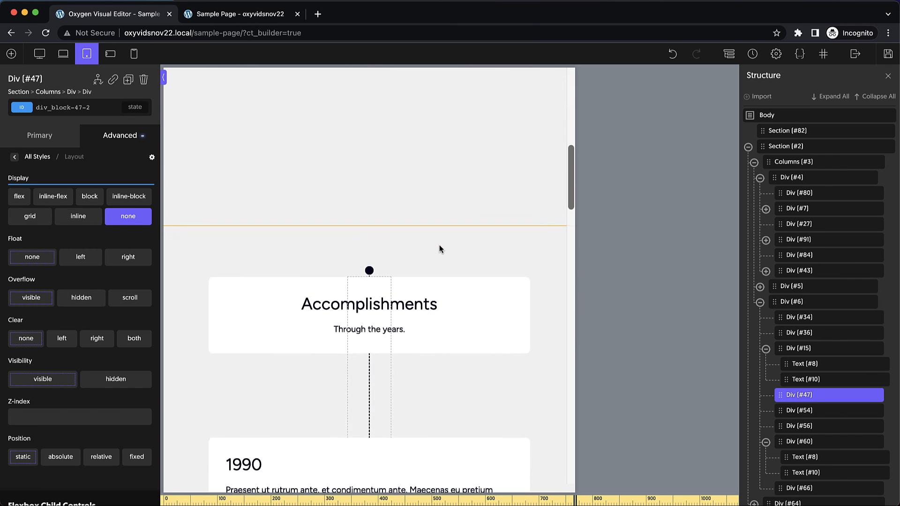
scroll(440, 245, down, 5)
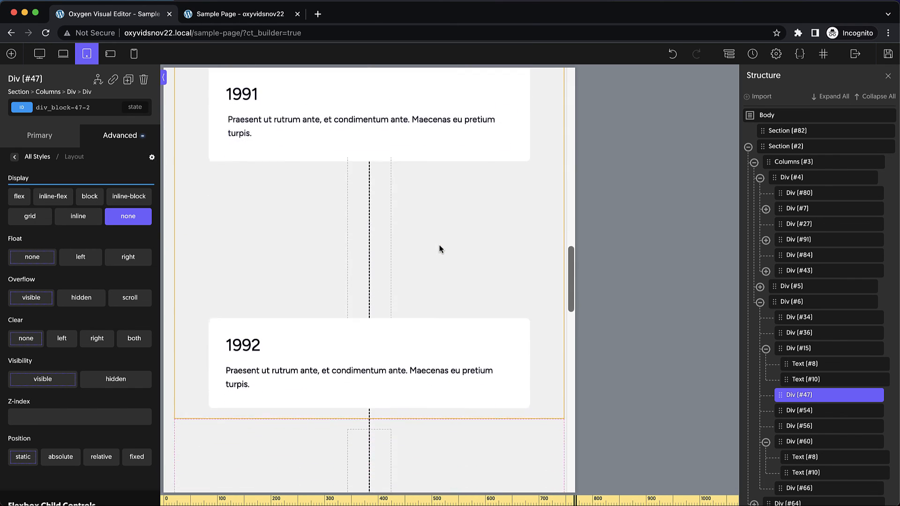
scroll(432, 236, down, 4)
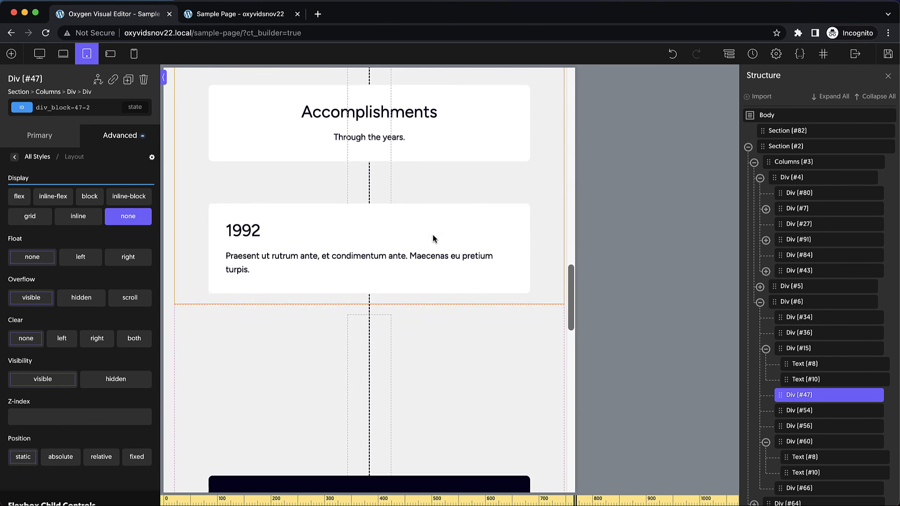
scroll(416, 291, down, 10)
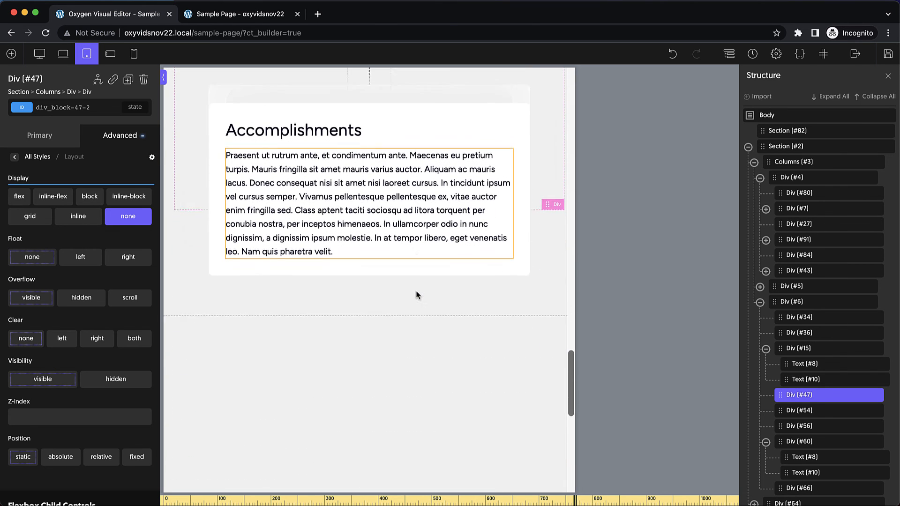
scroll(418, 295, up, 3)
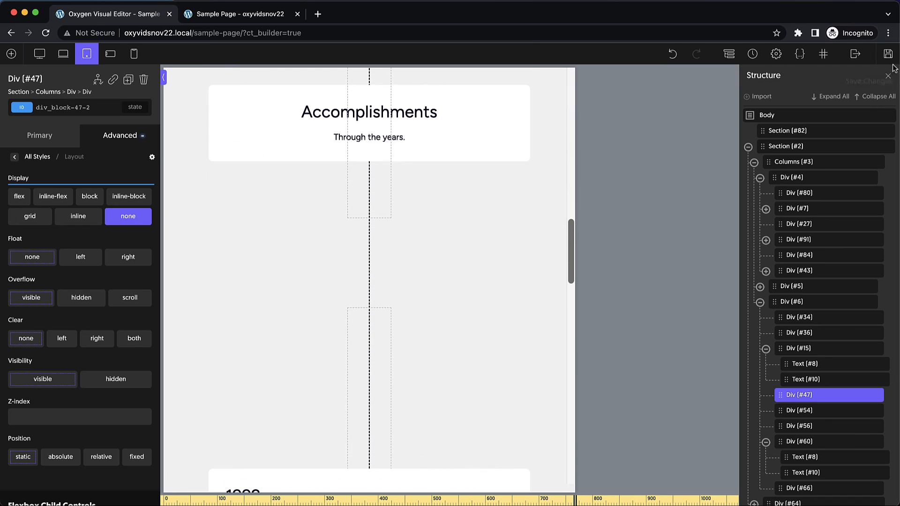
- Switch to the front-end Sample Page and check the stacked timeline cards in the responsive preview
click(257, 15)
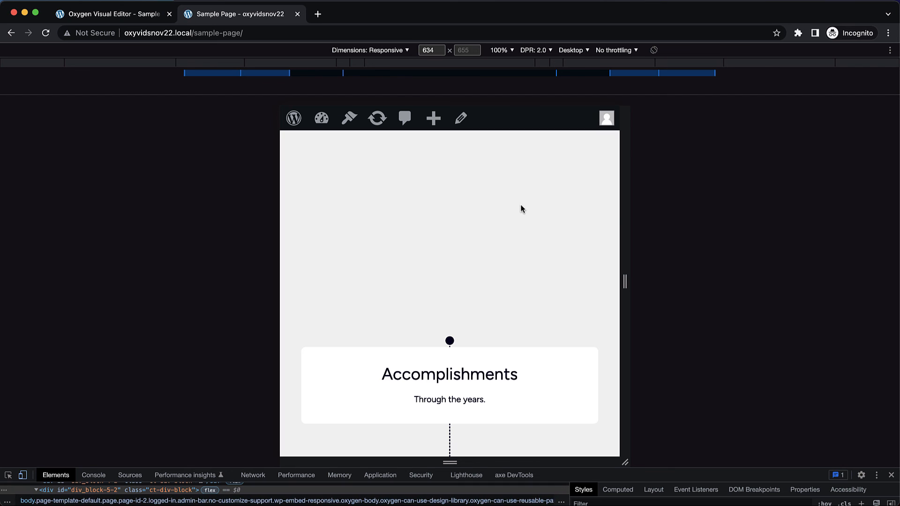
scroll(523, 209, down, 5)
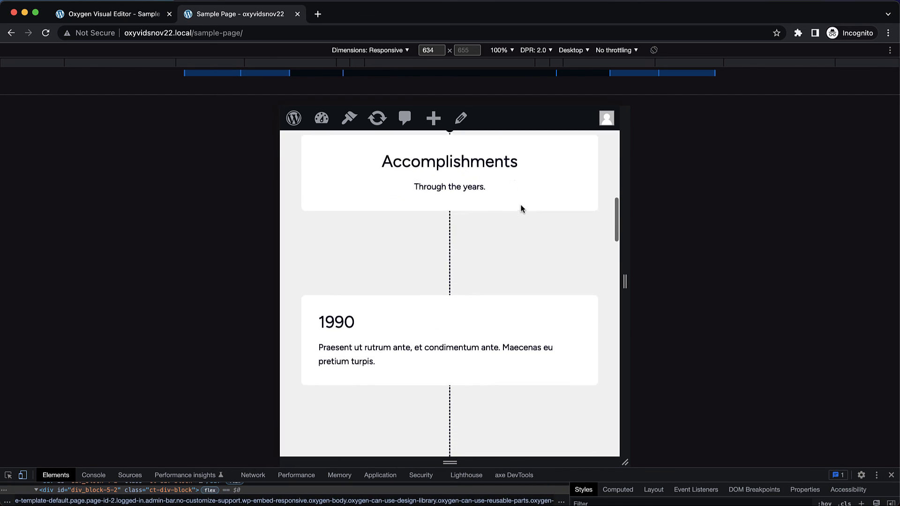
scroll(523, 209, down, 5)
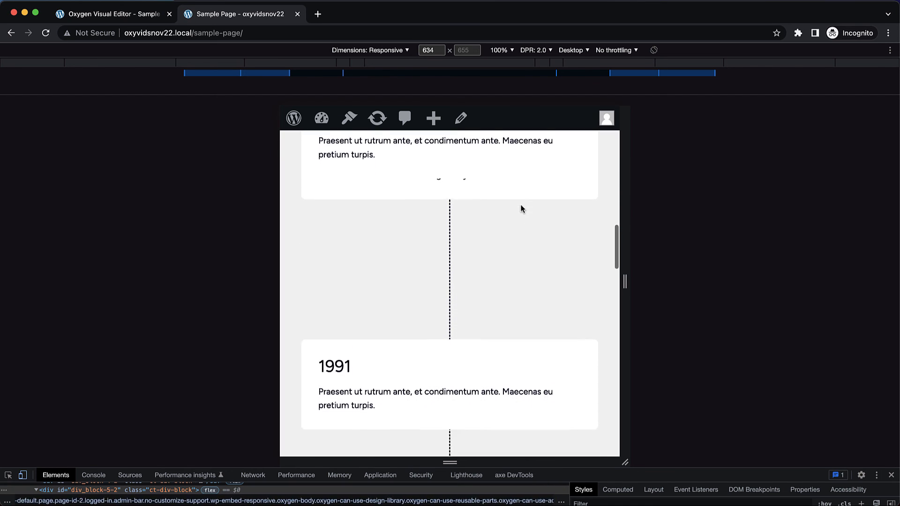
- Examine the mobile timeline from the 1991 card through 1993 to the closing Accomplishments section in the 634 px wide preview
scroll(523, 209, down, 5)
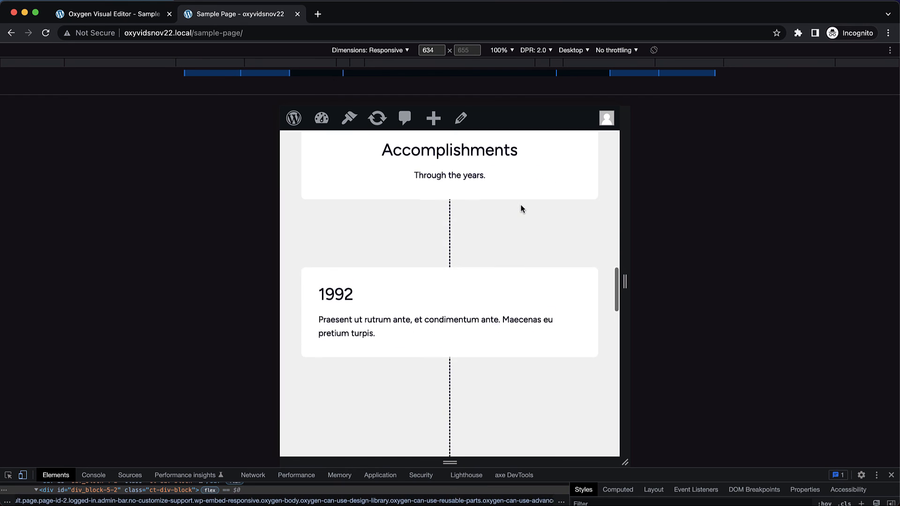
scroll(523, 209, down, 8)
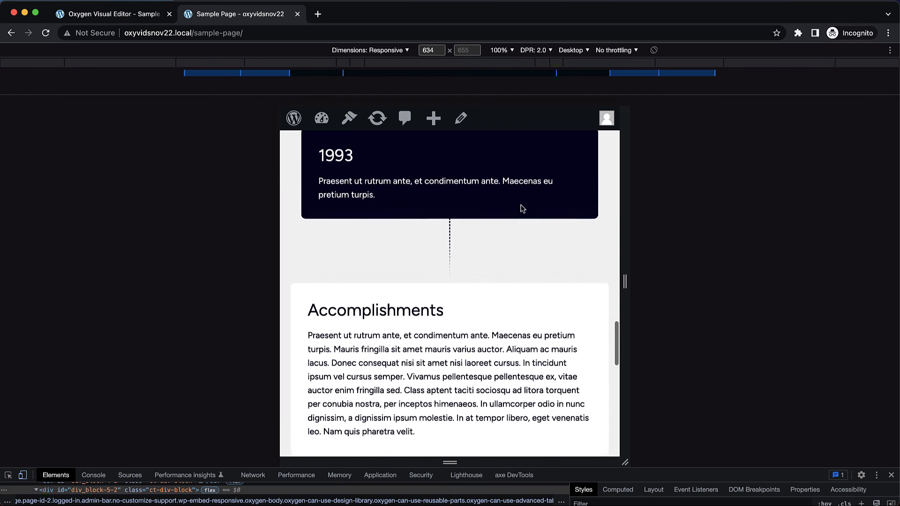
scroll(522, 209, down, 3)
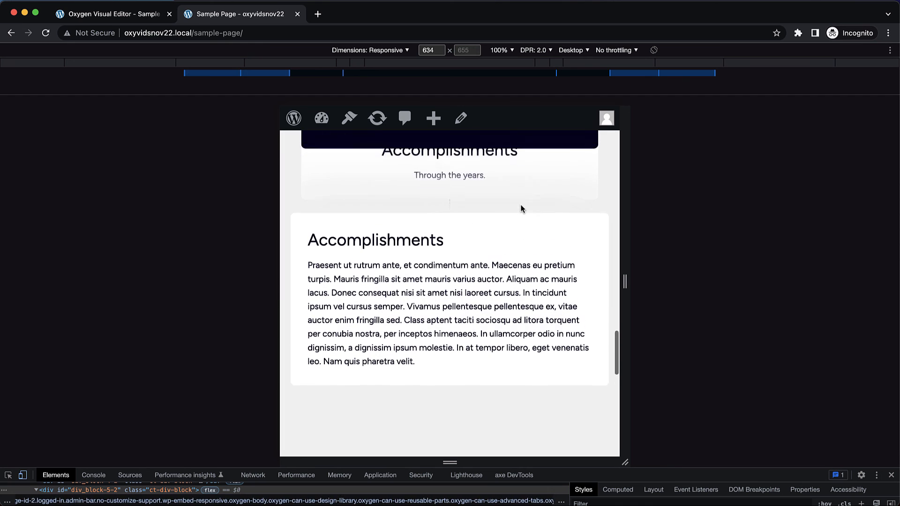
scroll(523, 209, down, 4)
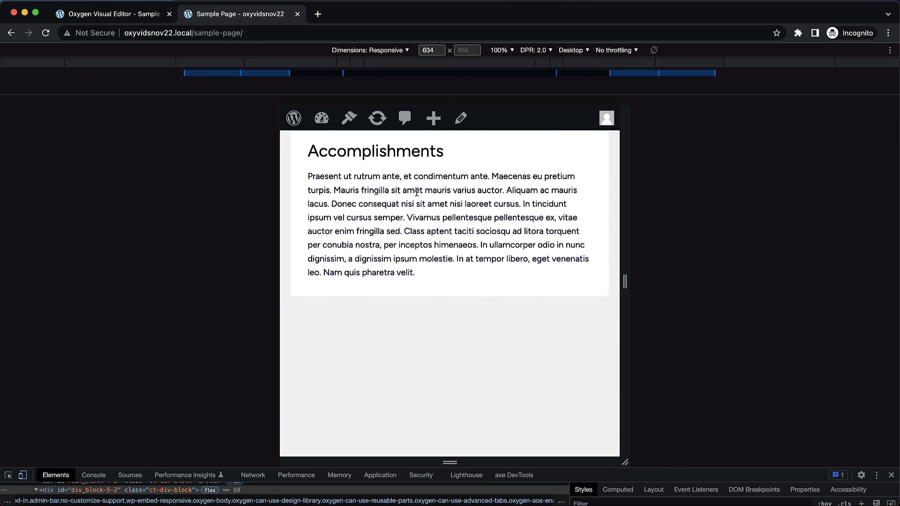
scroll(417, 192, down, 4)
scroll(431, 185, up, 9)
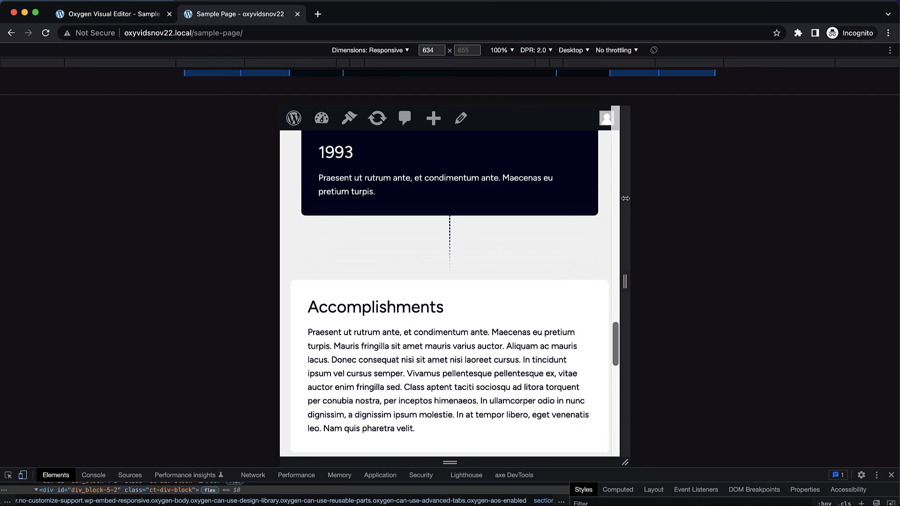
- Widen the responsive preview to 1640 px, return to the start of the page and close the developer tools
drag(625, 186, 899, 177)
scroll(676, 320, up, 10)
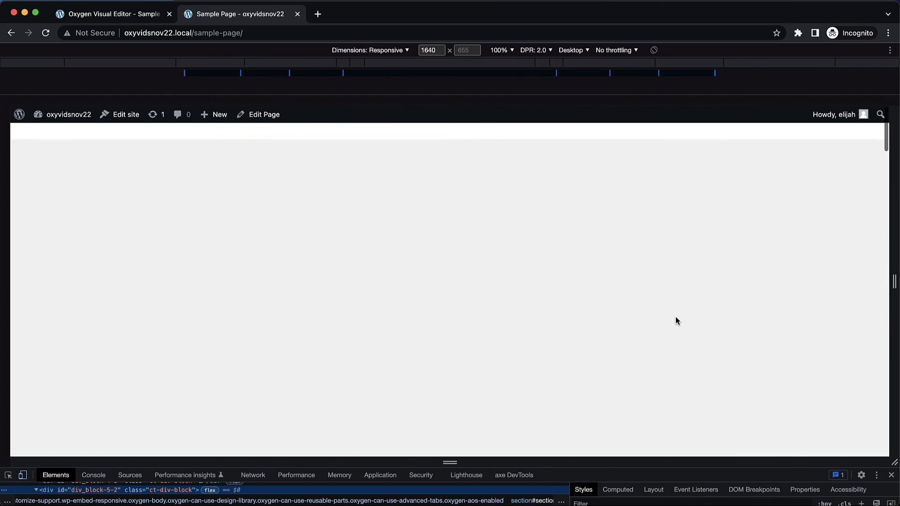
click(891, 476)
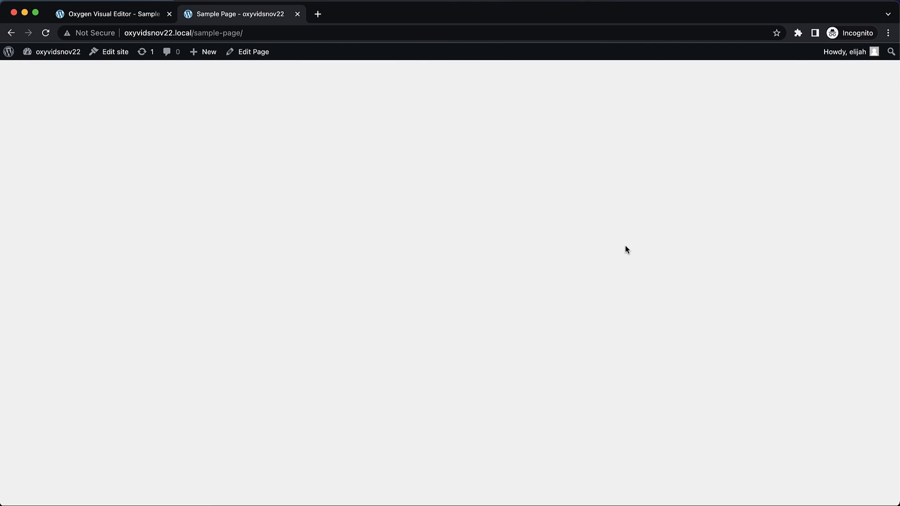
- Examine the desktop timeline's scroll animation from the Accomplishments heading through the 1990 to 1993 cards to the closing text section
scroll(626, 246, down, 10)
scroll(628, 250, down, 2)
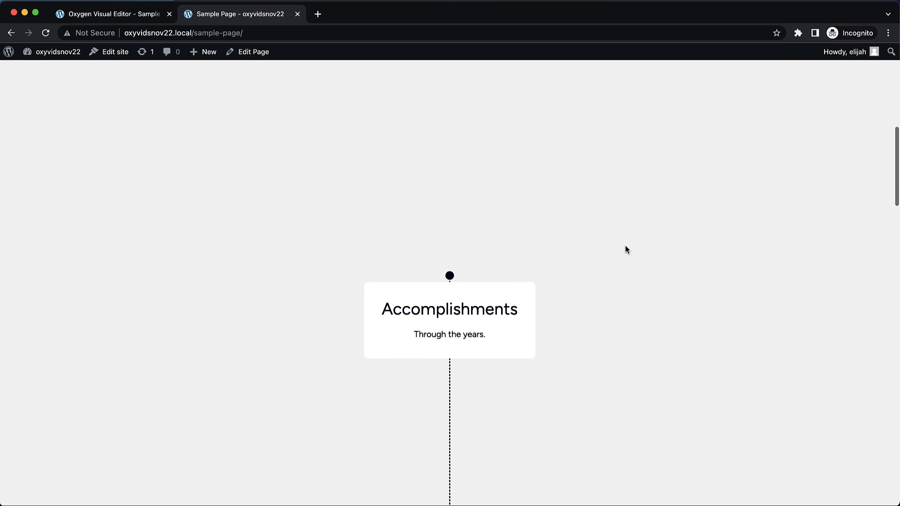
scroll(627, 249, down, 5)
scroll(626, 249, down, 5)
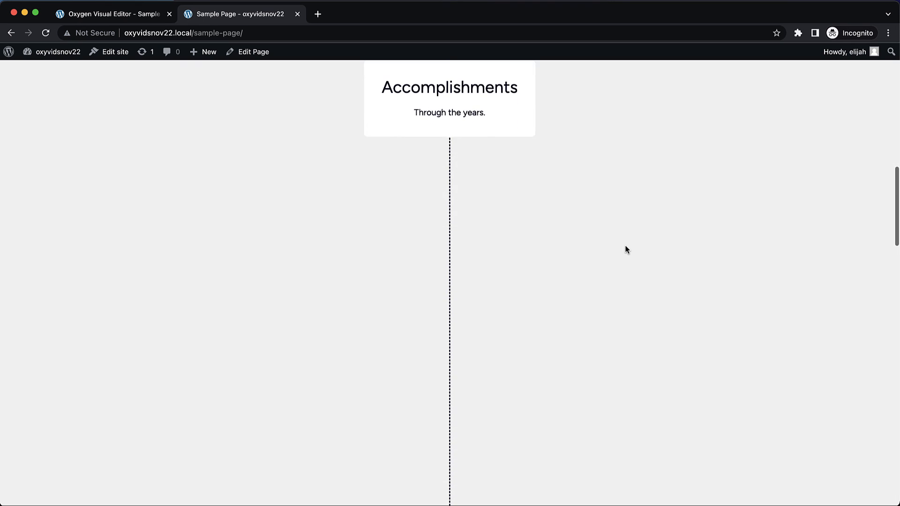
scroll(626, 250, down, 5)
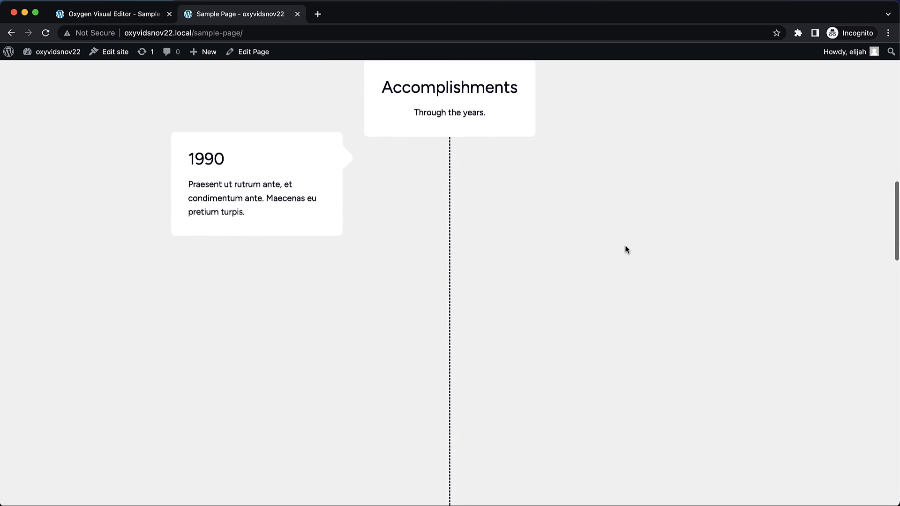
scroll(628, 249, down, 5)
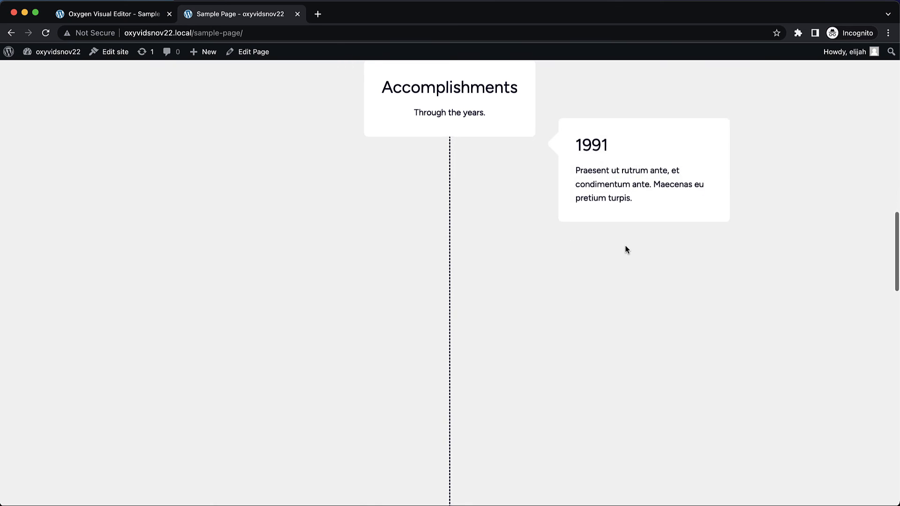
scroll(626, 249, down, 5)
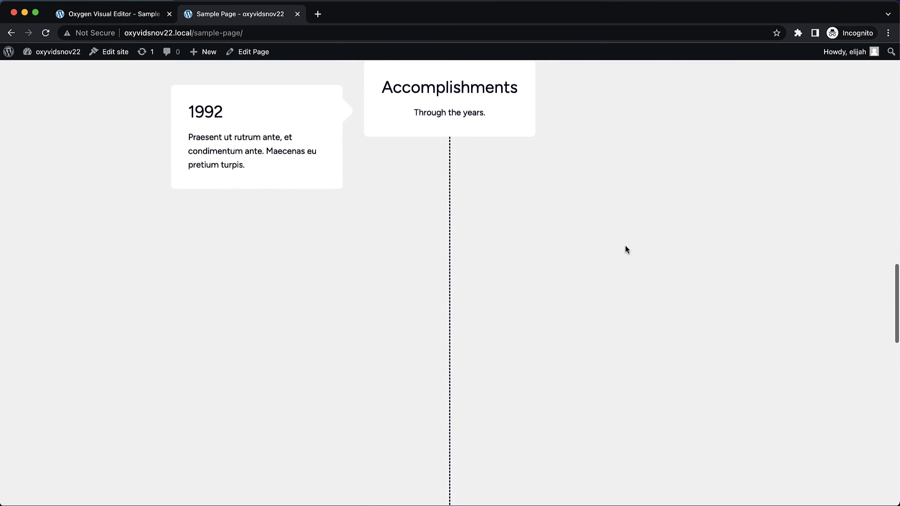
scroll(625, 246, down, 7)
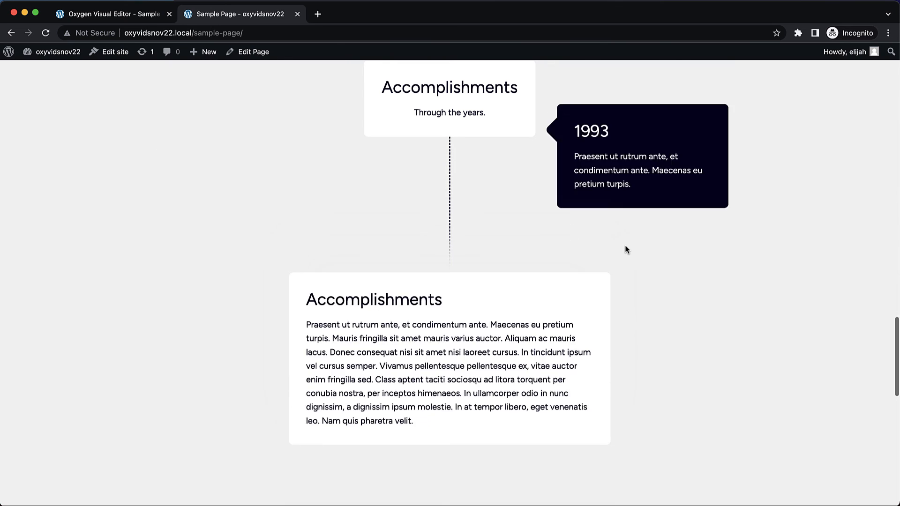
scroll(626, 248, down, 2)
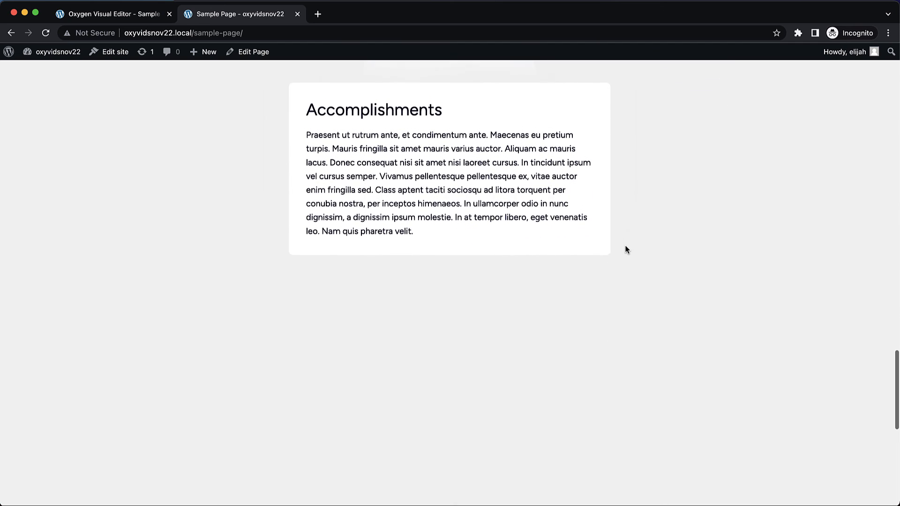